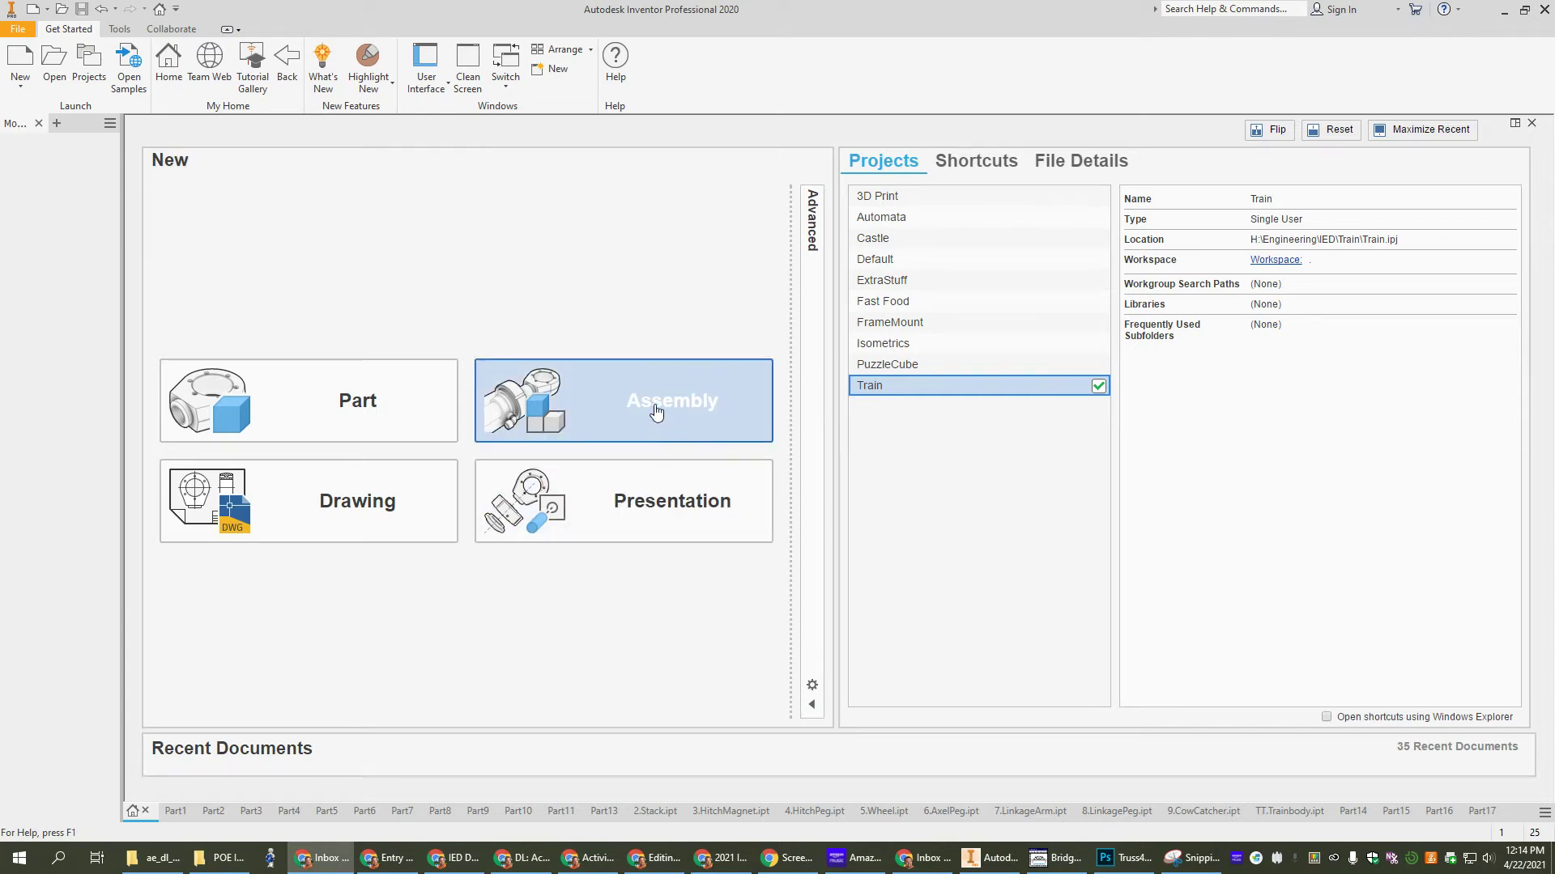
Create a new assembly and place one instance of 1.TrainBody.ipt in it as a grounded component.
click(655, 413)
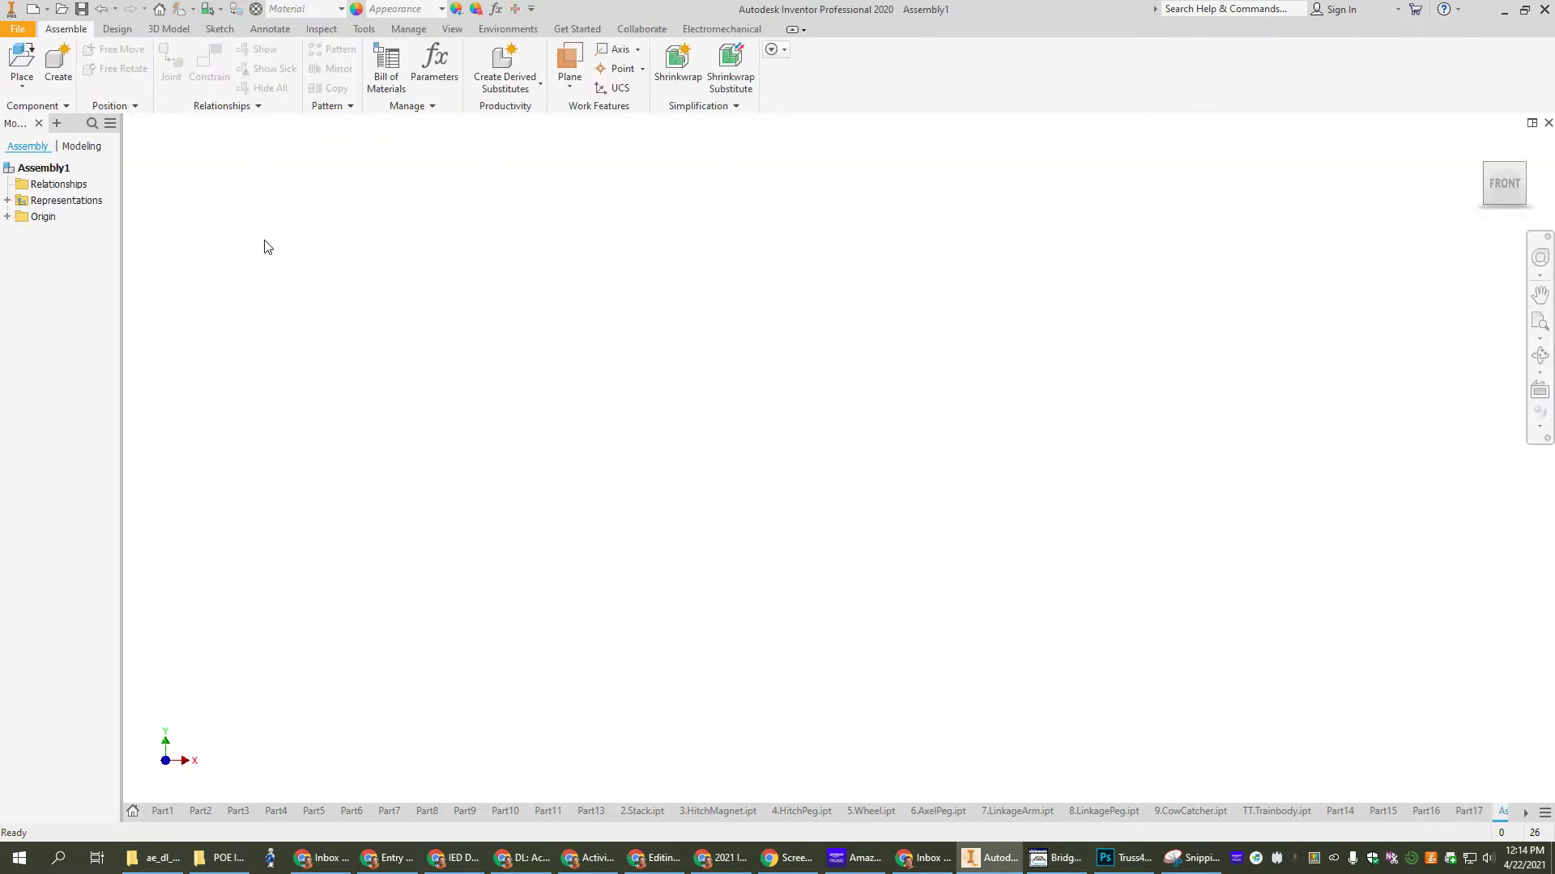
click(22, 61)
click(733, 370)
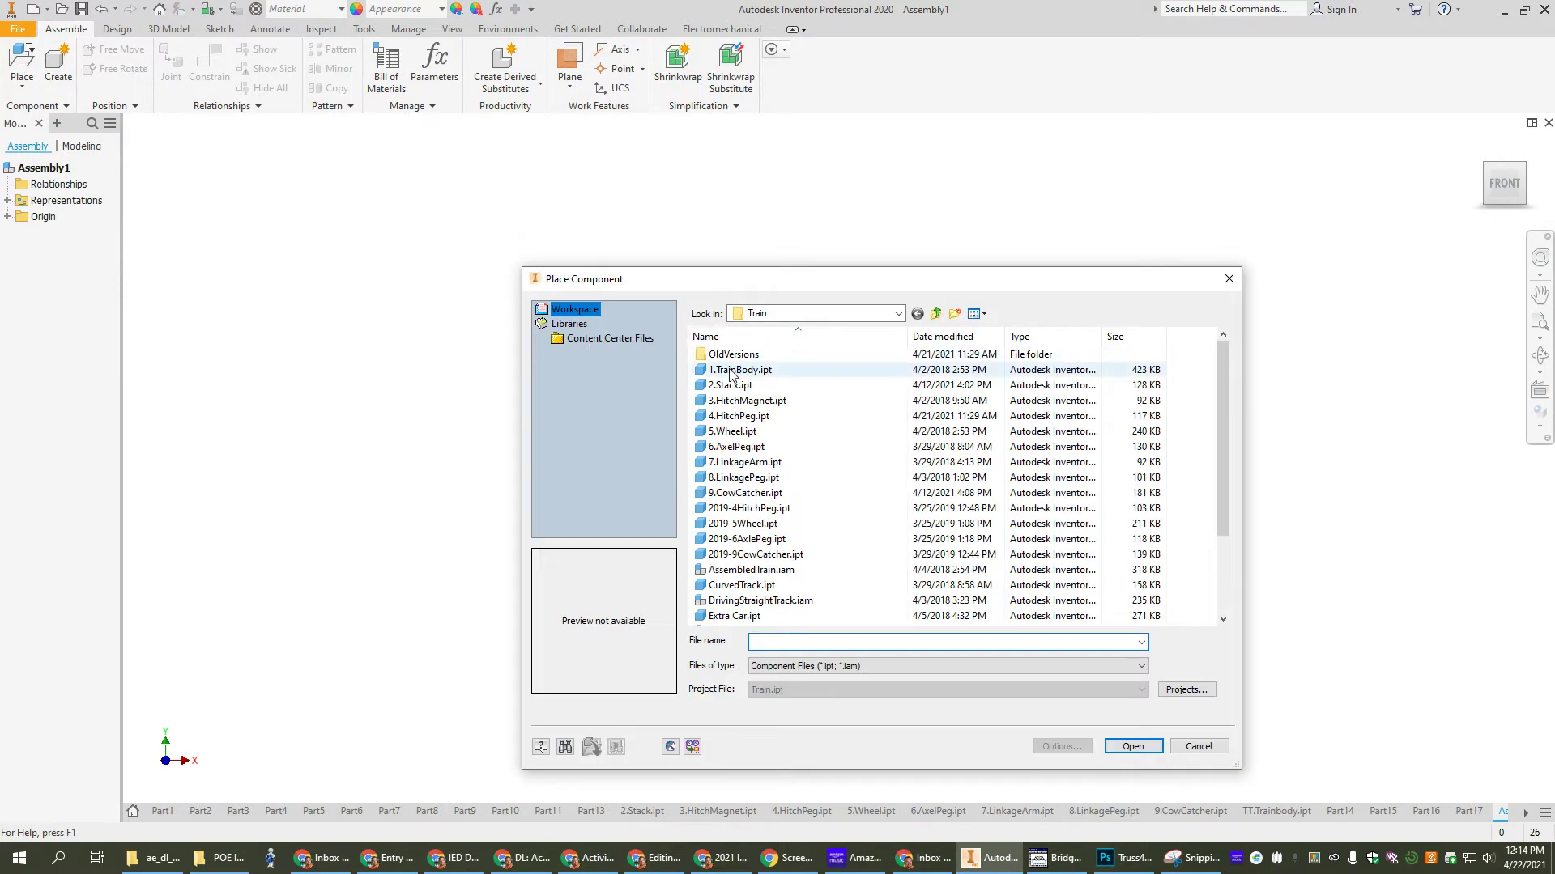
click(1133, 746)
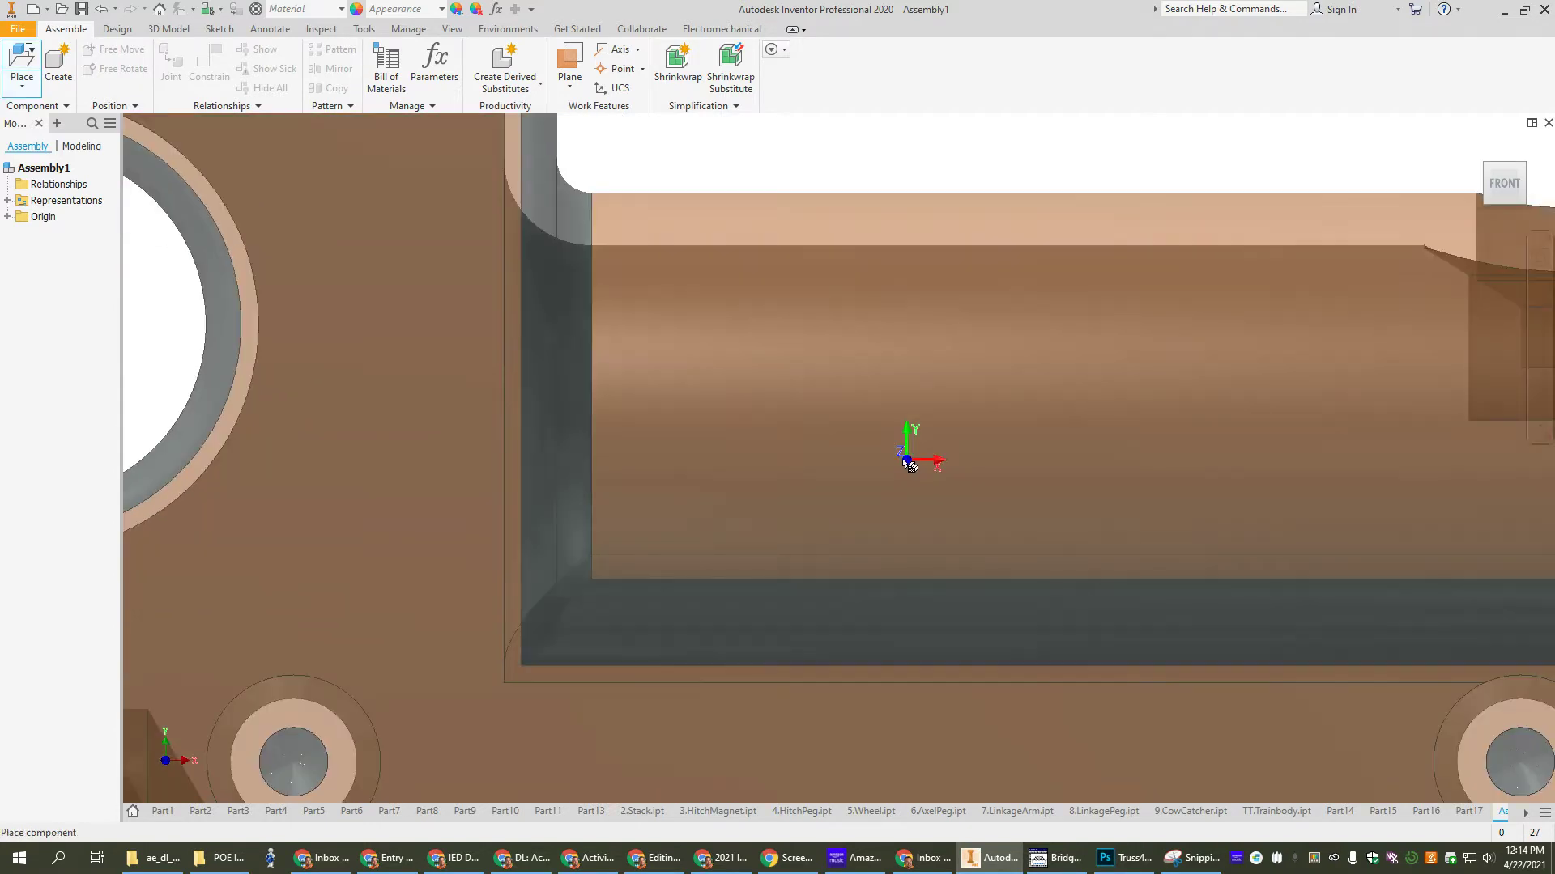
click(908, 462)
key(Escape)
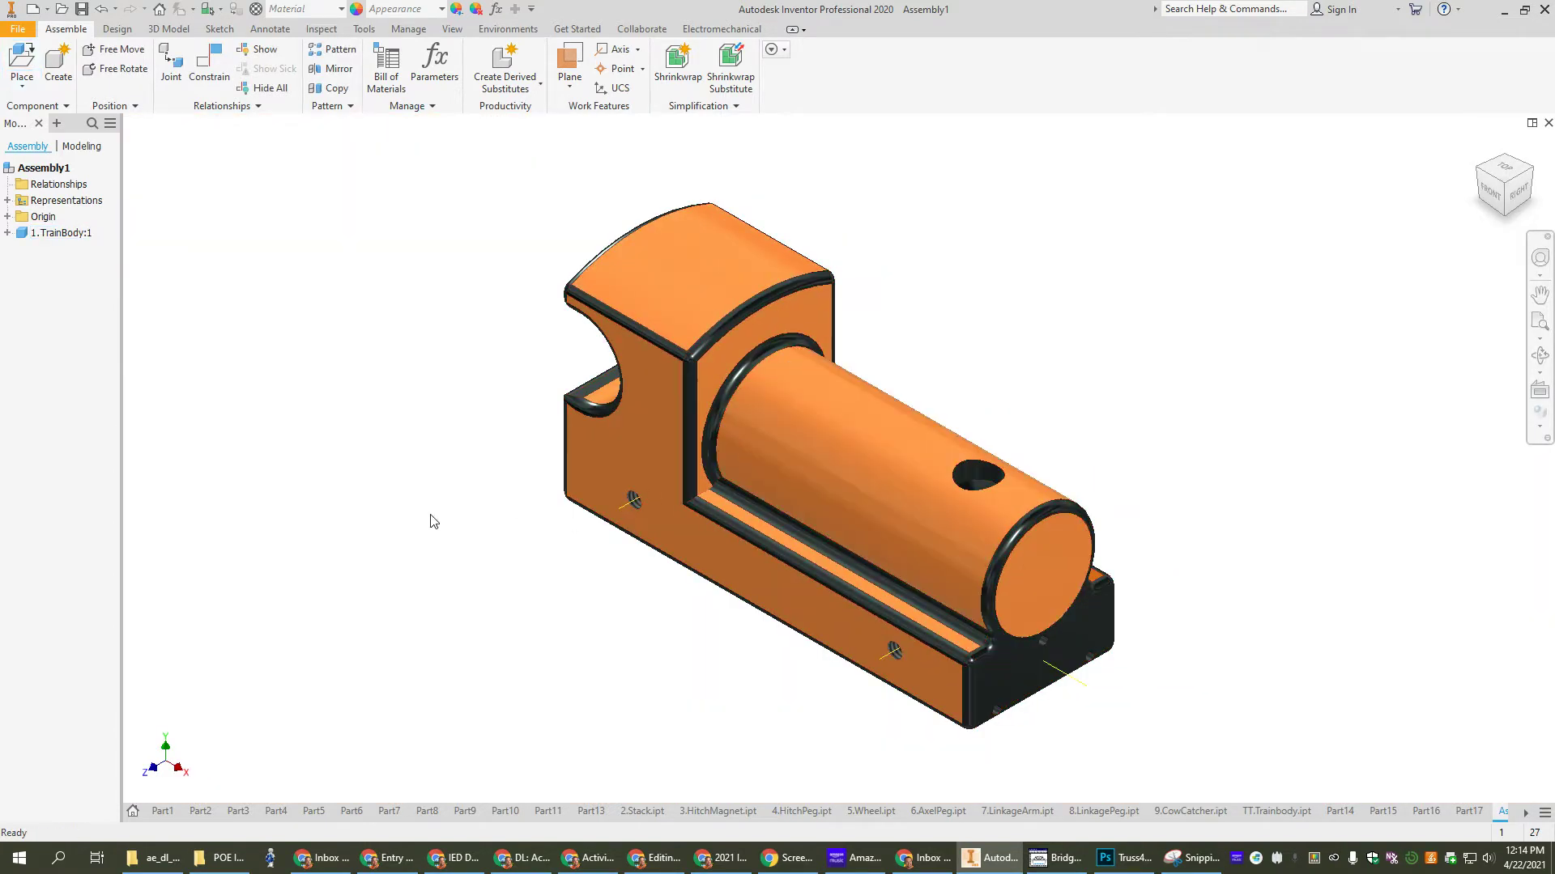
right_click(63, 236)
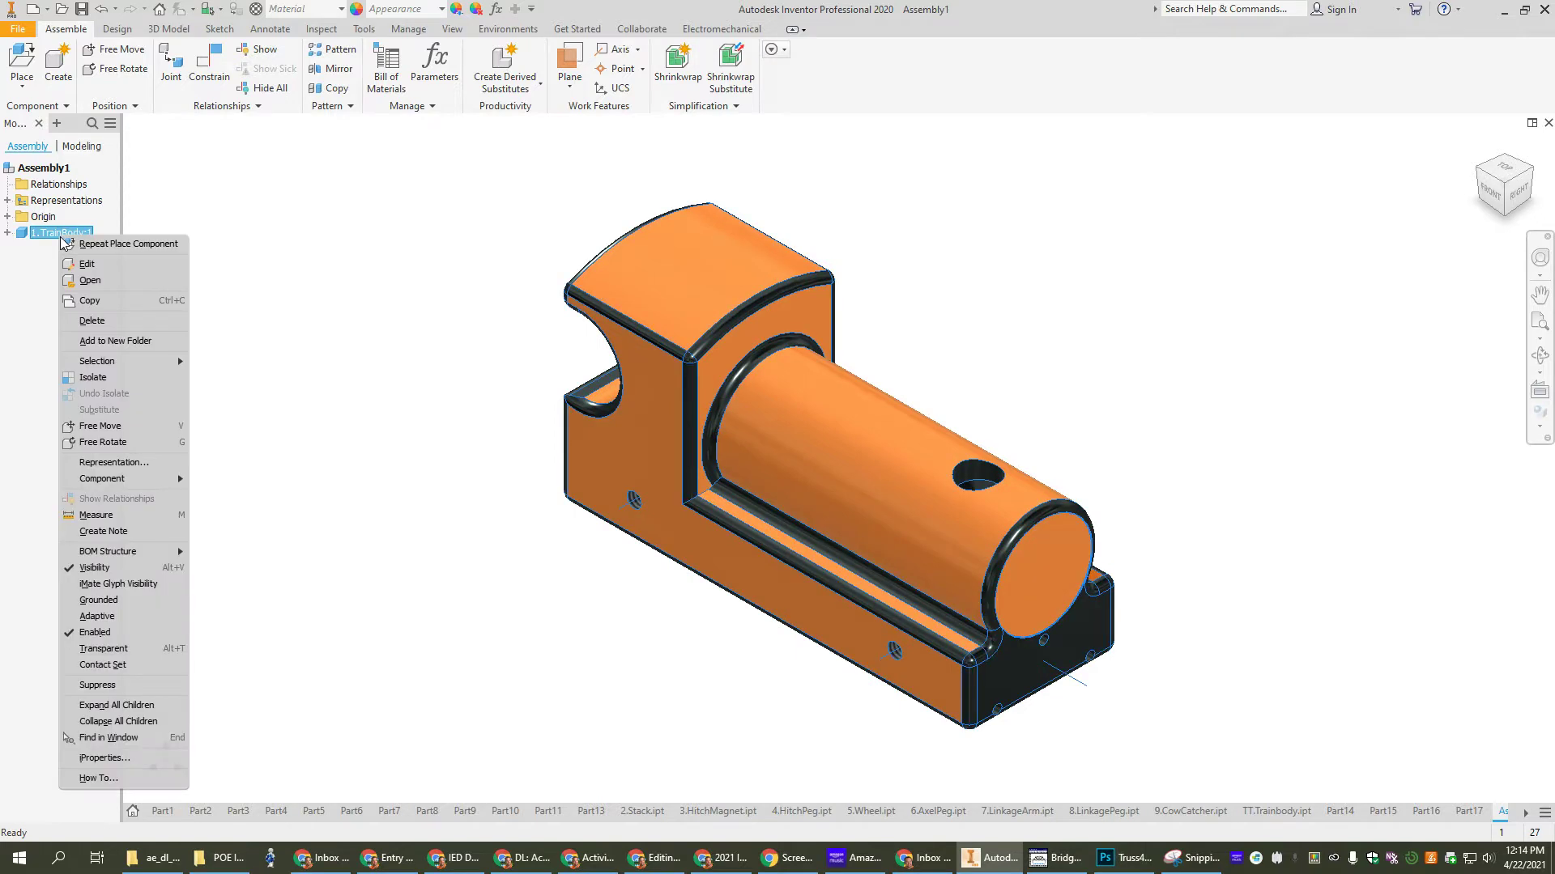
click(99, 602)
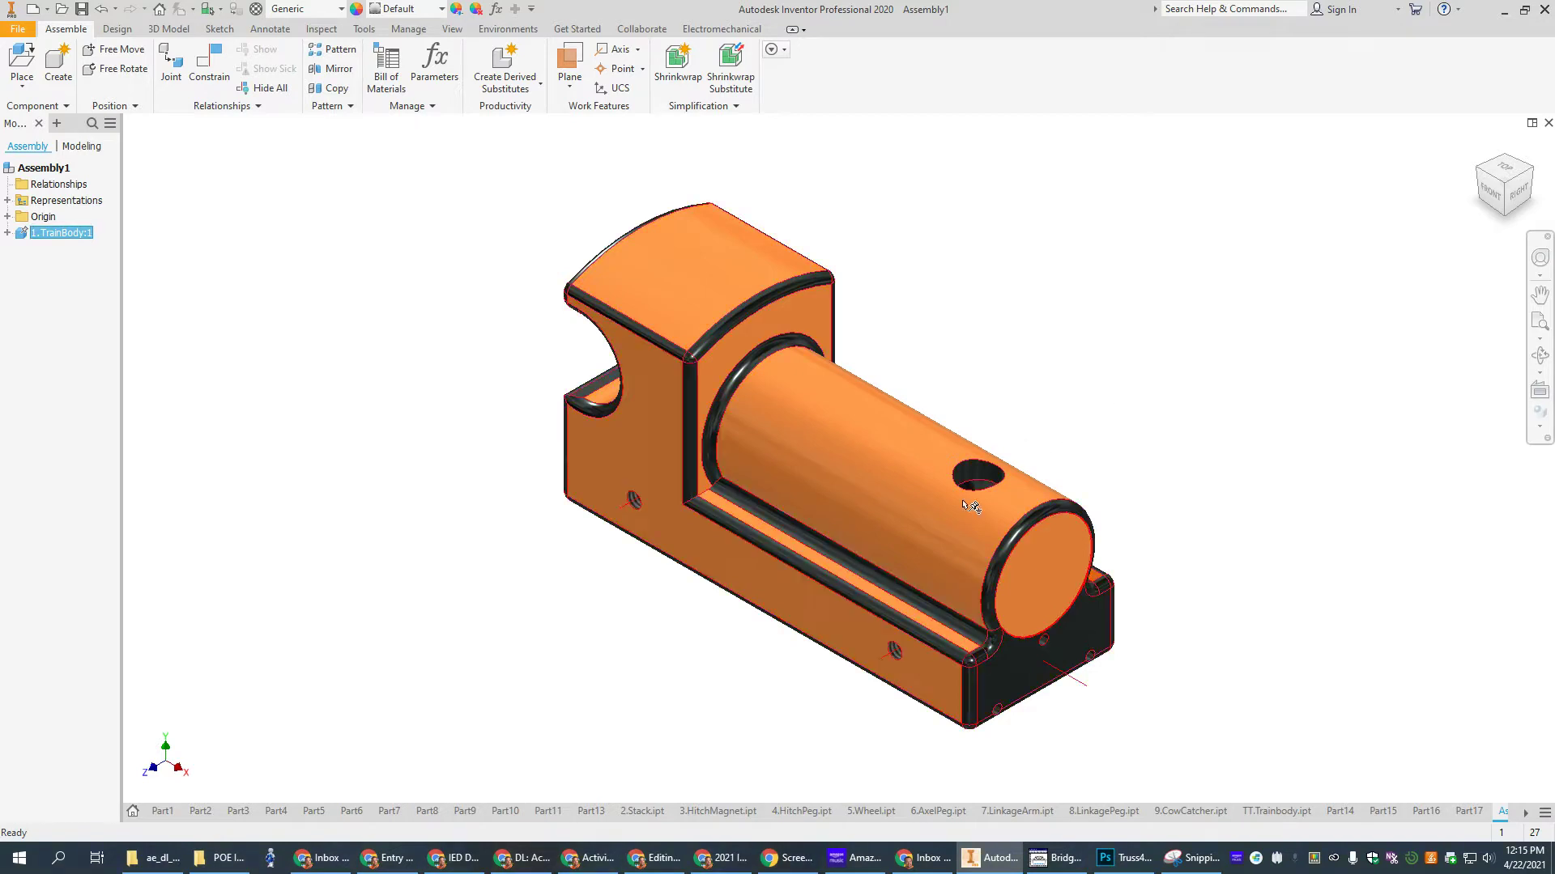
Place one instance of 2.Stack.ipt in the empty space beside the train body.
click(18, 66)
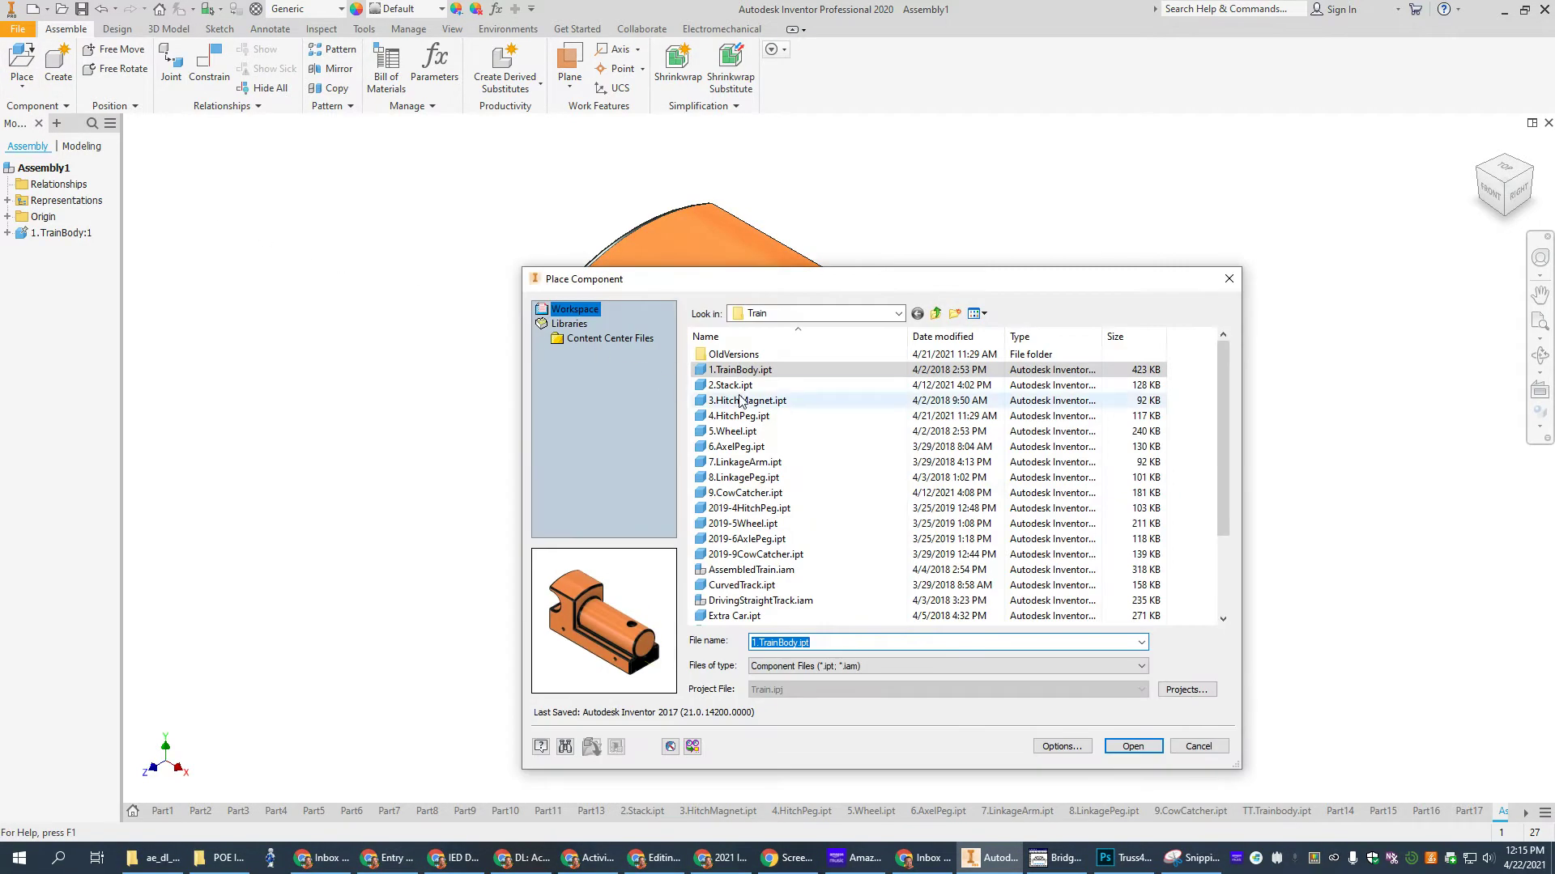
click(734, 386)
click(1131, 747)
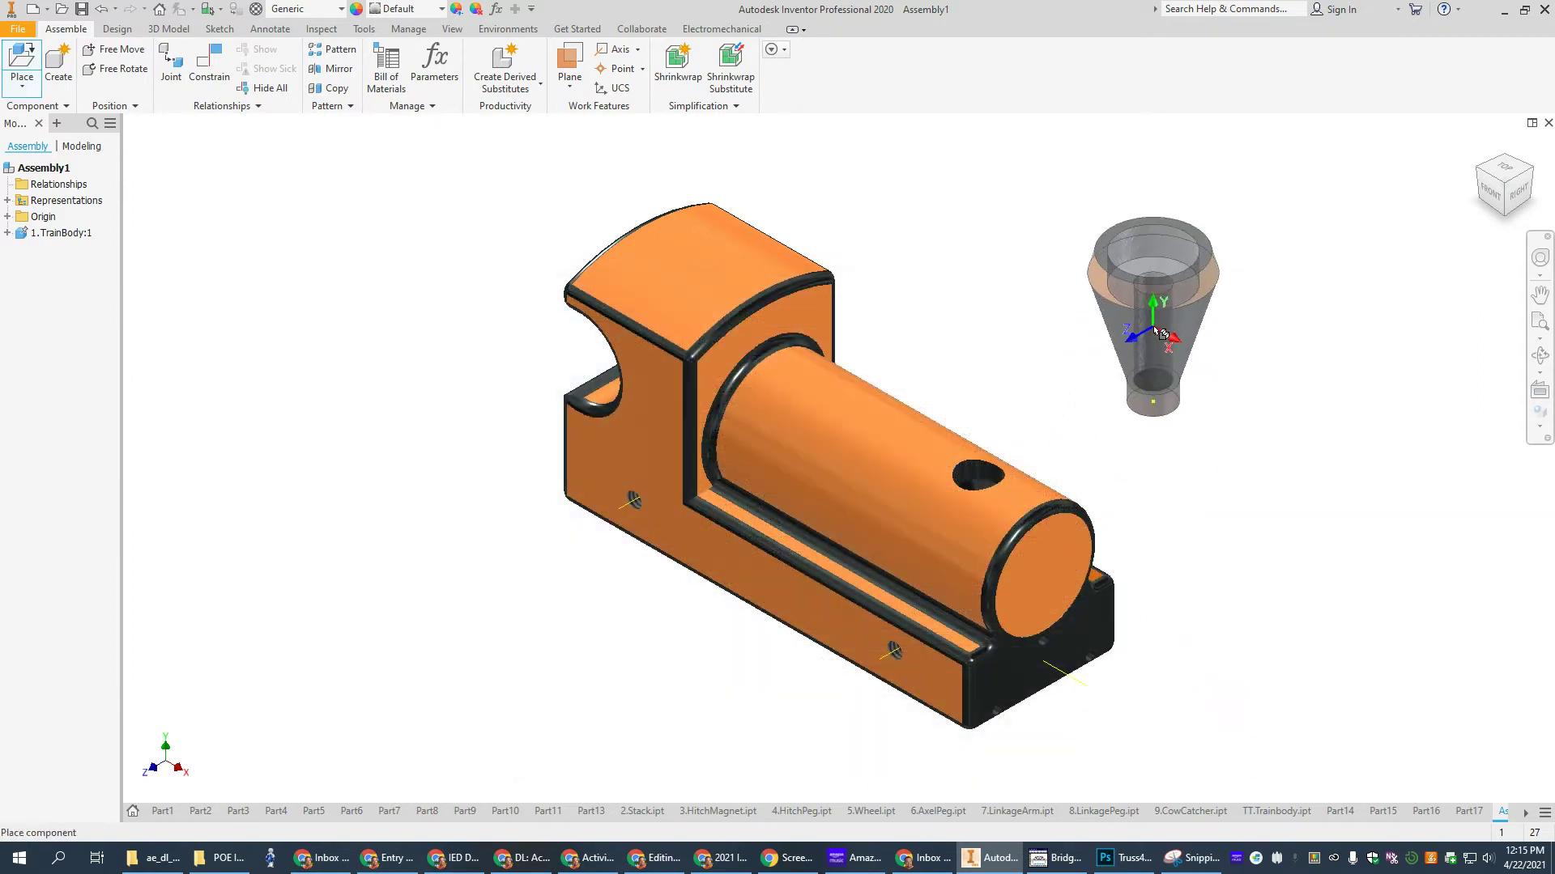
click(1154, 332)
key(Escape)
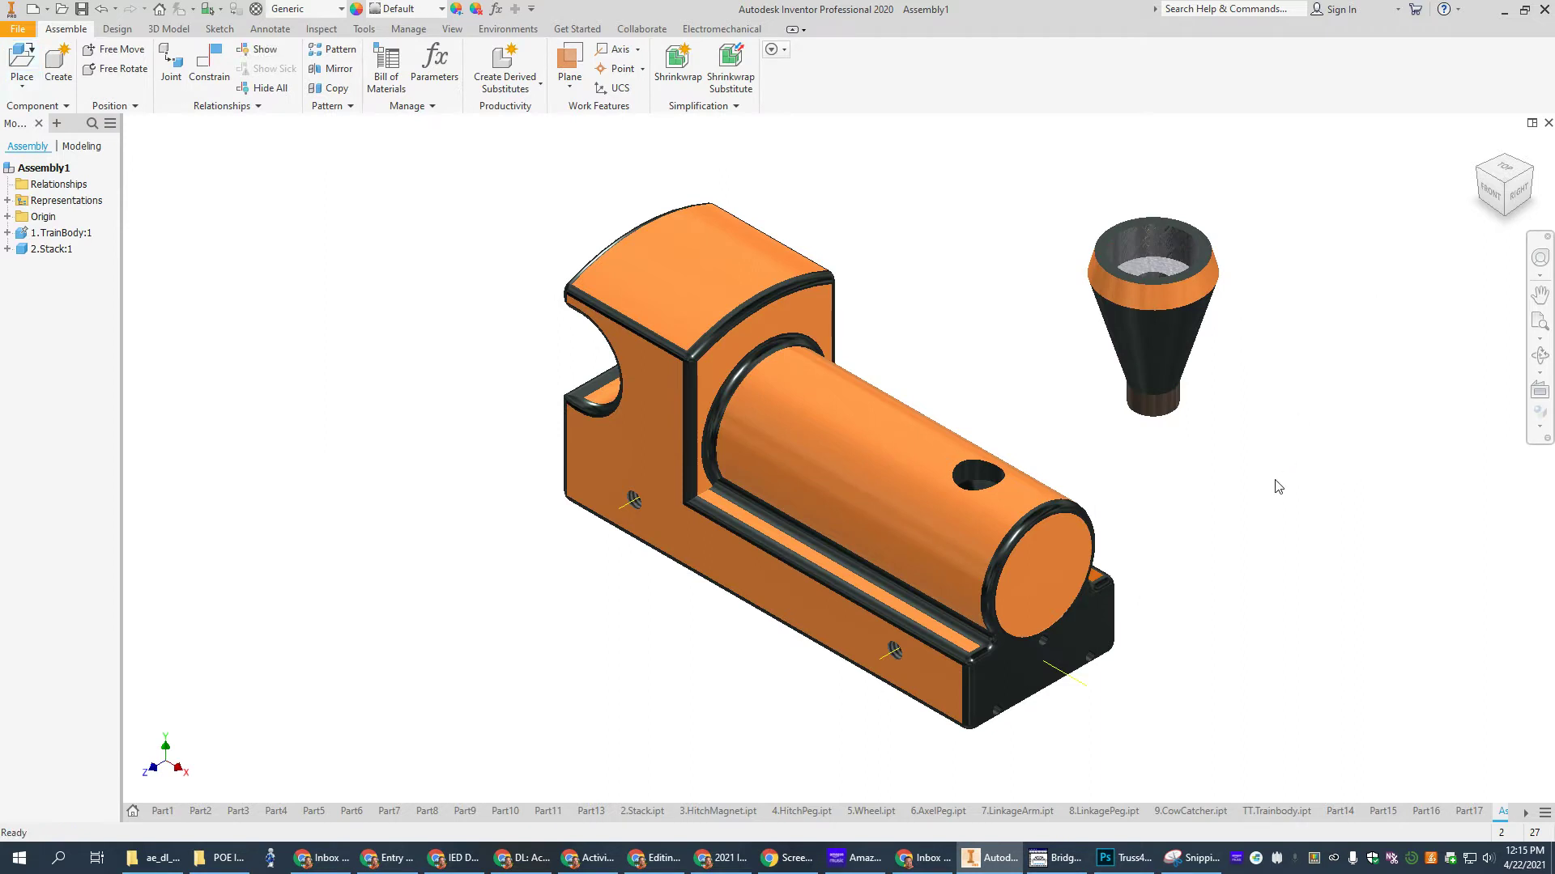
Add an Insert constraint between the stack's bottom circular edge and the bottom edge of the hole in the boiler.
click(203, 66)
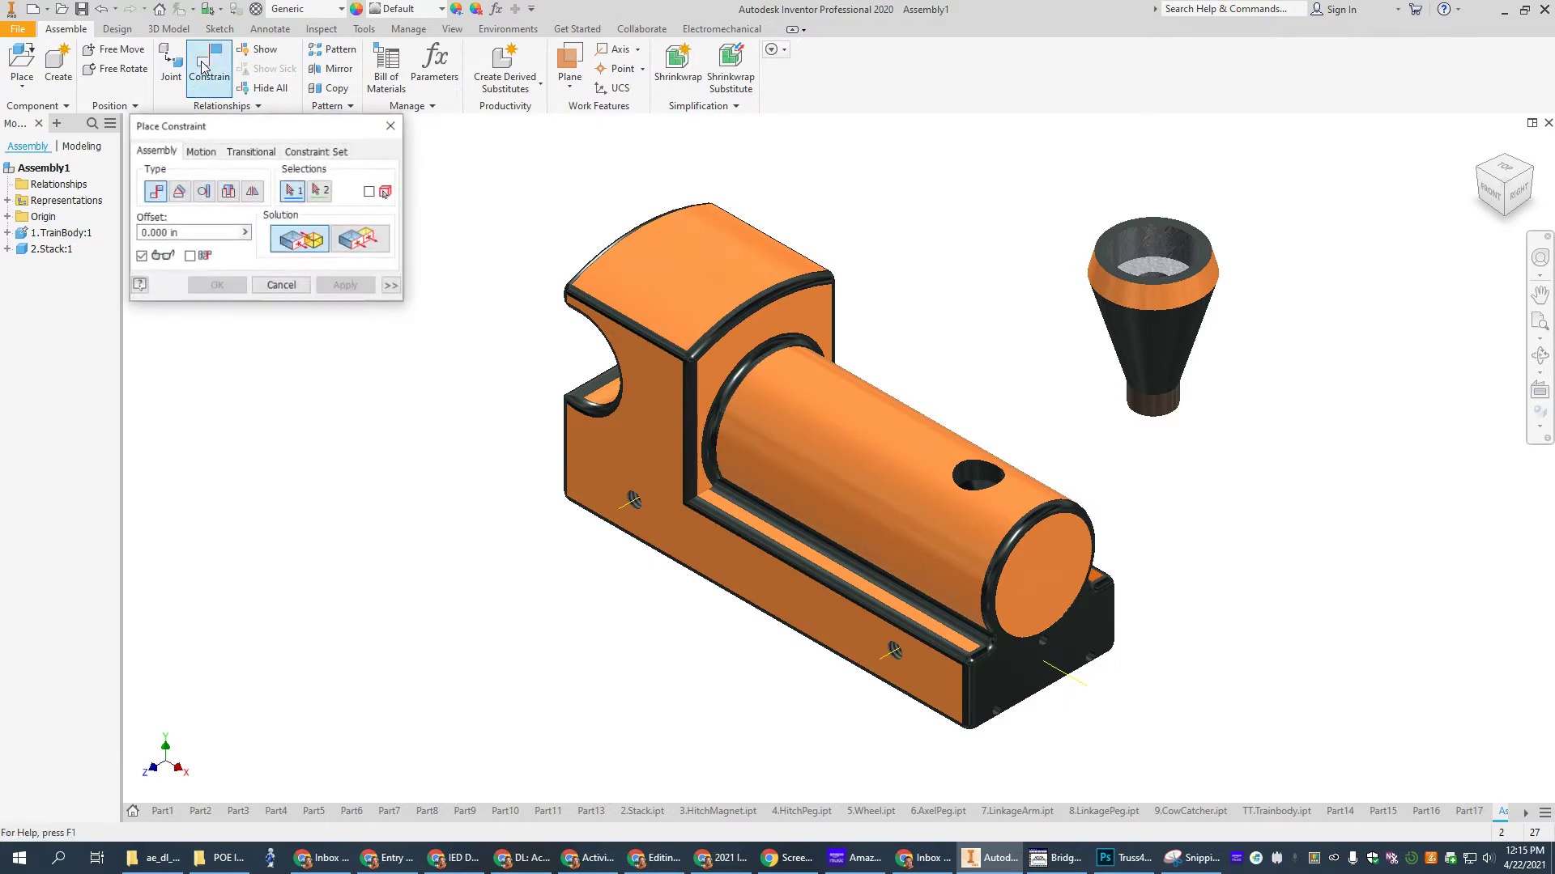
click(228, 194)
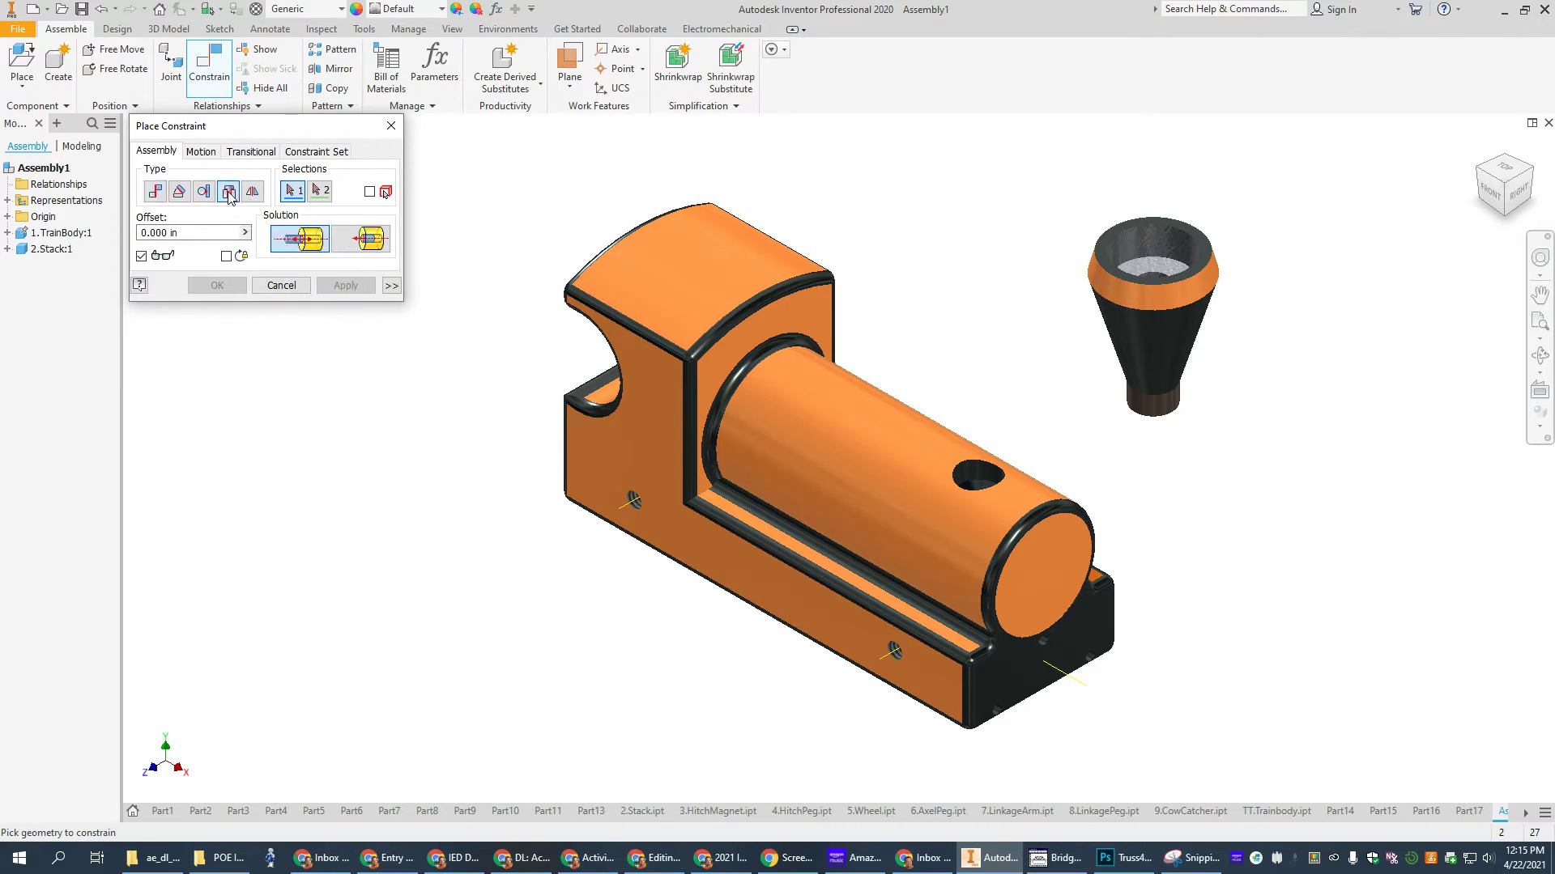
click(1172, 410)
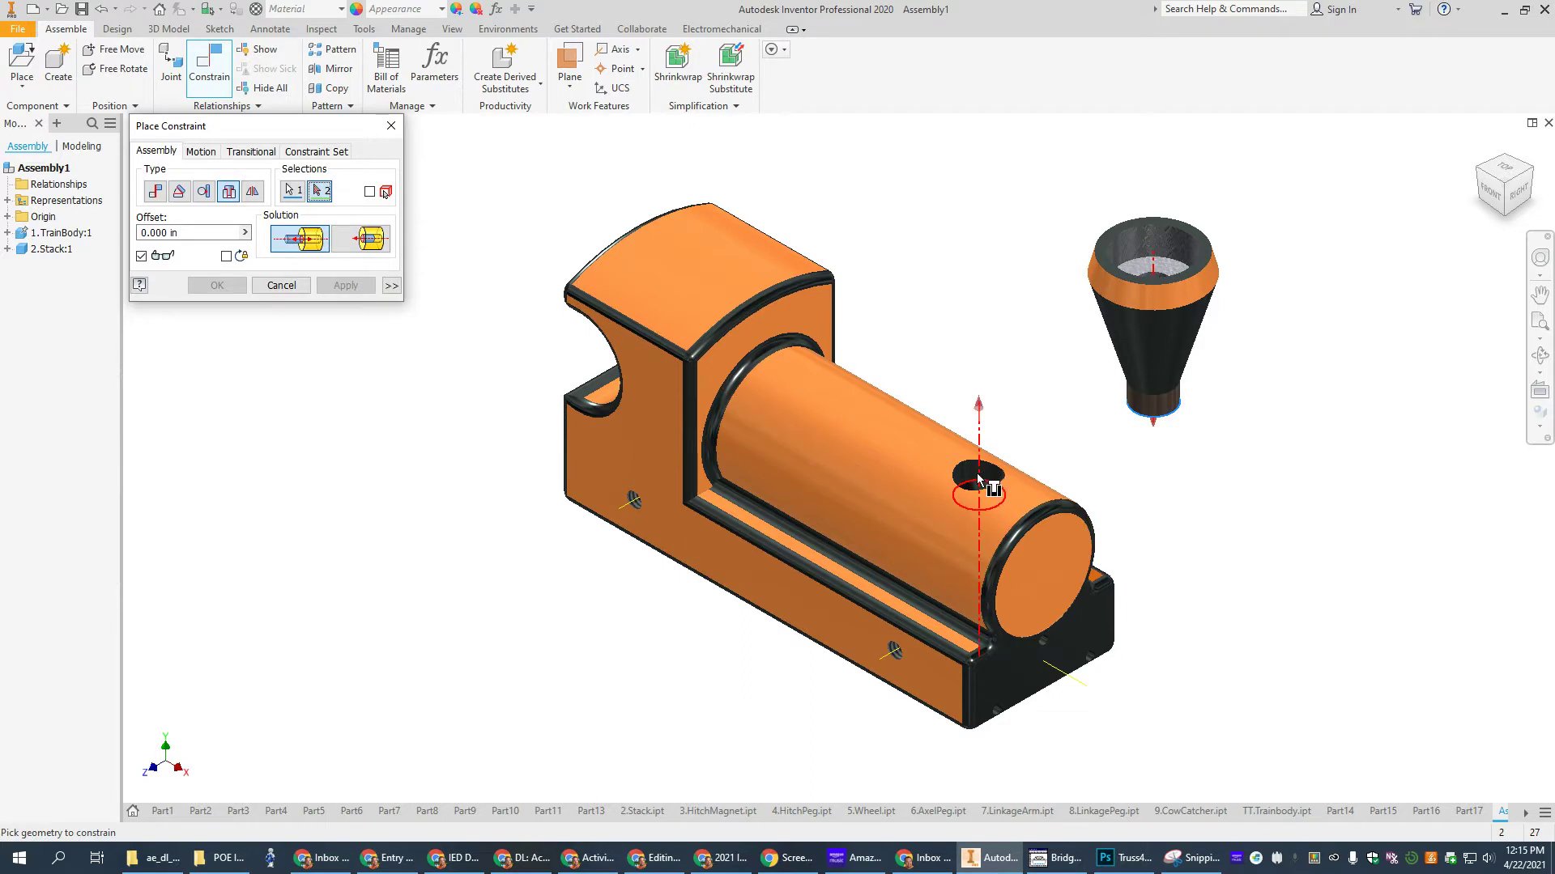
mouse_move(996, 485)
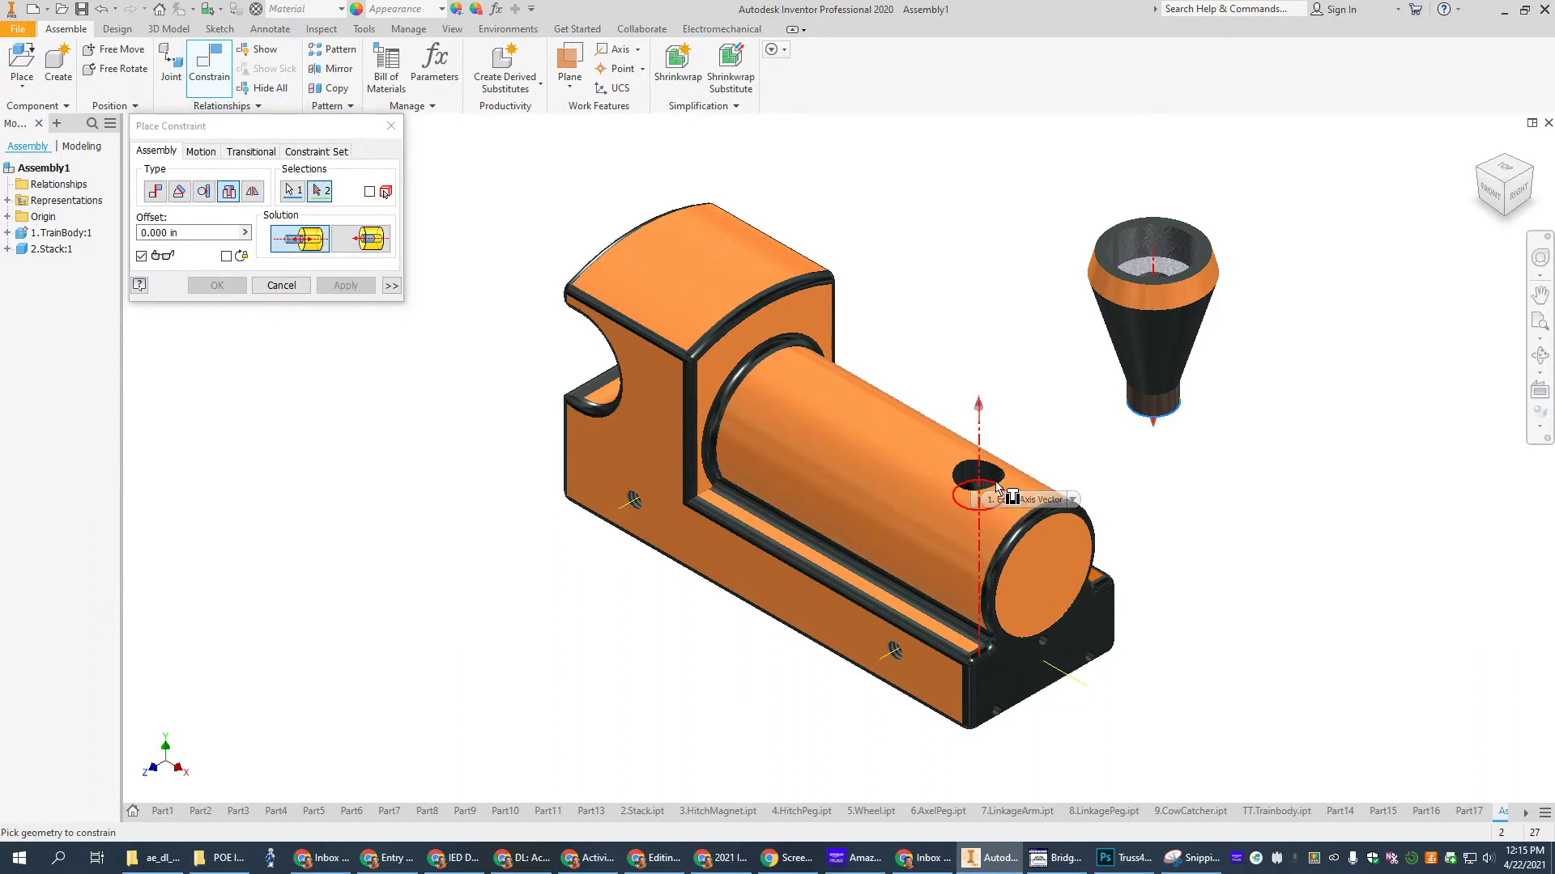
click(995, 484)
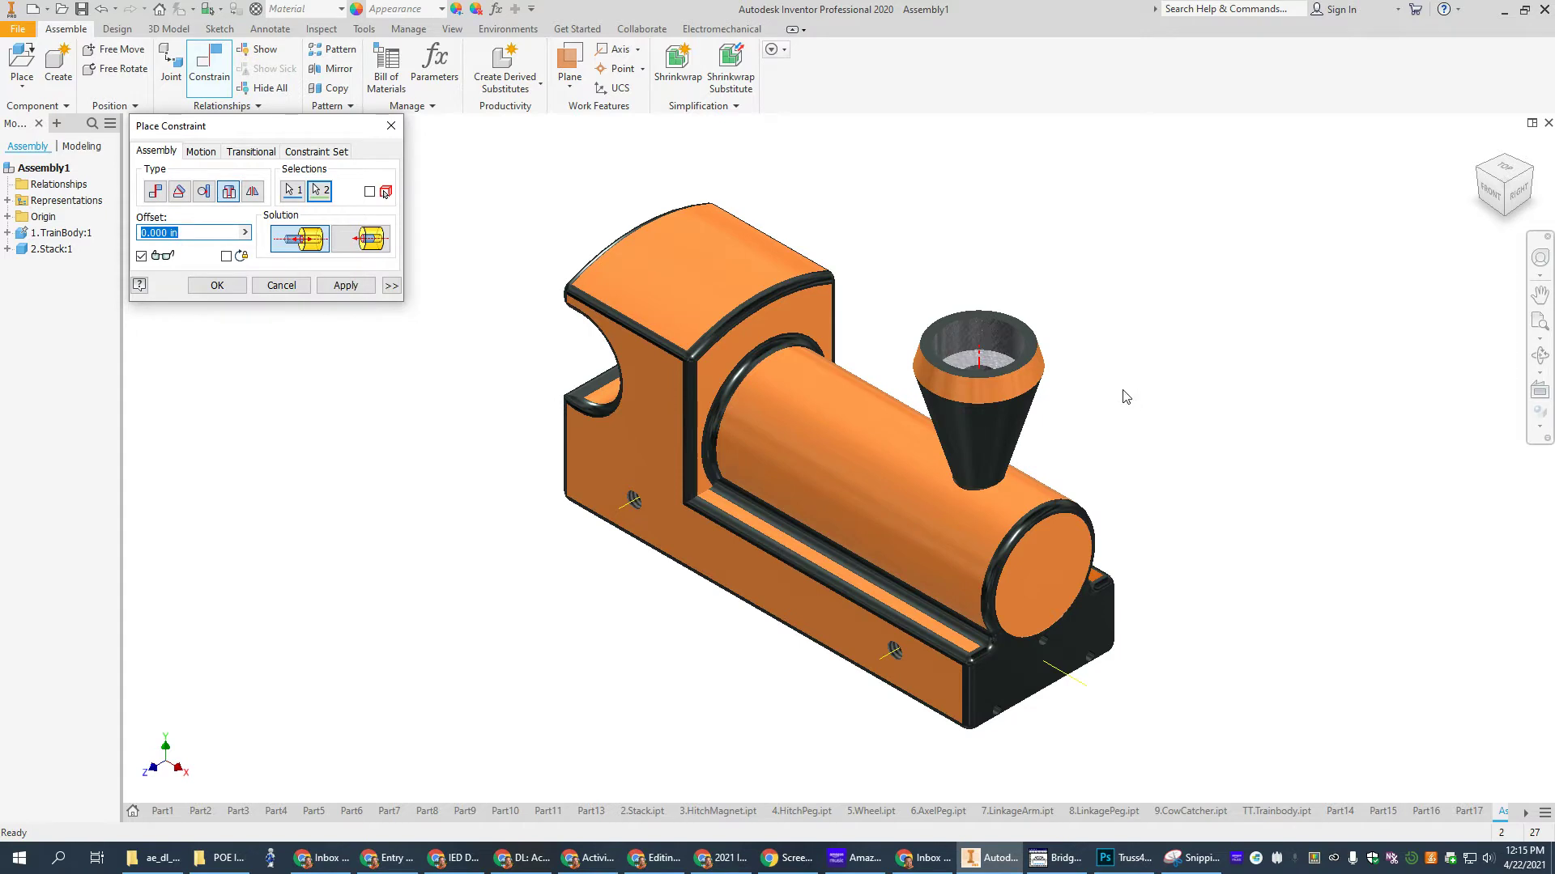
click(217, 286)
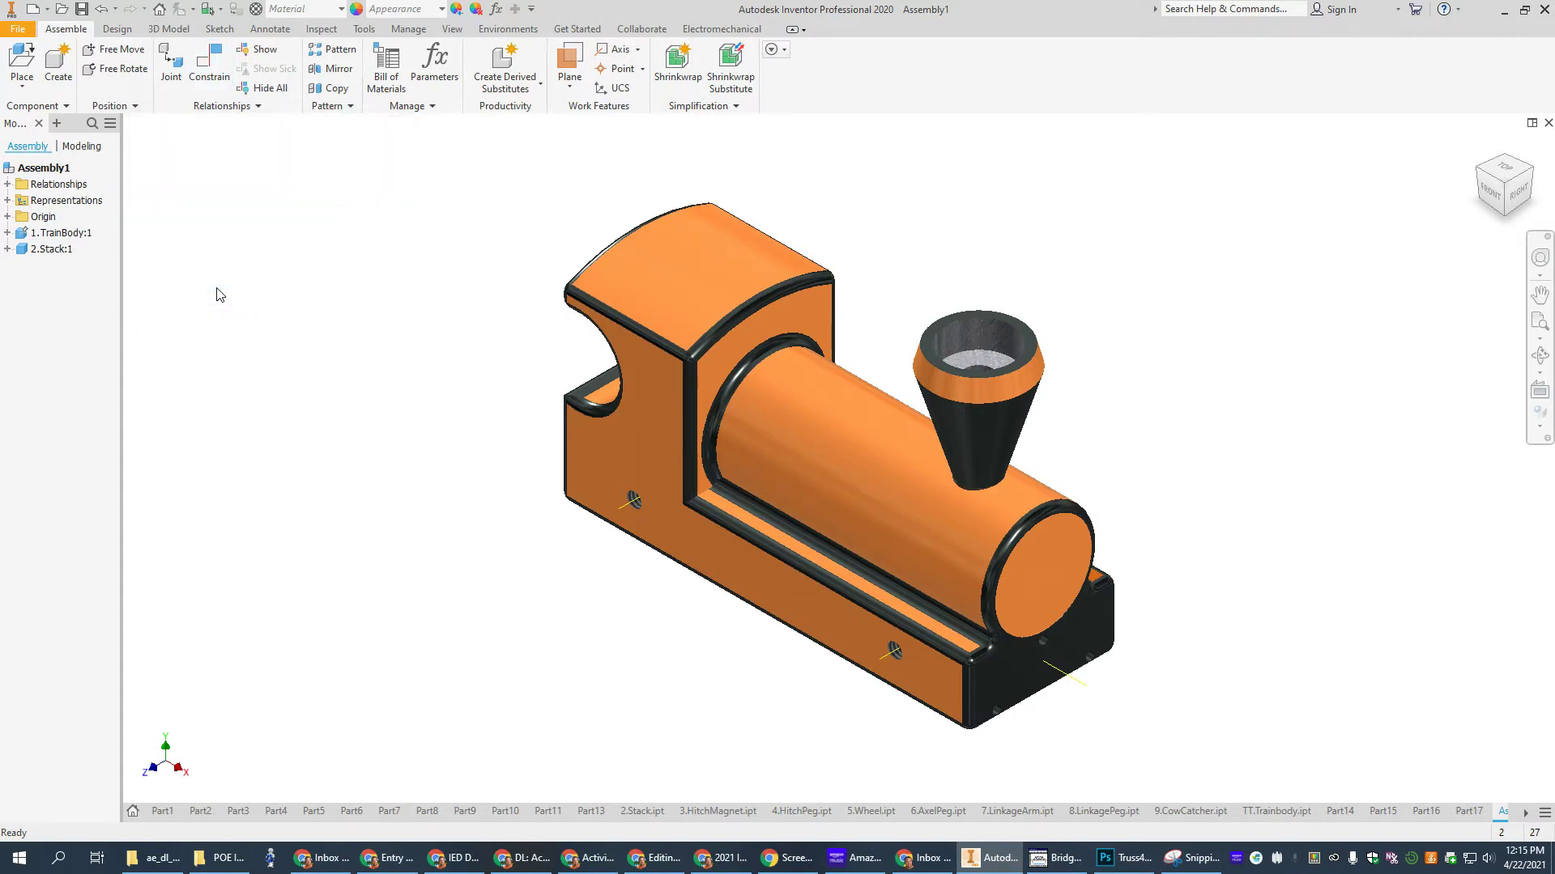
Add a Mate constraint between the train body's Work Plane1 and the stack's YZ Plane to stop the stack rotating.
click(1025, 395)
click(7, 232)
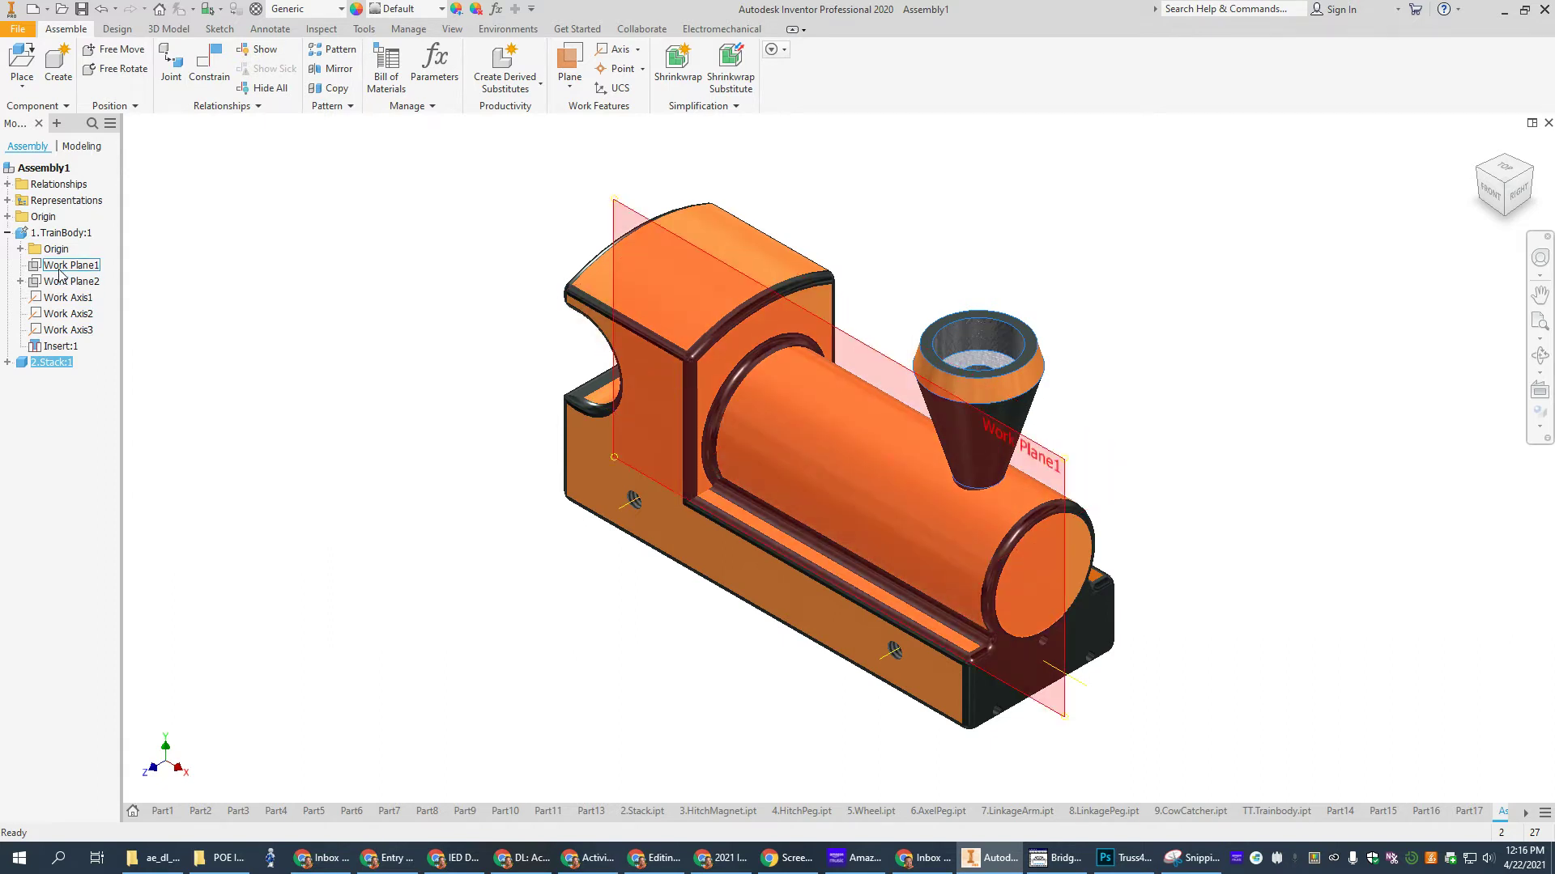
click(7, 362)
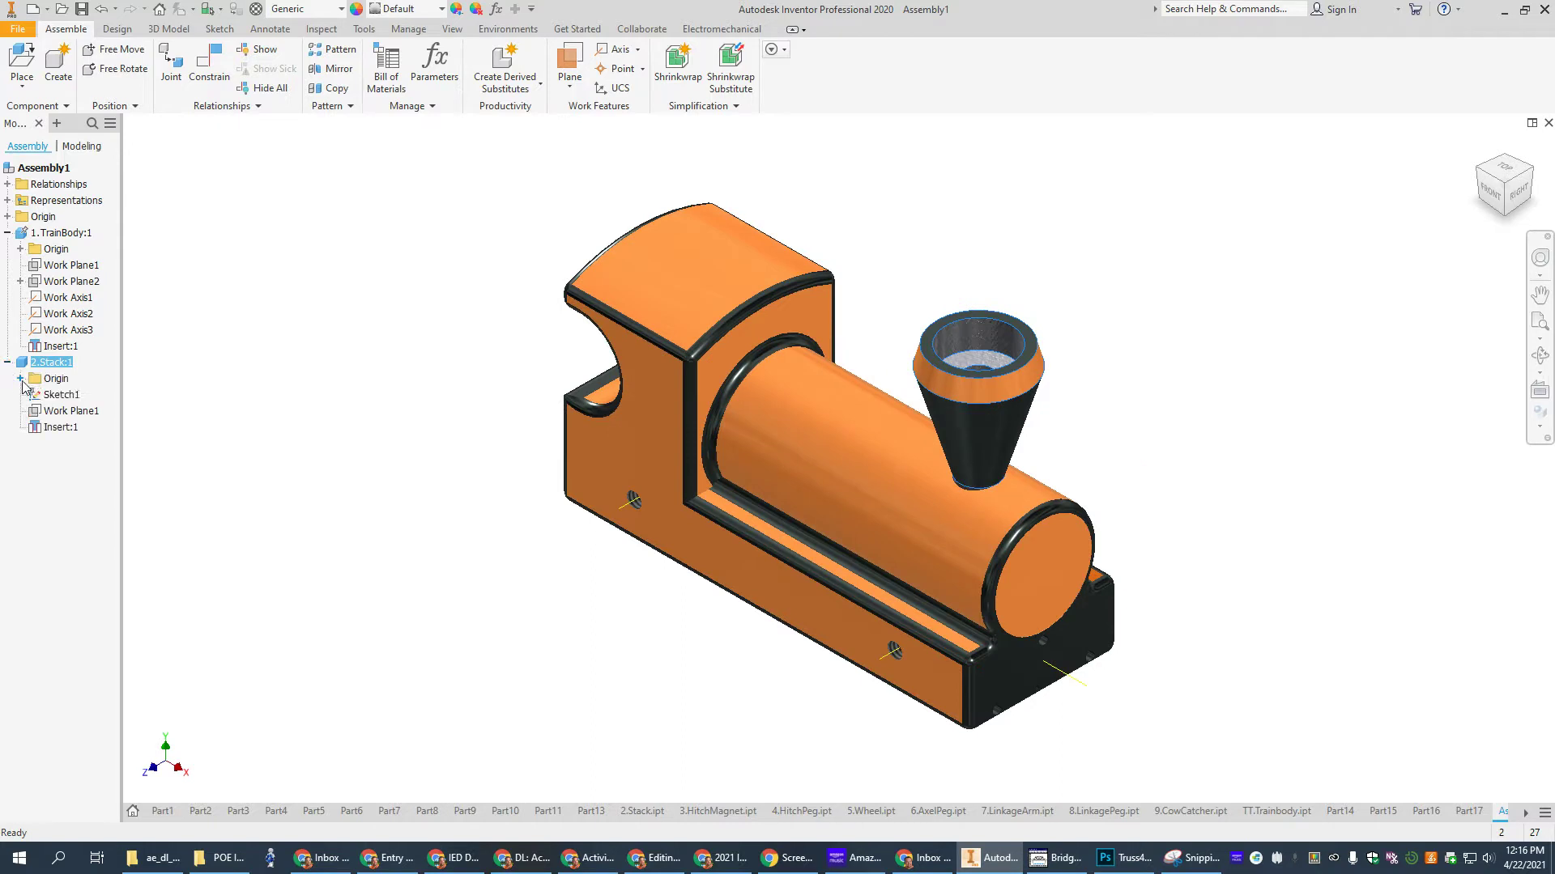
click(20, 378)
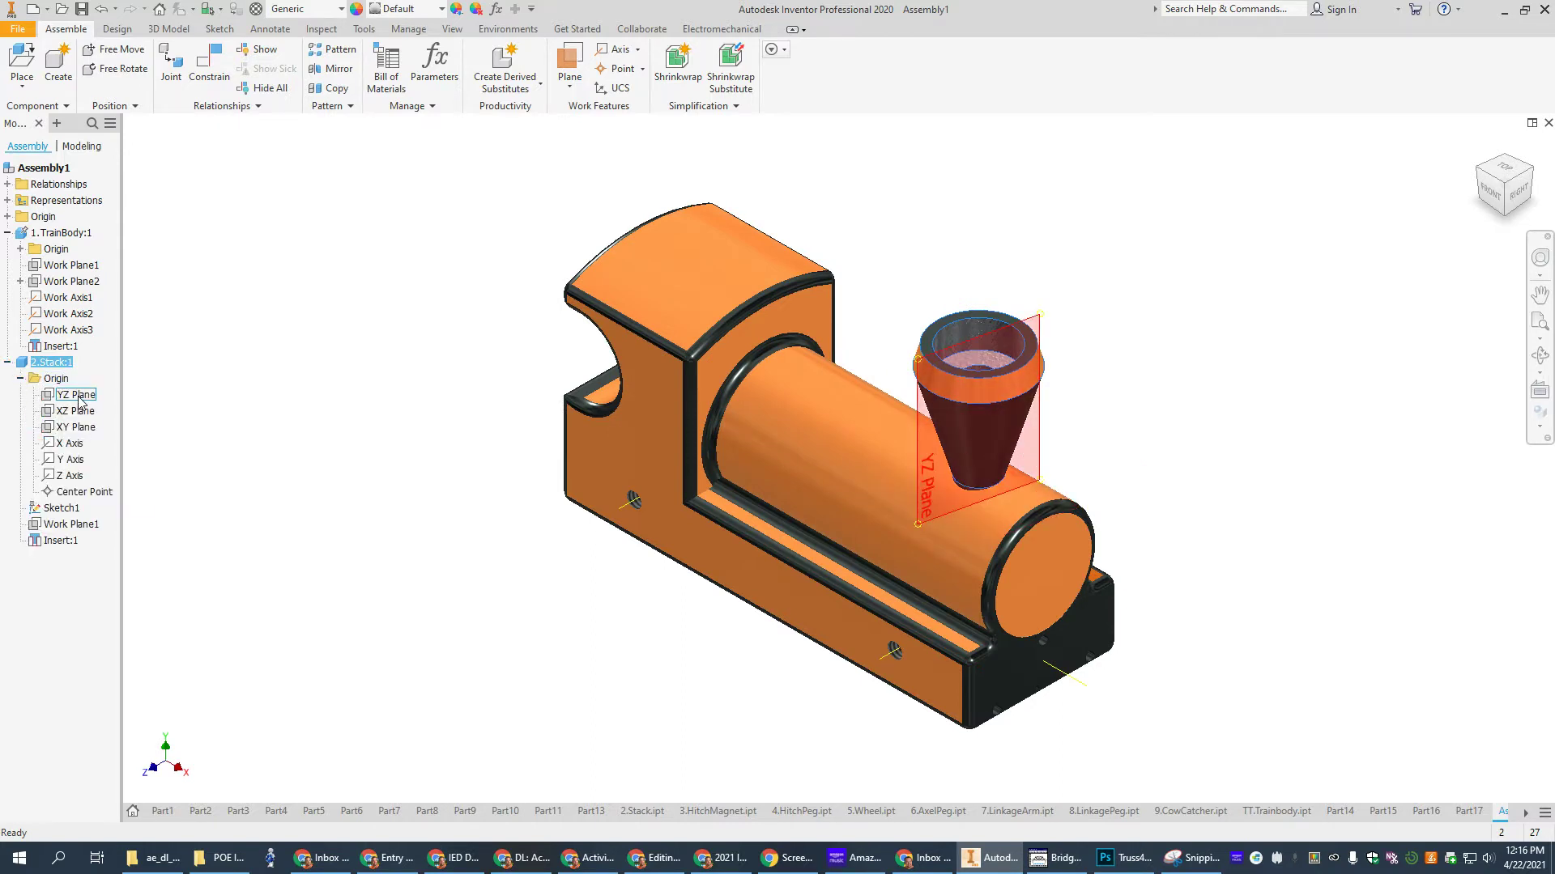
click(218, 79)
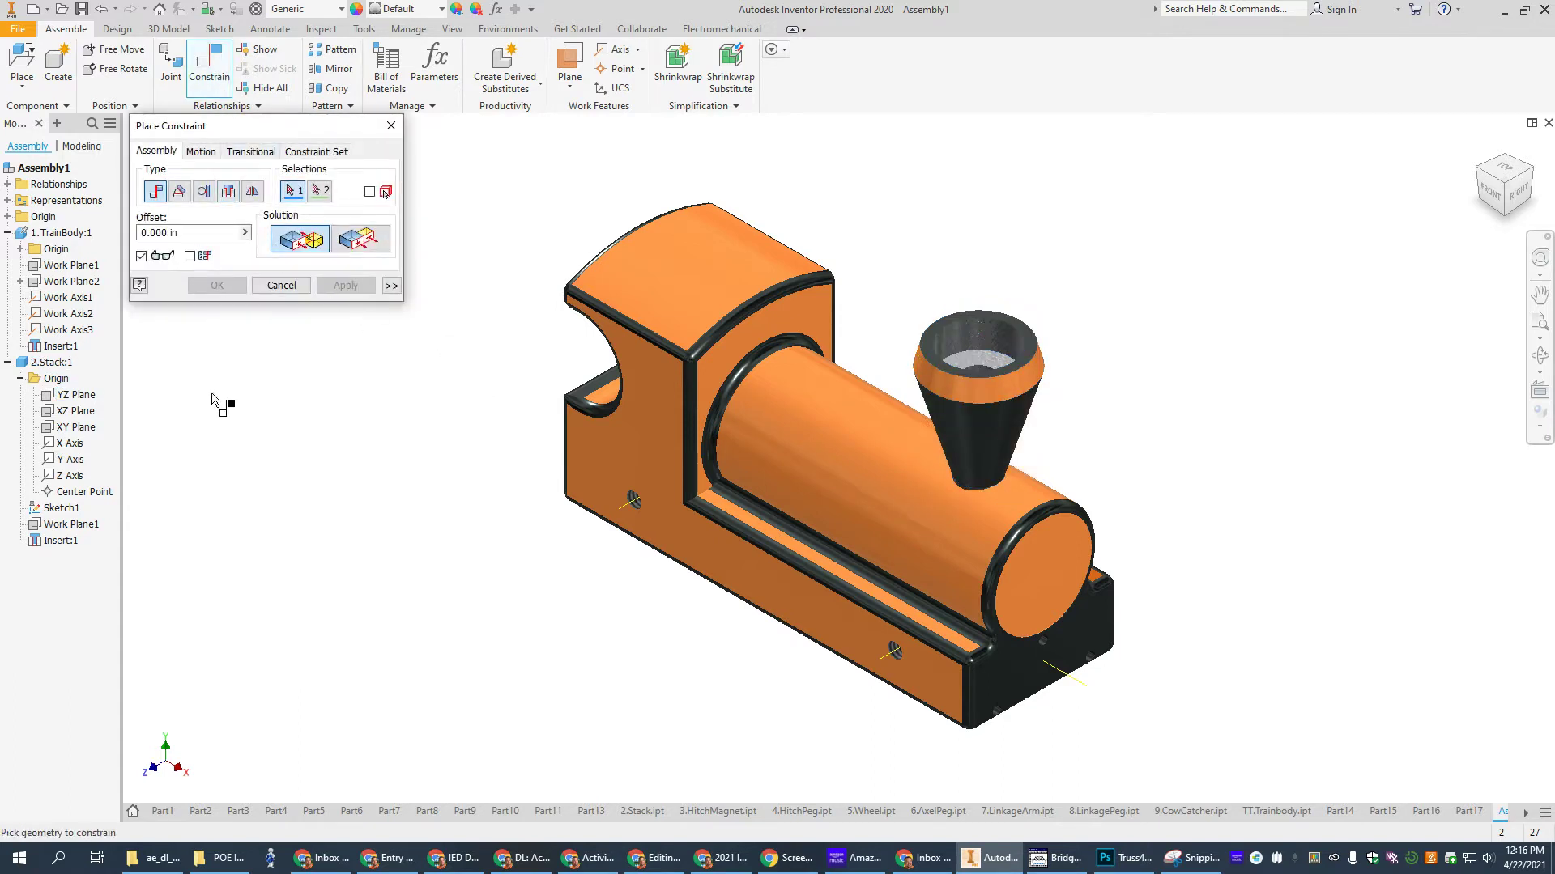
click(72, 266)
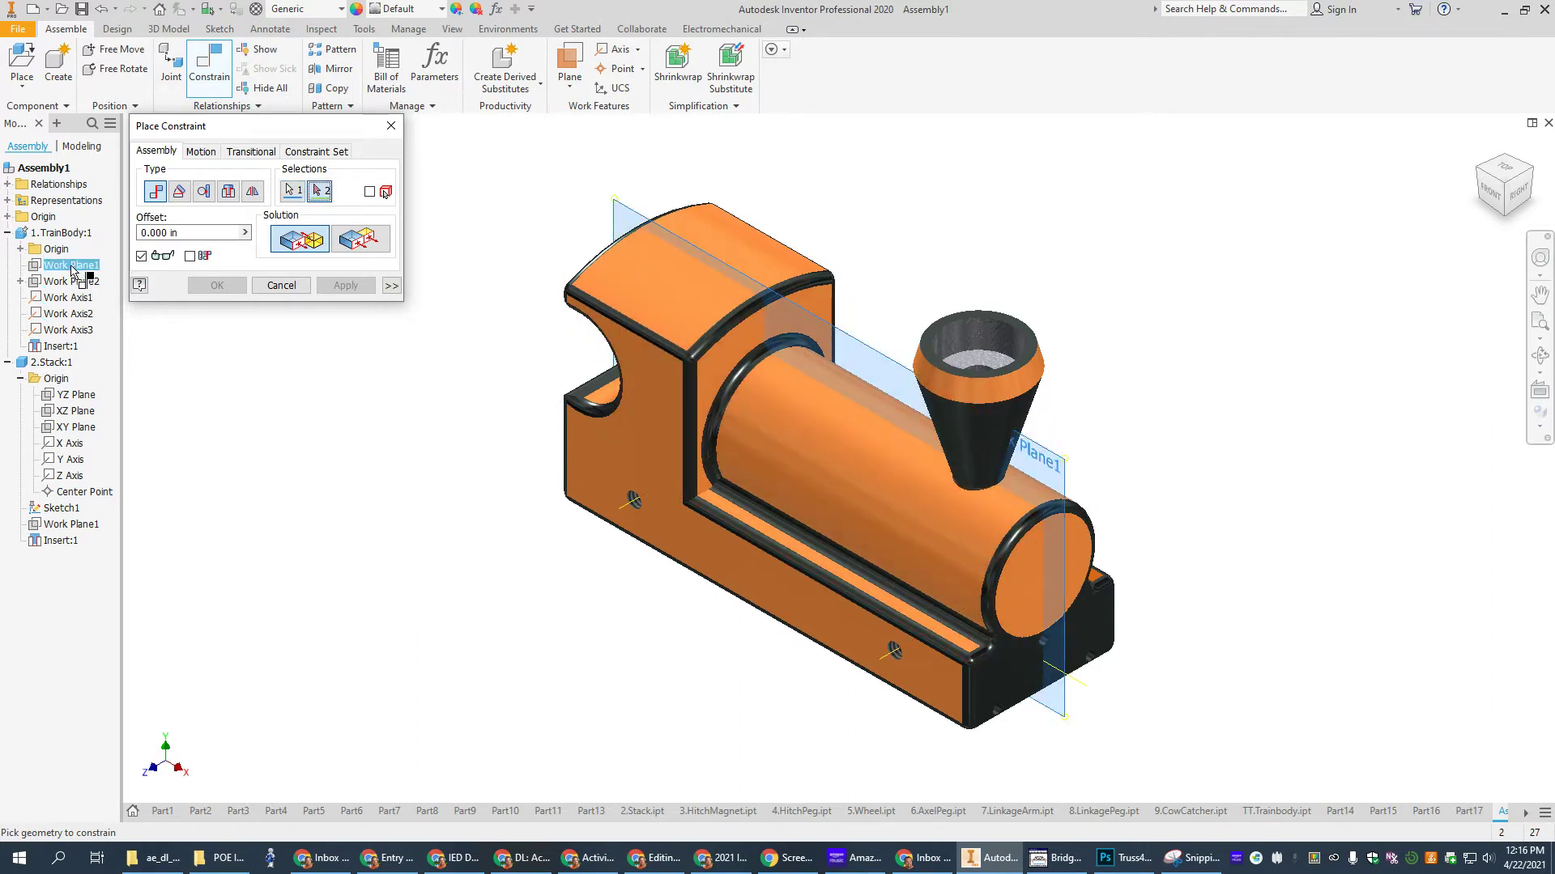
click(68, 396)
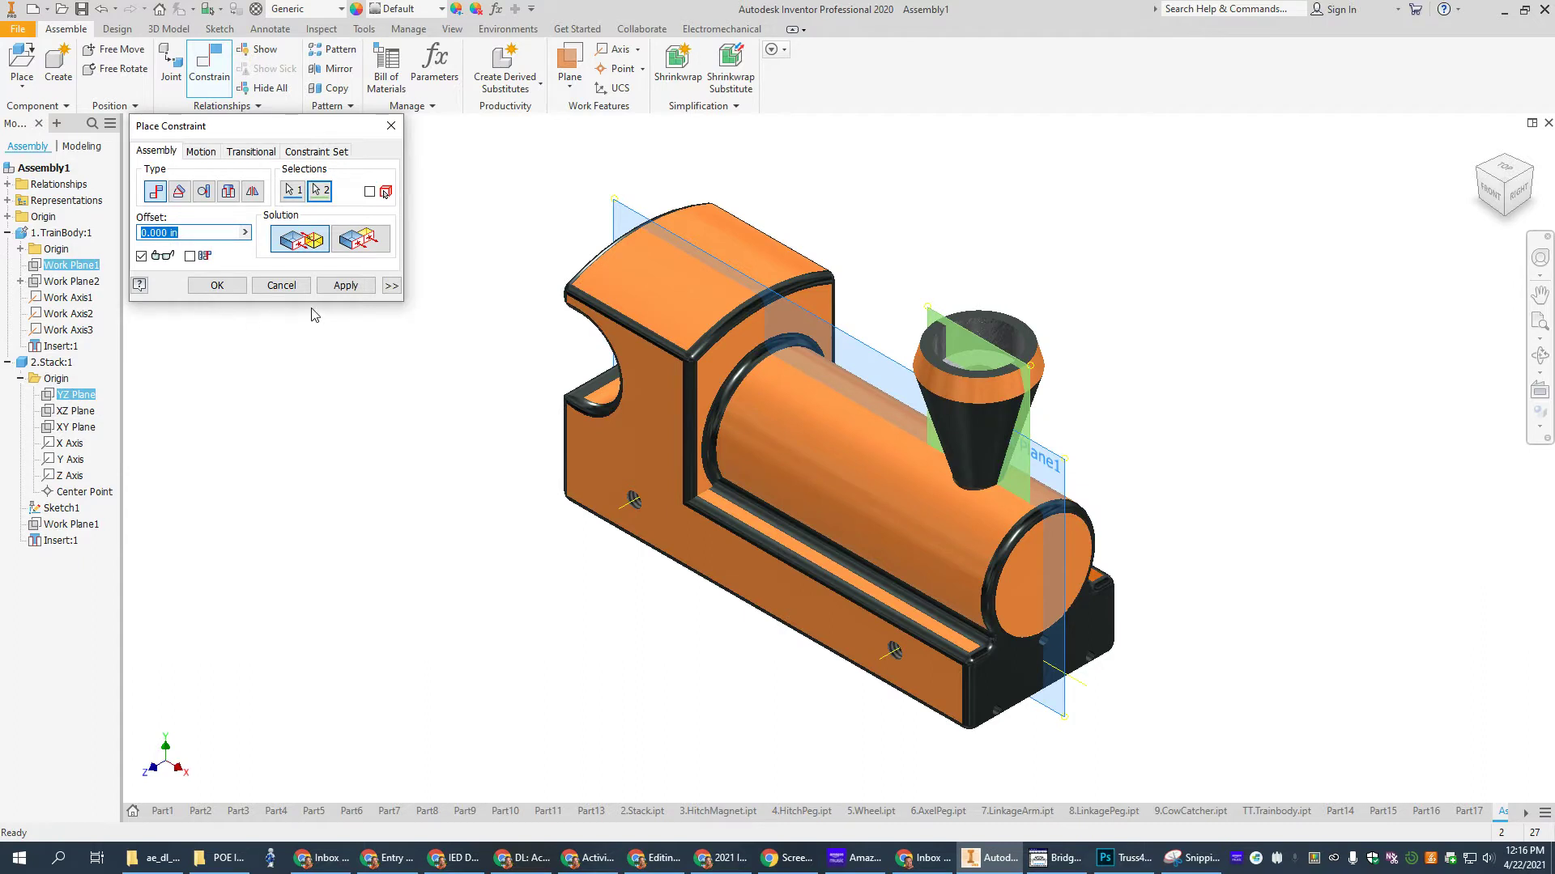
click(216, 285)
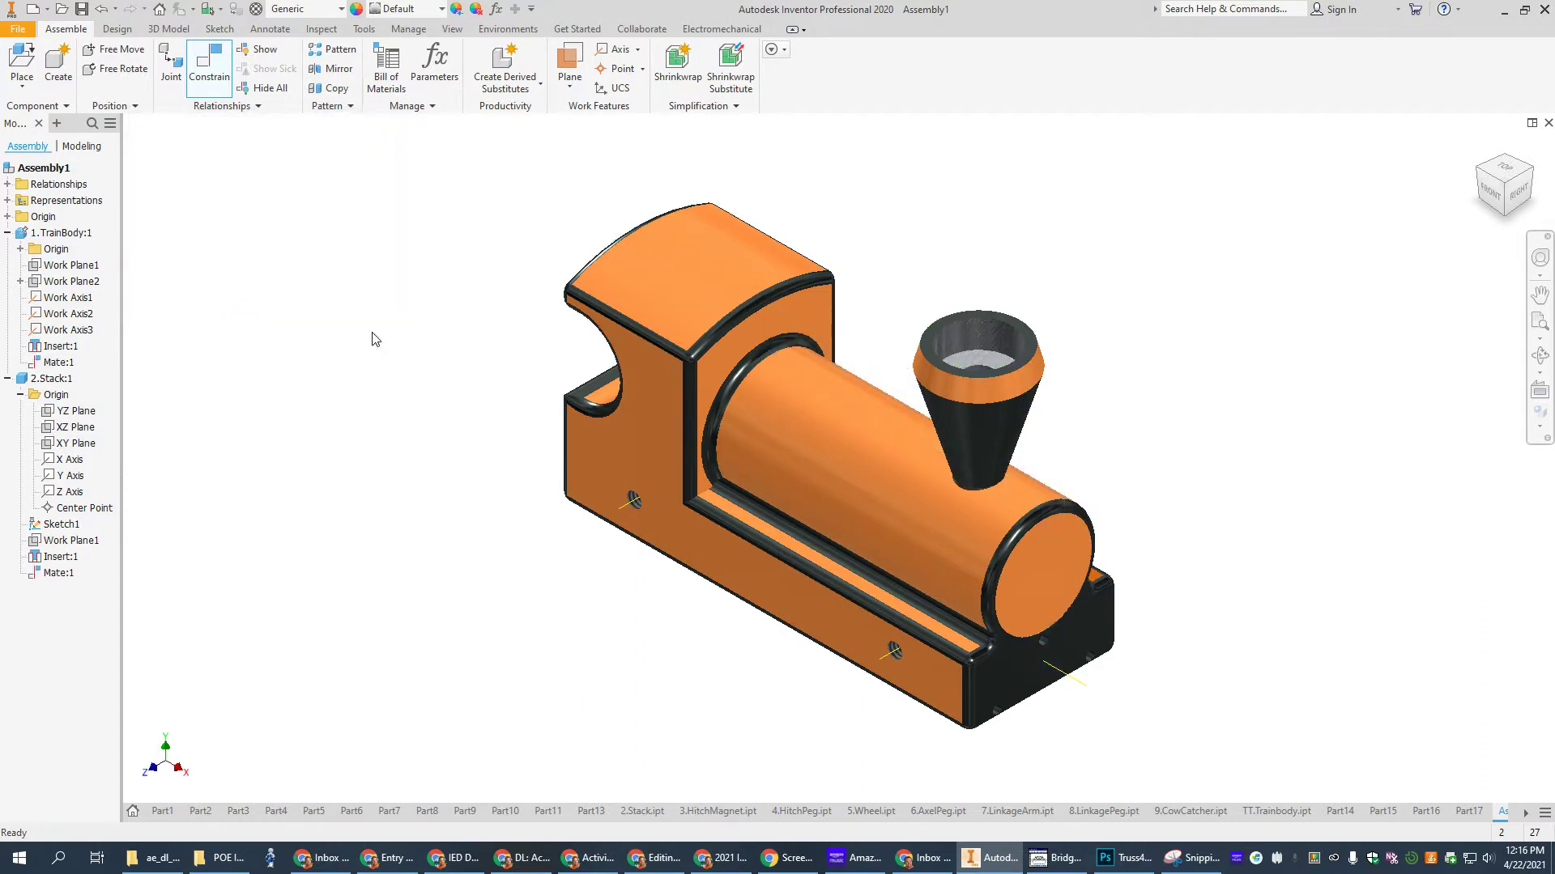
Check the remaining translation and rotation freedom of the components with Degree of Freedom Analysis.
click(963, 377)
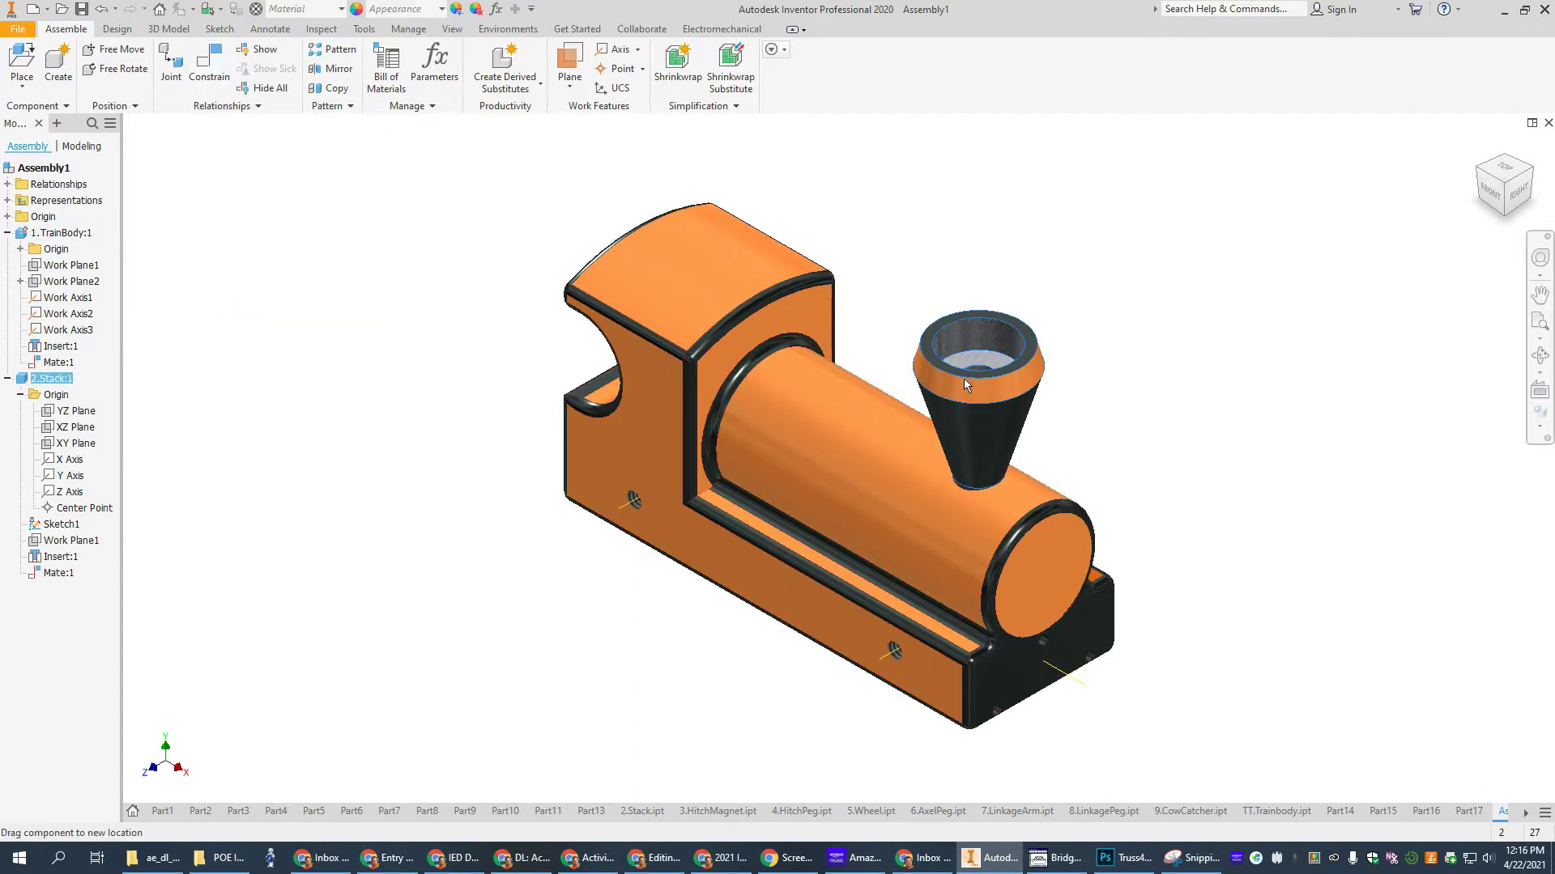
click(533, 87)
click(536, 482)
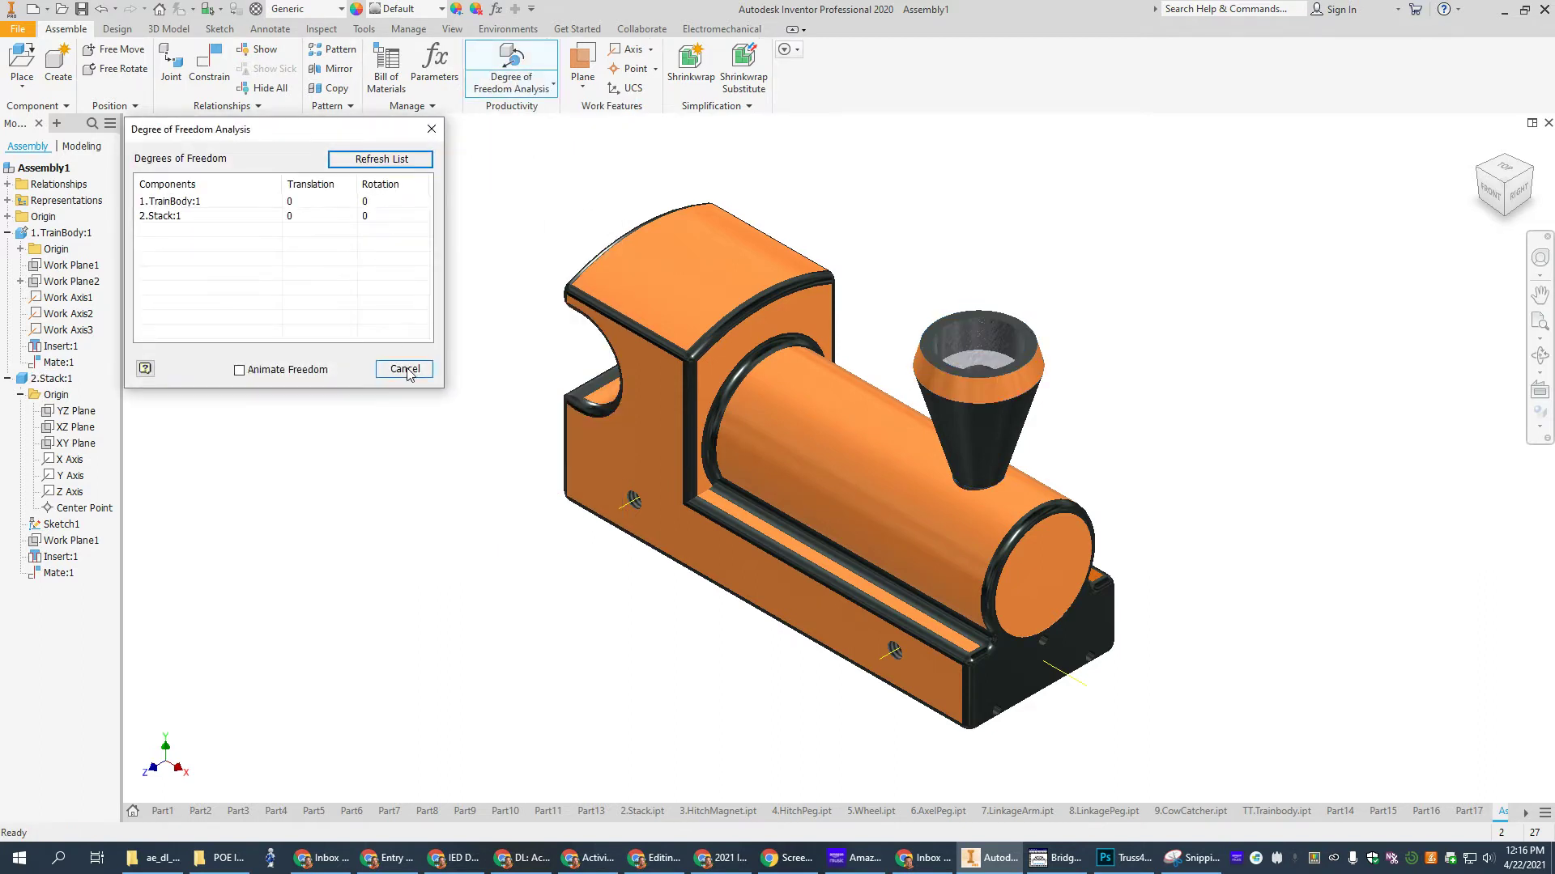
click(404, 369)
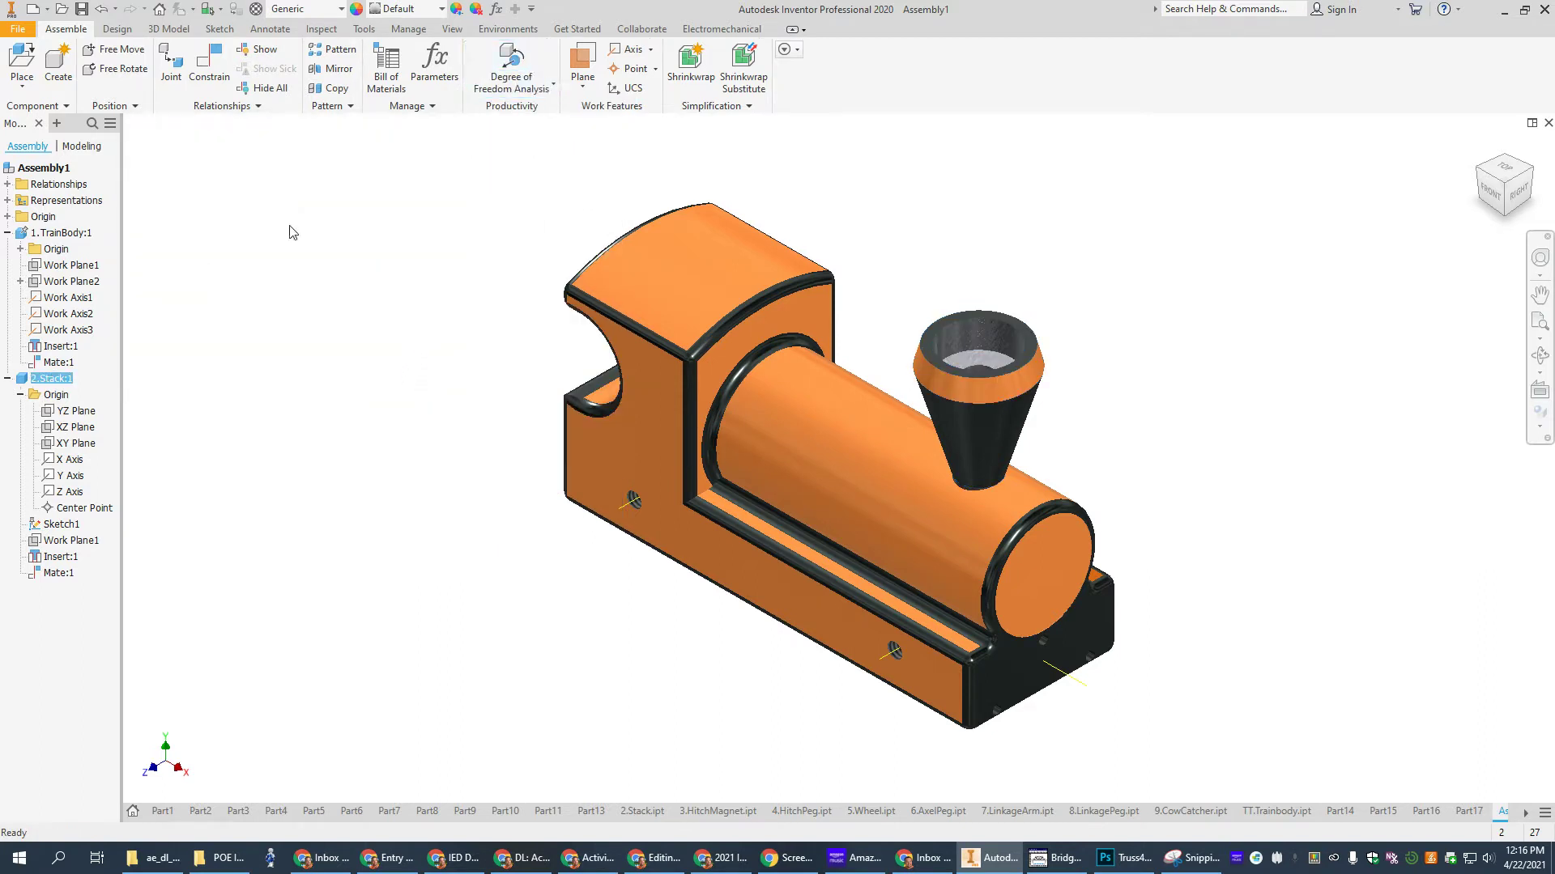
Collapse the expanded component trees of the train body and the stack.
click(8, 217)
click(7, 217)
click(7, 233)
click(8, 250)
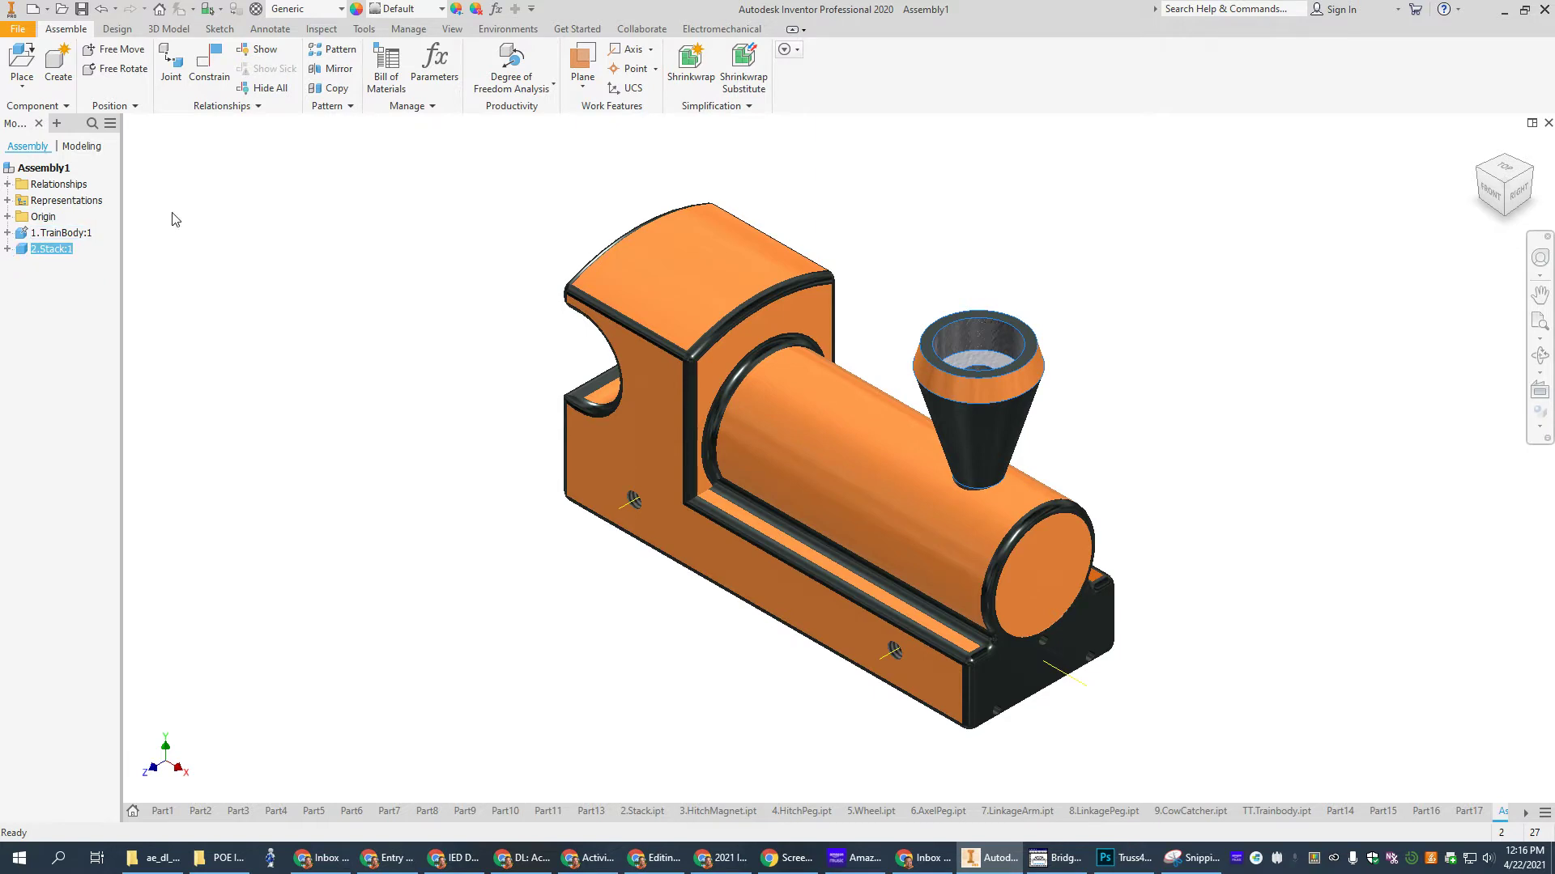
Place one instance of 3.HitchMagnet.ipt in the empty space beside the train.
click(20, 58)
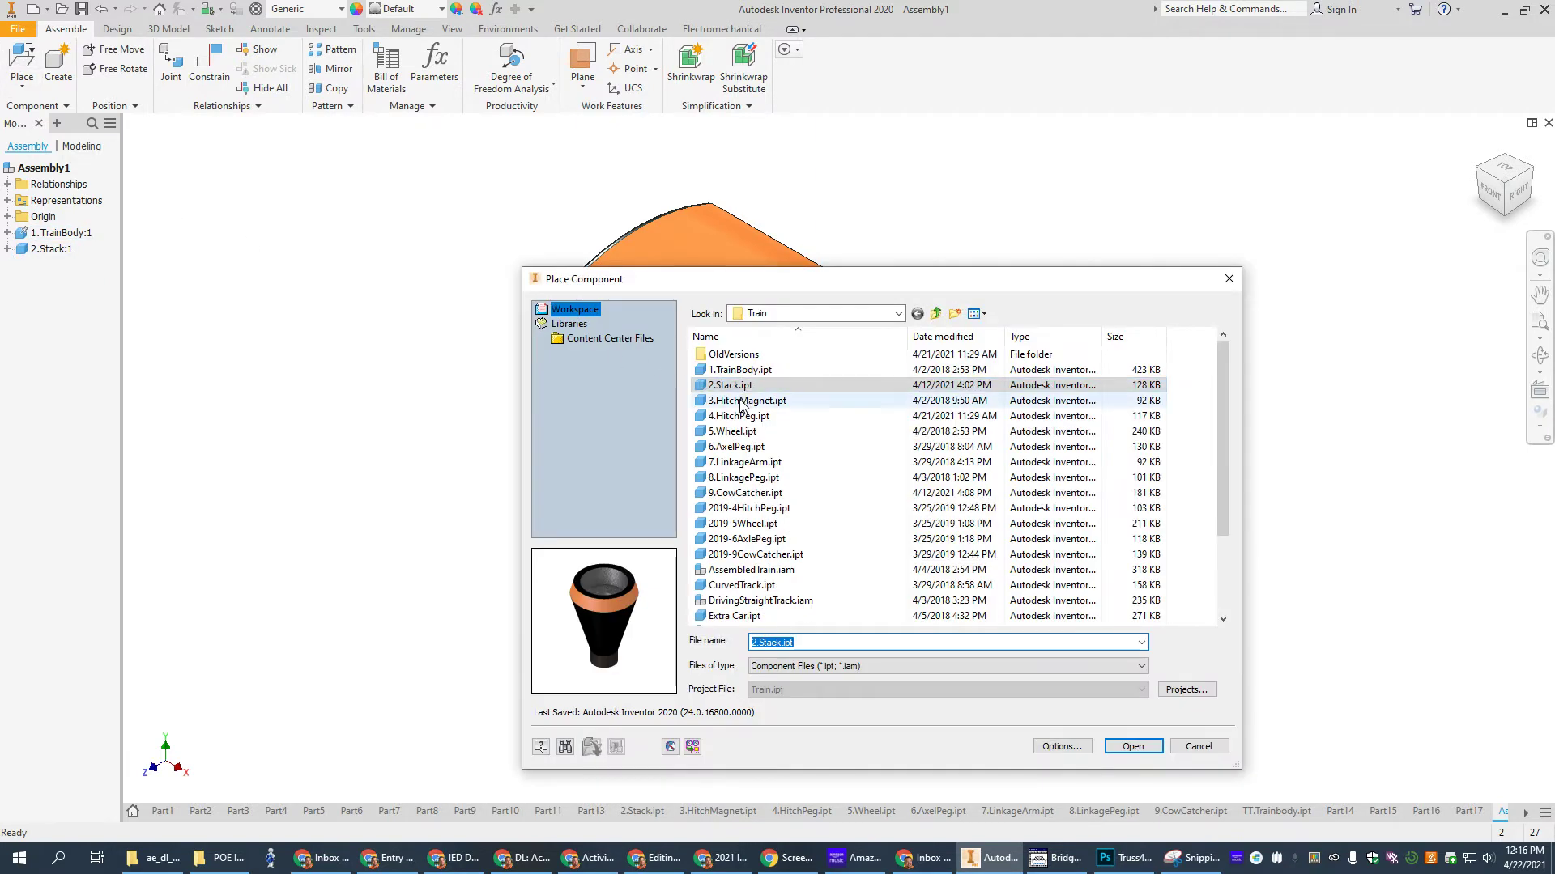
click(742, 404)
click(1128, 749)
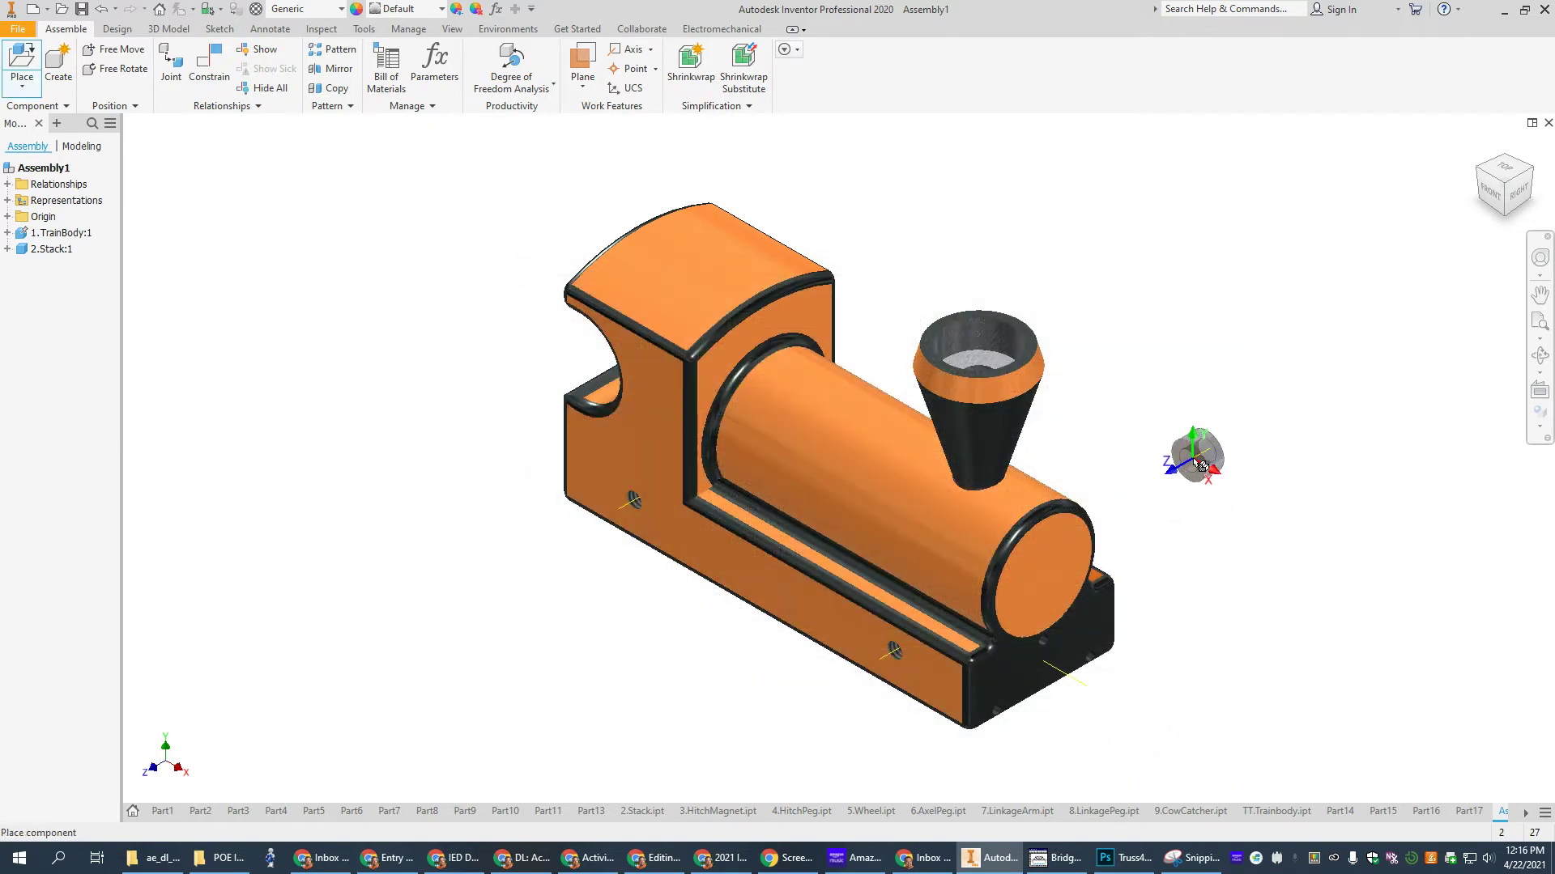
click(1202, 447)
key(Escape)
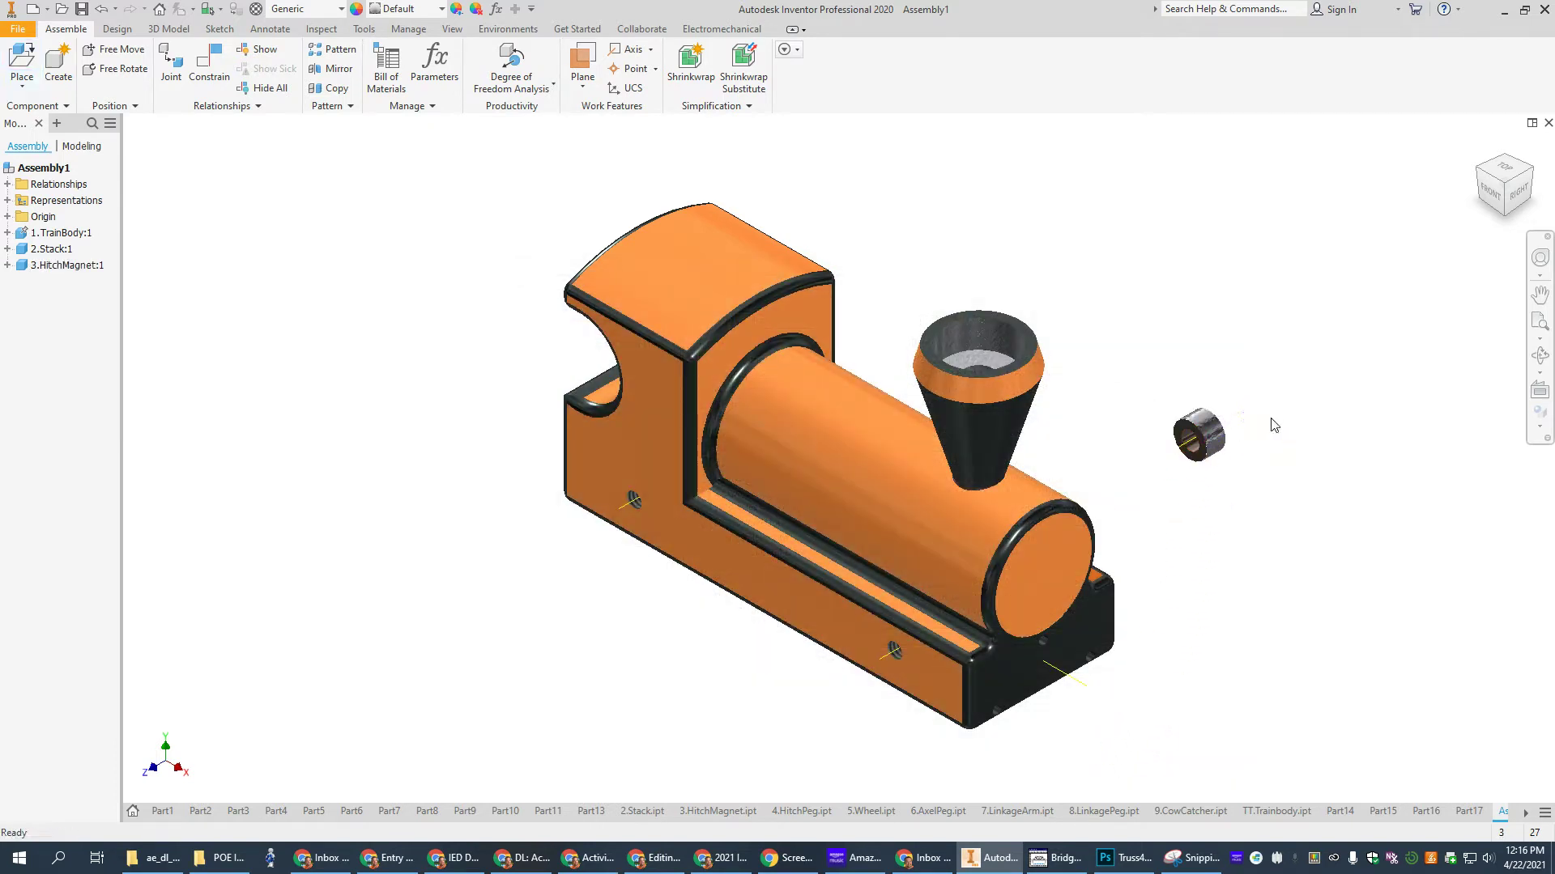
Mate the flat end face of the hitch magnet to the train body's rear face.
click(1479, 171)
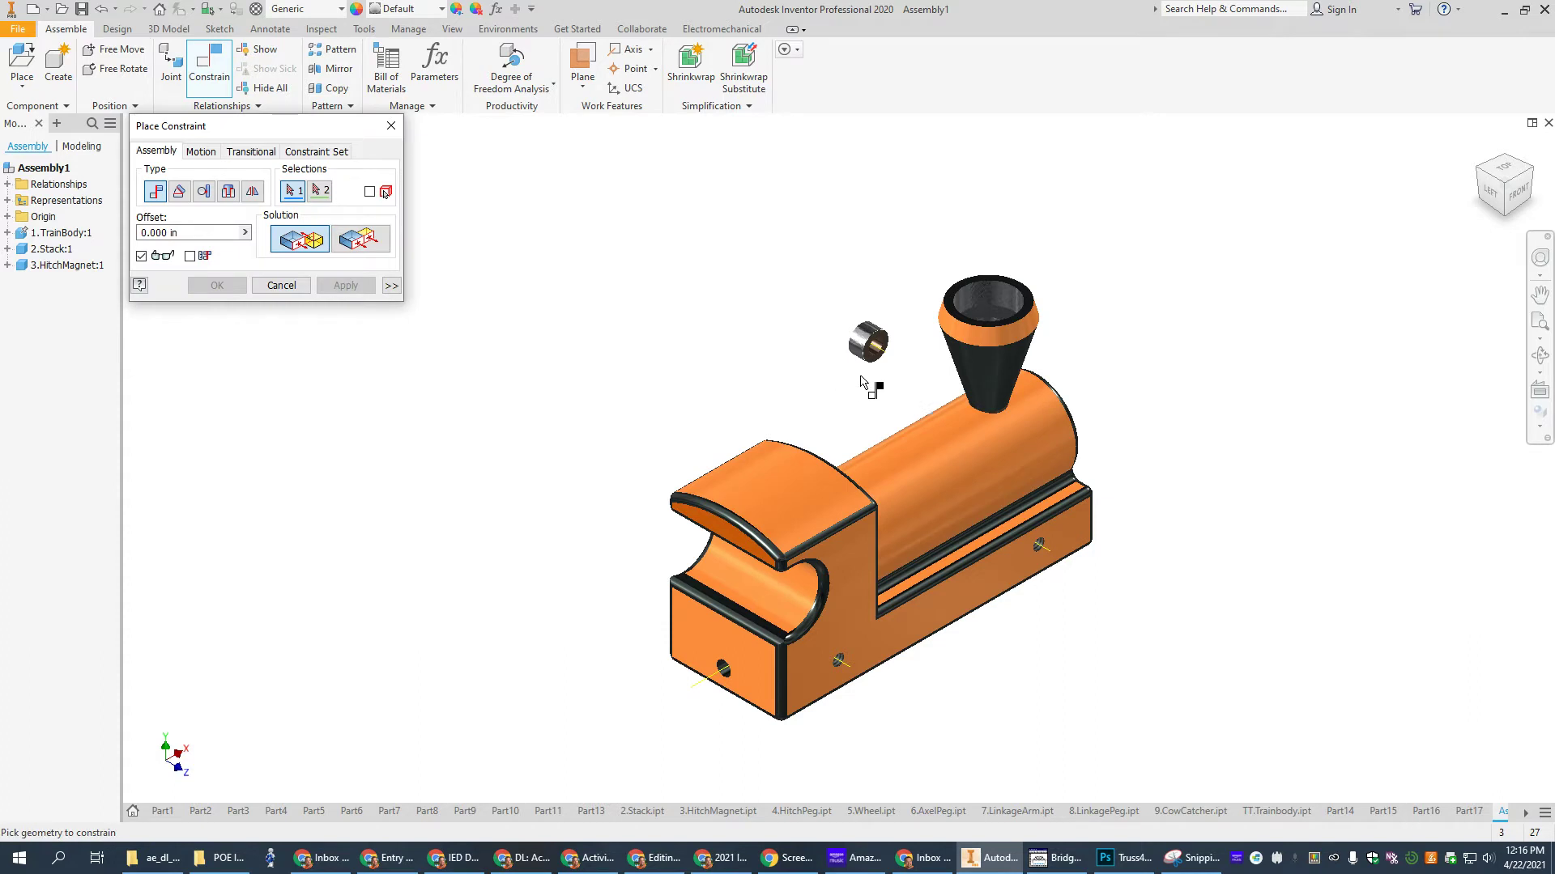
scroll(872, 387, up, 2)
click(875, 350)
scroll(753, 421, down, 1)
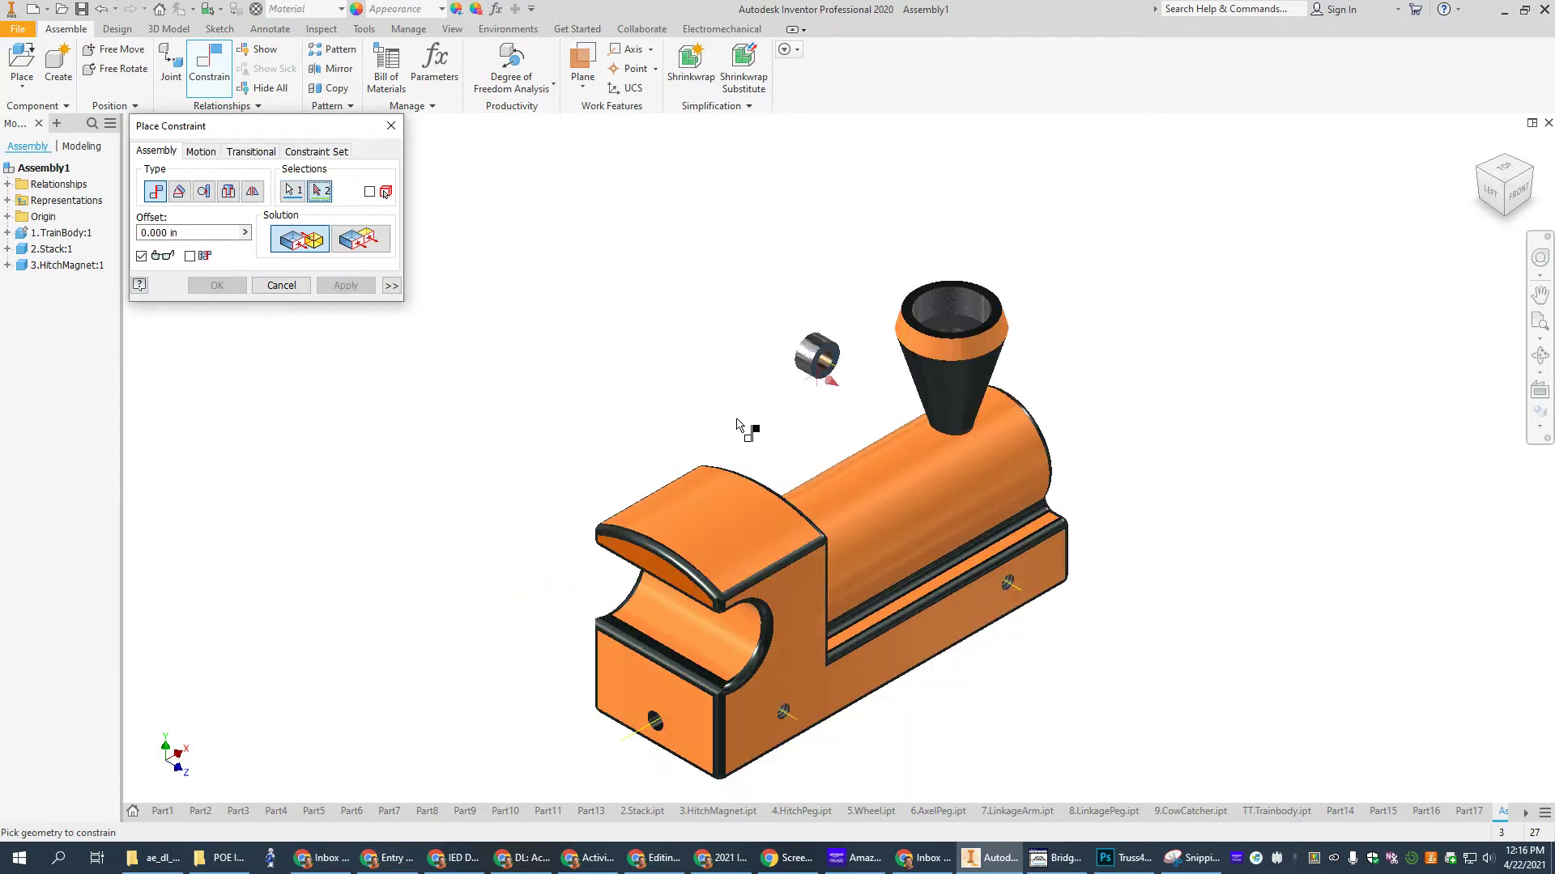
click(680, 701)
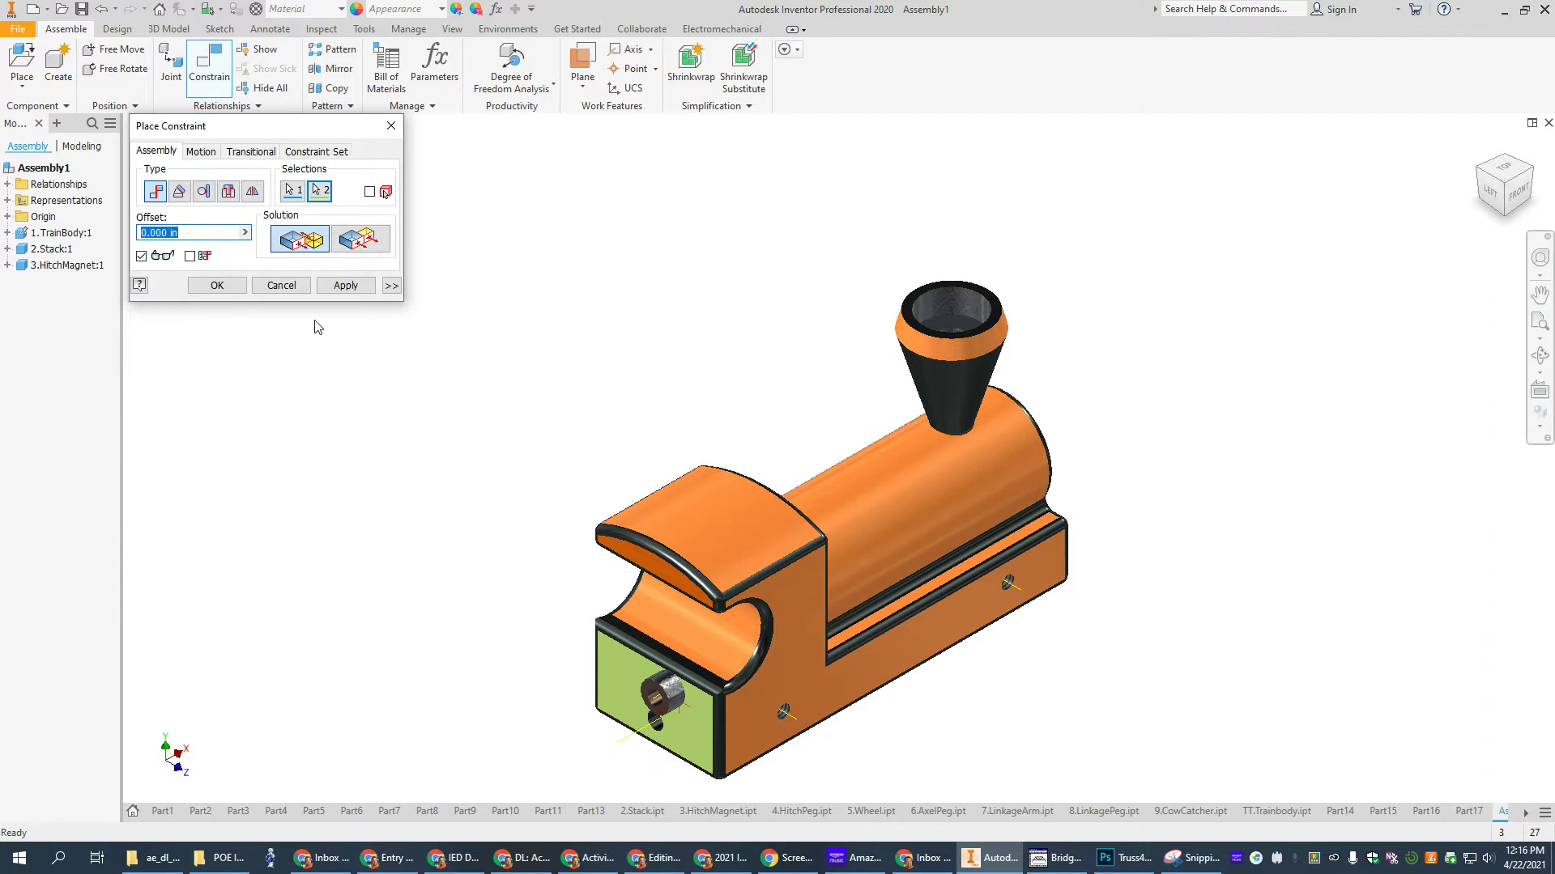
click(338, 287)
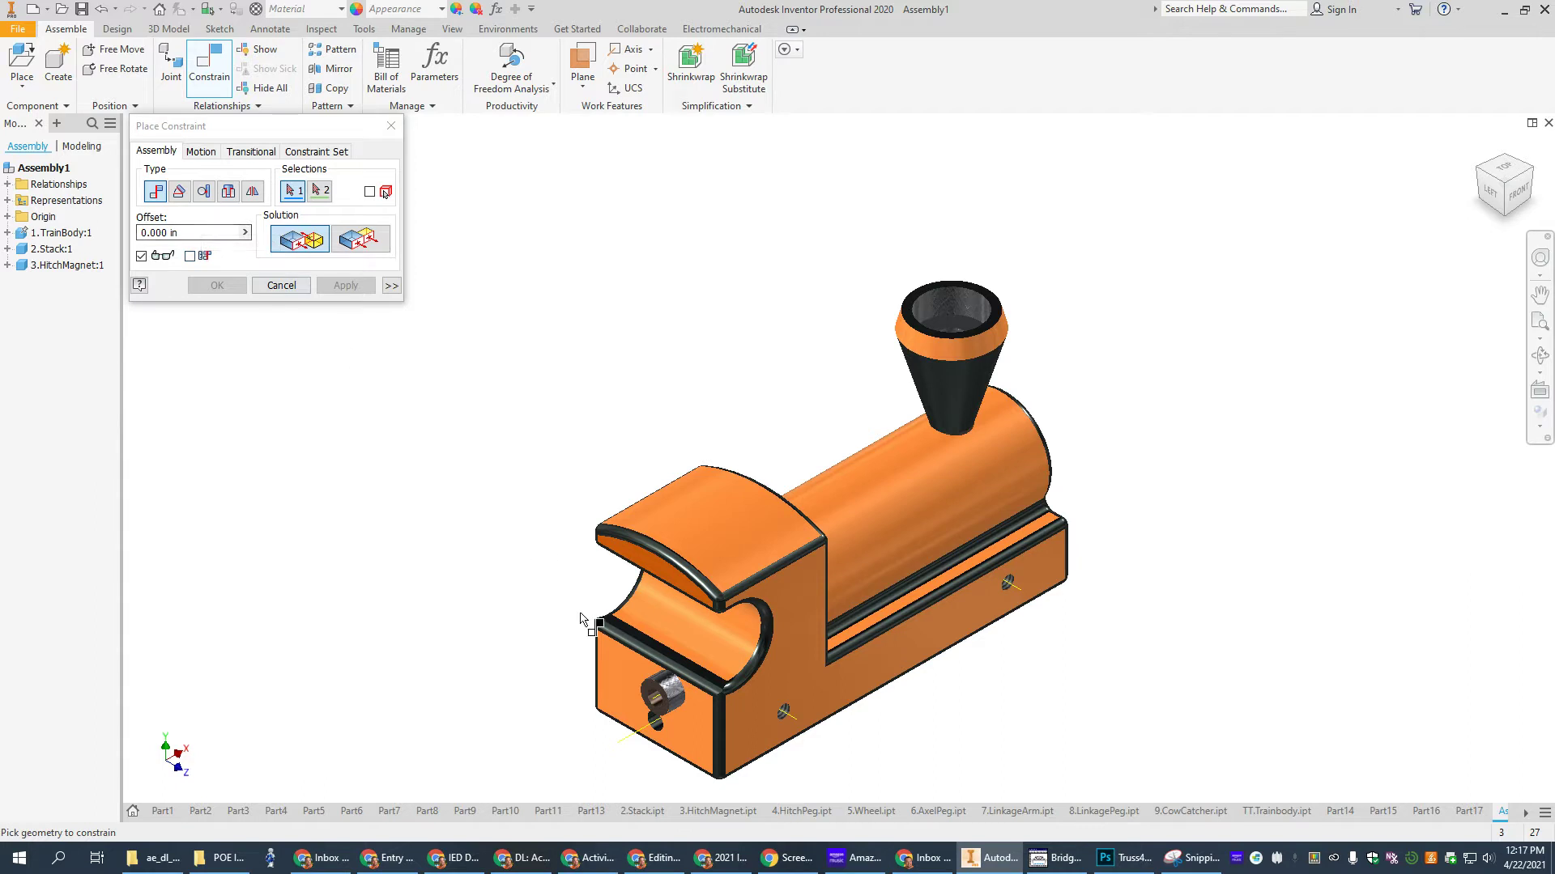
Mate the hitch magnet's center axis to the axis of the hole in the train body's rear face.
click(659, 701)
click(643, 731)
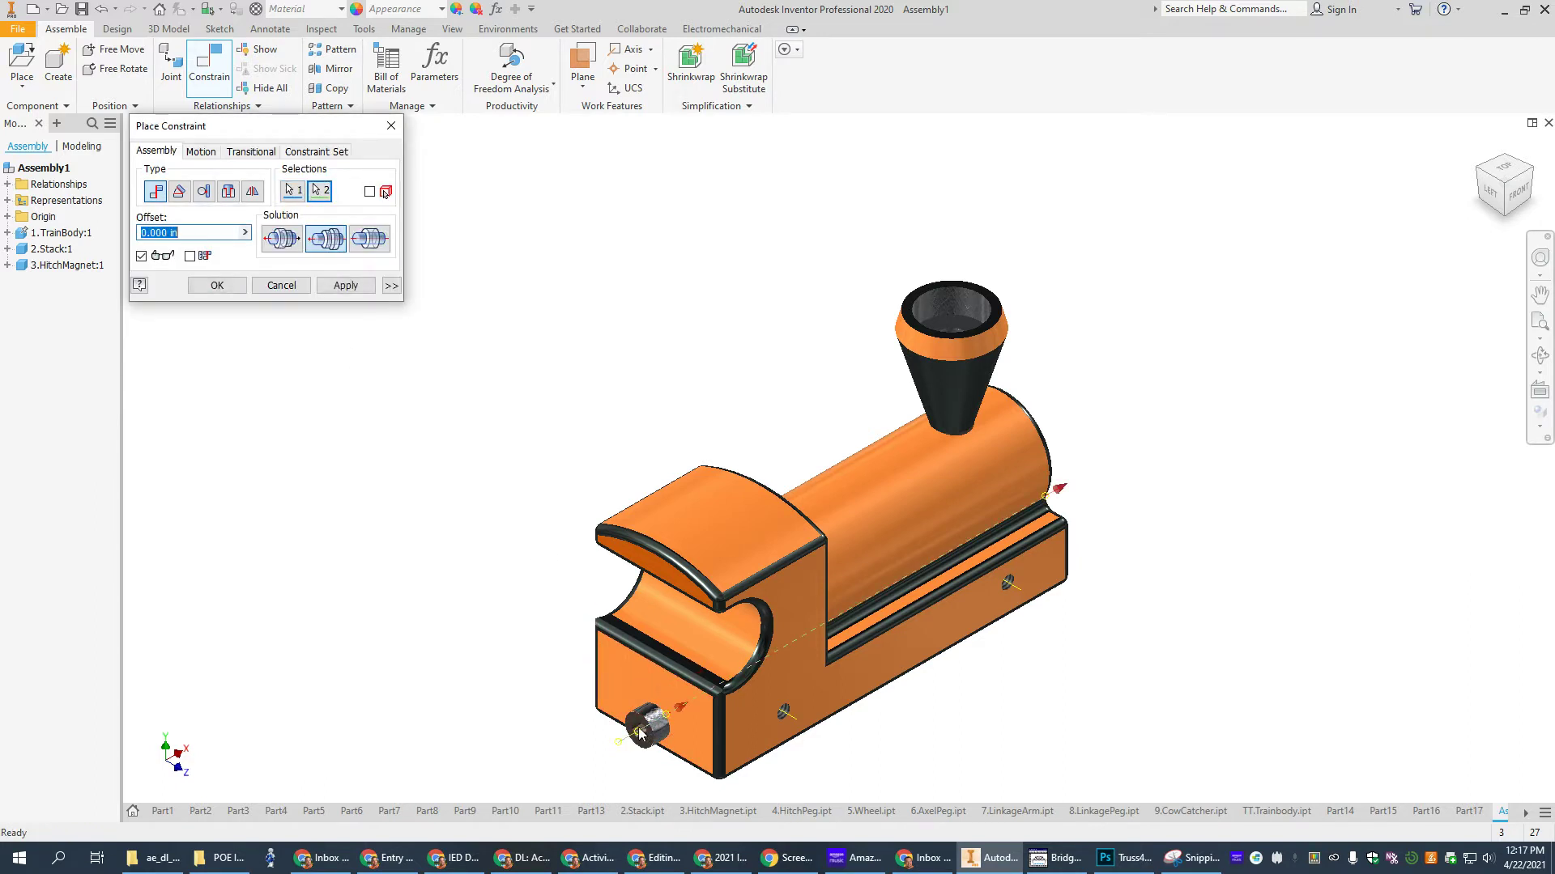
click(345, 287)
click(277, 289)
shift+middle_drag(522, 518, 502, 486)
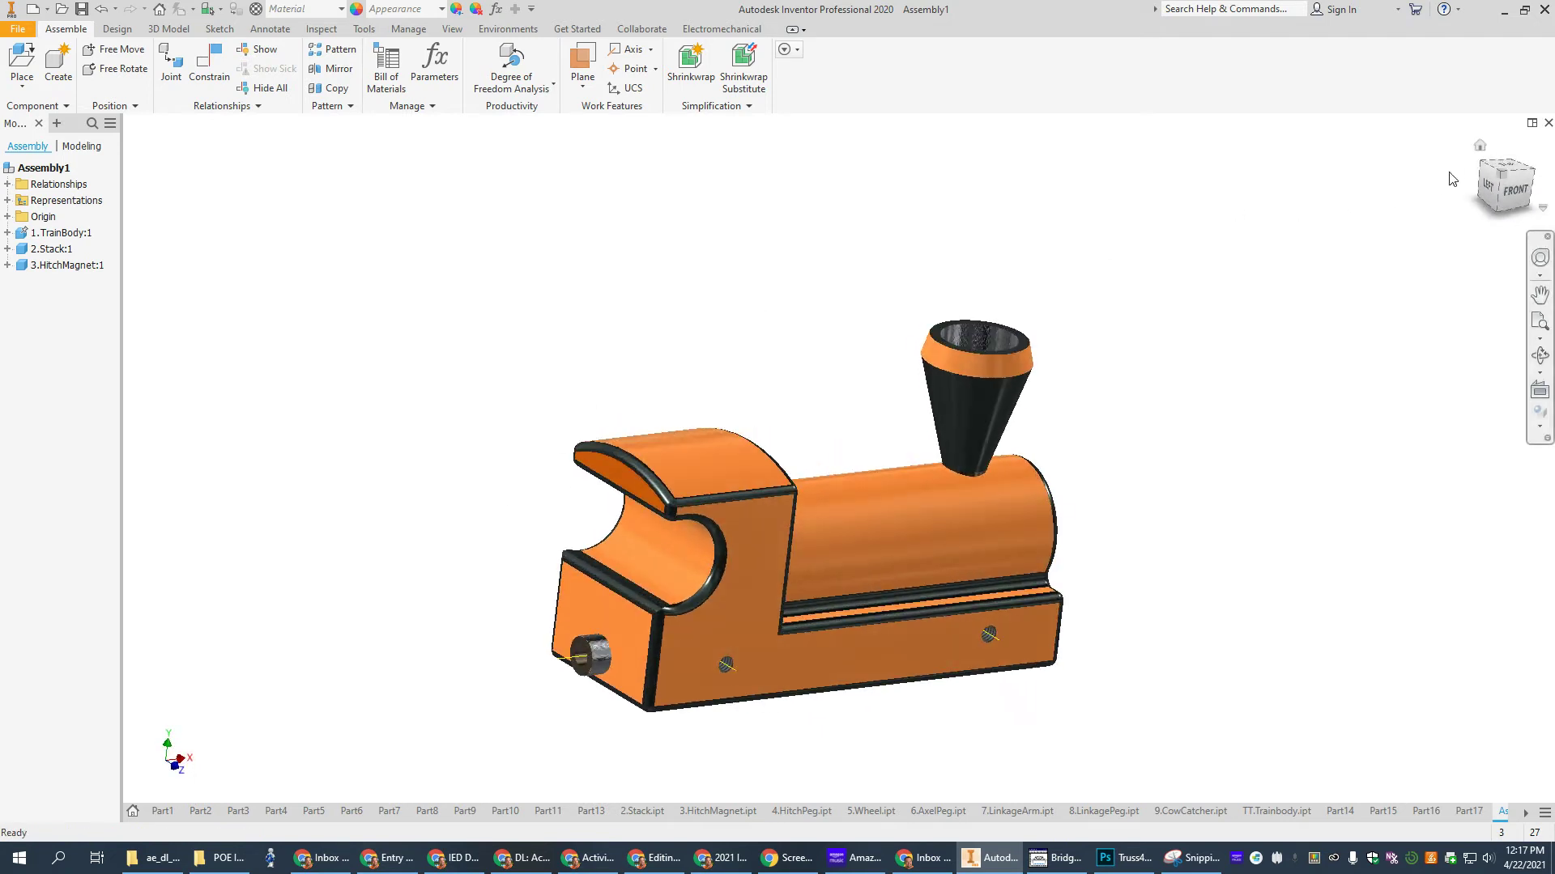
Place one instance of 4.HitchPeg.ipt in the empty space beside the train.
click(1479, 146)
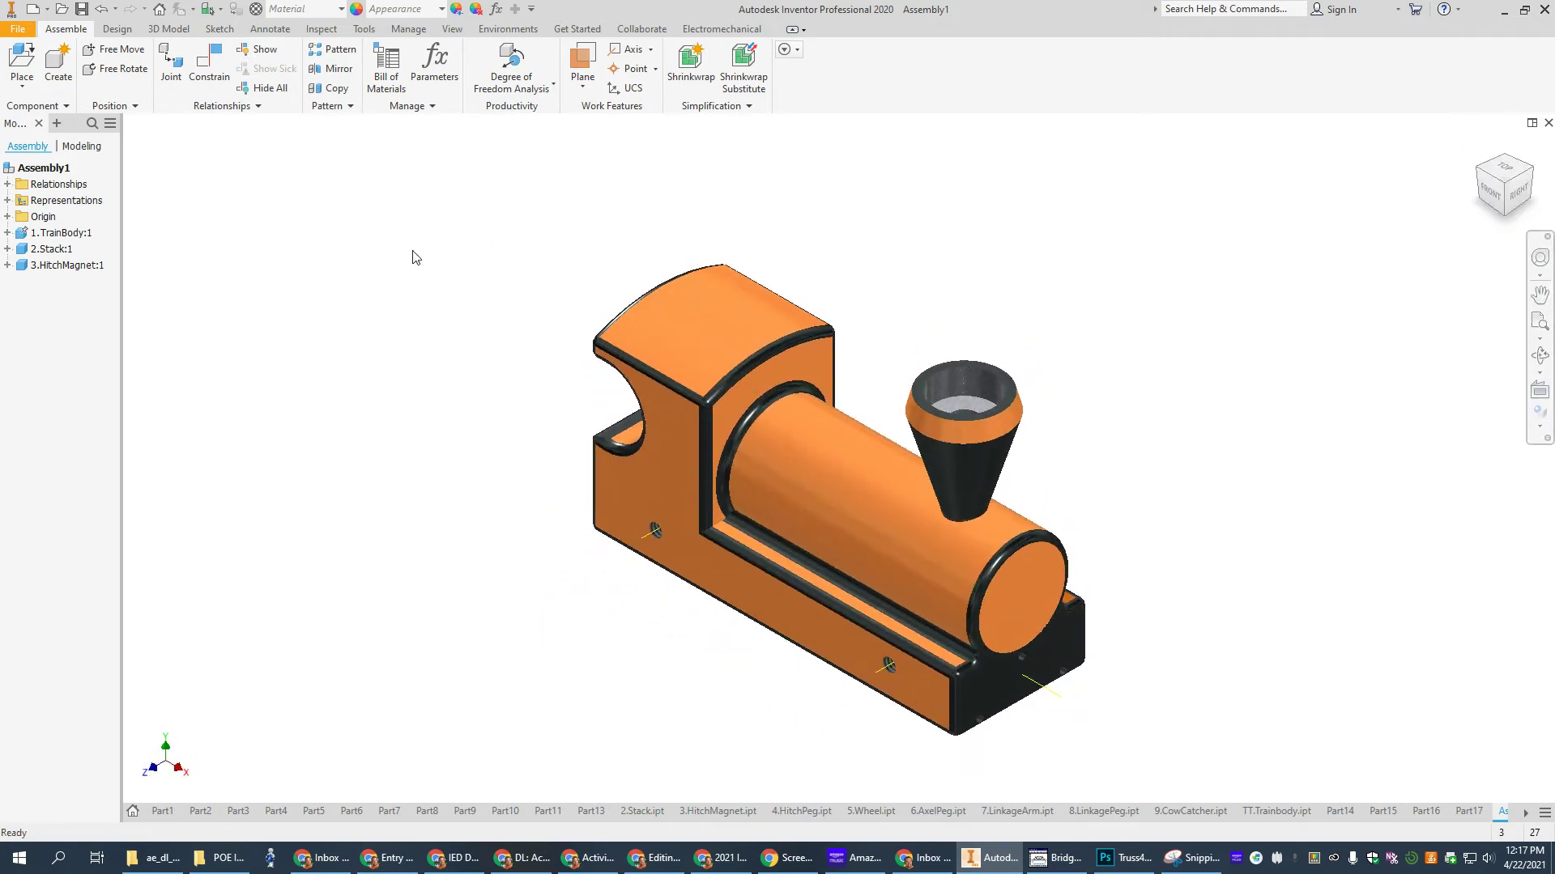
click(23, 79)
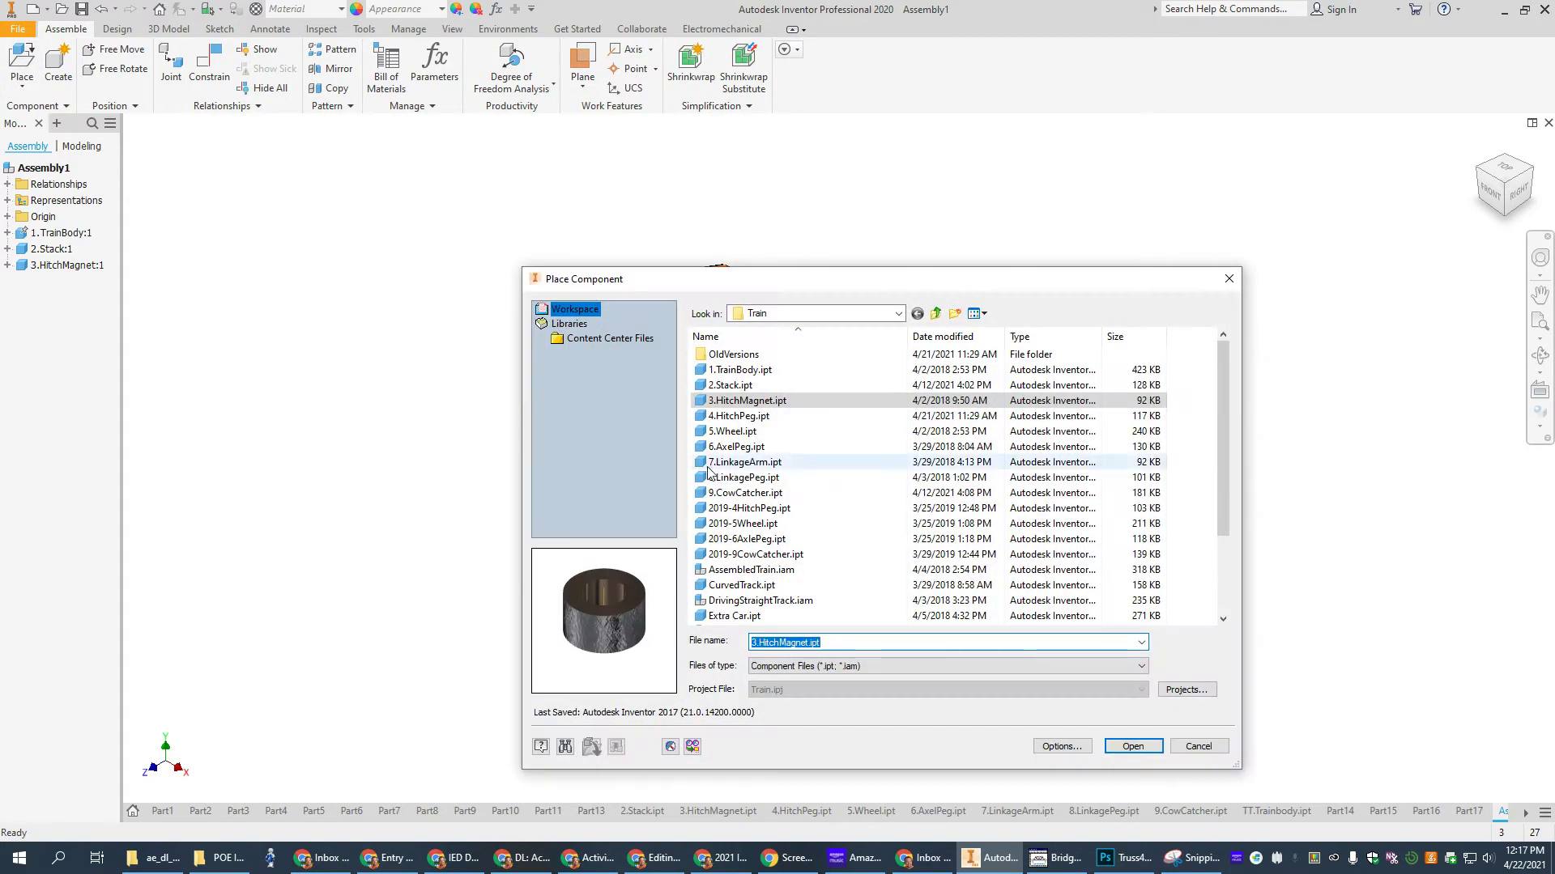
click(733, 417)
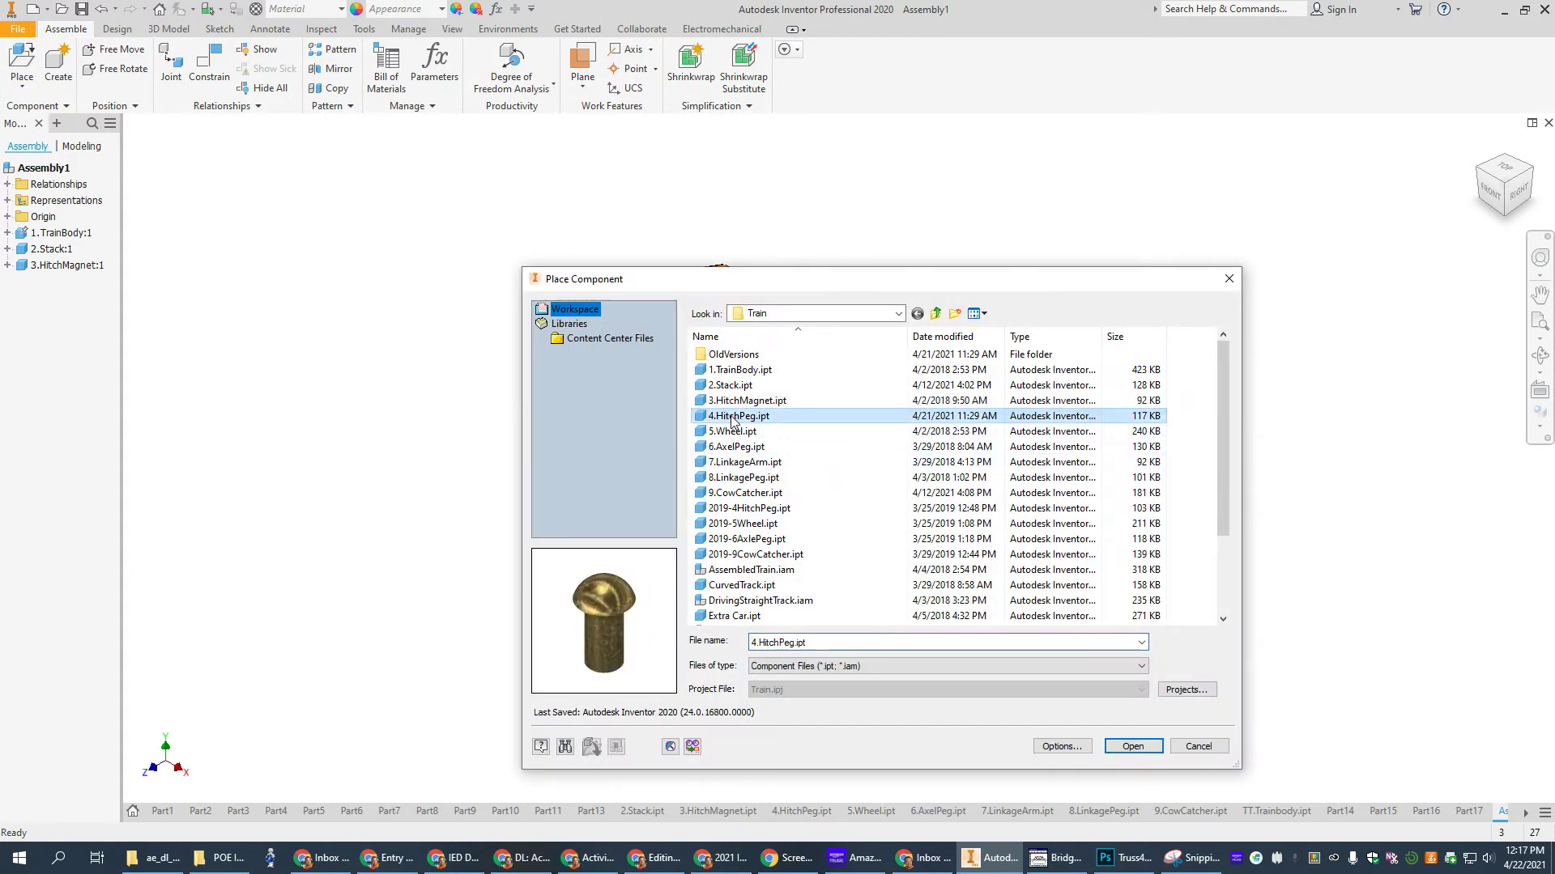
click(1132, 750)
click(1251, 340)
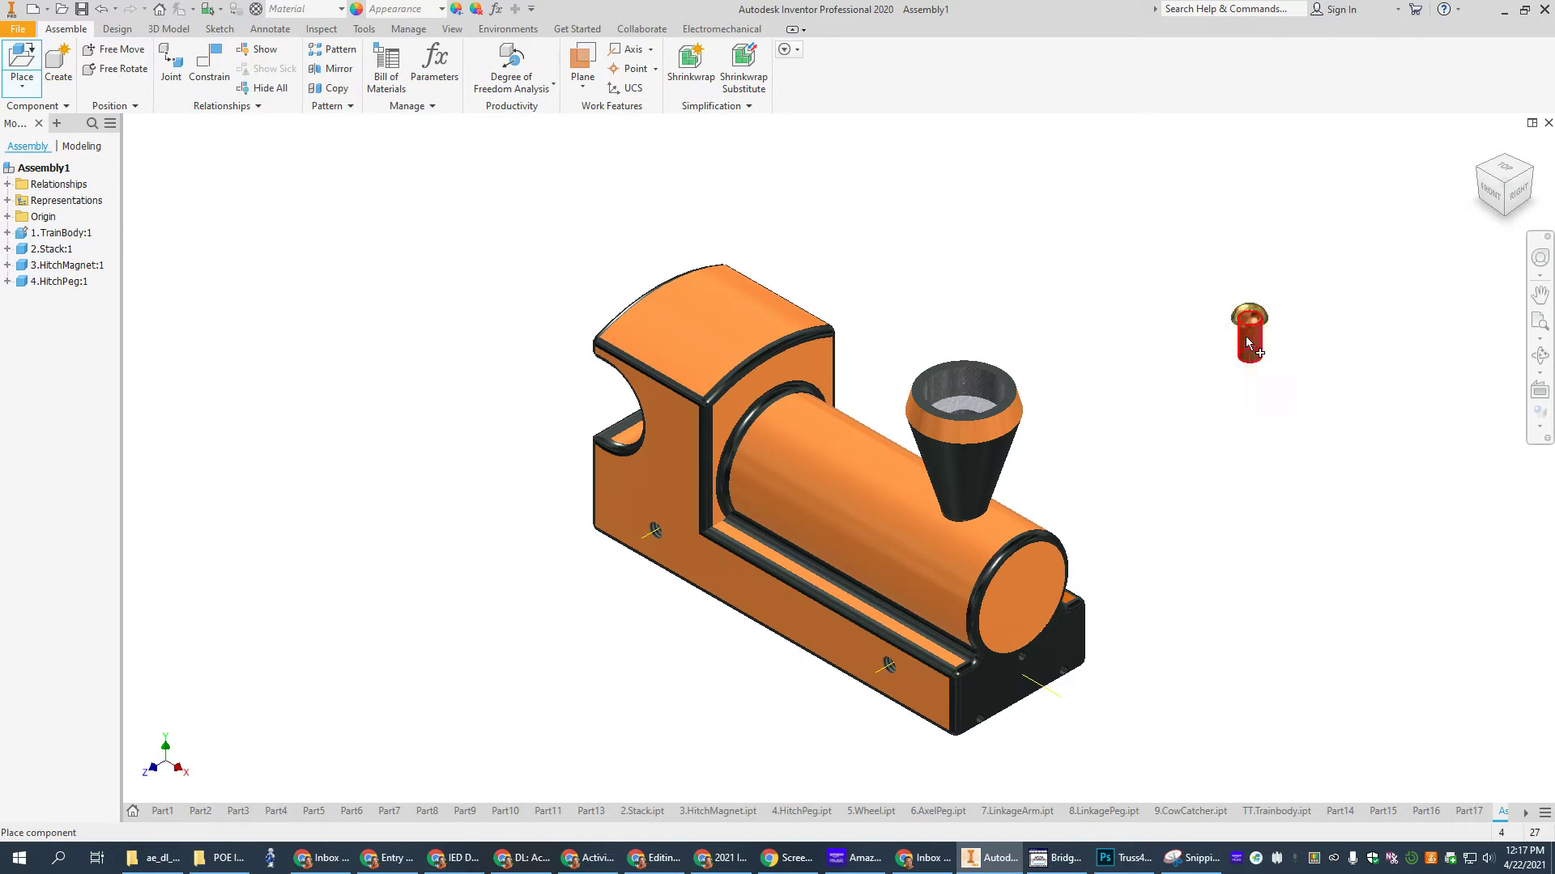
key(Escape)
Move the hitch peg next to the rear of the train, close to the hitch magnet.
click(1480, 146)
click(1477, 168)
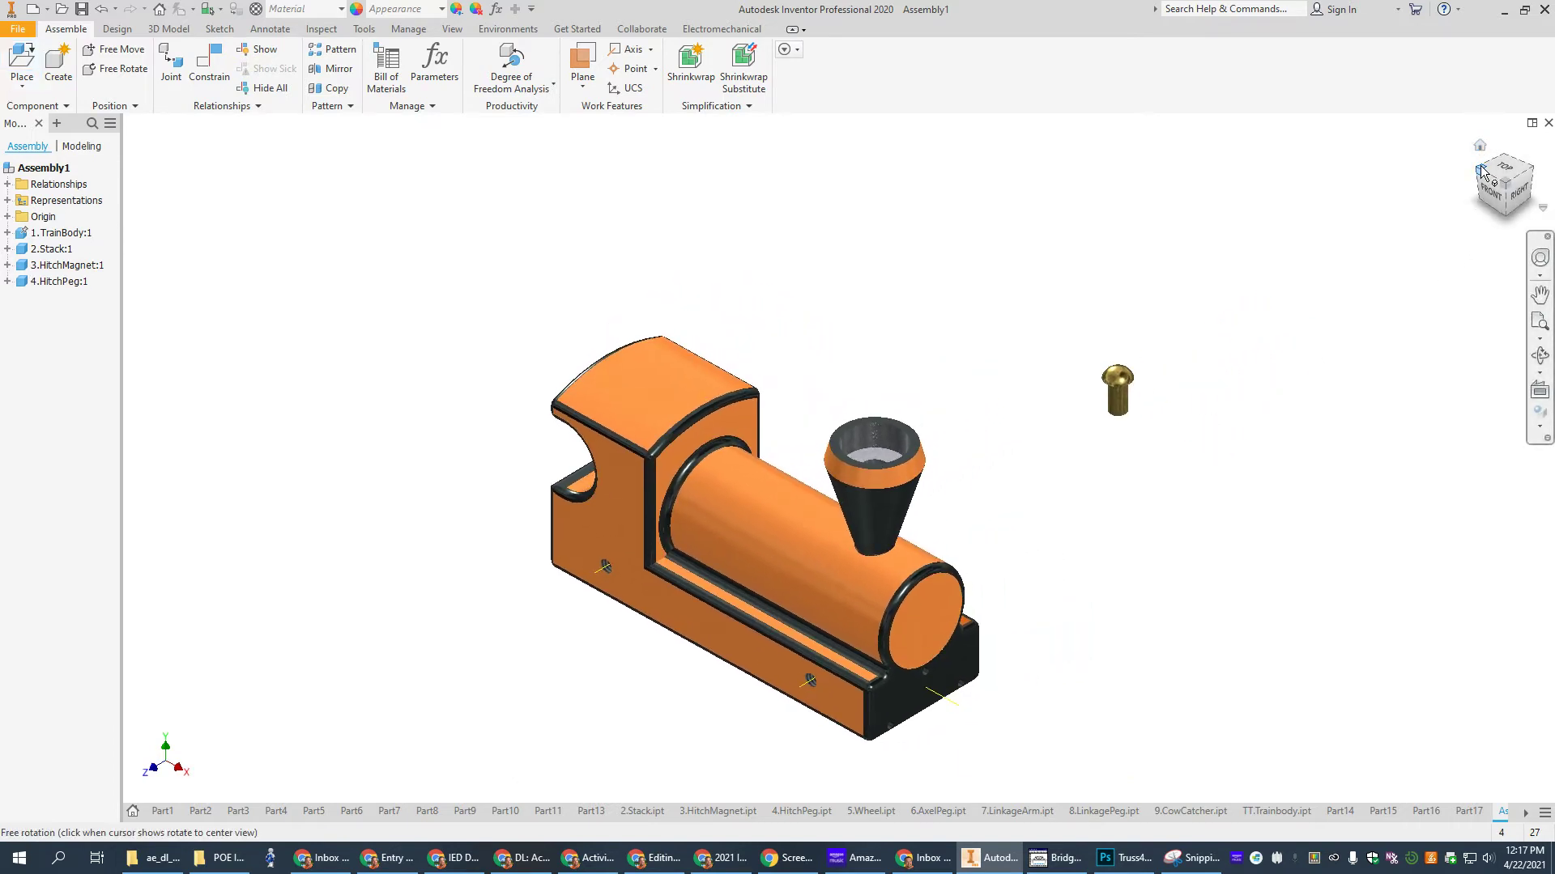
middle_drag(822, 717, 911, 512)
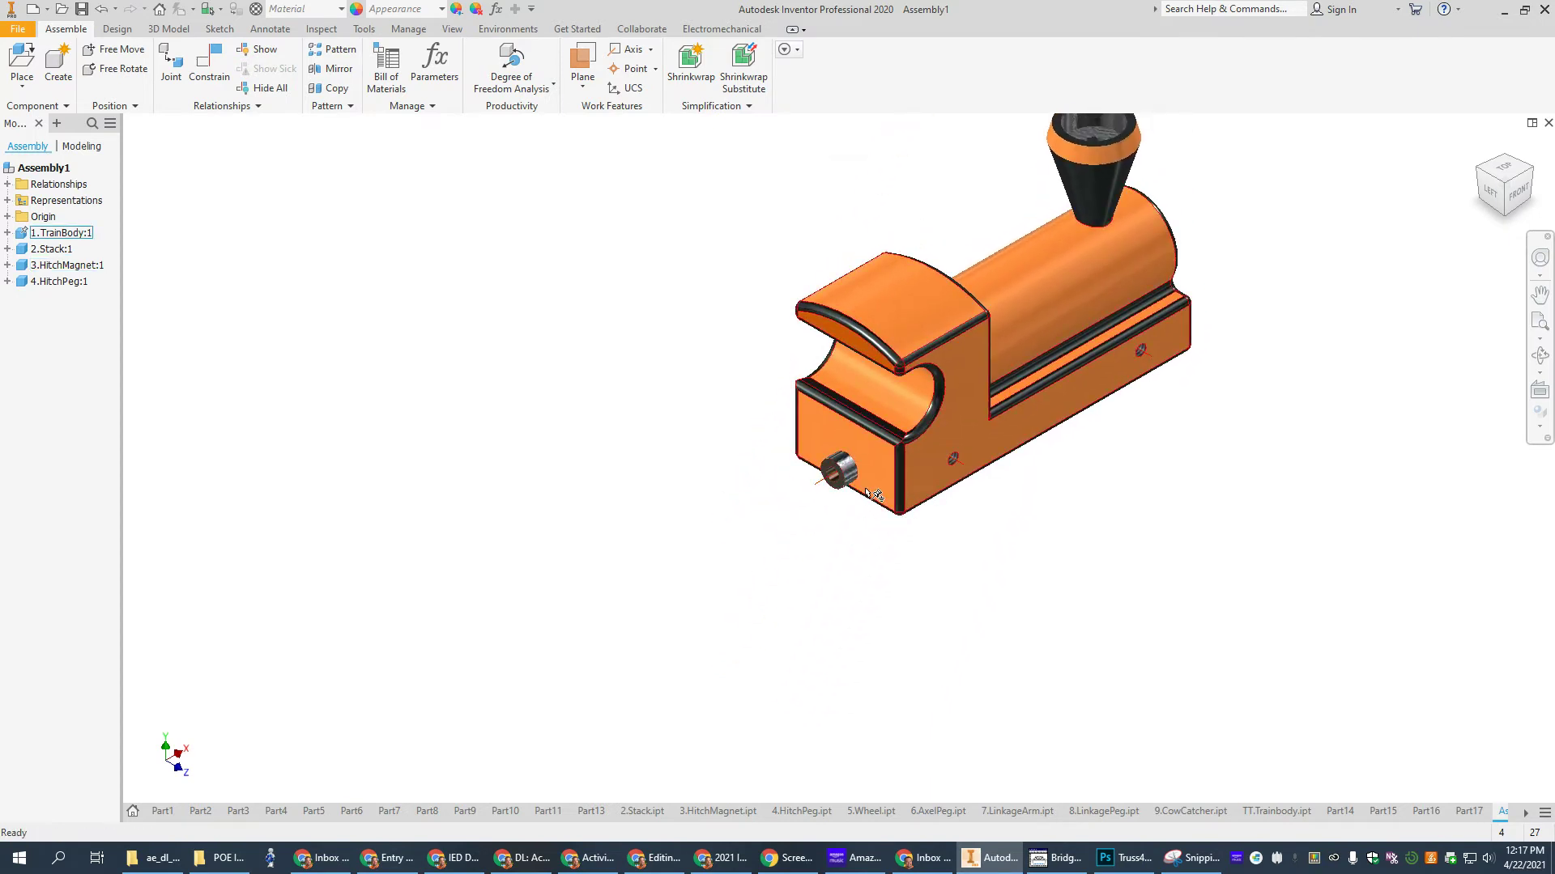
key(Home)
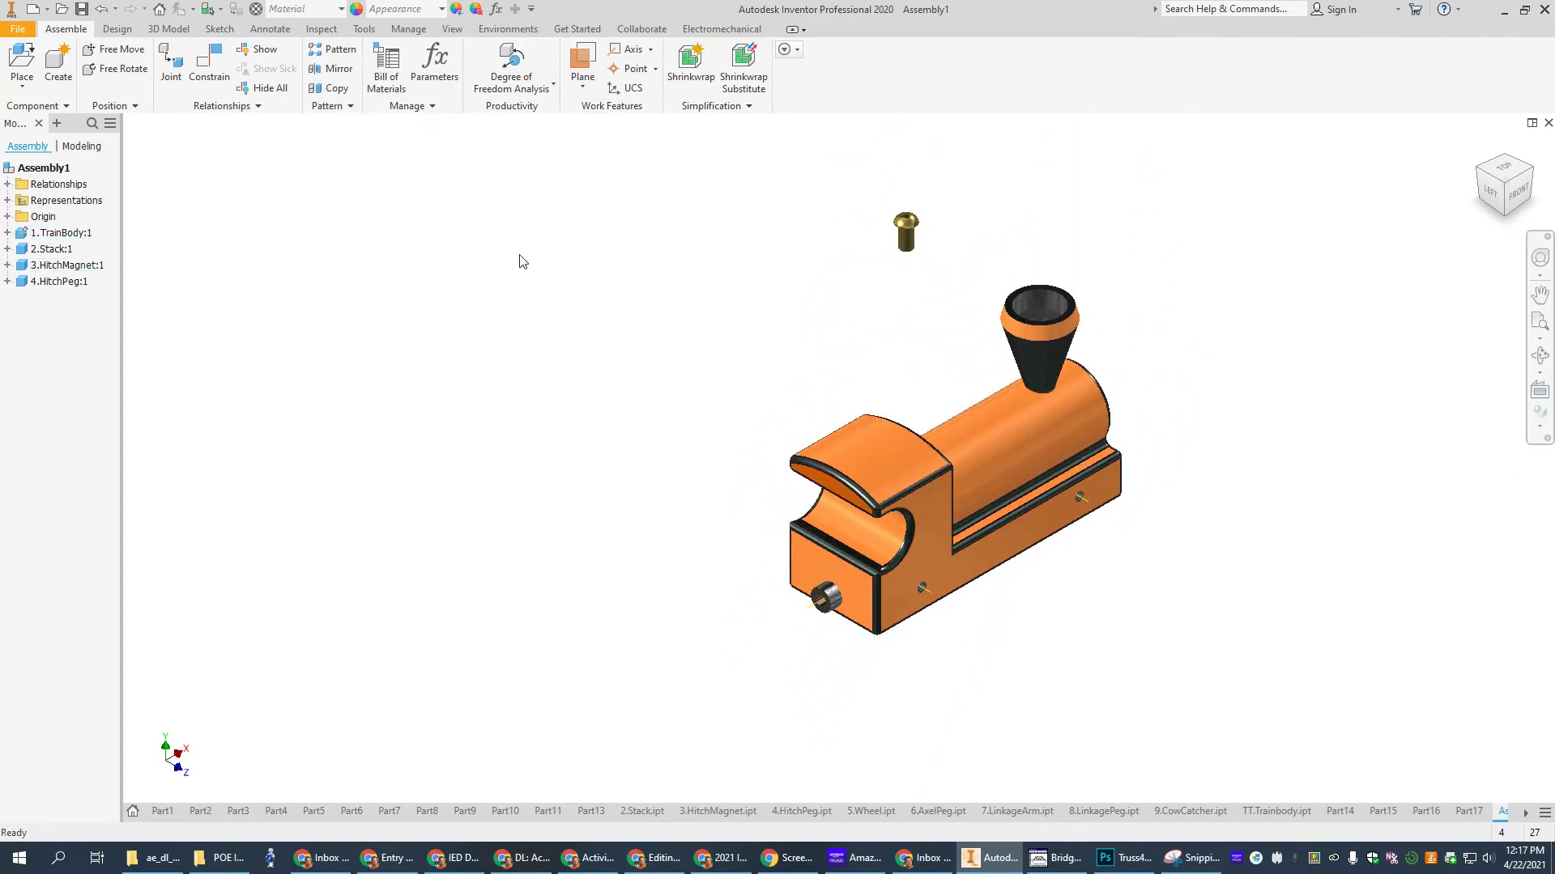
drag(906, 239, 745, 382)
scroll(758, 544, down, 3)
scroll(761, 554, up, 7)
middle_drag(738, 403, 735, 260)
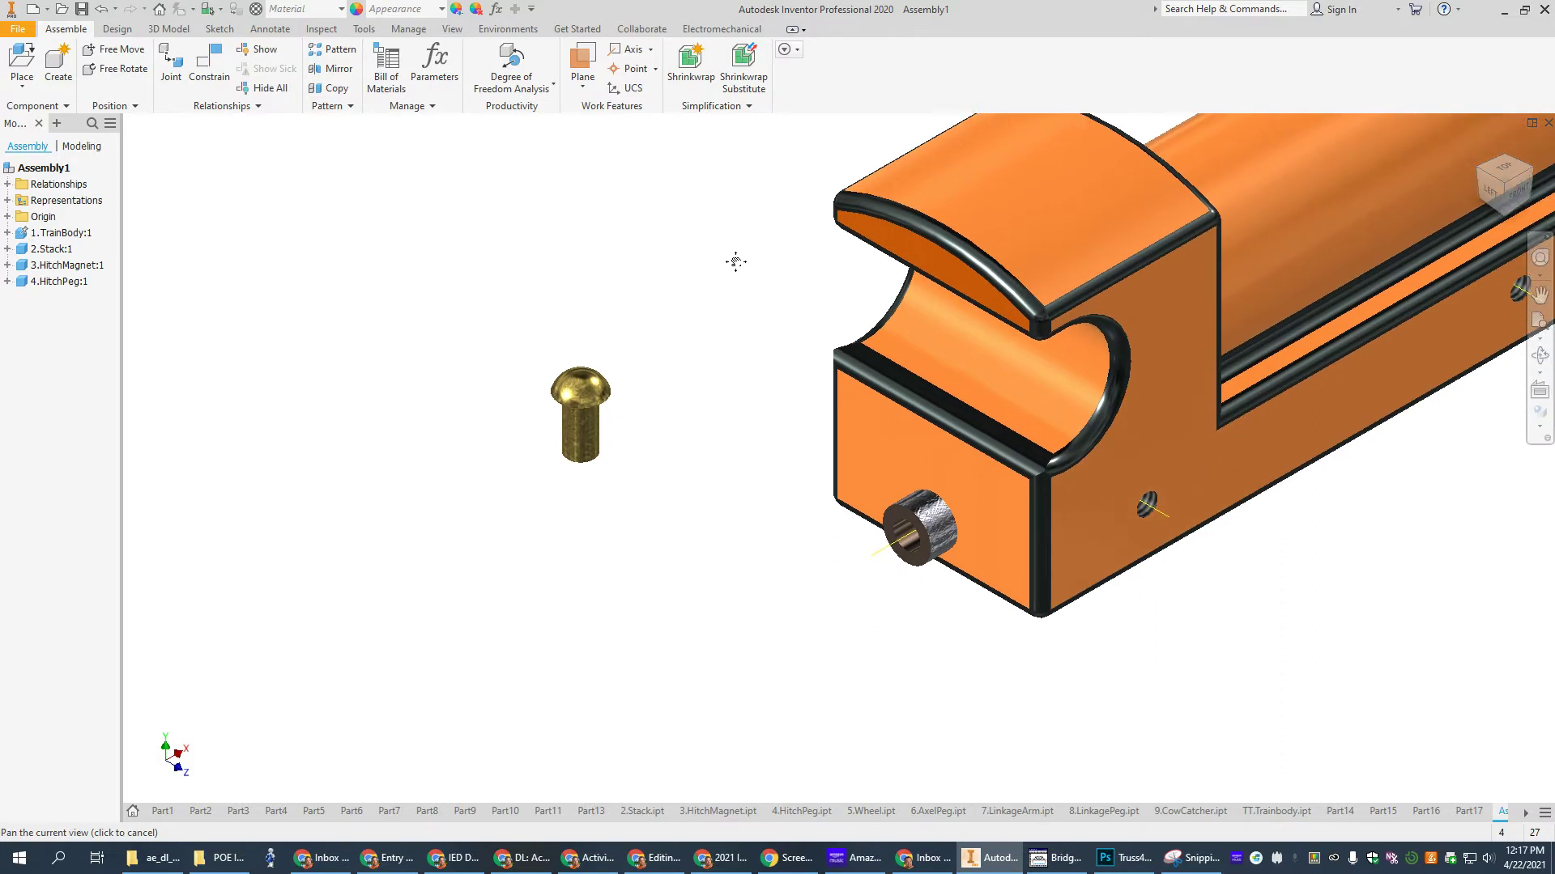
Apply an Insert constraint between the edge under the hitch peg's head and the outer hole edge of the hitch magnet.
click(202, 62)
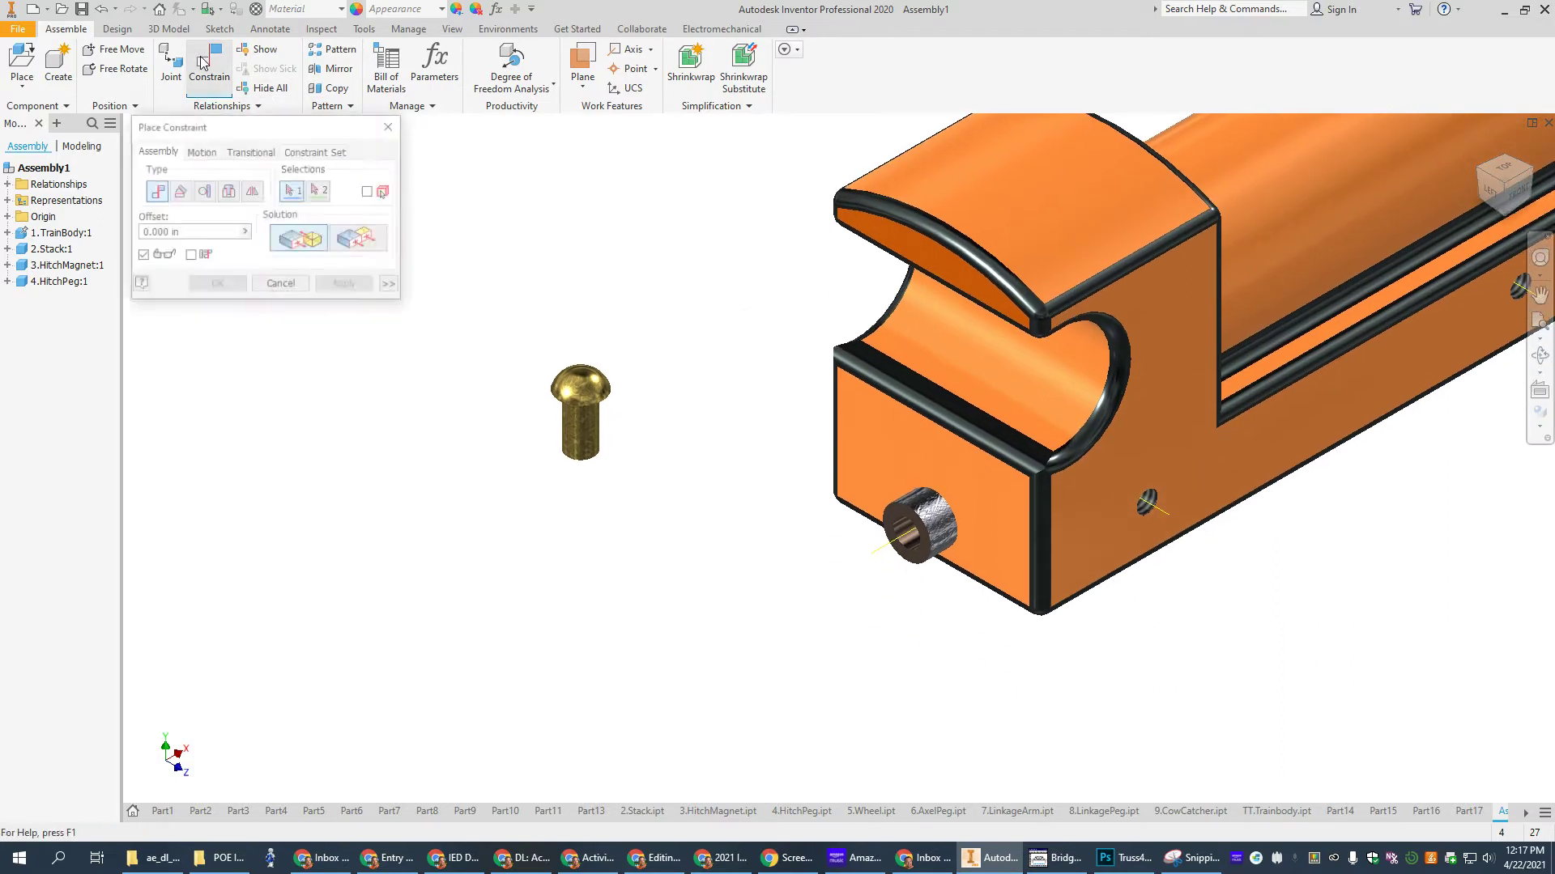
click(229, 193)
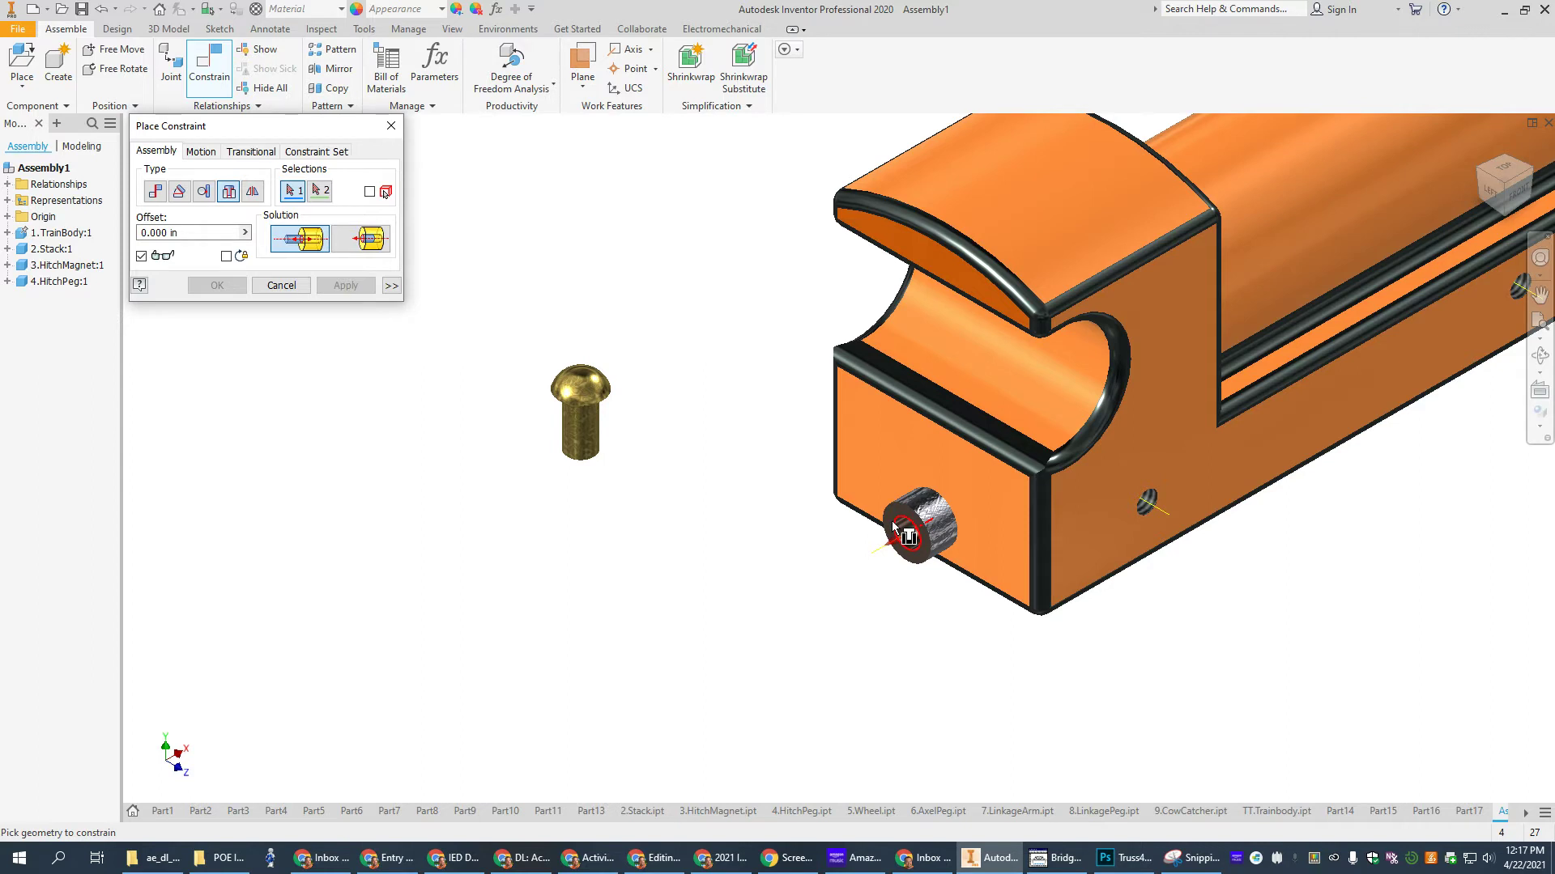
shift+middle_drag(625, 451, 622, 388)
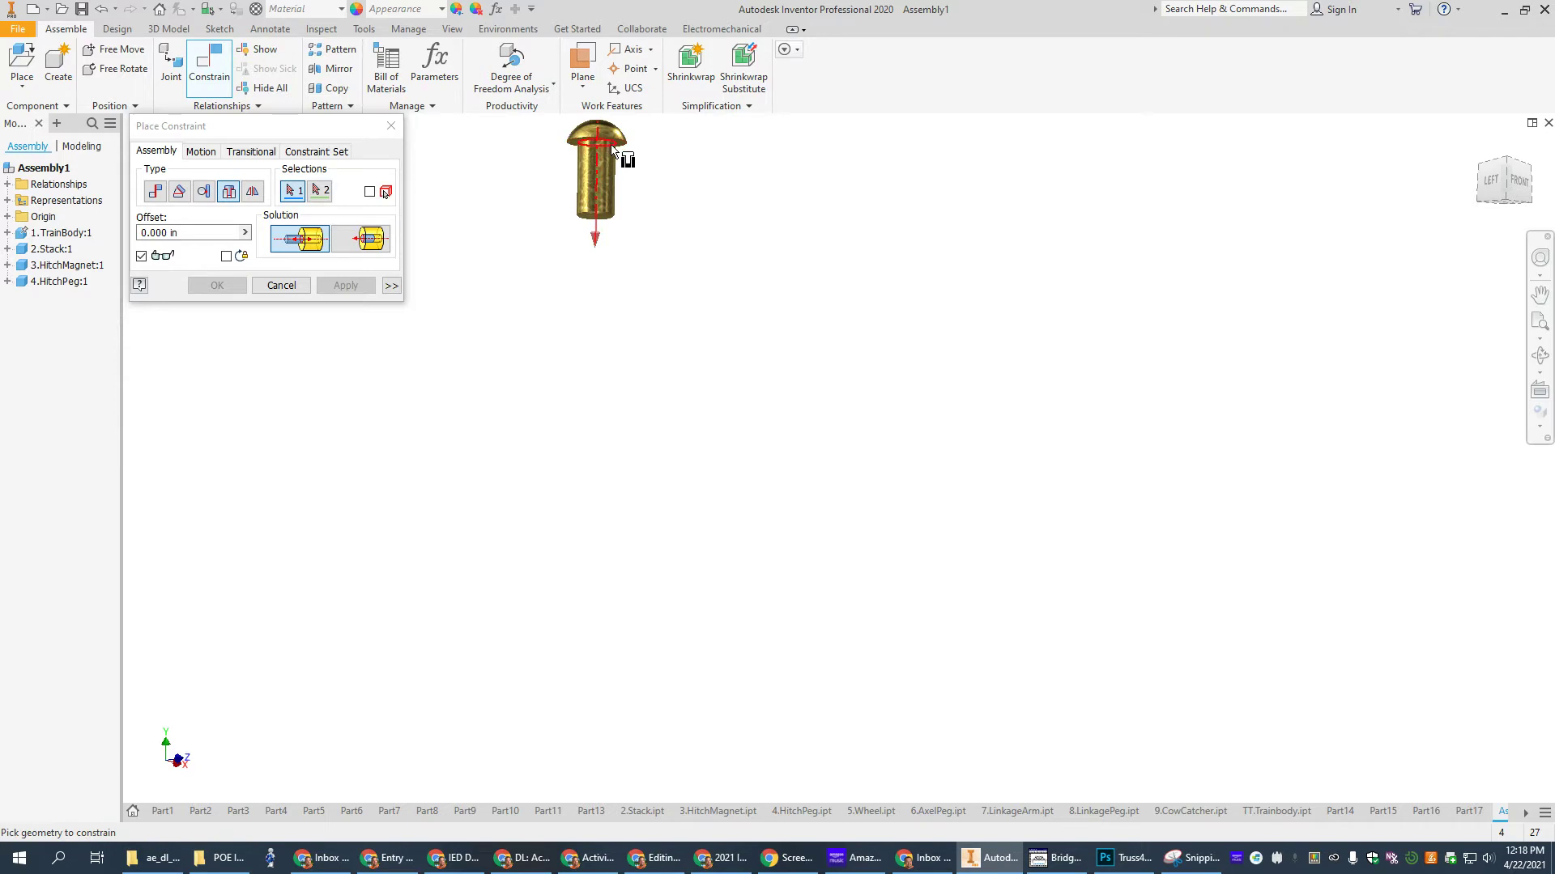
mouse_move(612, 151)
click(612, 151)
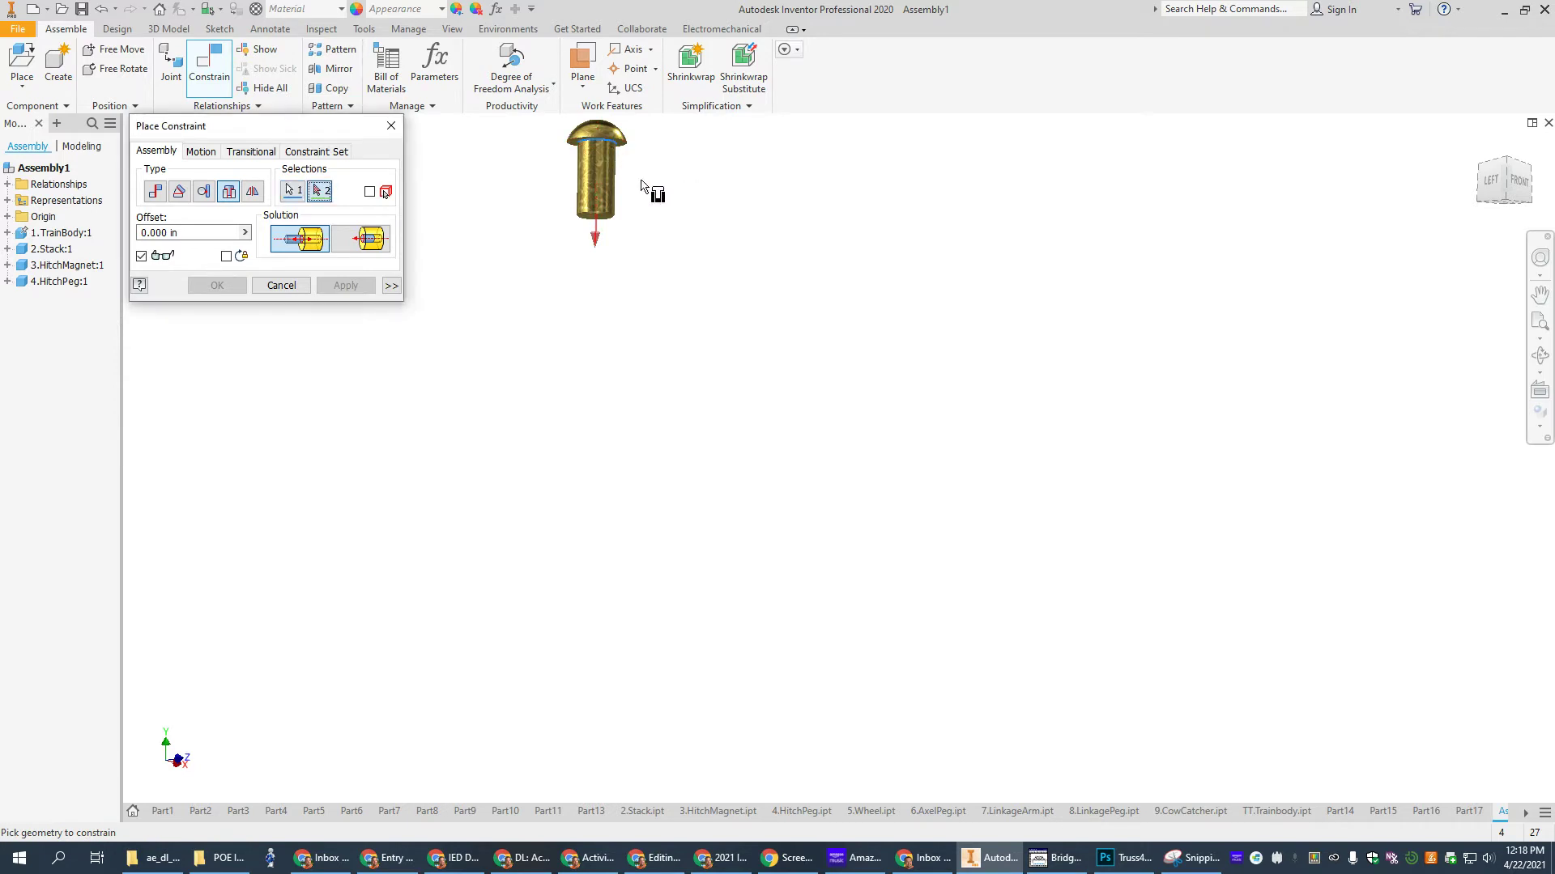
scroll(782, 236, down, 4)
middle_drag(788, 229, 826, 518)
scroll(866, 392, up, 5)
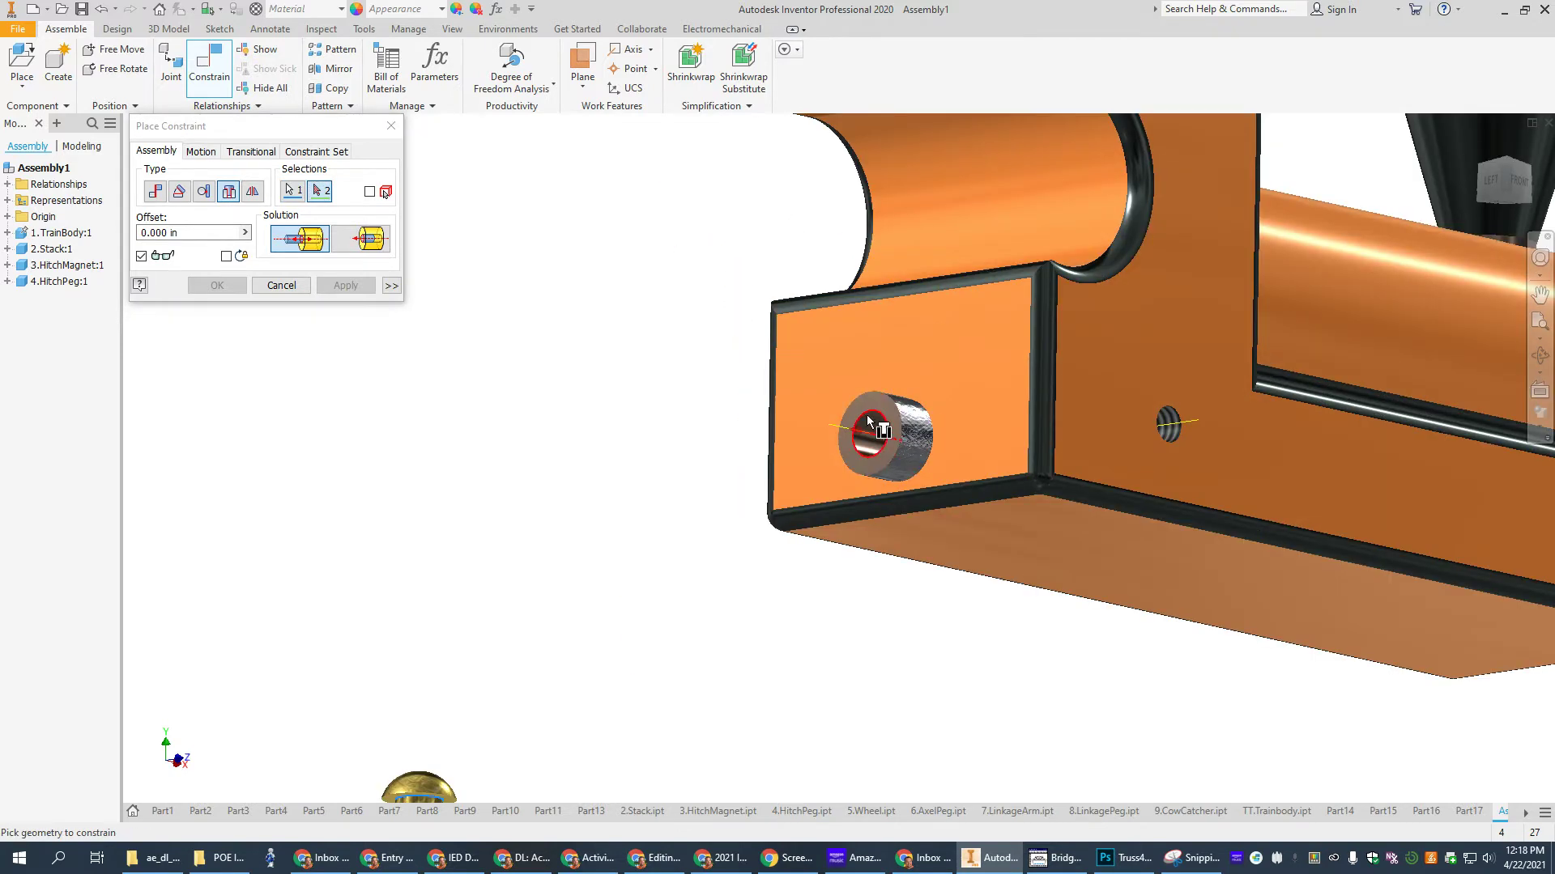
click(866, 414)
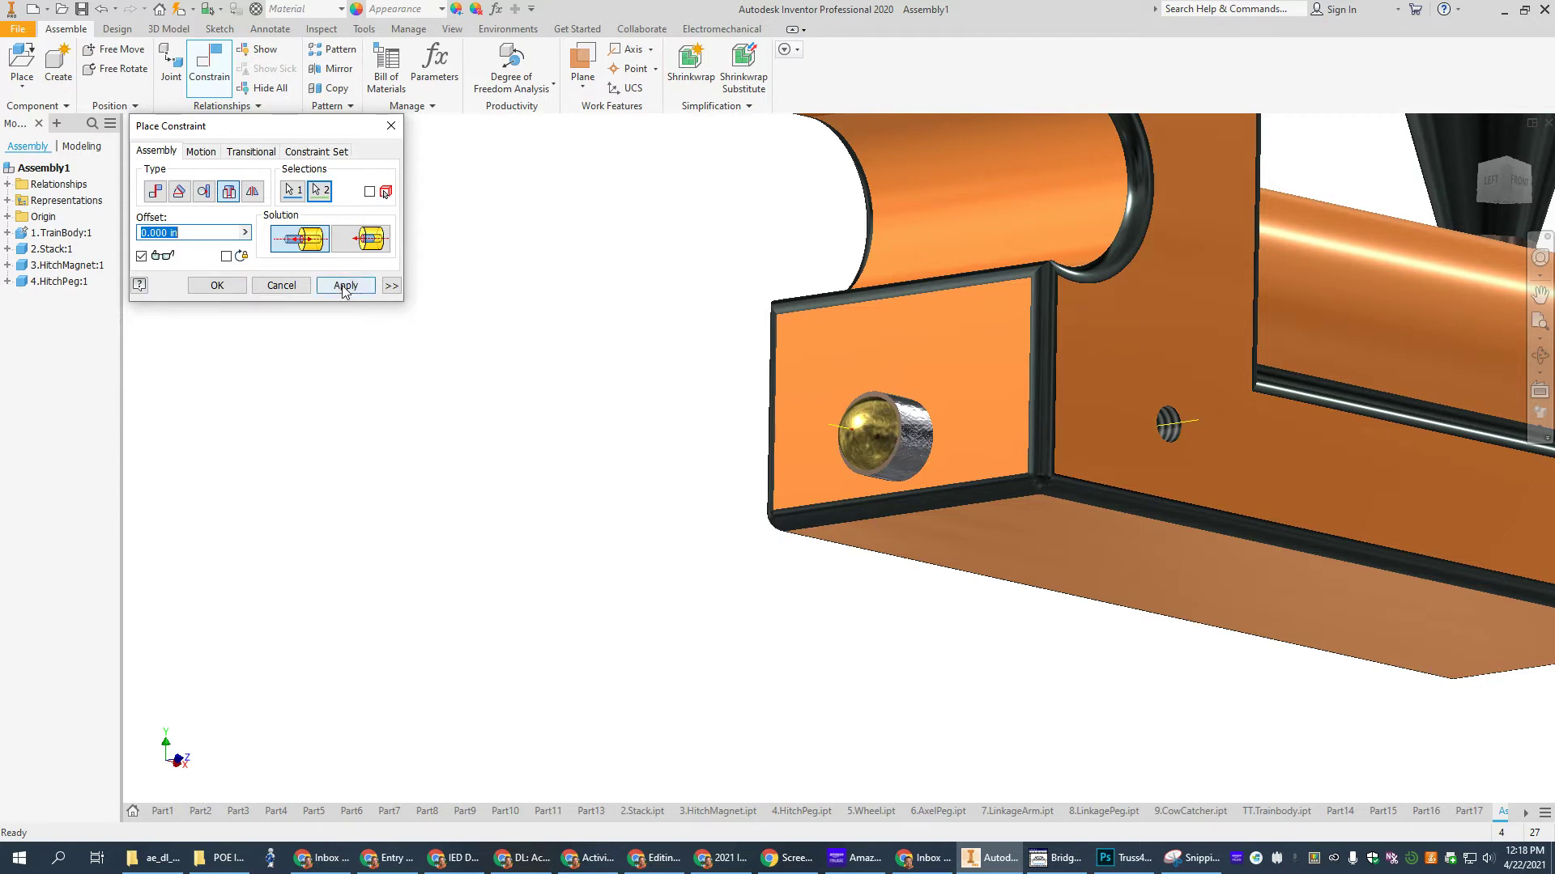
click(217, 285)
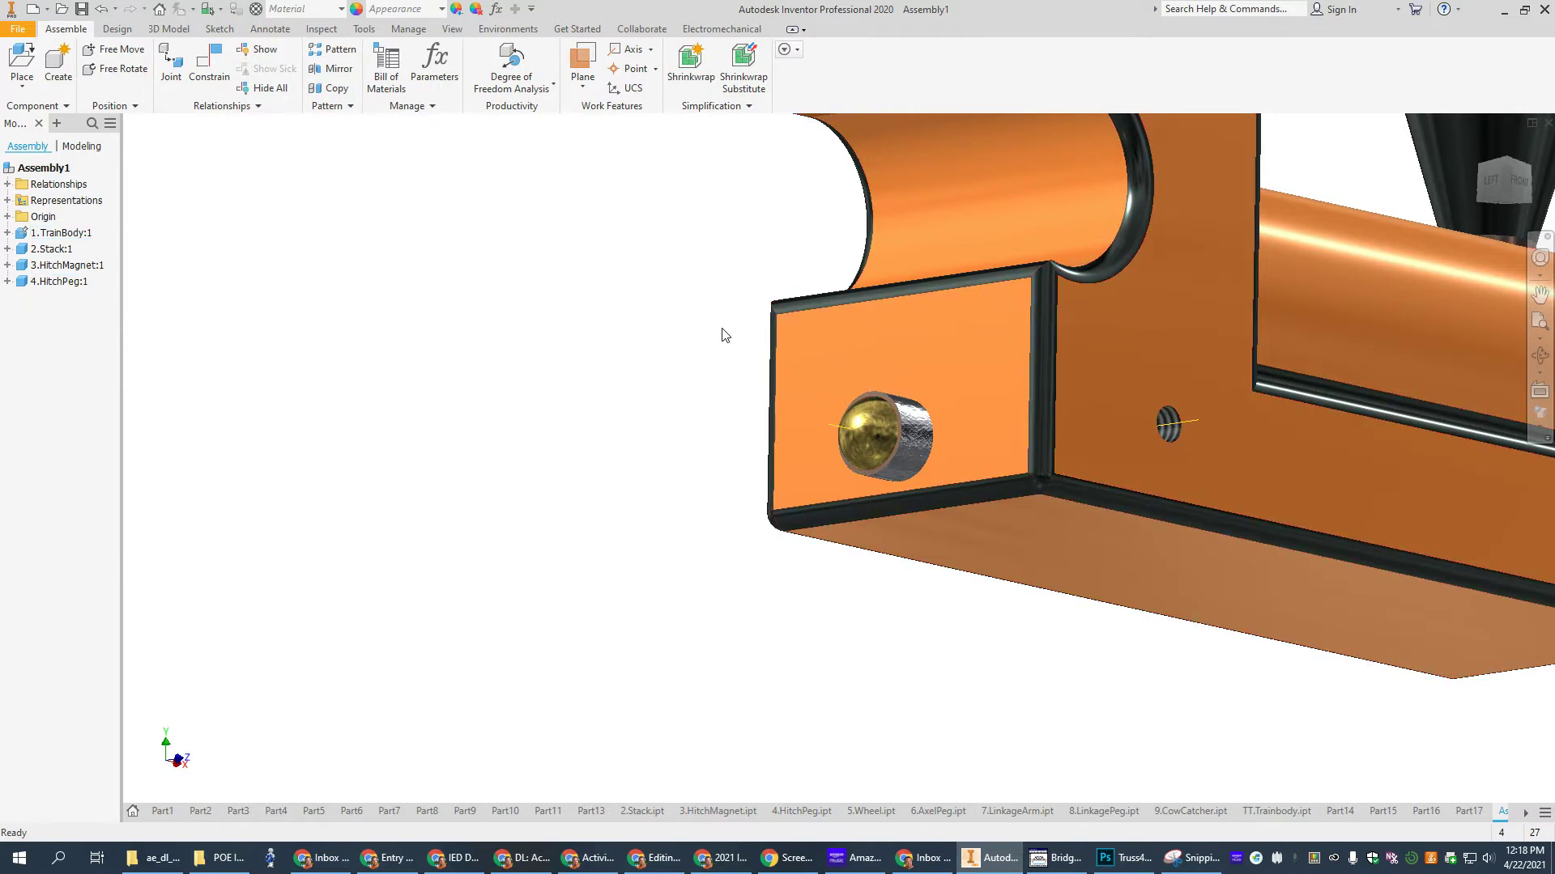
Mate the hitch peg's YZ Plane to Work Plane1 of the train body.
click(8, 282)
click(19, 298)
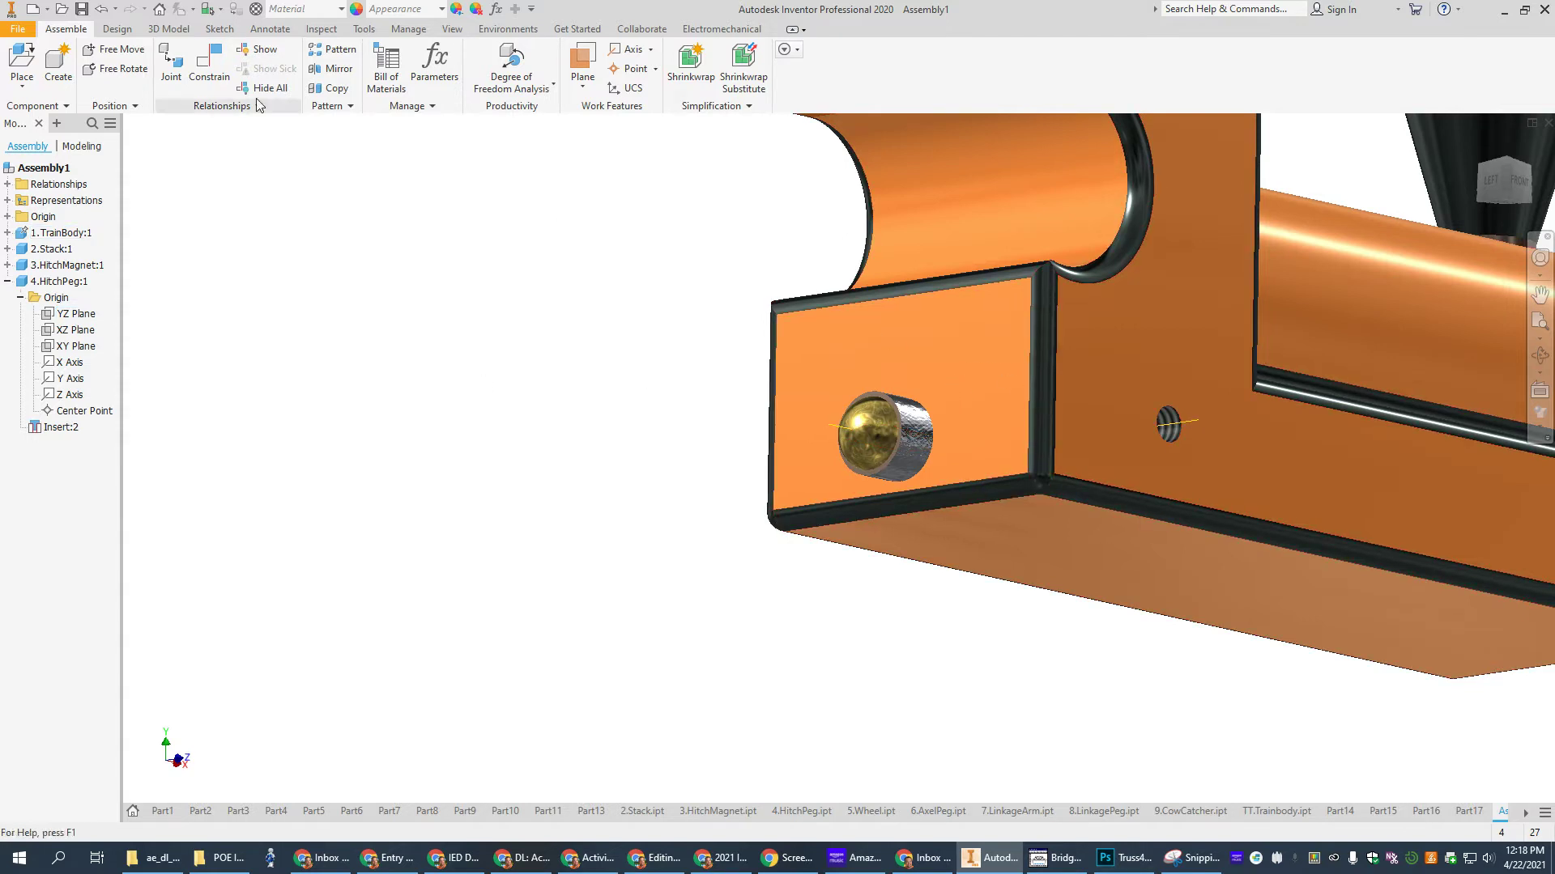
click(219, 76)
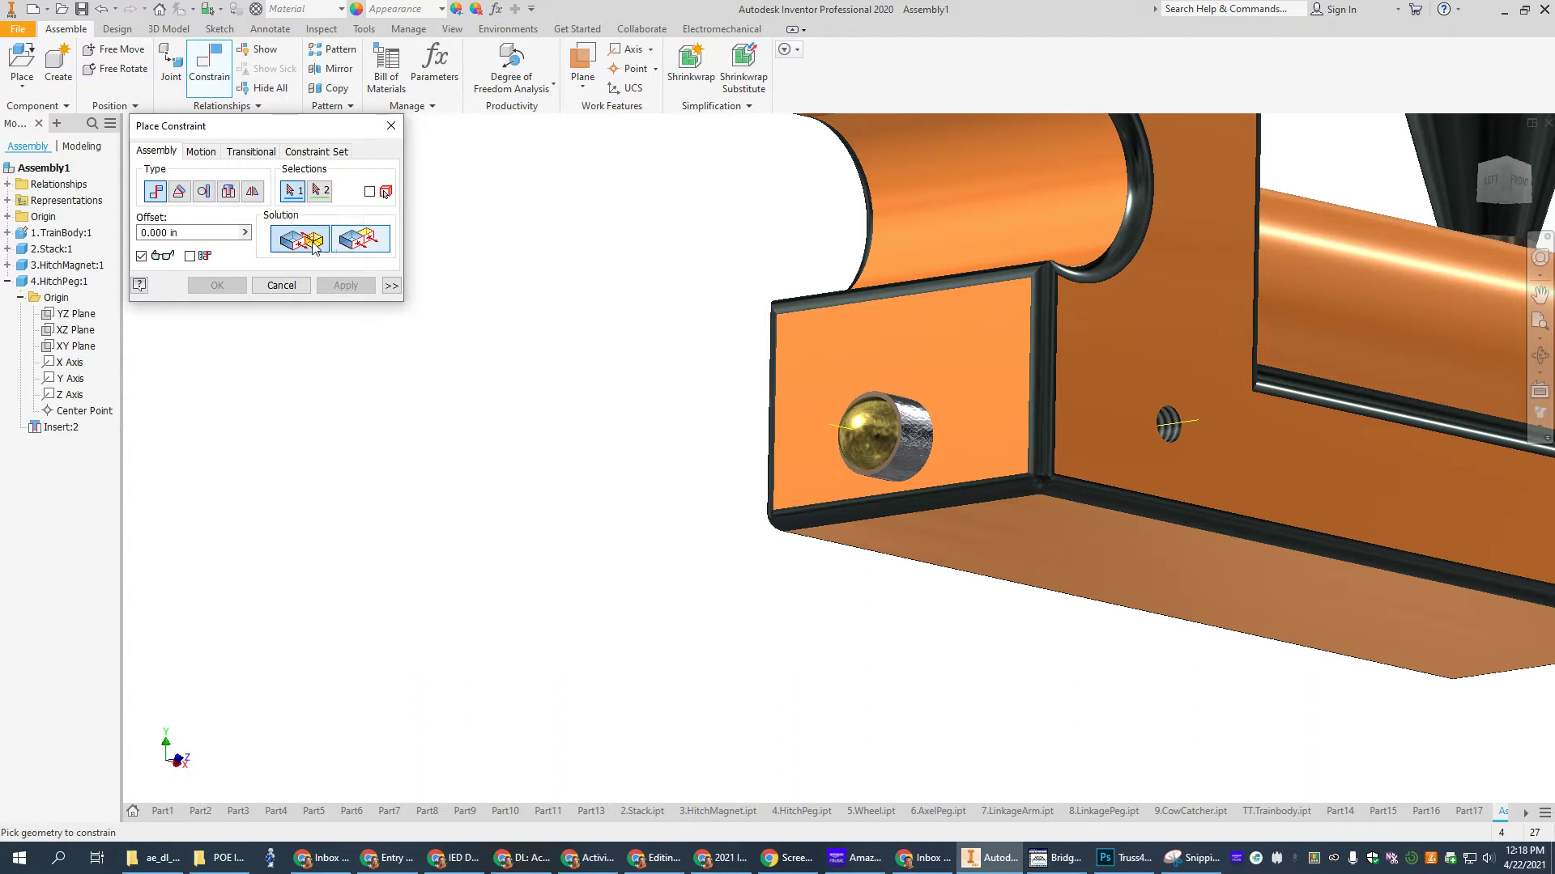
click(7, 233)
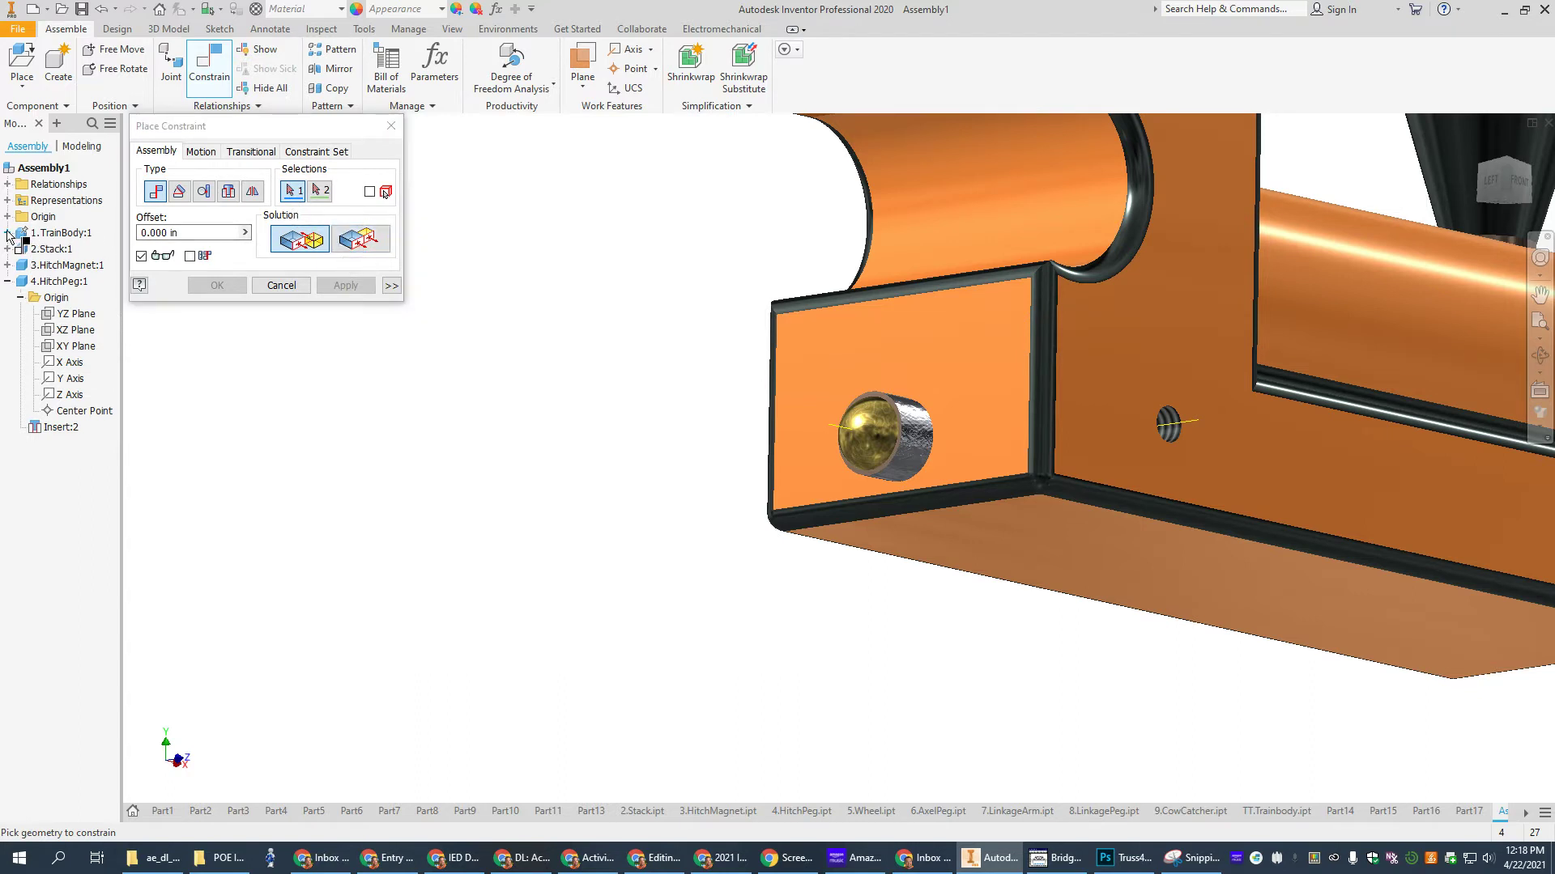
click(53, 265)
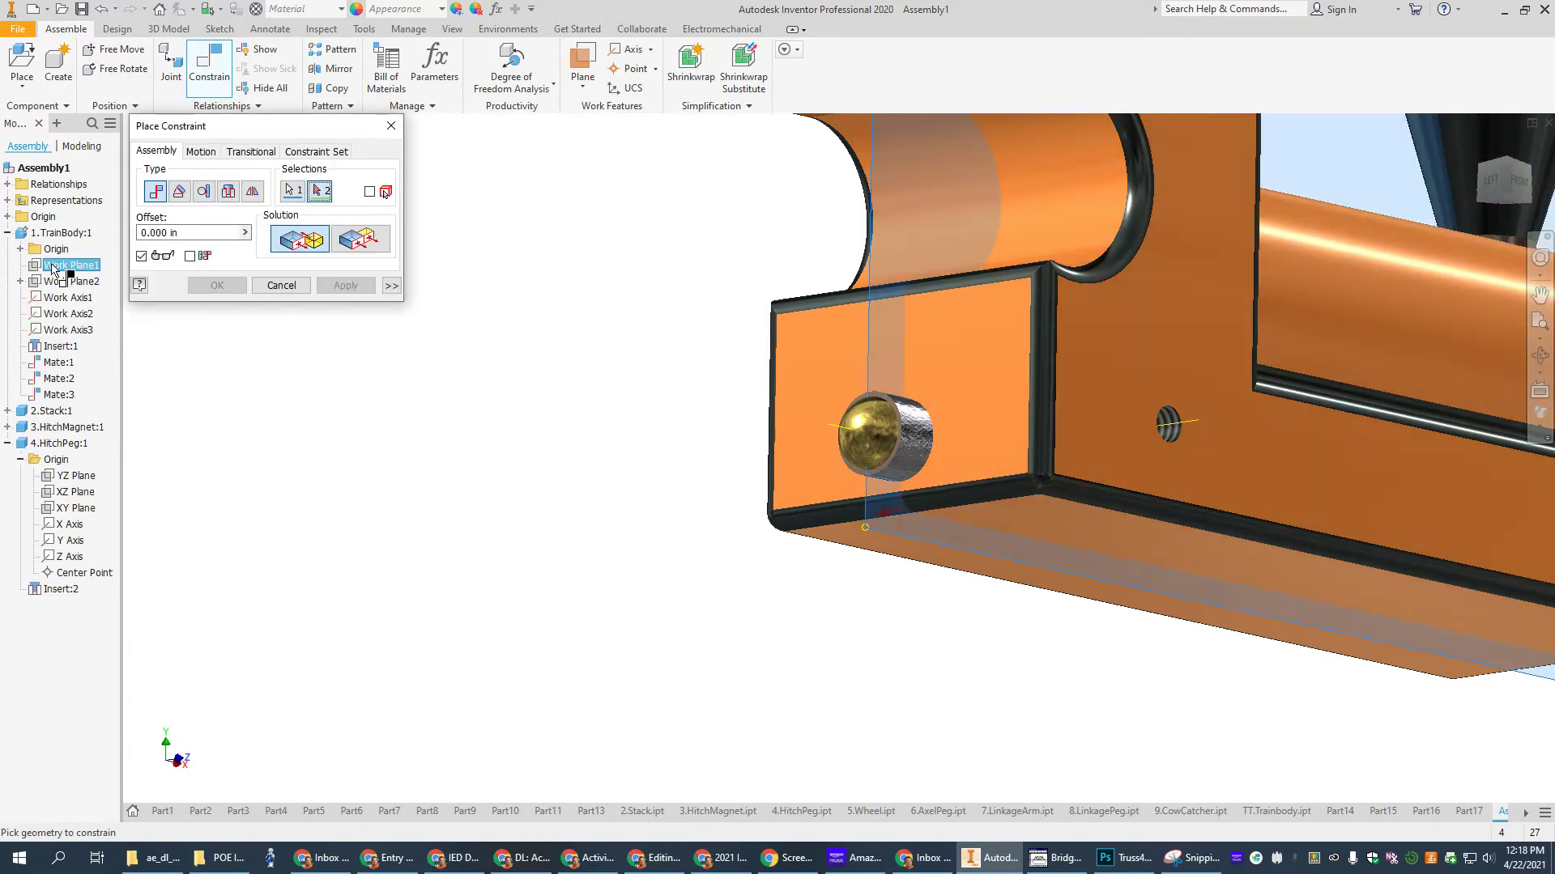
click(64, 484)
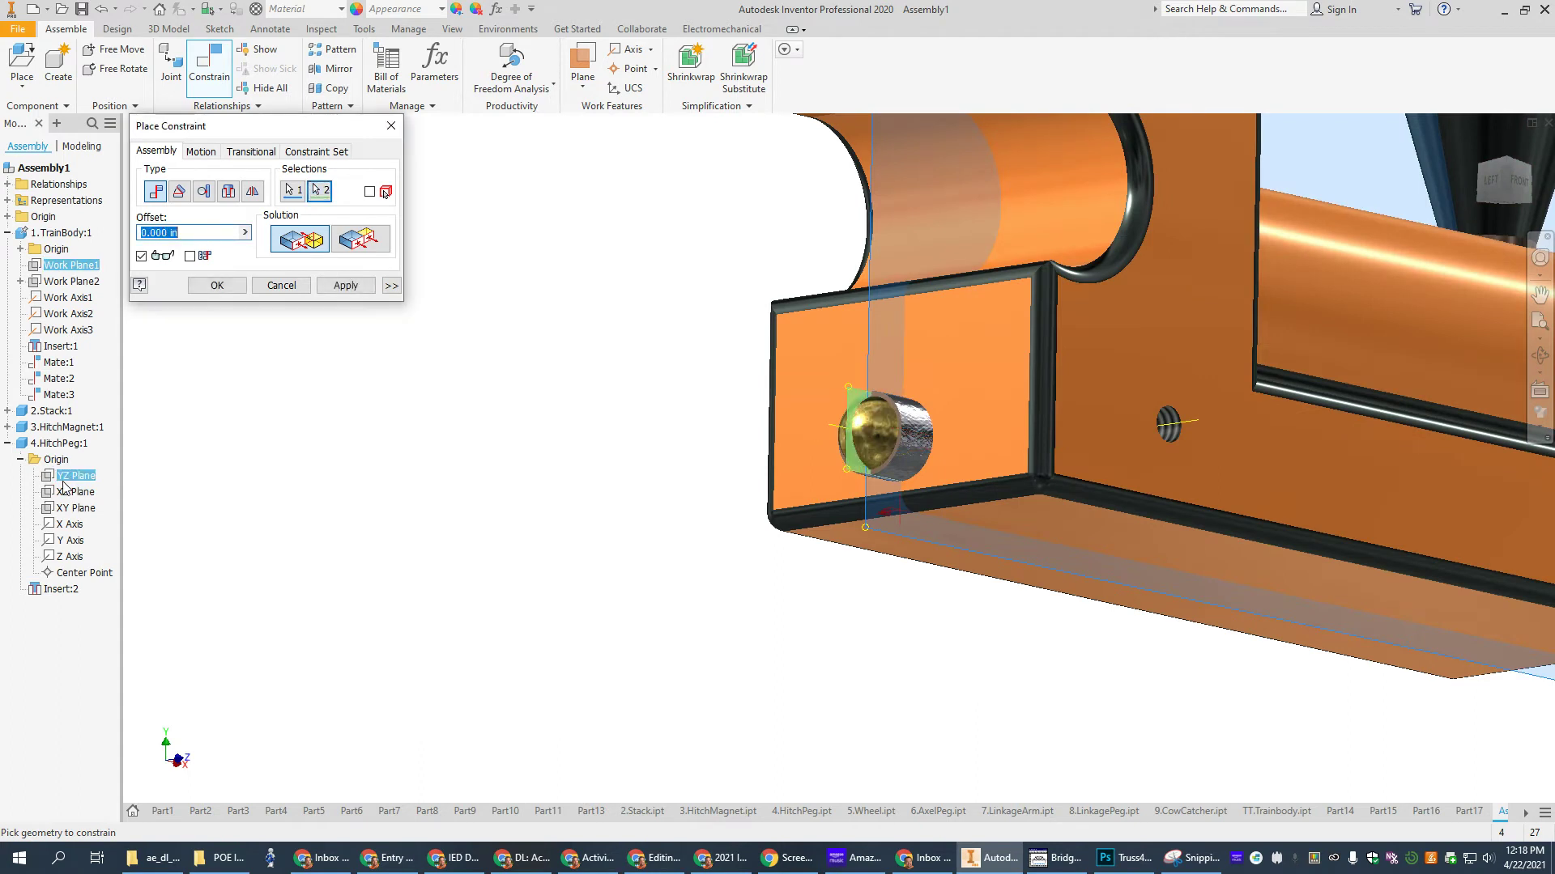
click(221, 289)
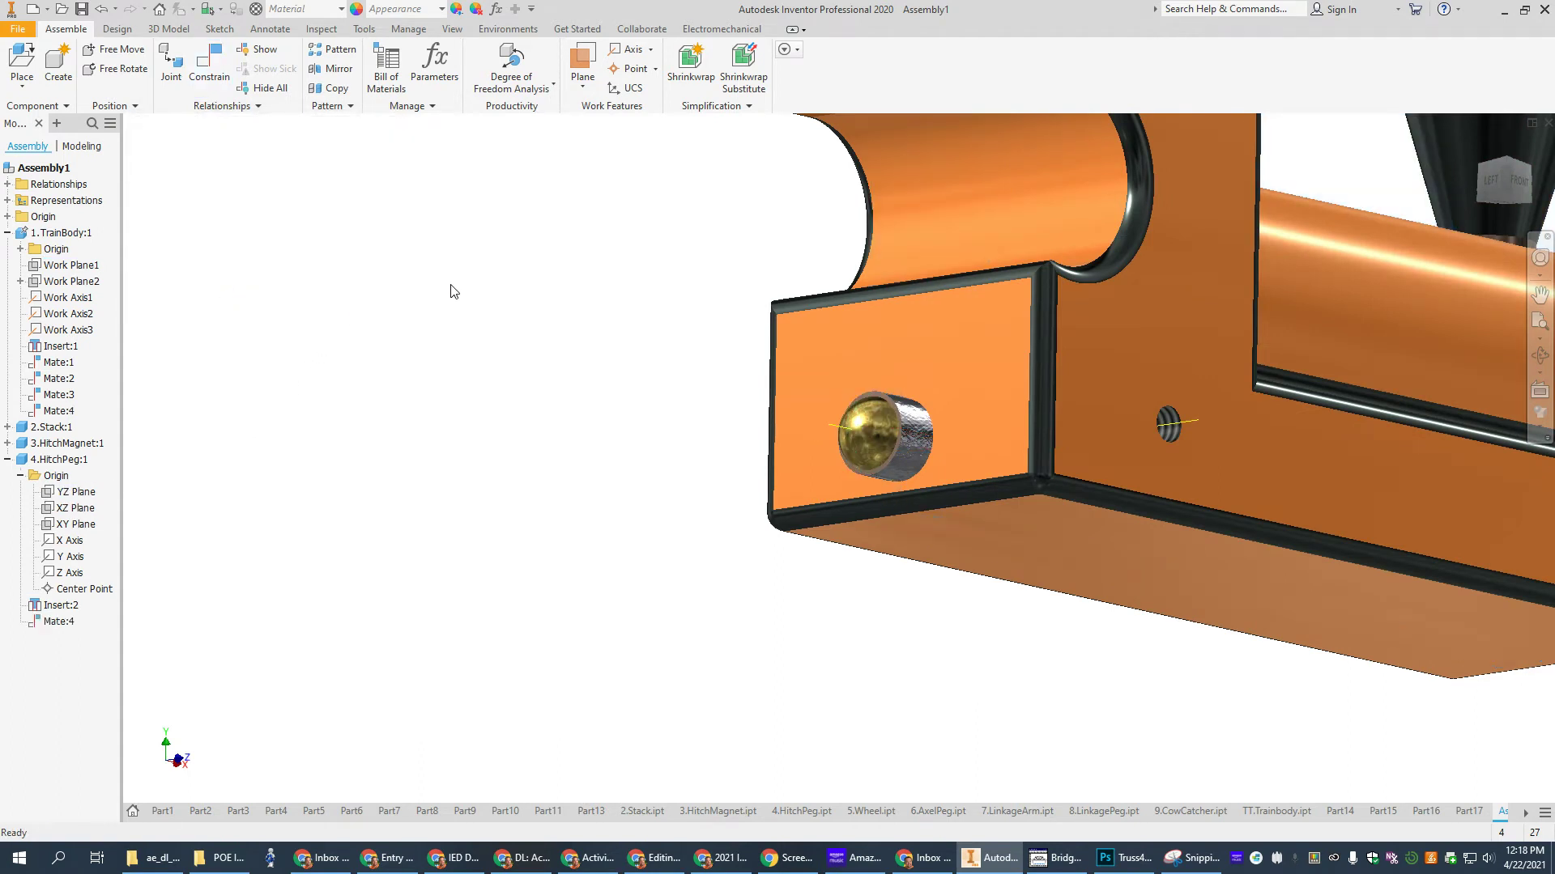
Check the degrees of freedom of the placed components, and collapse the train body and hitch peg trees.
click(519, 86)
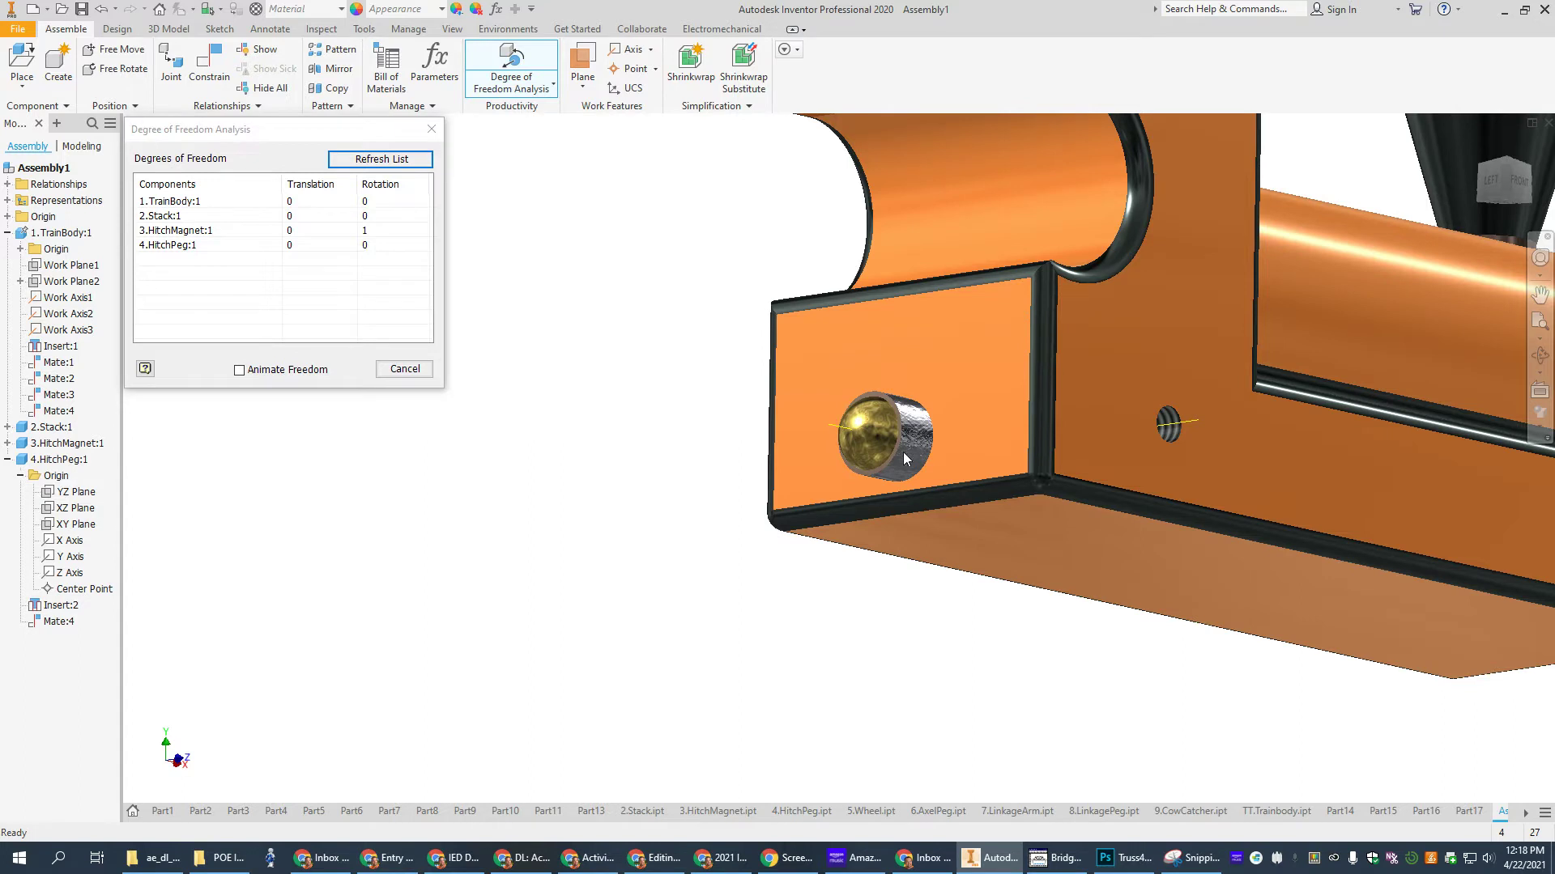
click(405, 369)
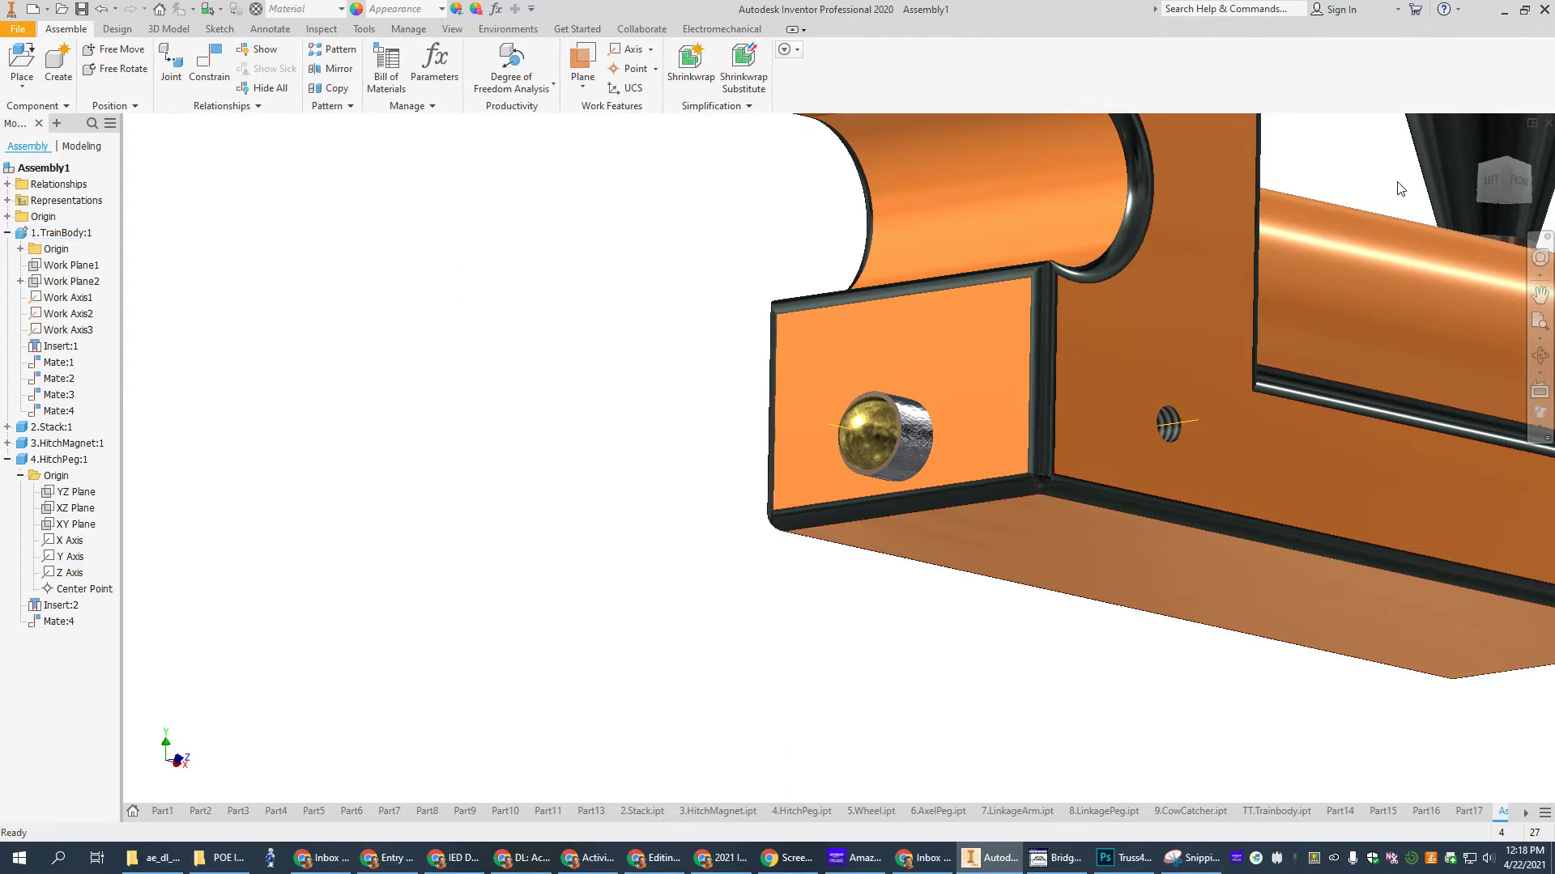
click(1487, 168)
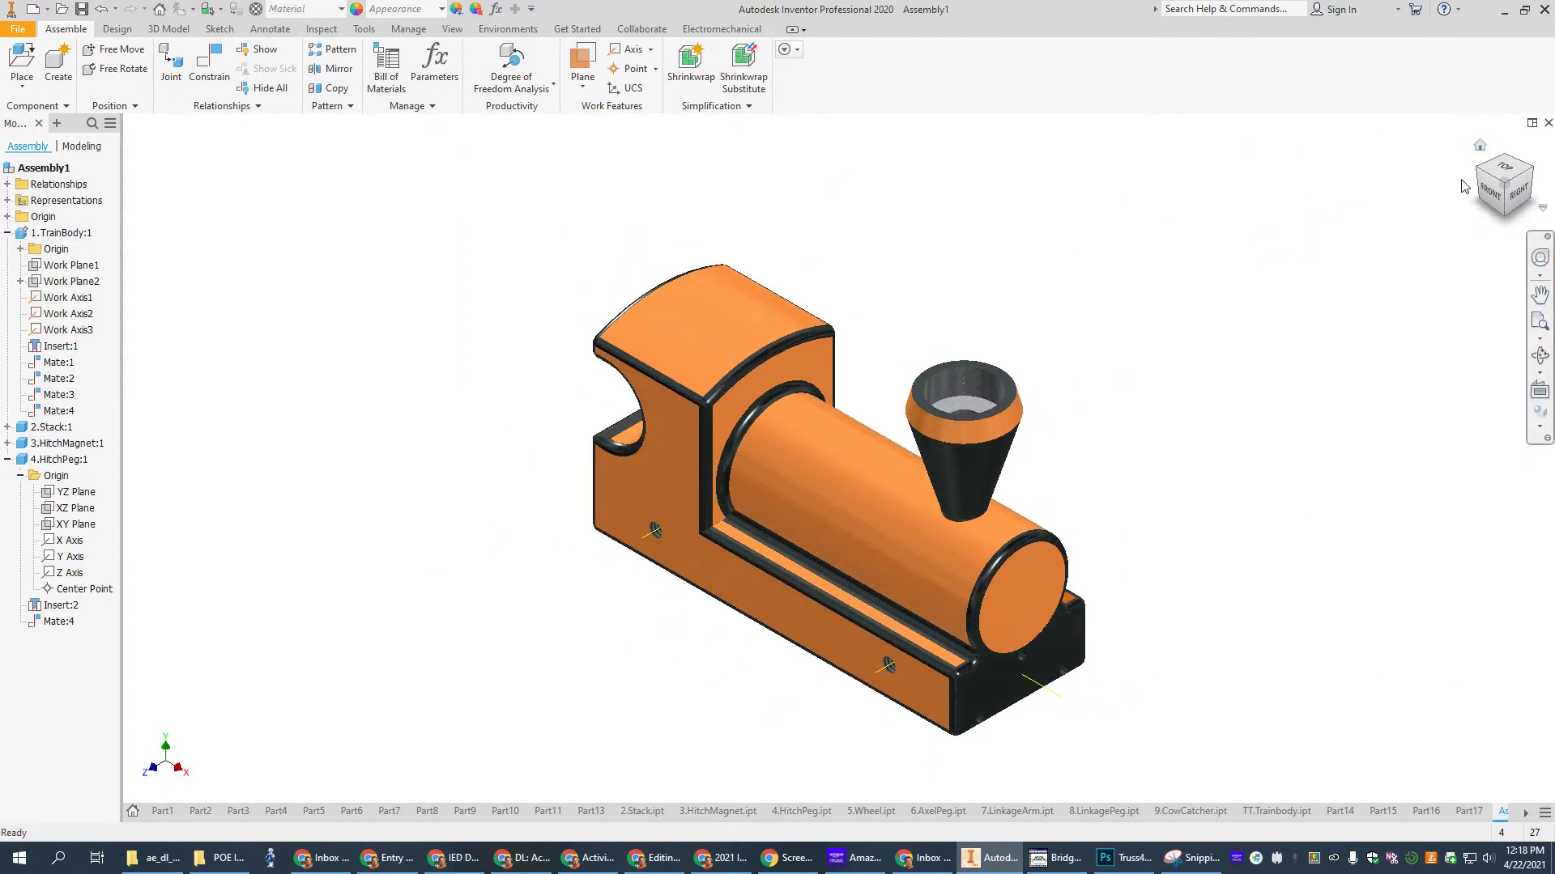
click(1483, 172)
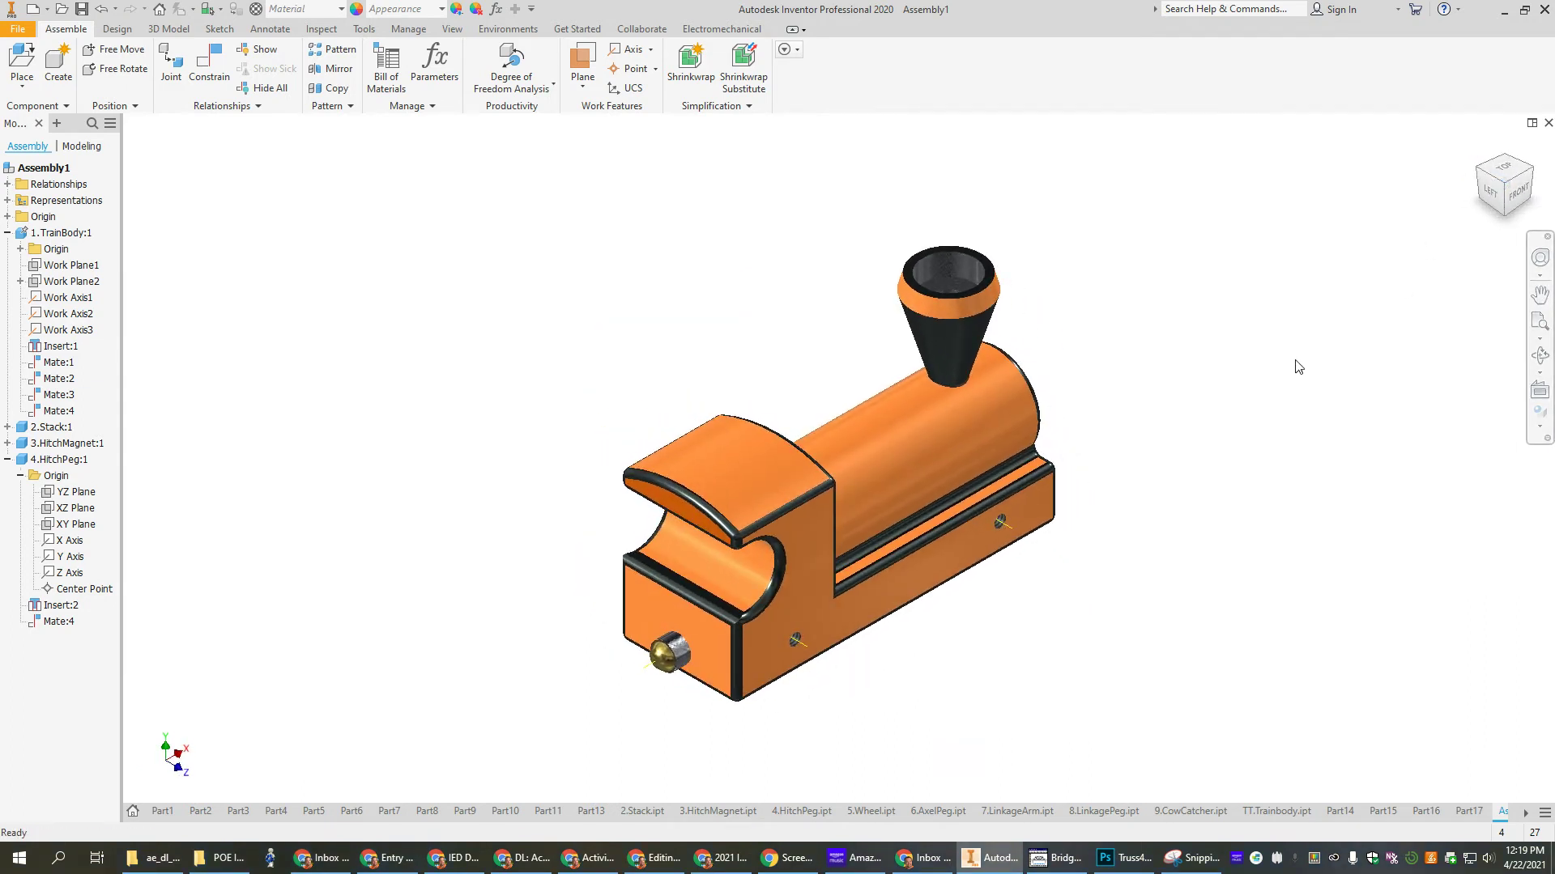
click(7, 232)
click(8, 281)
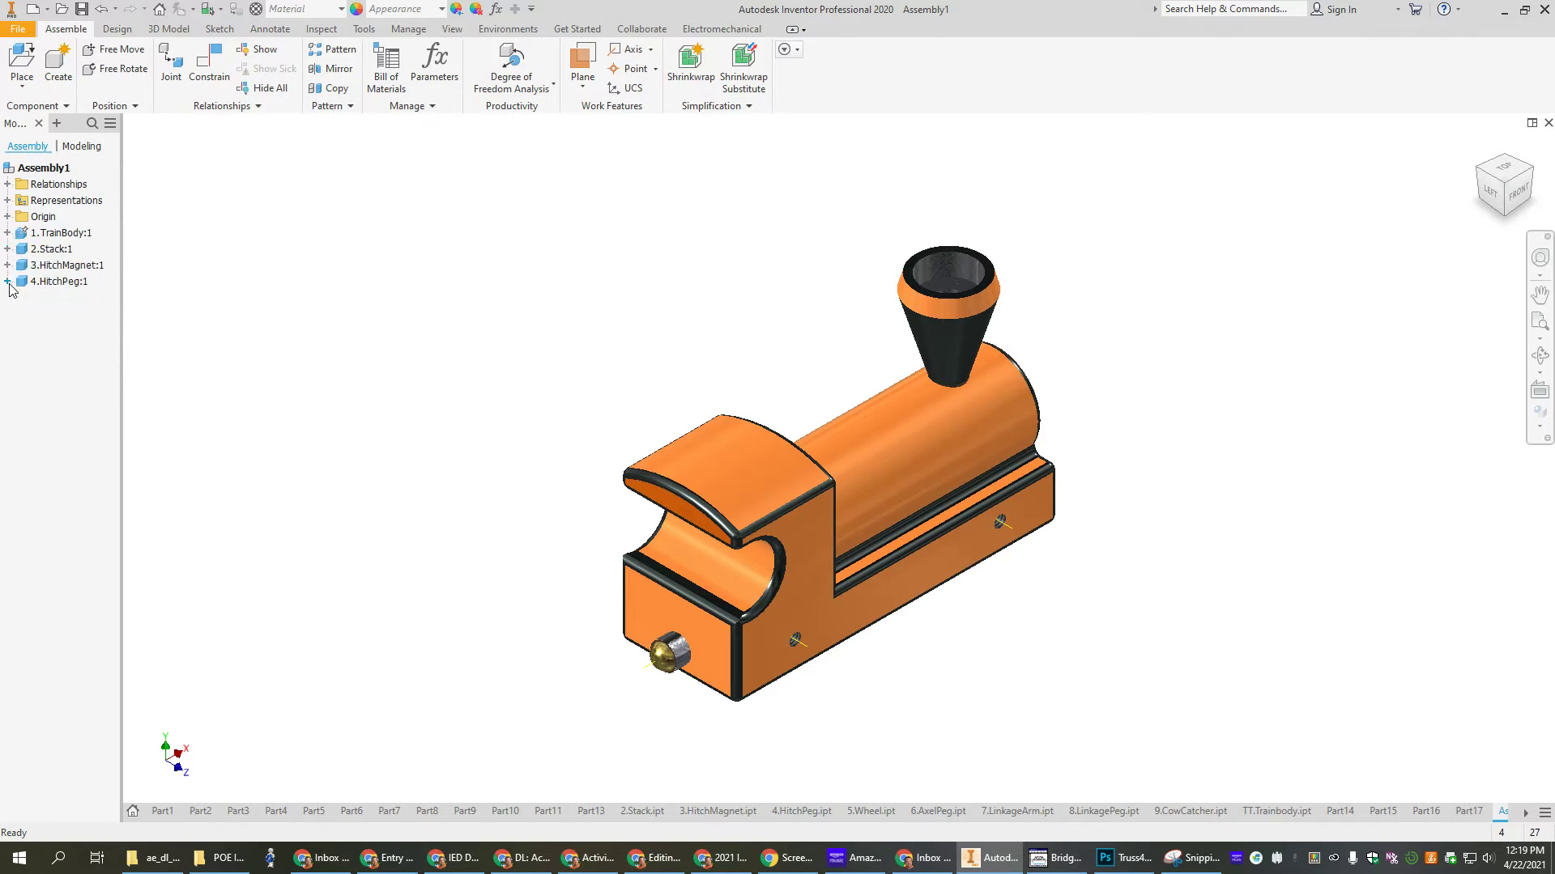
Place four instances of 5.Wheel.ipt in the empty space around the train.
click(22, 65)
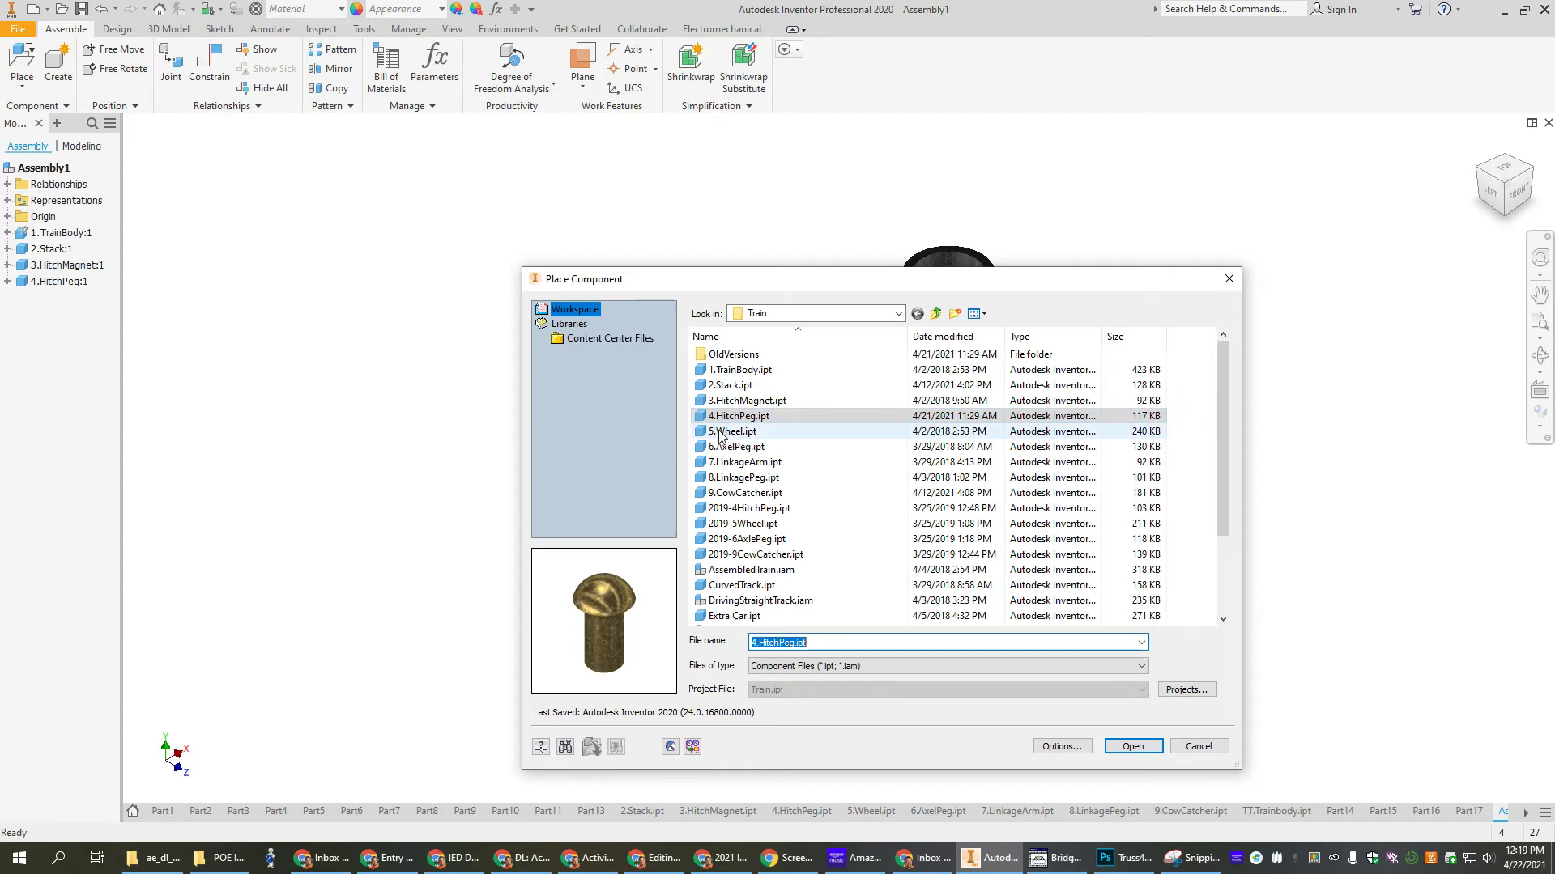
click(720, 433)
click(1150, 745)
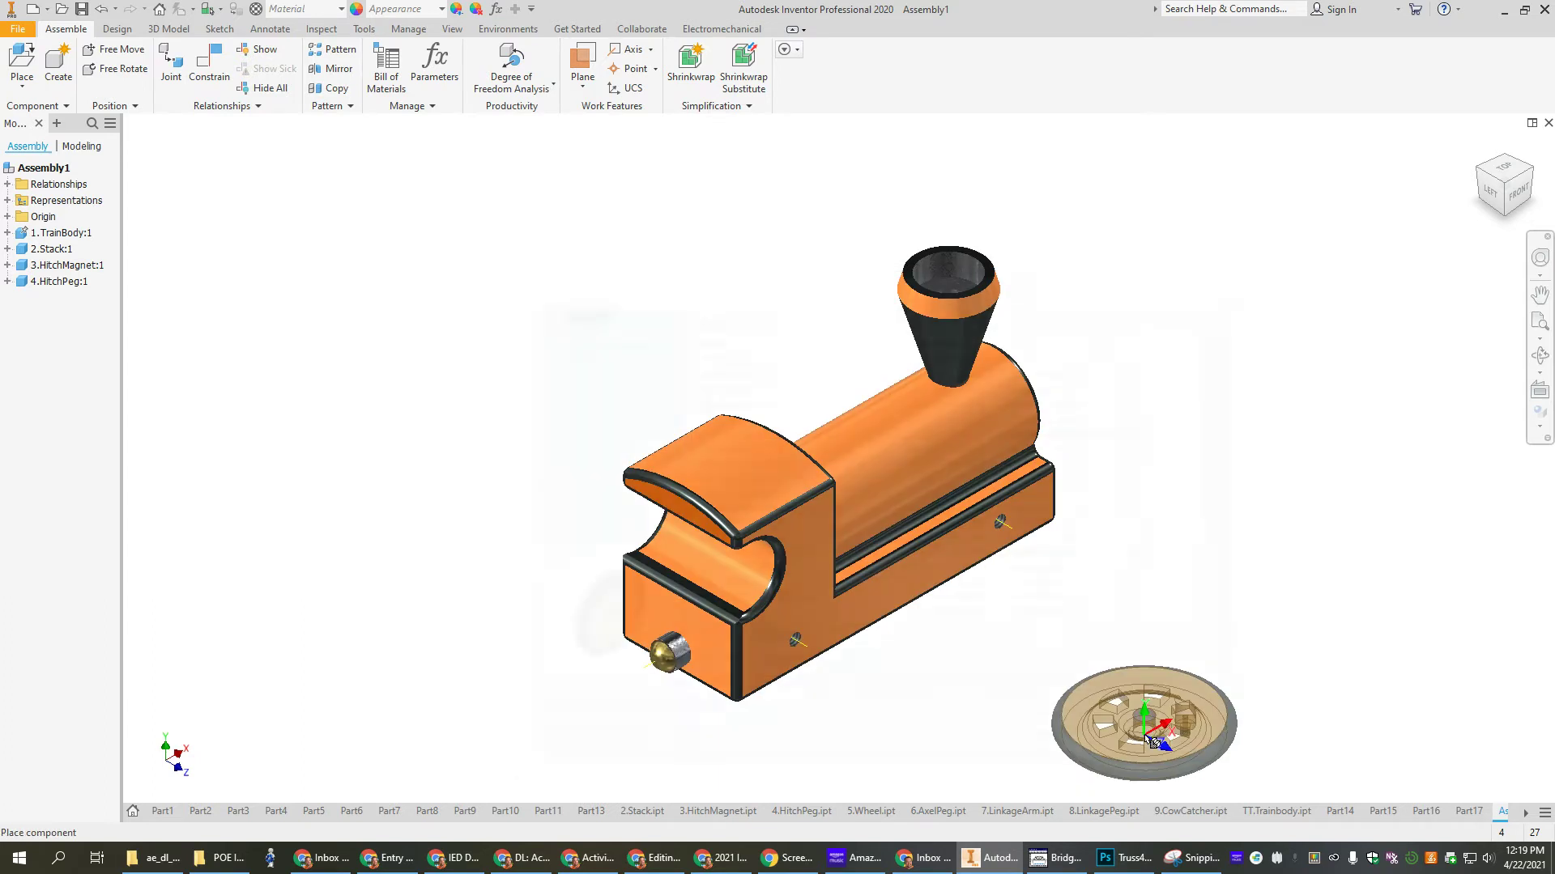
click(1231, 433)
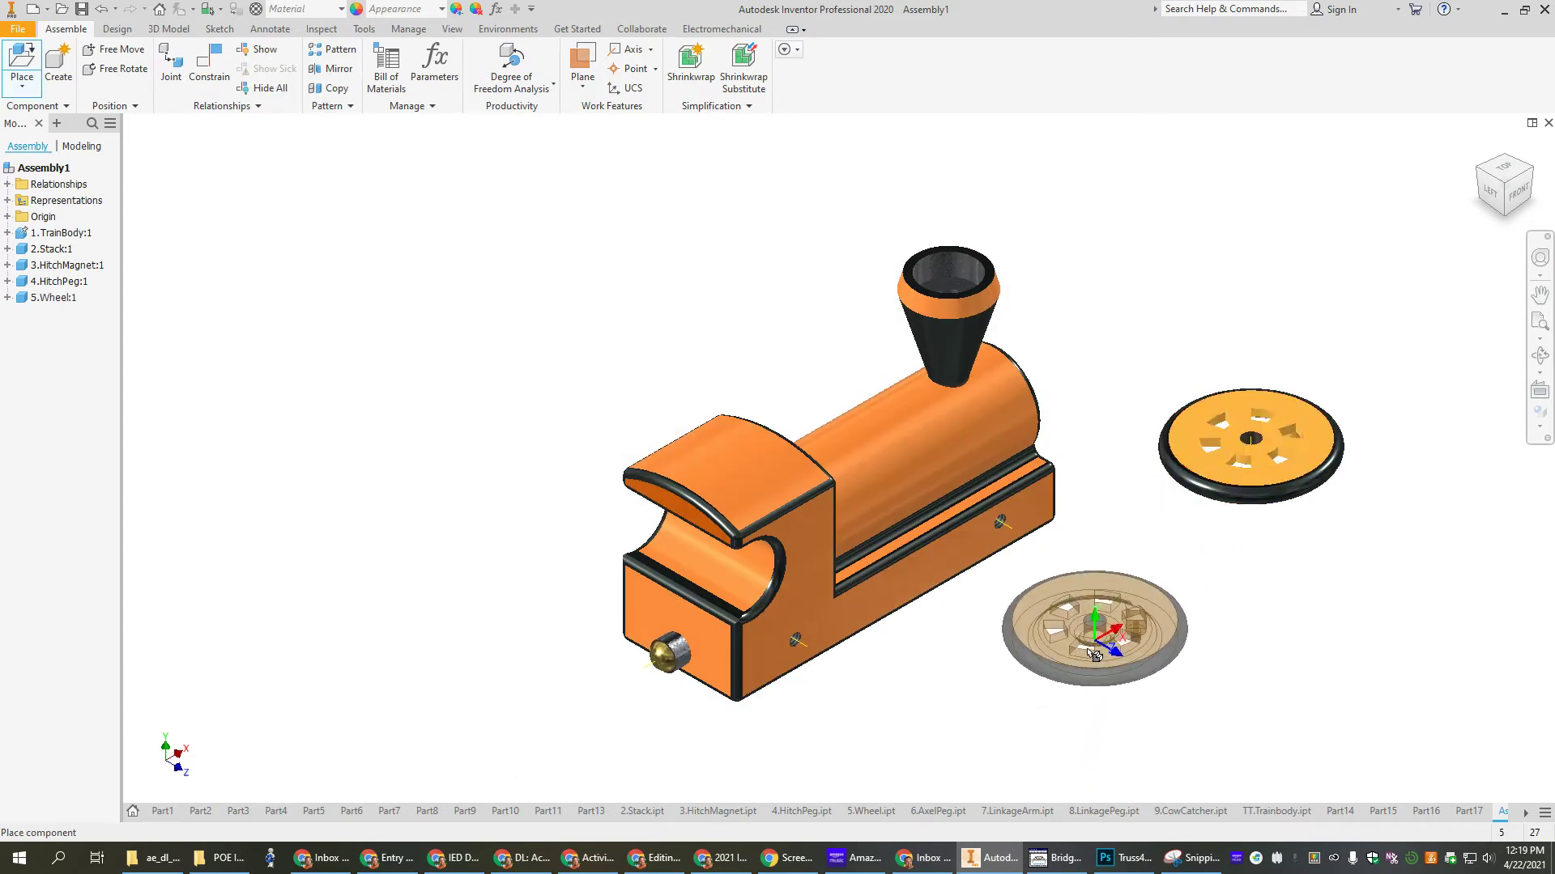
click(1044, 644)
click(808, 250)
click(465, 379)
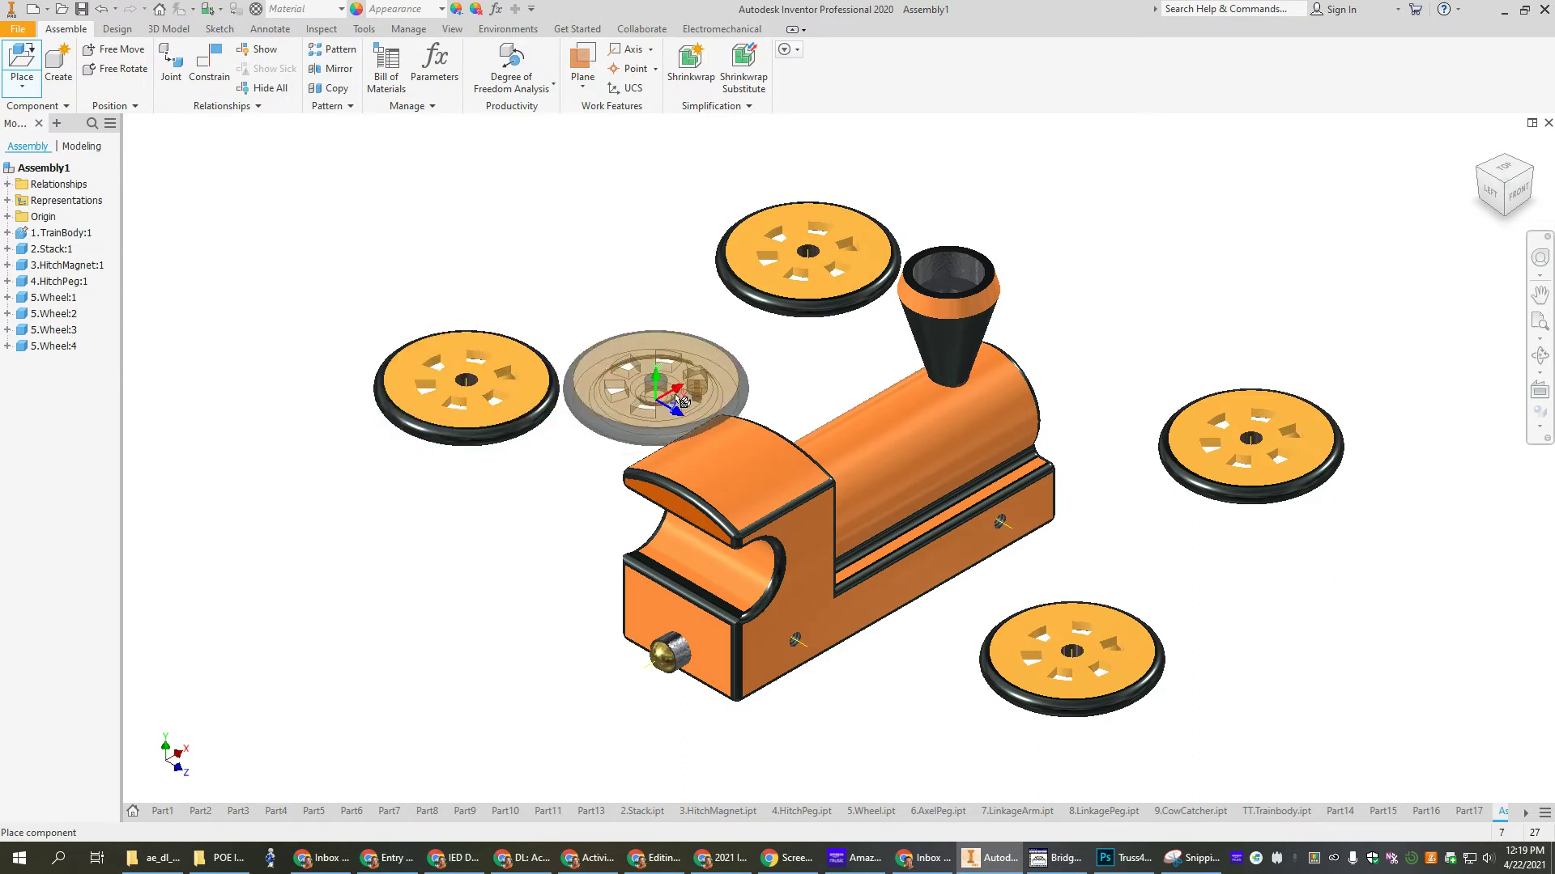
click(1486, 193)
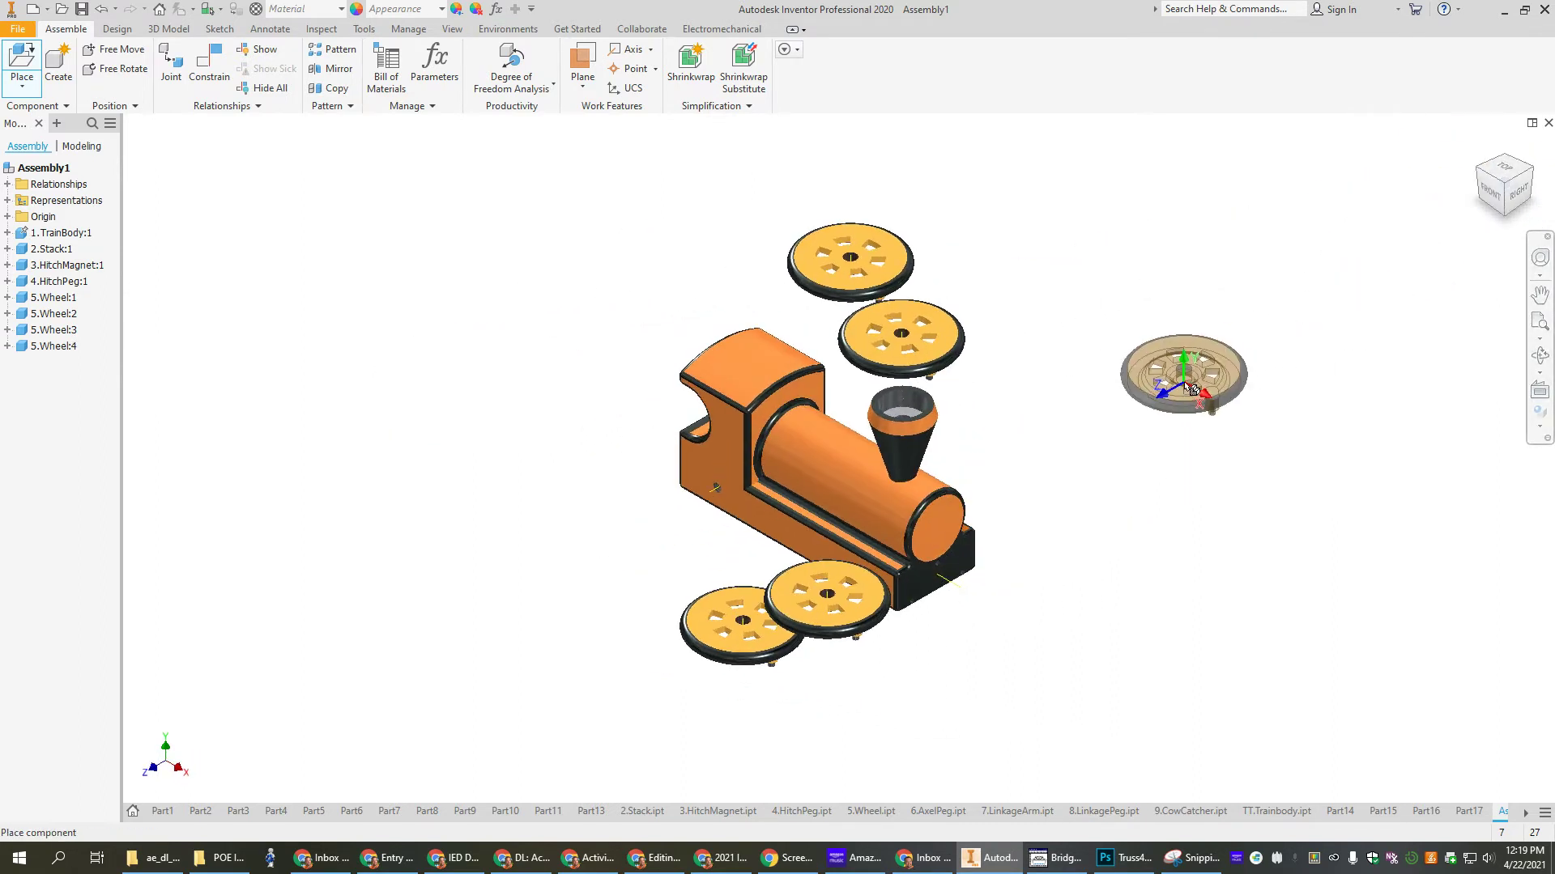
key(Escape)
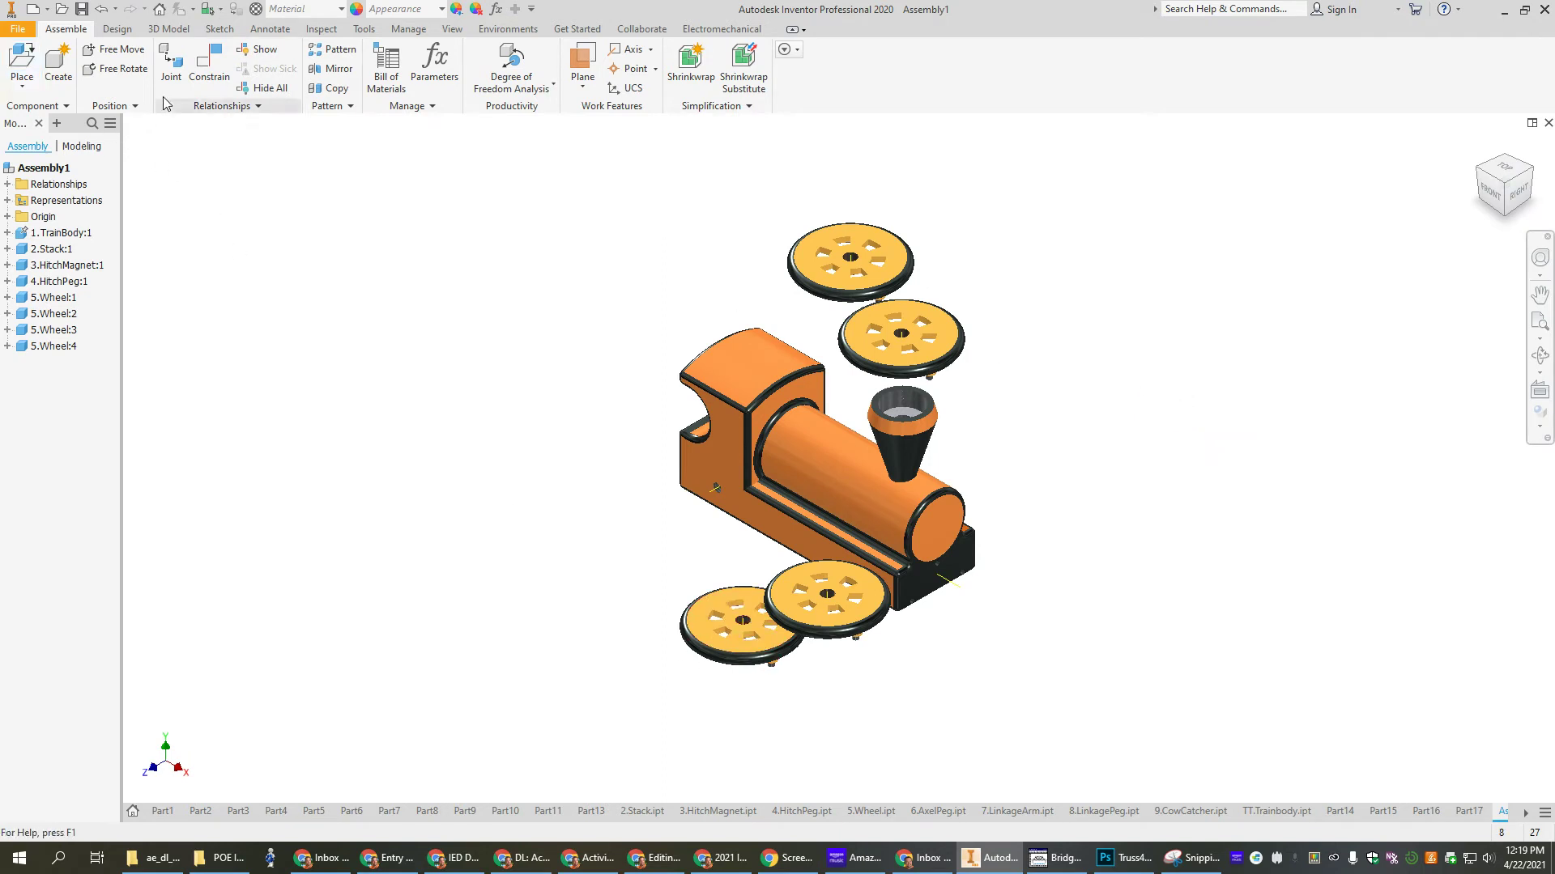
Mate one wheel's flat inner face to the train body's side, and its axis to the rear axle hole below the cab.
click(205, 73)
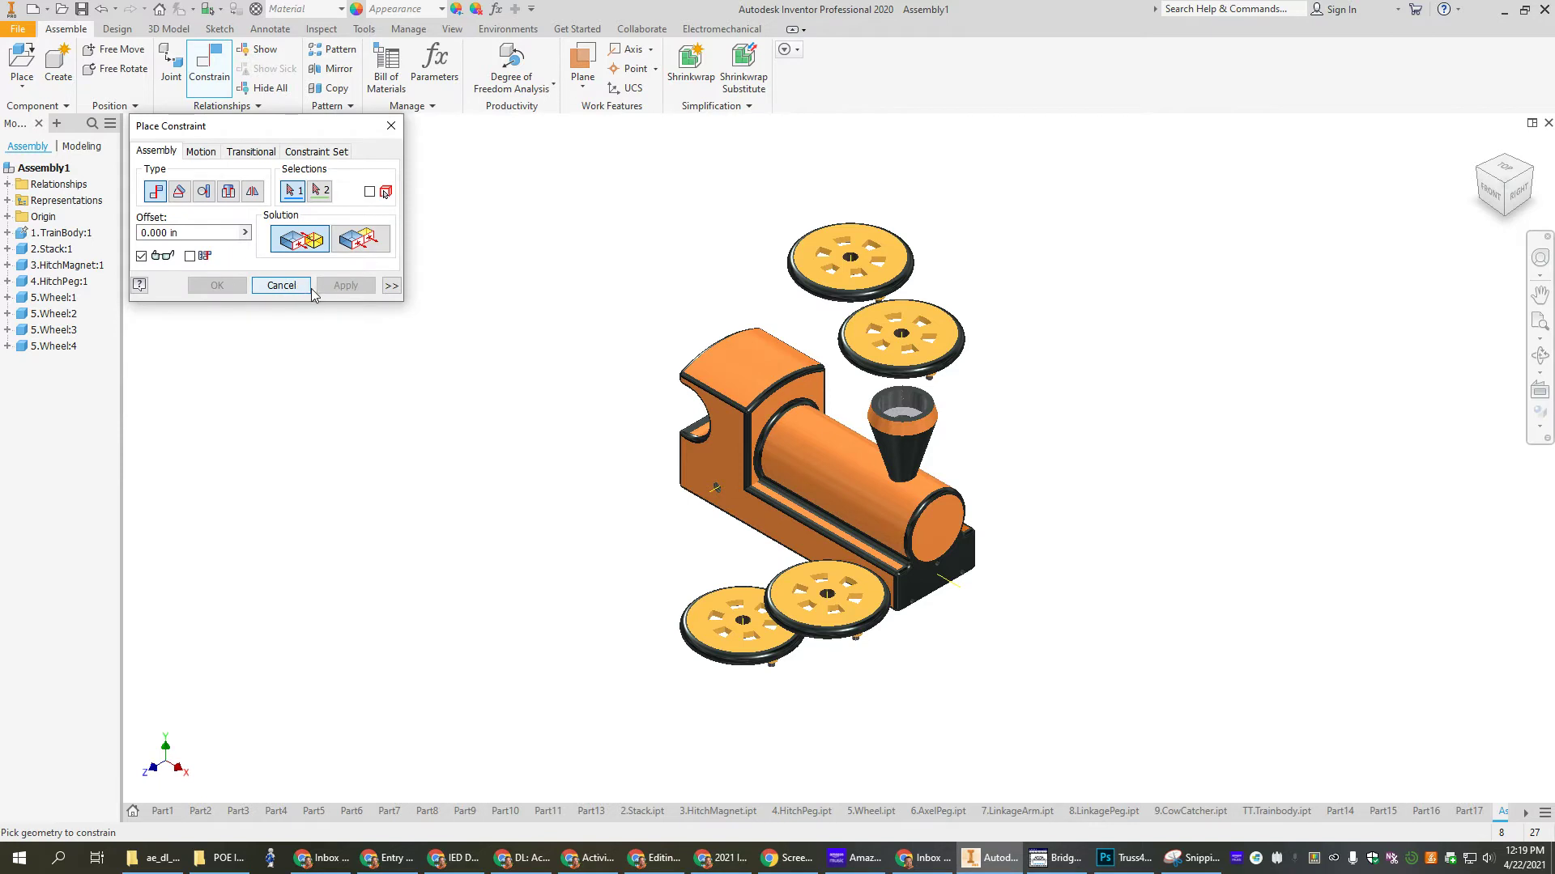
click(712, 609)
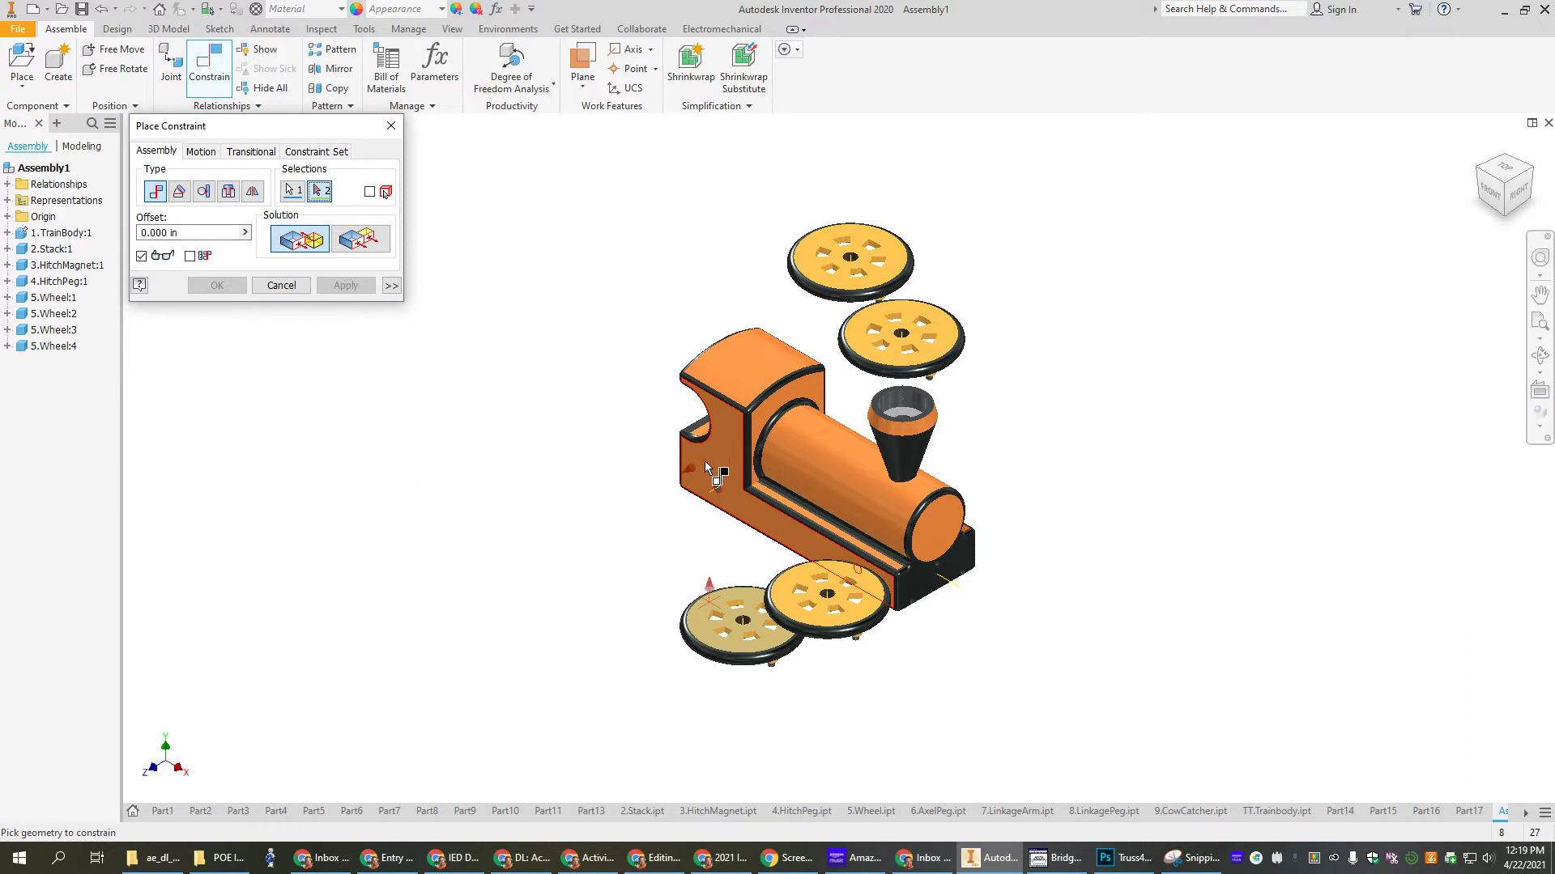
click(721, 420)
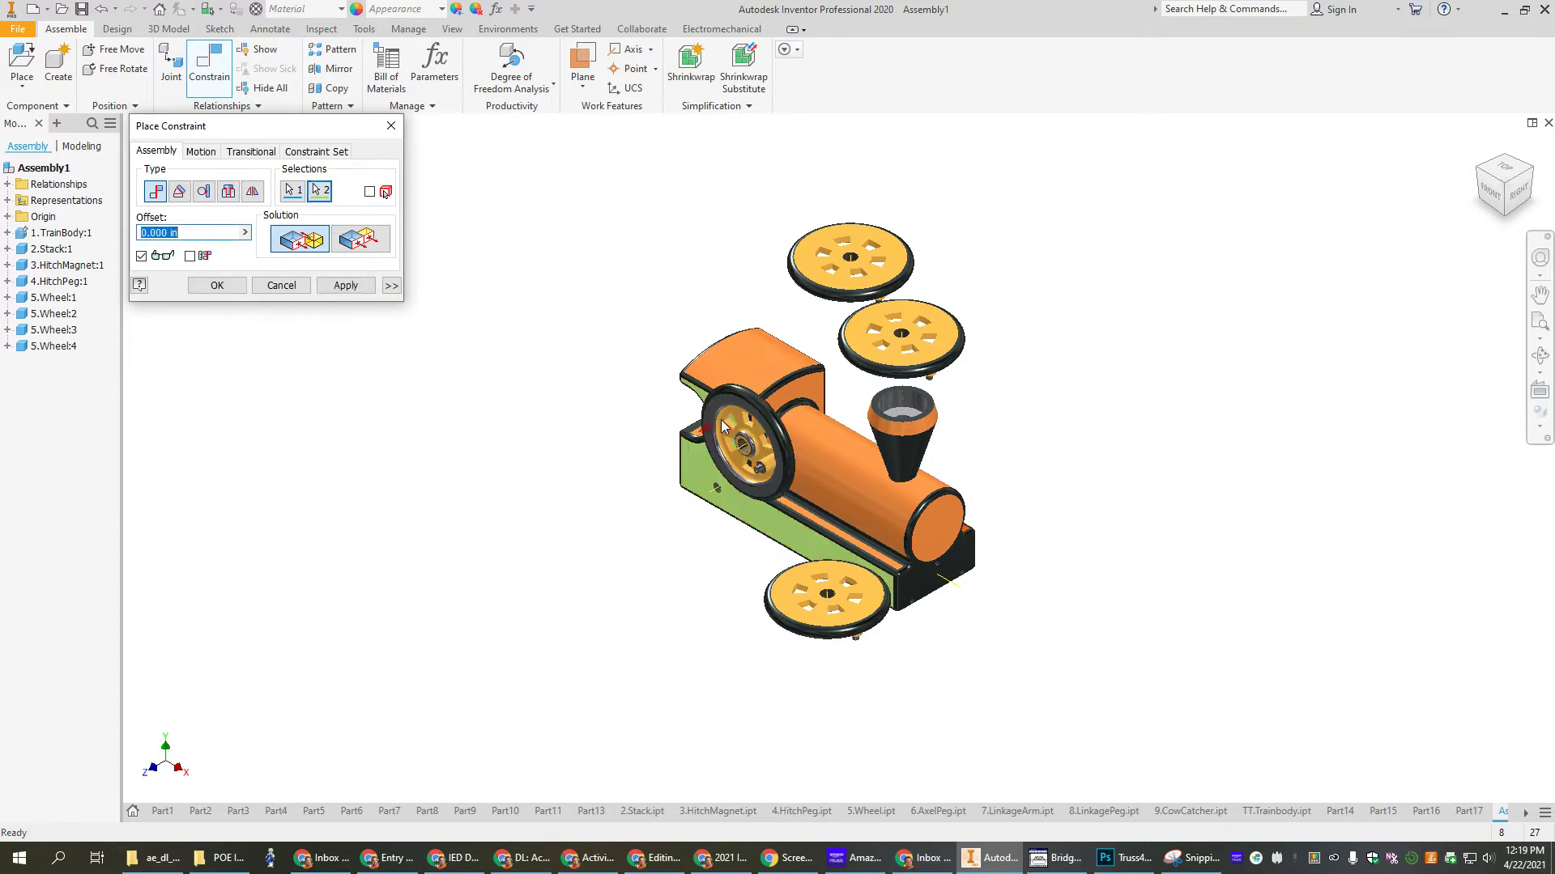
click(343, 286)
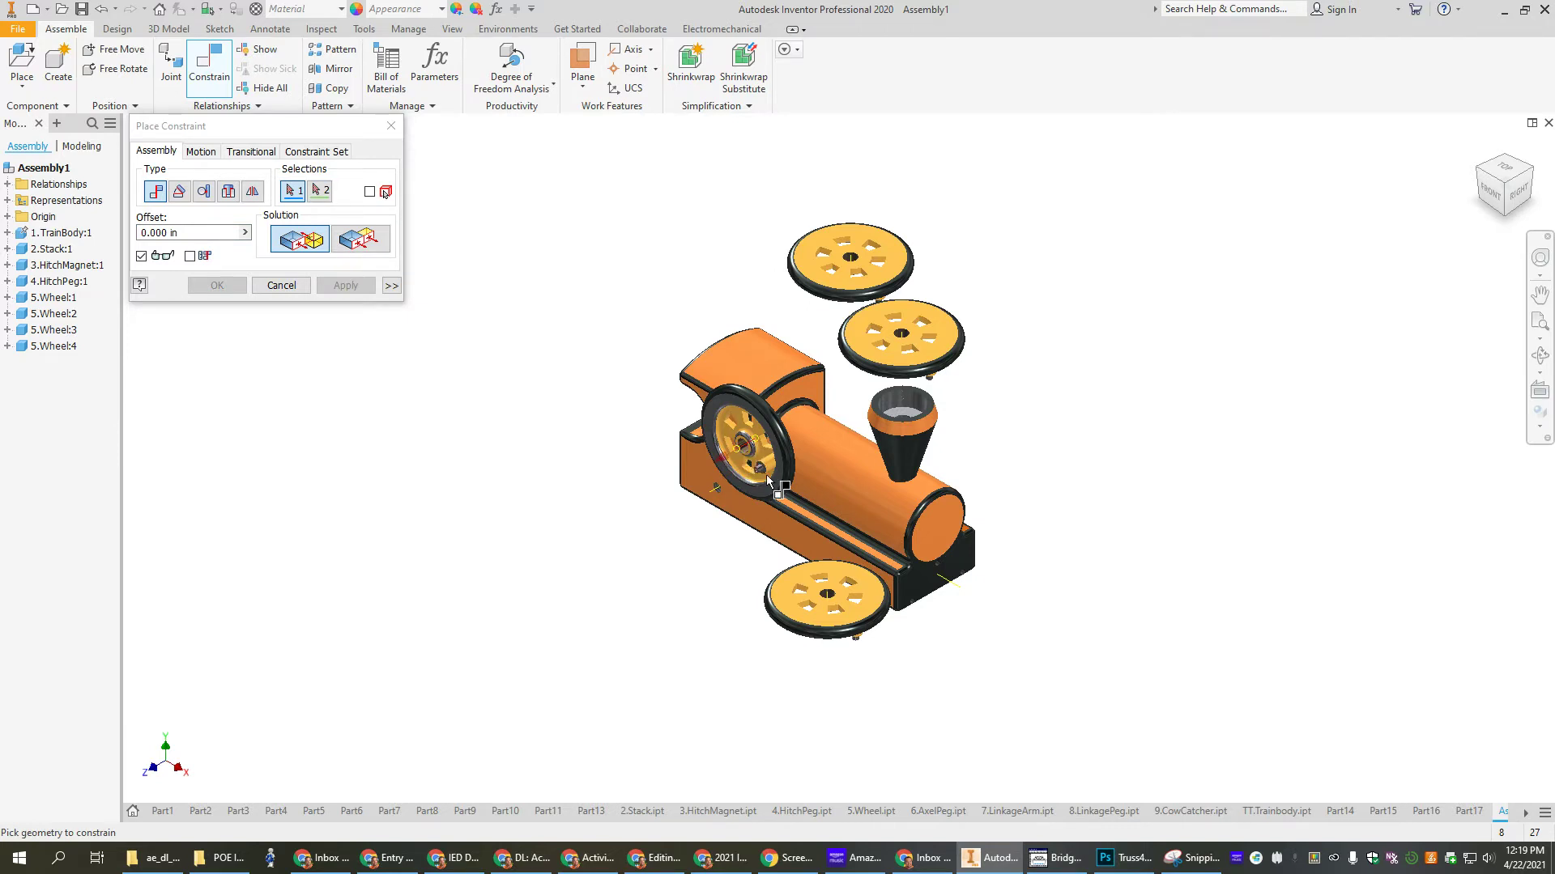
click(741, 448)
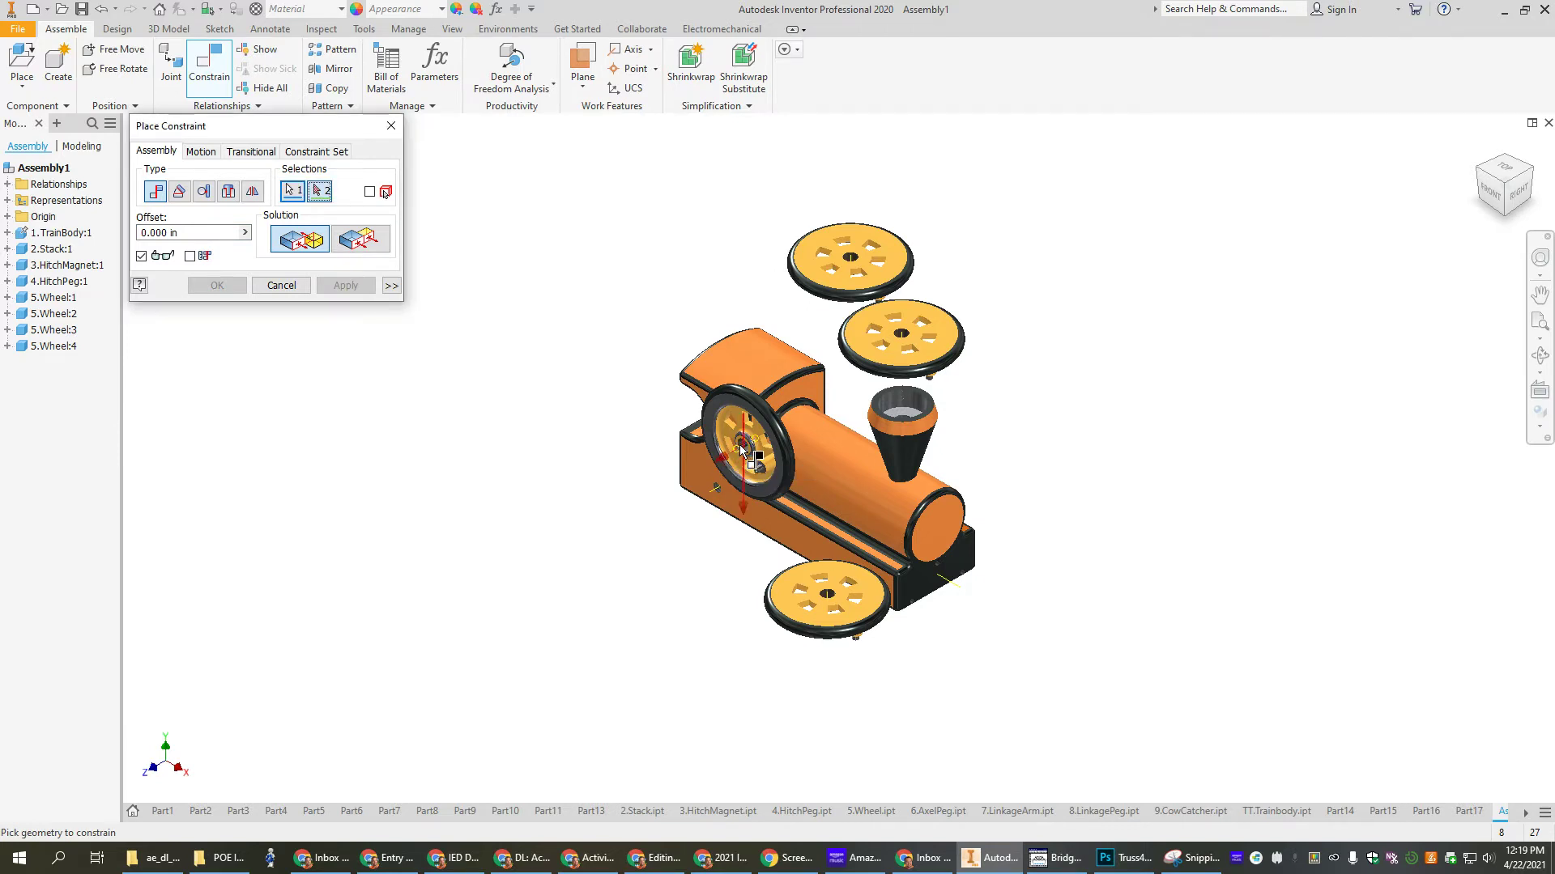
click(716, 492)
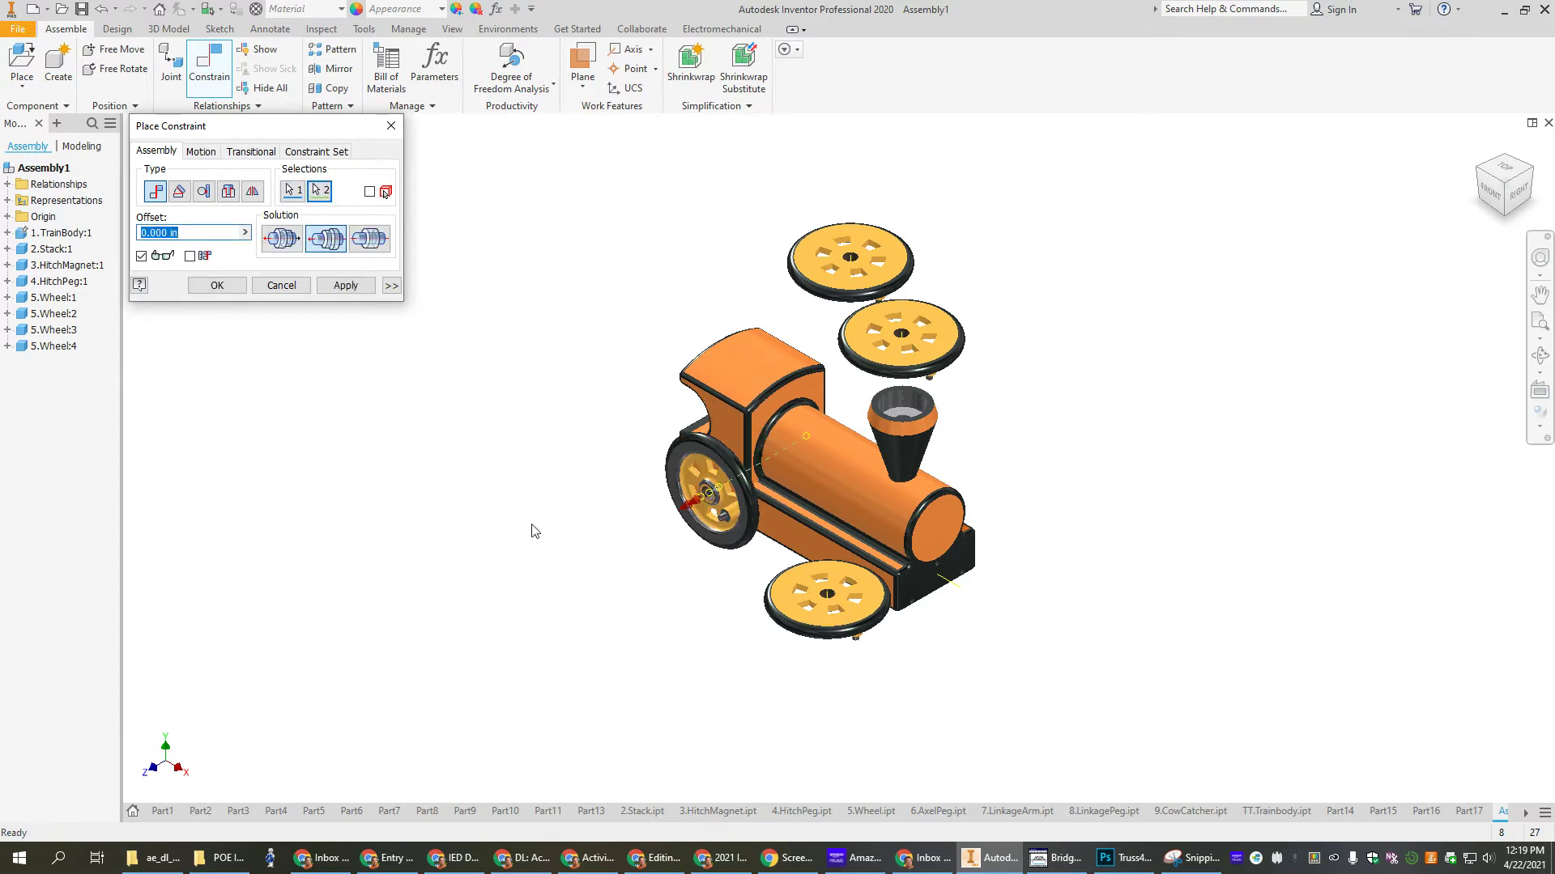
click(346, 286)
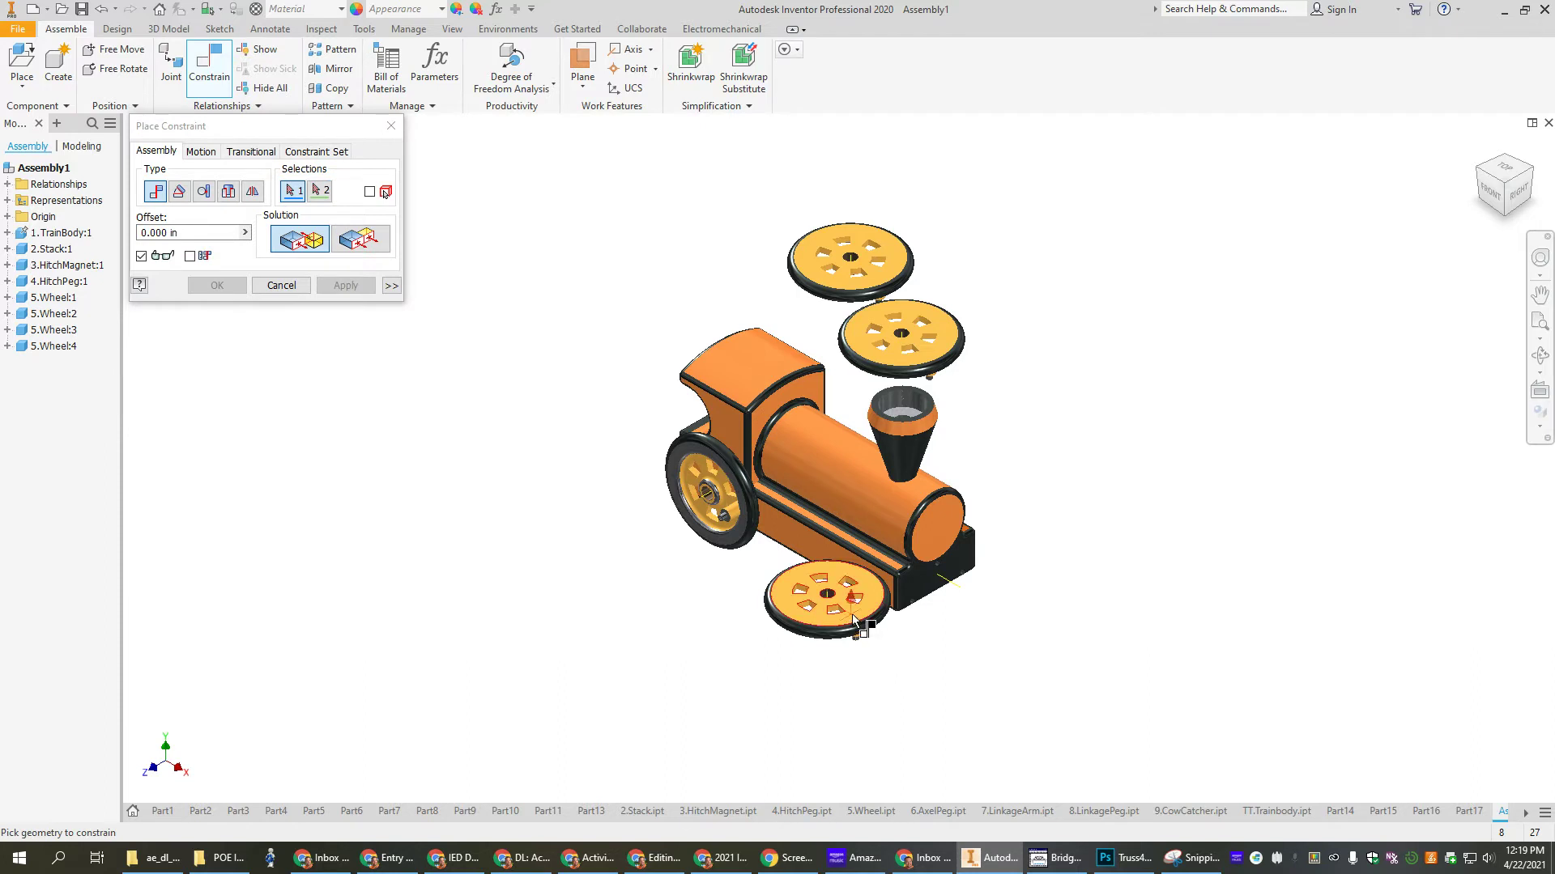
Mate a second wheel's flat inner face to the same side of the train body, and its axis to the front axle hole.
click(802, 550)
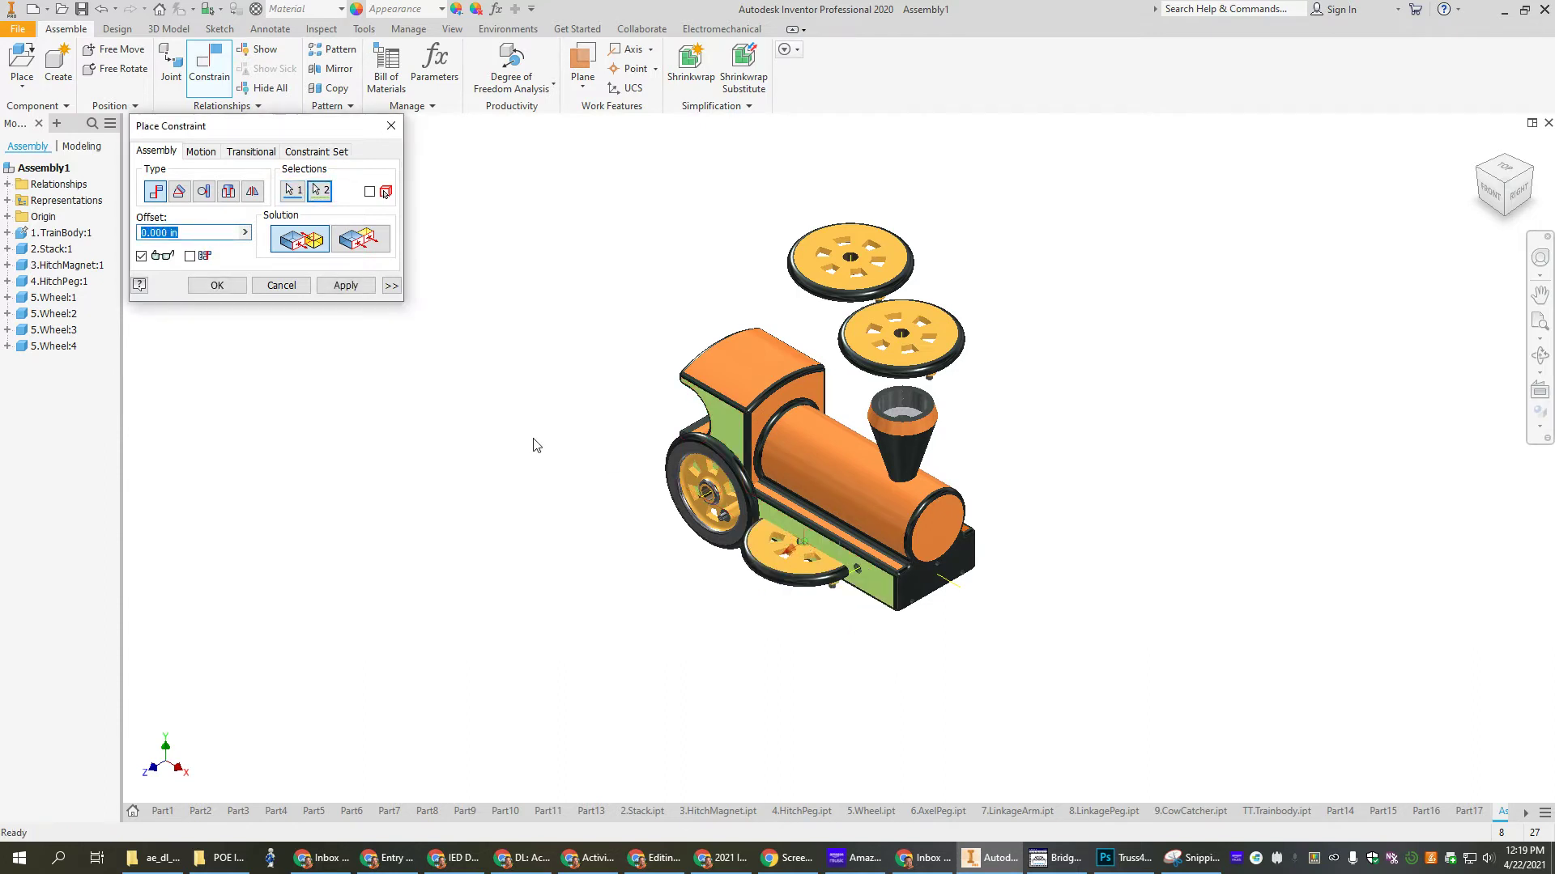
click(284, 289)
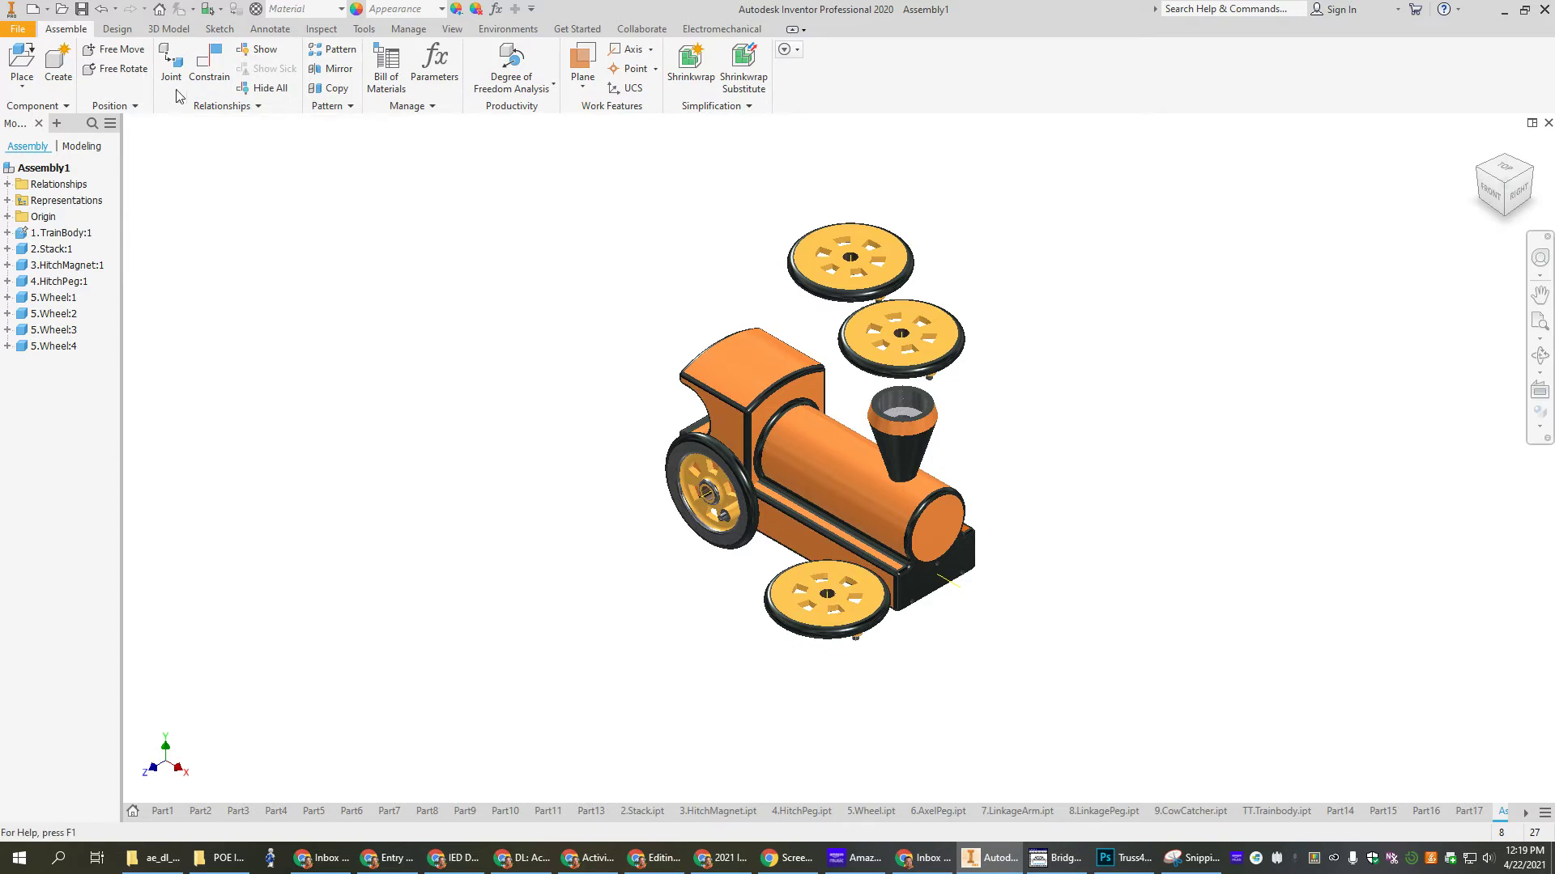
click(212, 81)
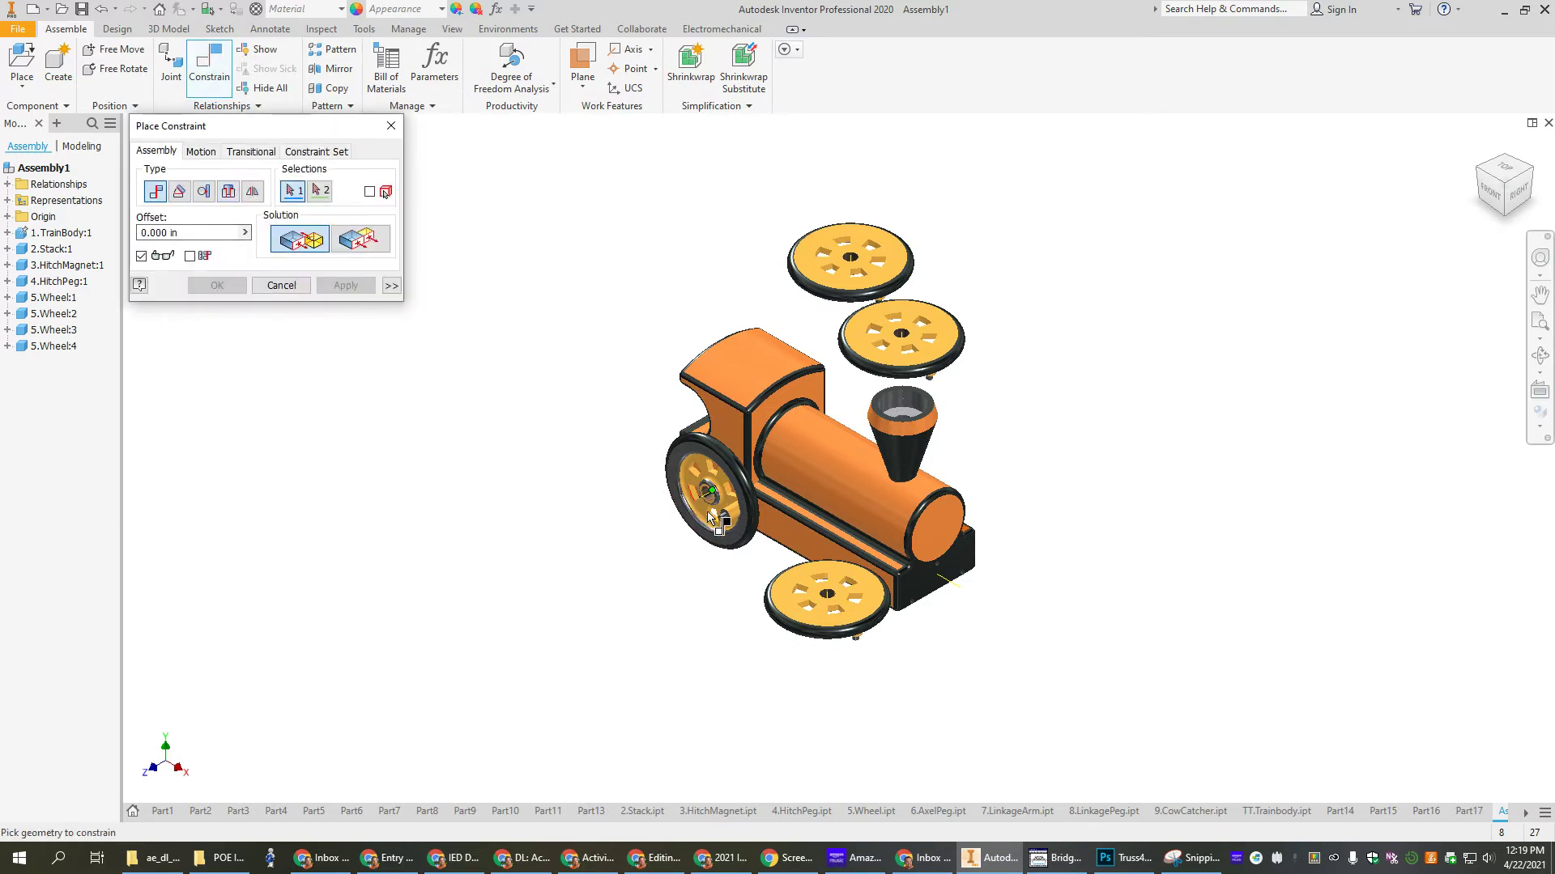
click(801, 576)
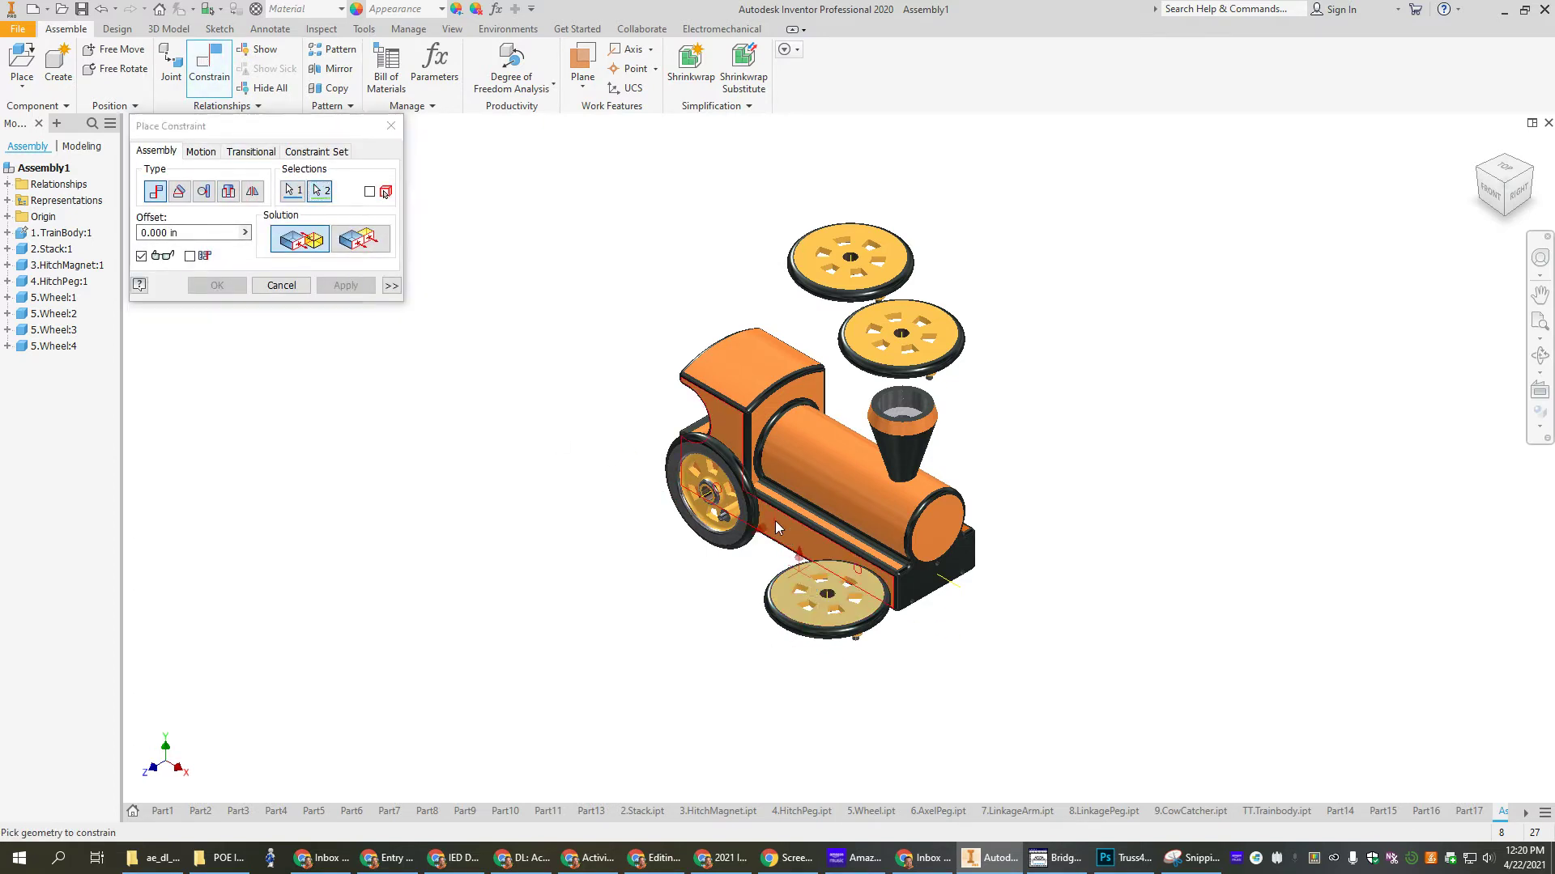
click(775, 527)
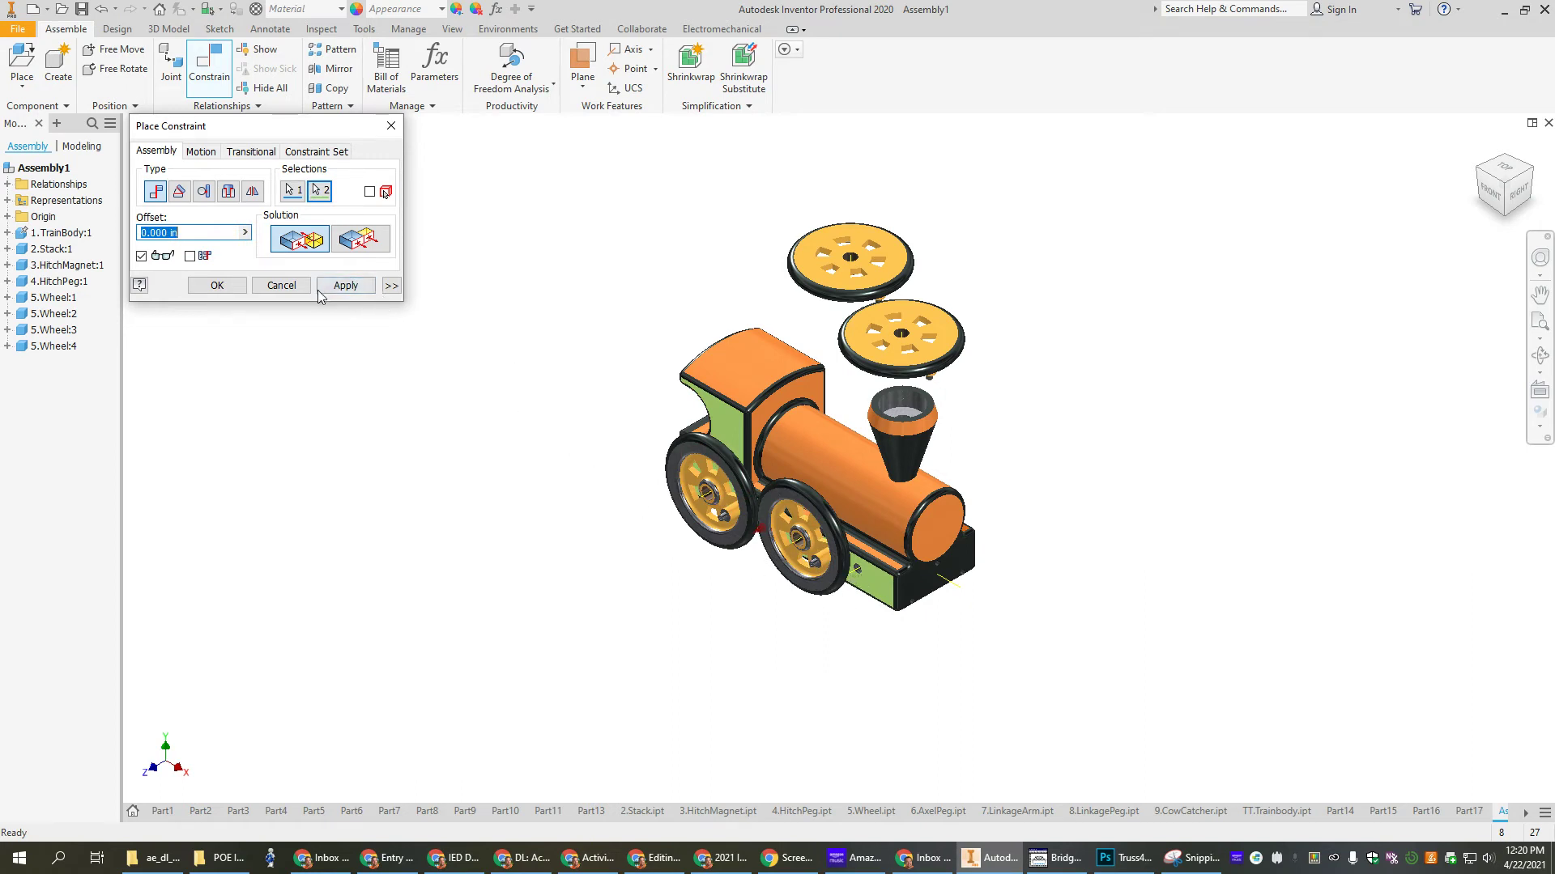
click(345, 288)
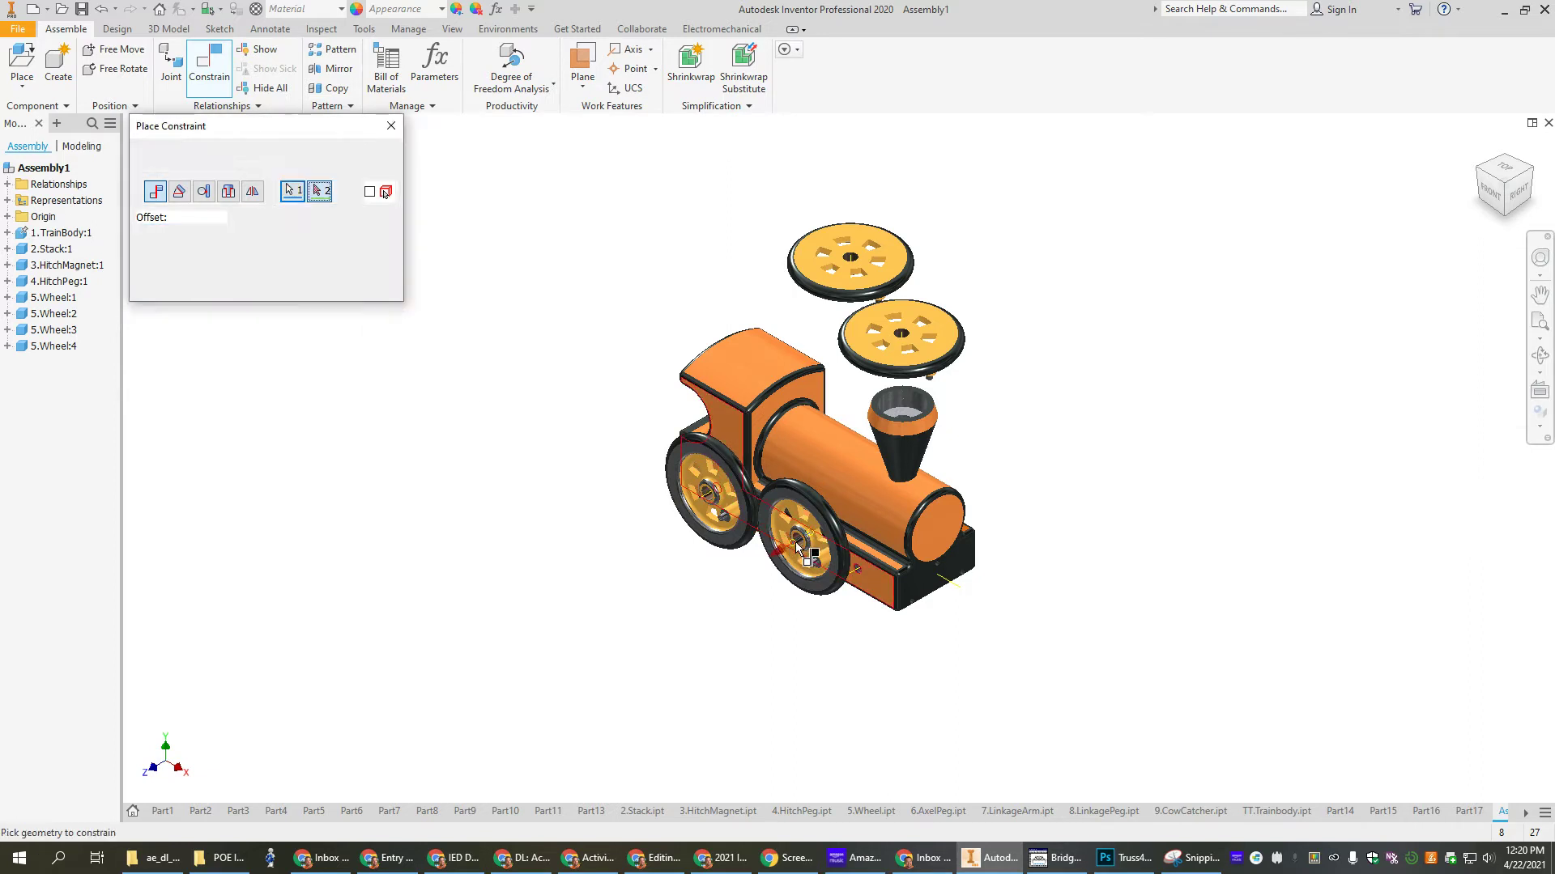
click(802, 551)
click(857, 572)
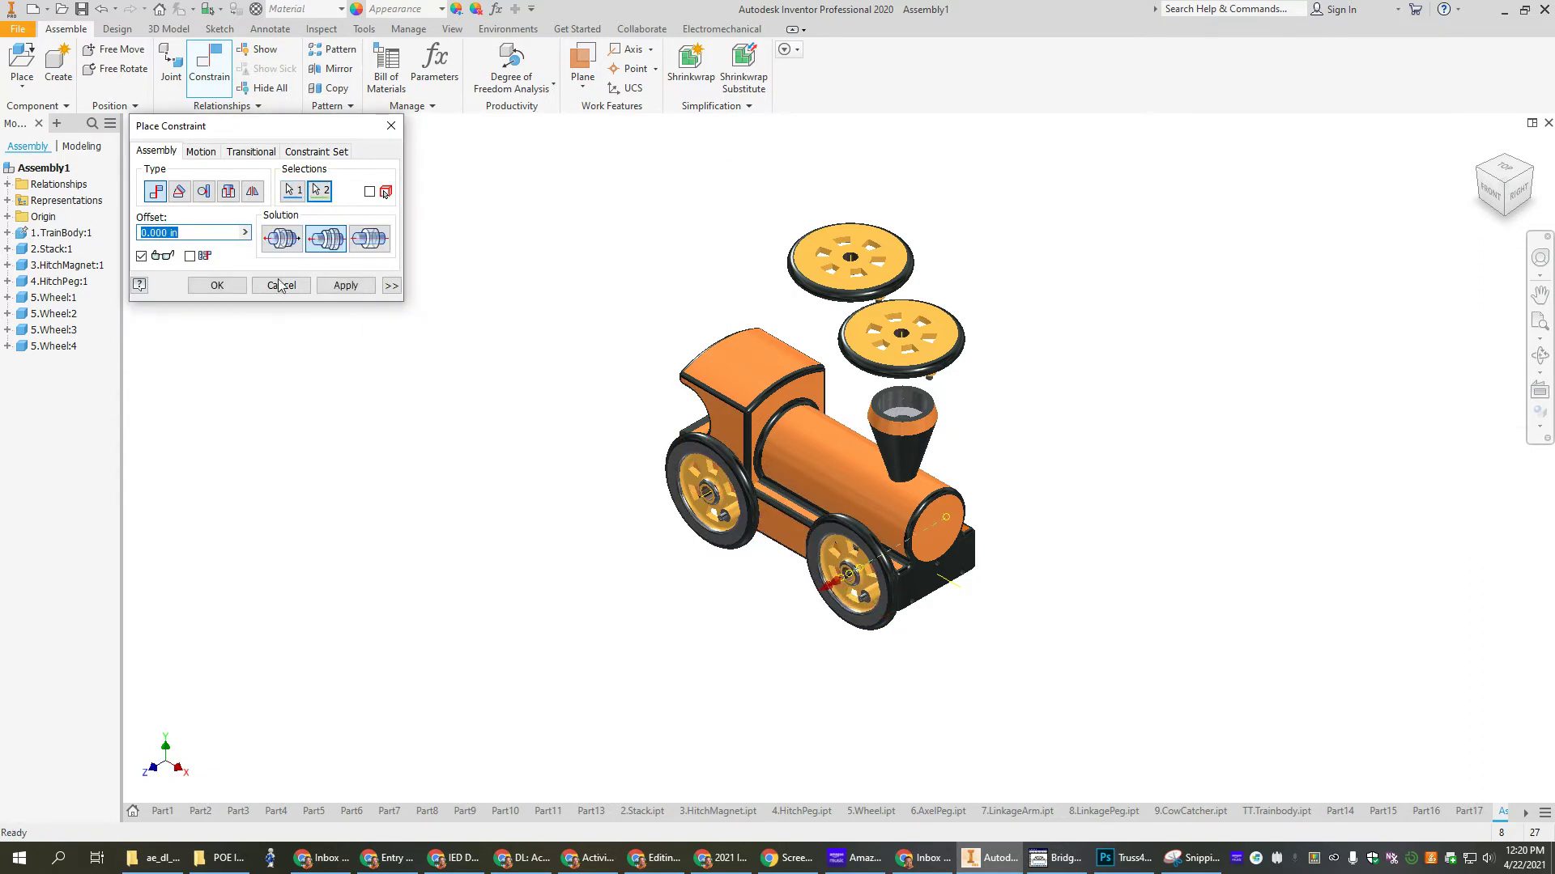
click(348, 286)
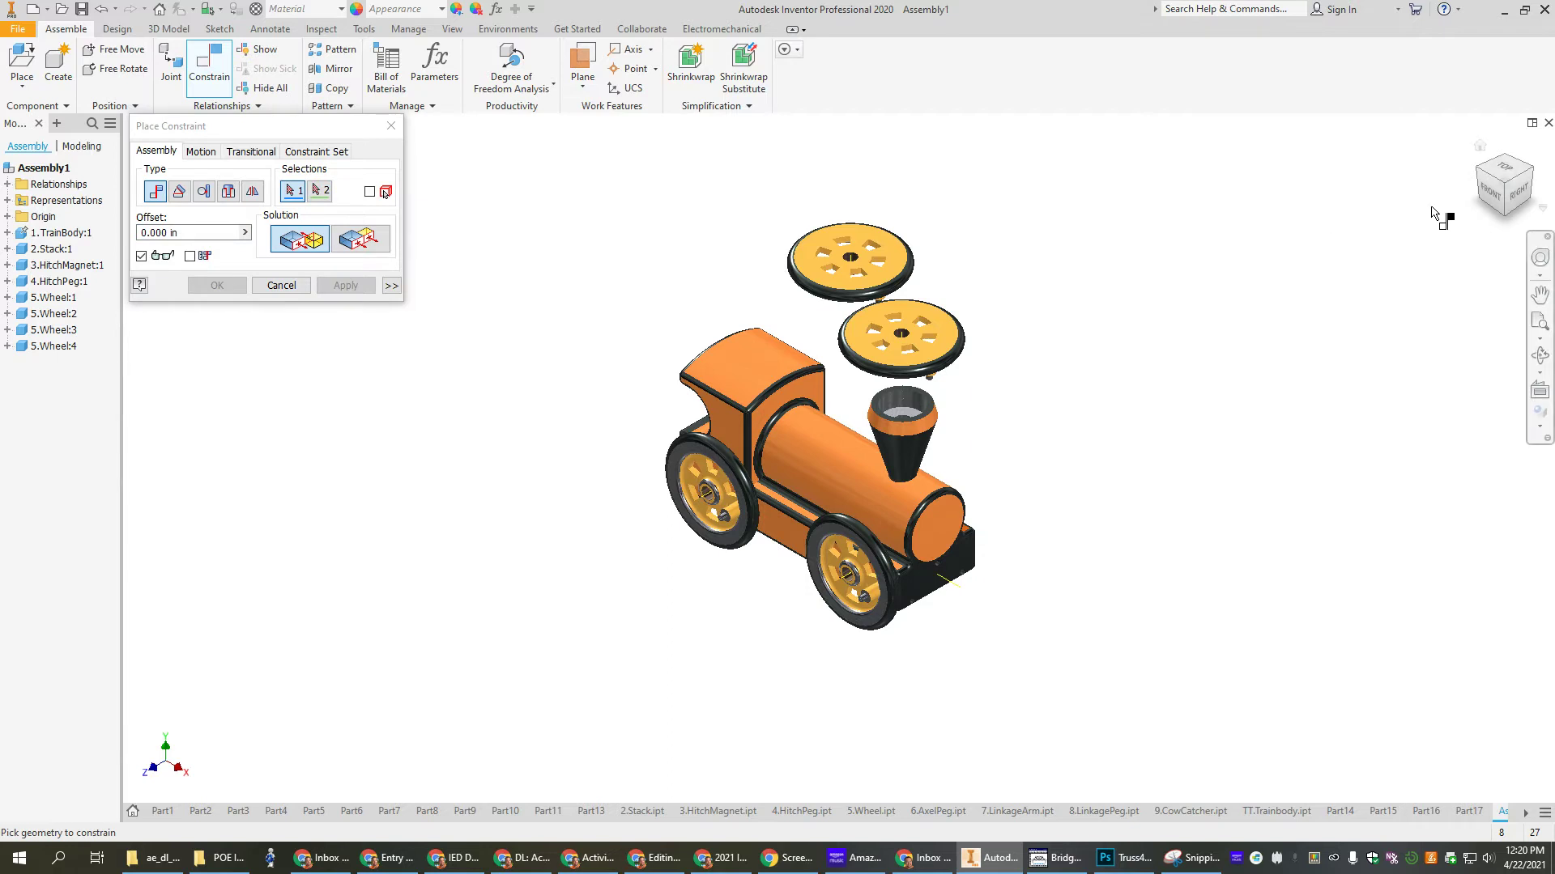
Mate a third wheel's flat inner face to the opposite side of the train body, and its axis to that side's front axle hole.
click(1528, 174)
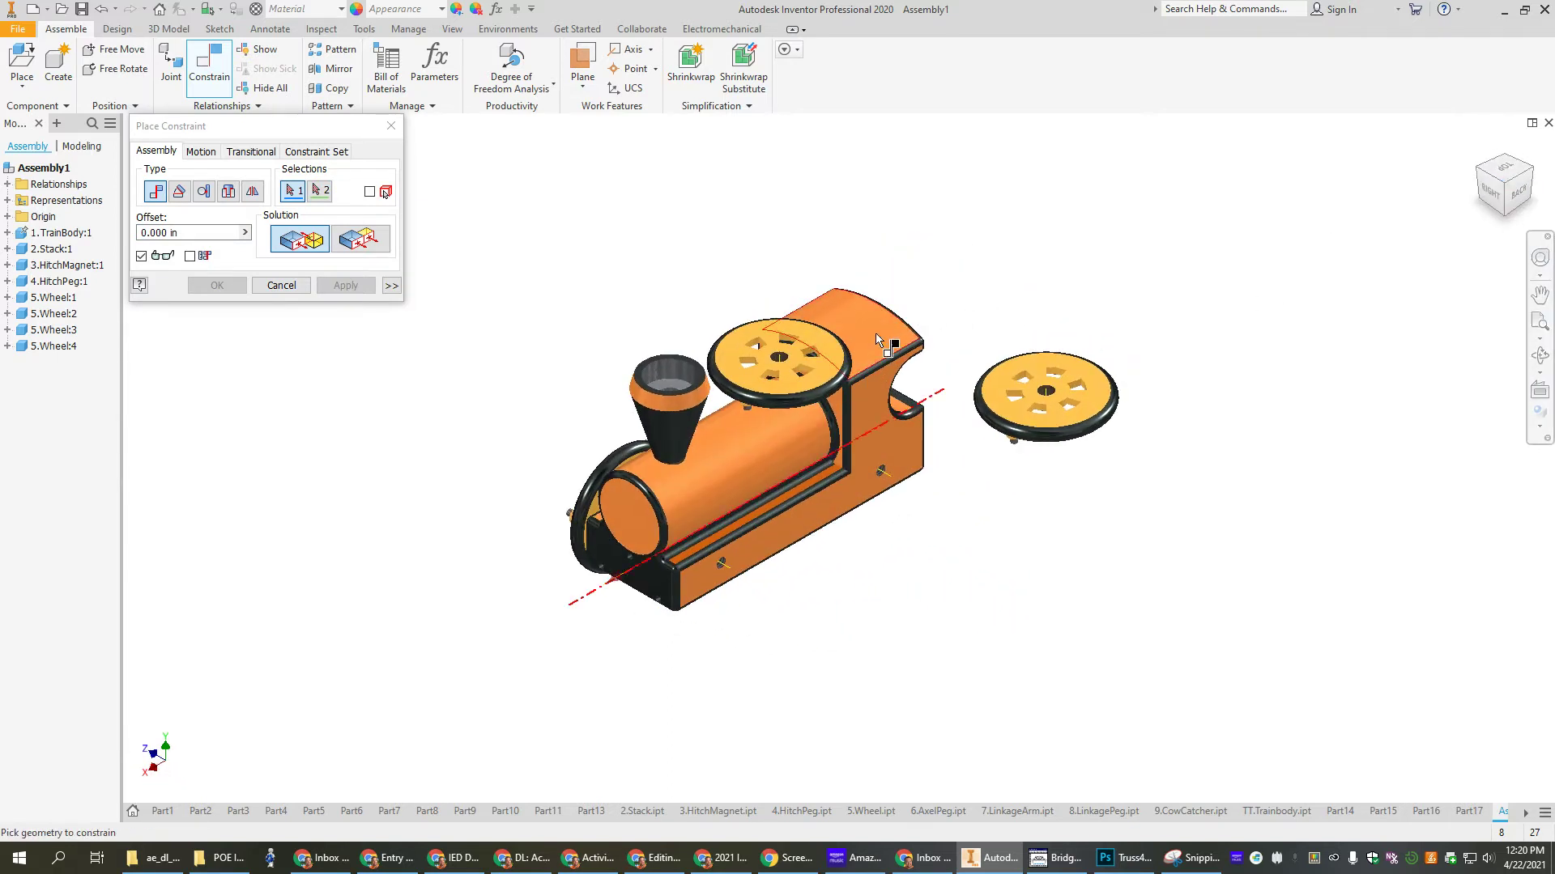
click(817, 344)
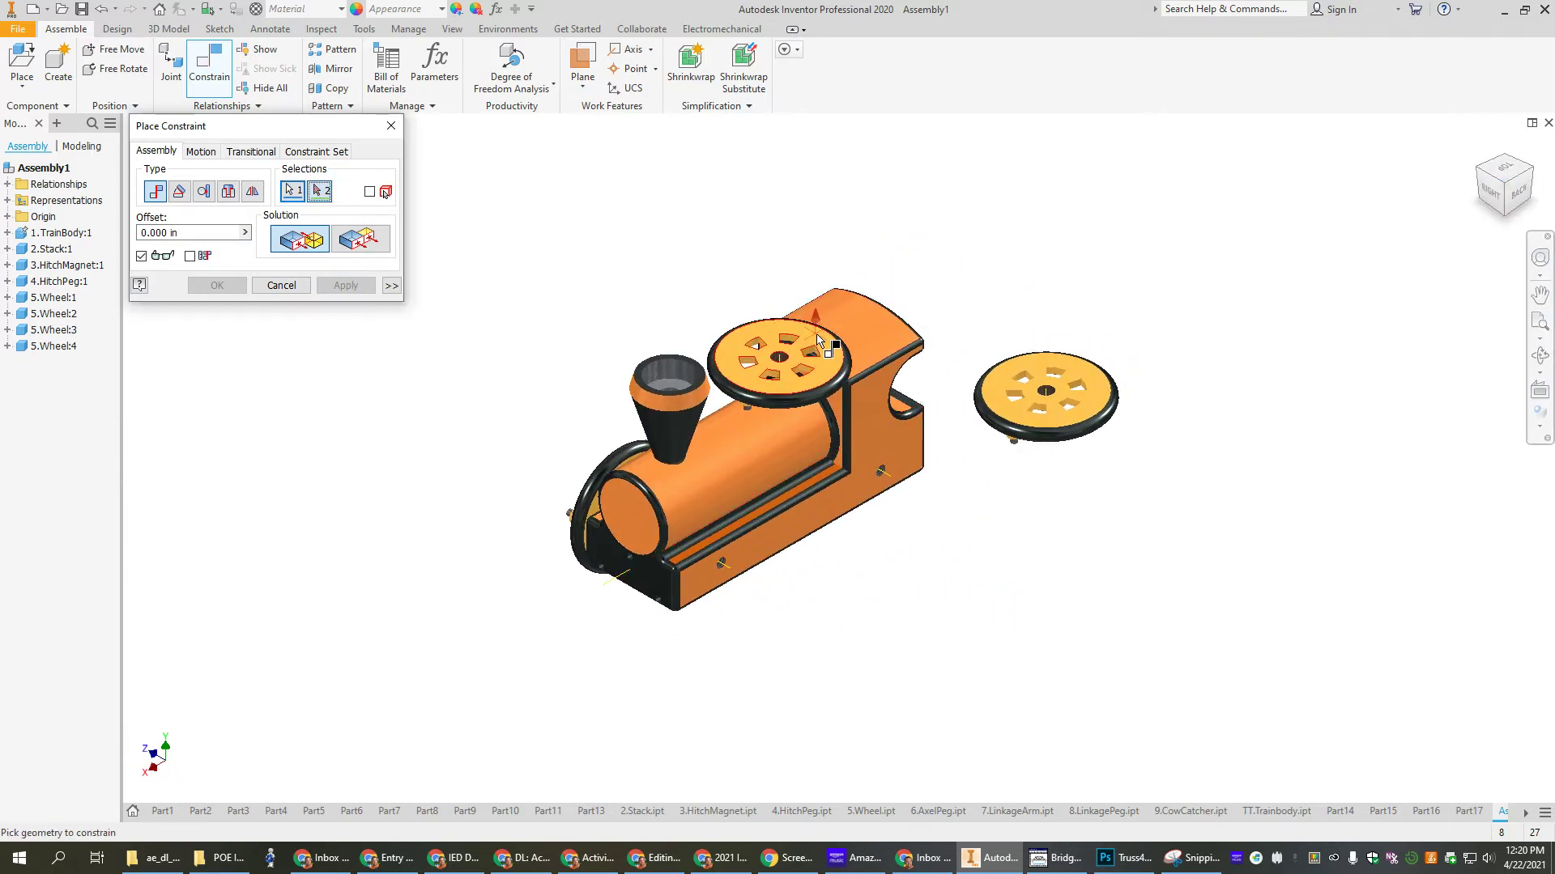
click(827, 516)
click(345, 292)
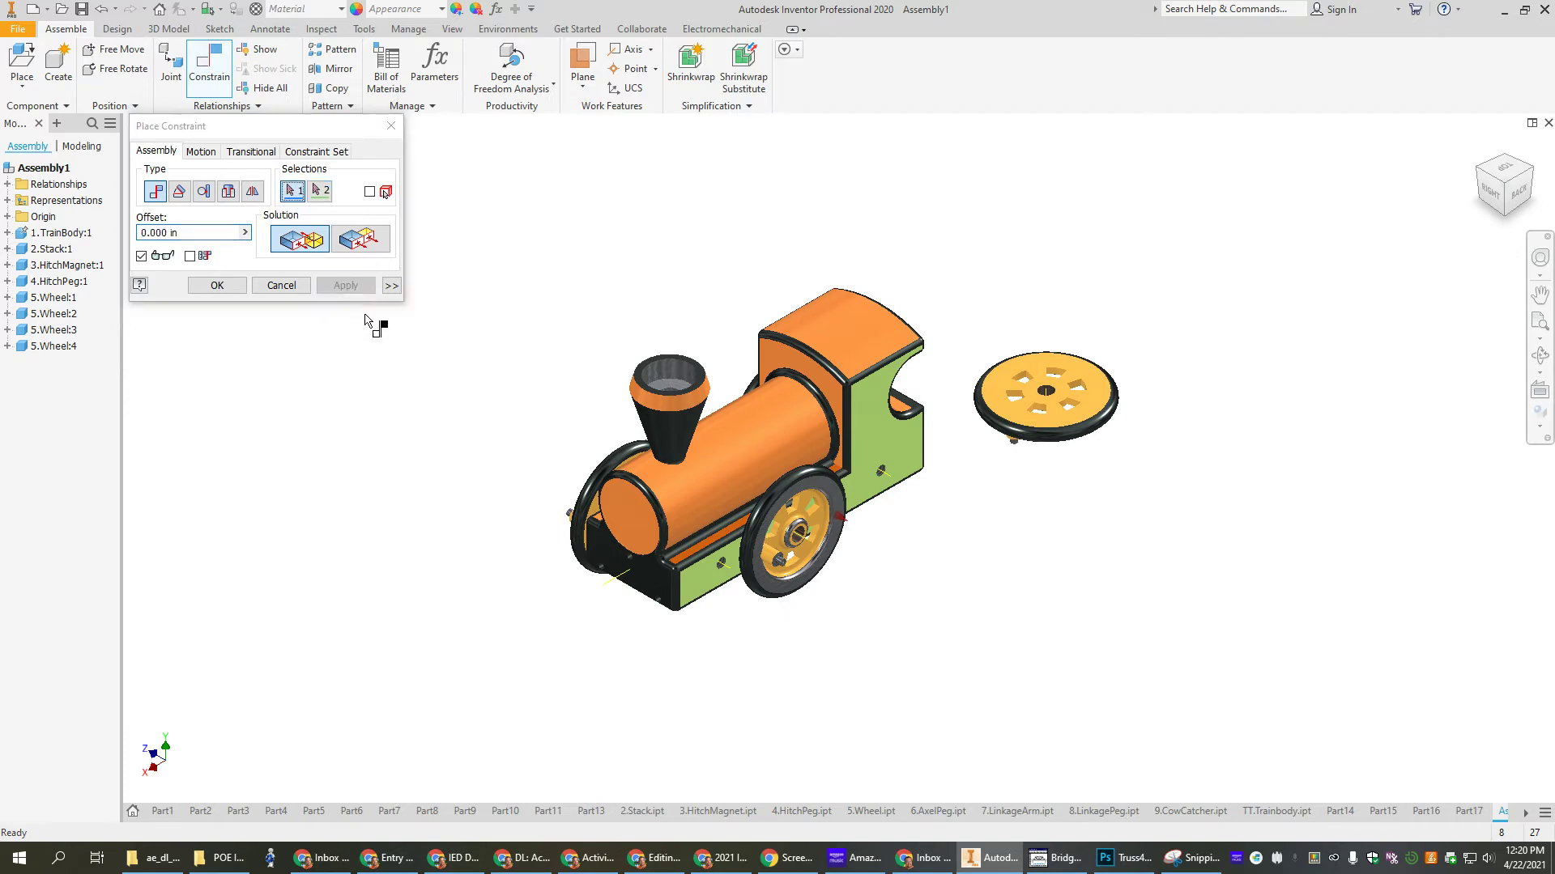
click(805, 539)
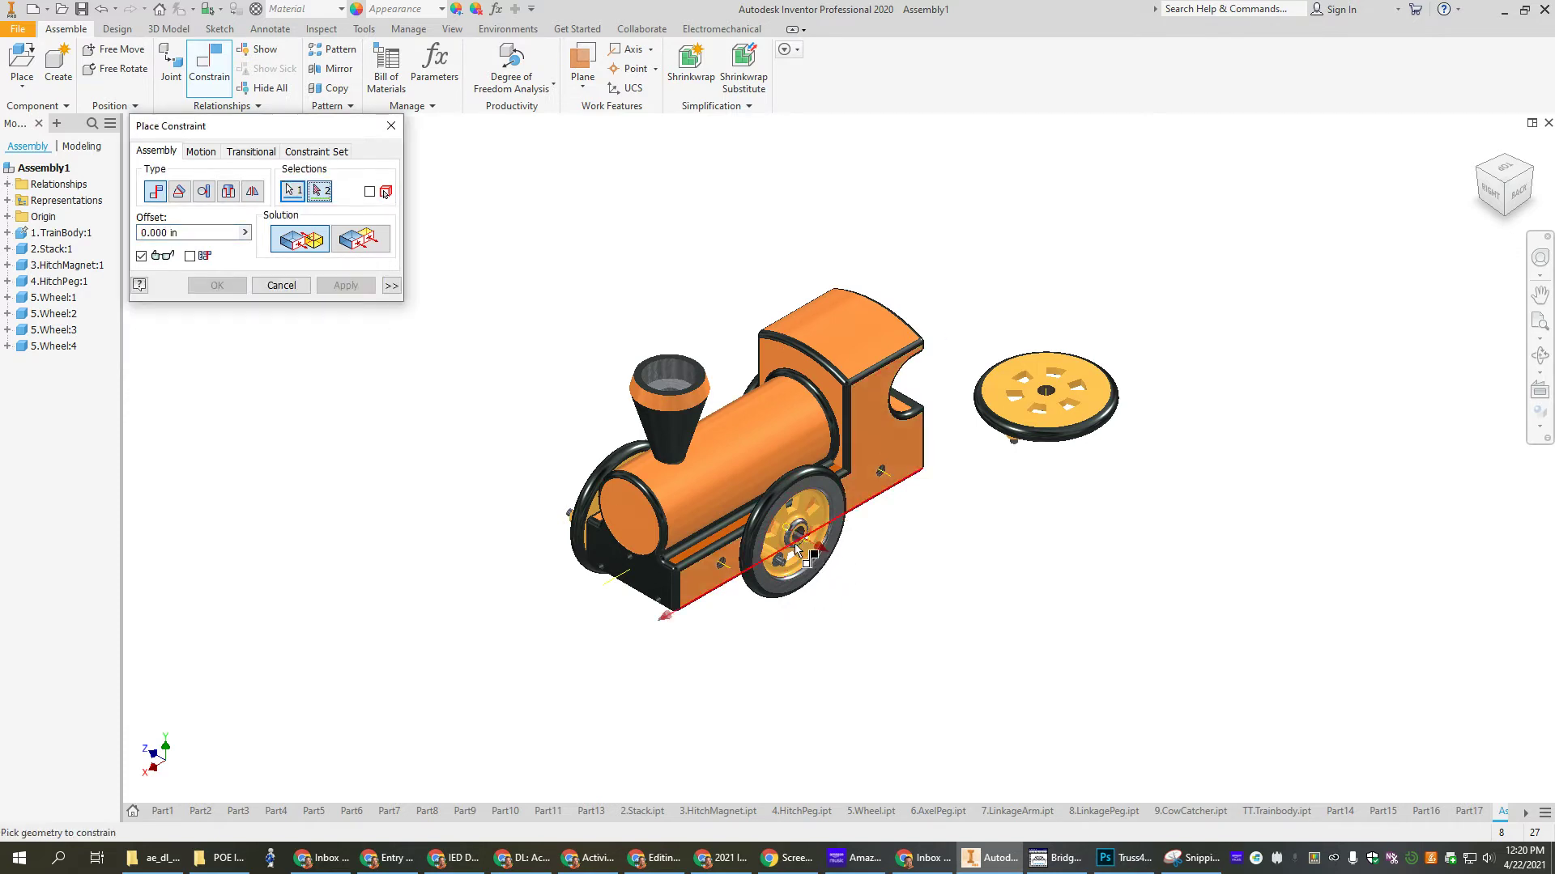
click(720, 563)
click(348, 289)
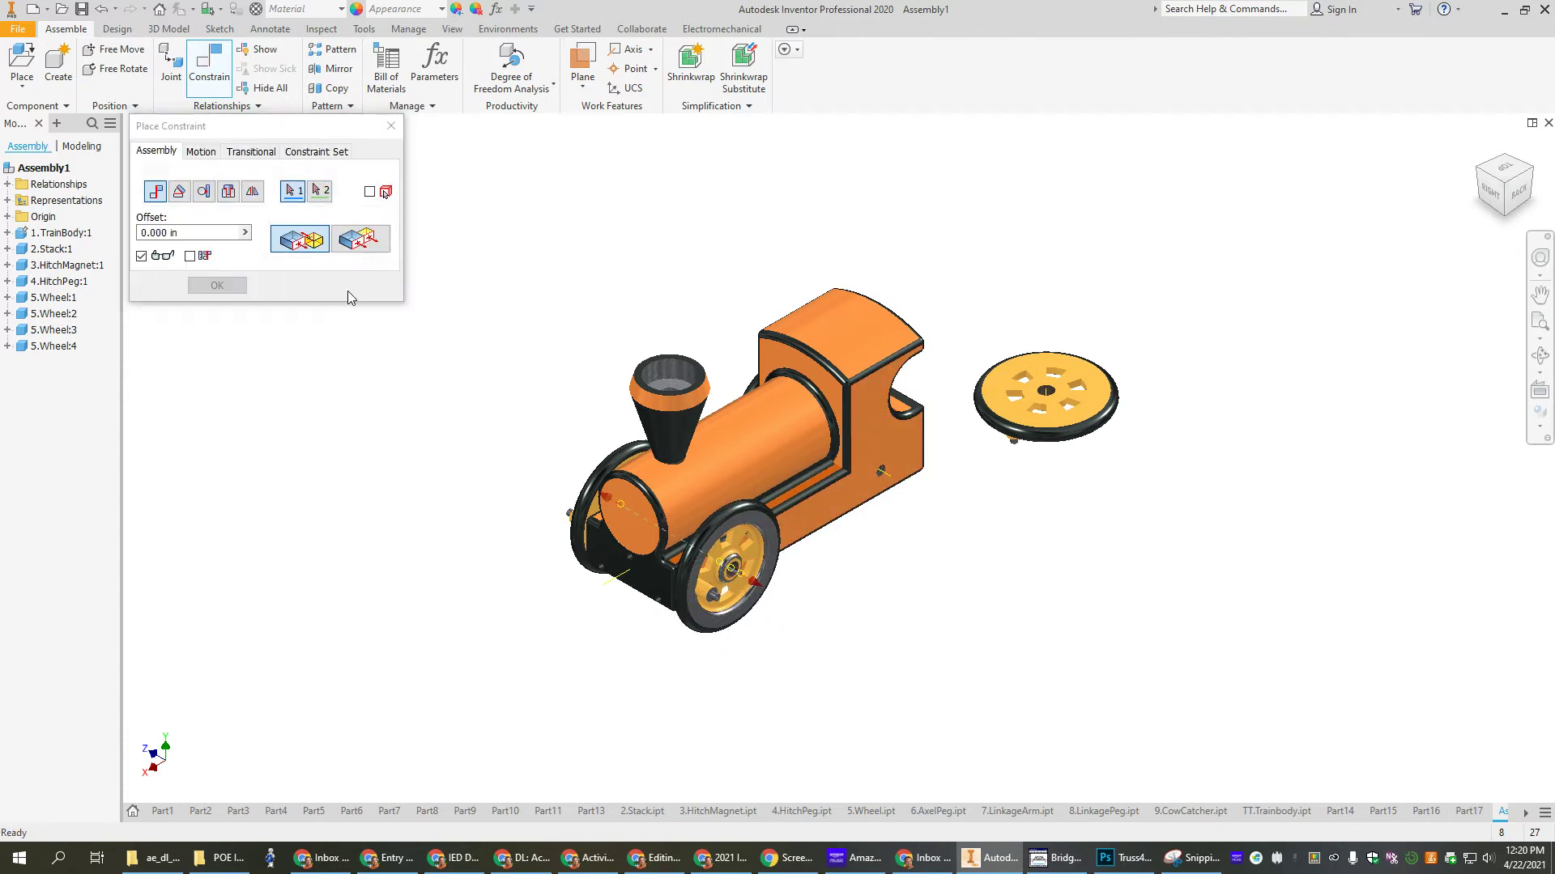
Mate the last loose wheel's flat inner face to the body's second side, and its axis to the rear axle hole.
click(982, 397)
click(884, 446)
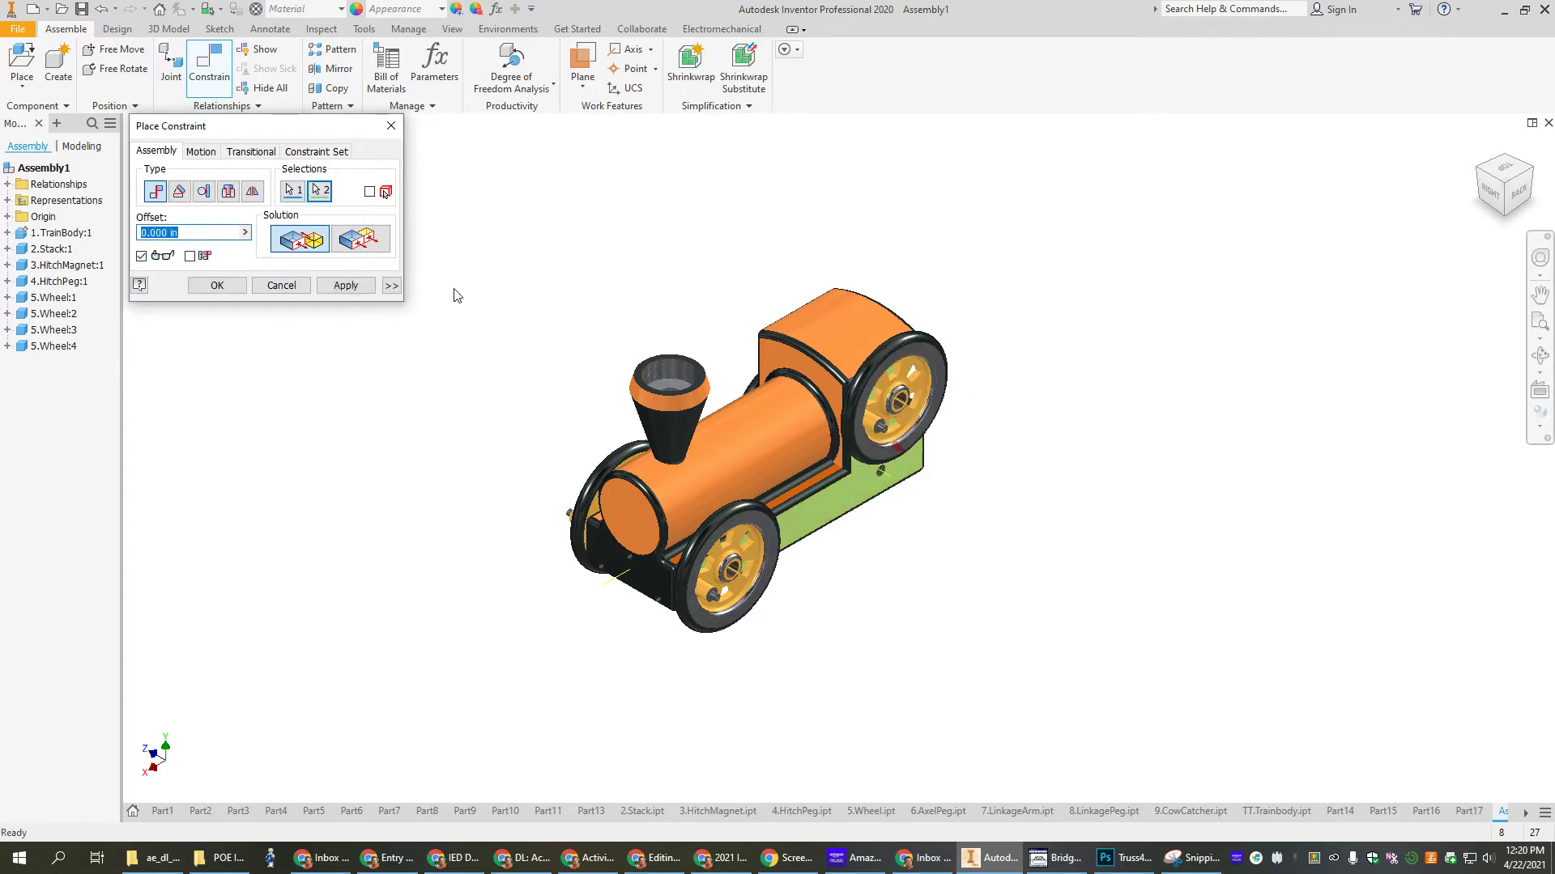
click(346, 285)
click(914, 413)
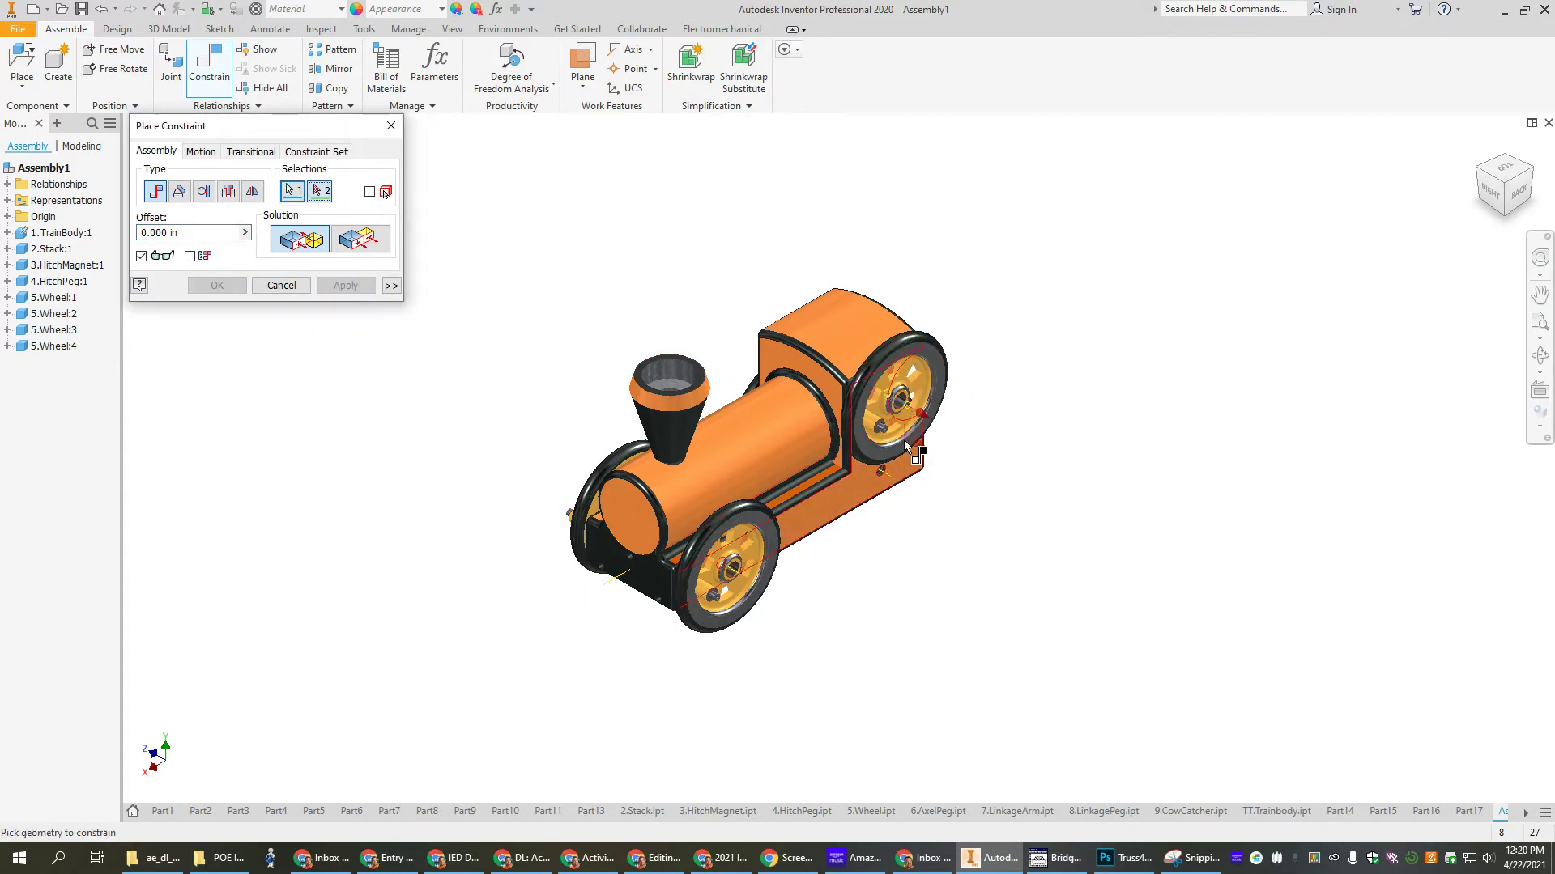
click(899, 478)
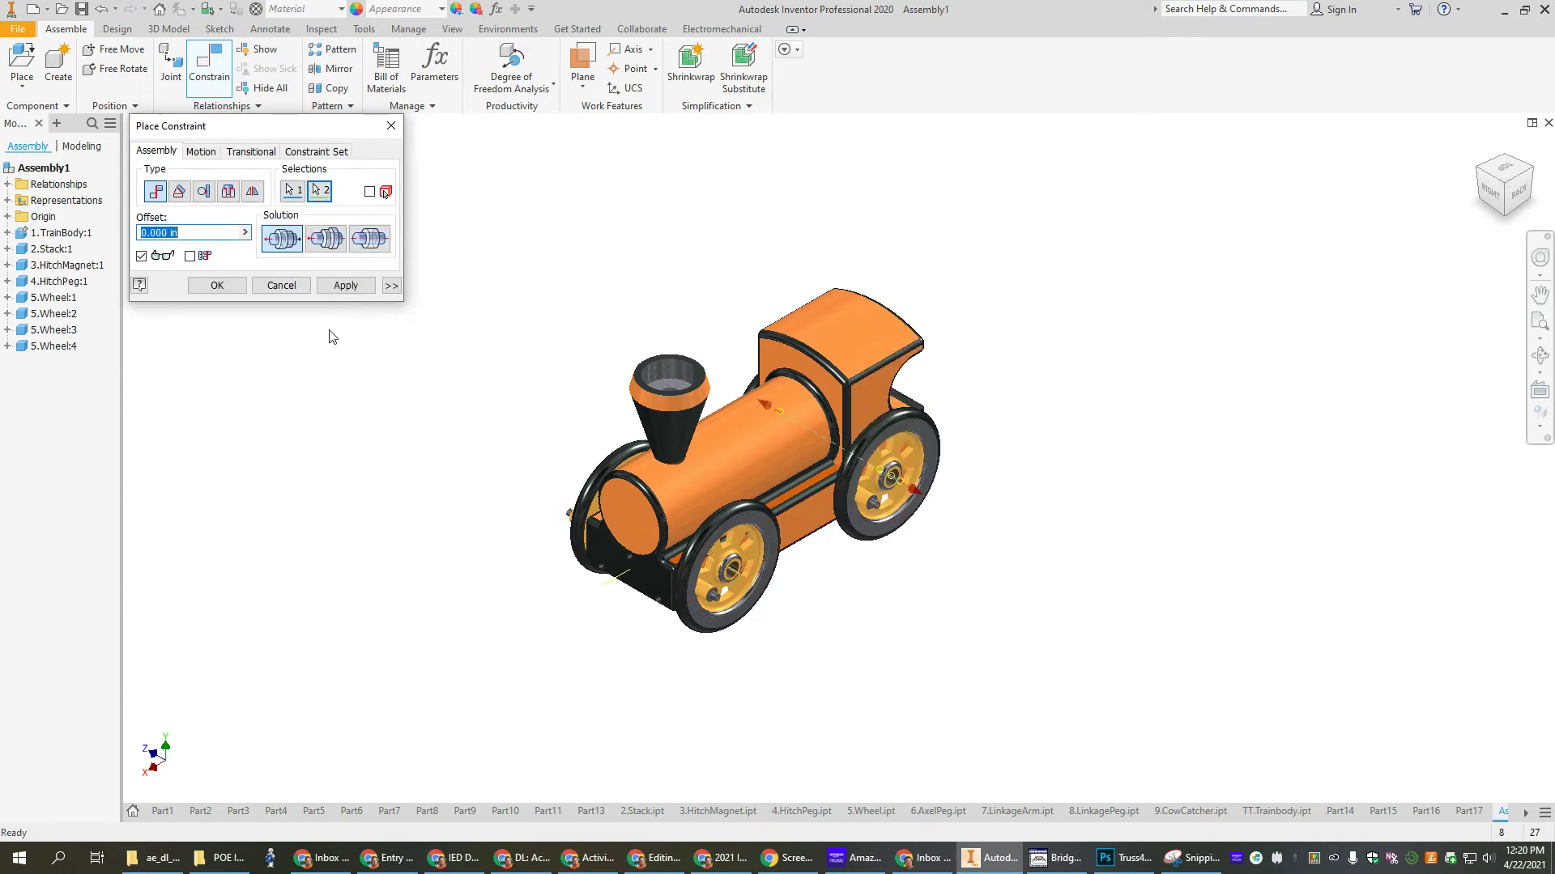
click(342, 287)
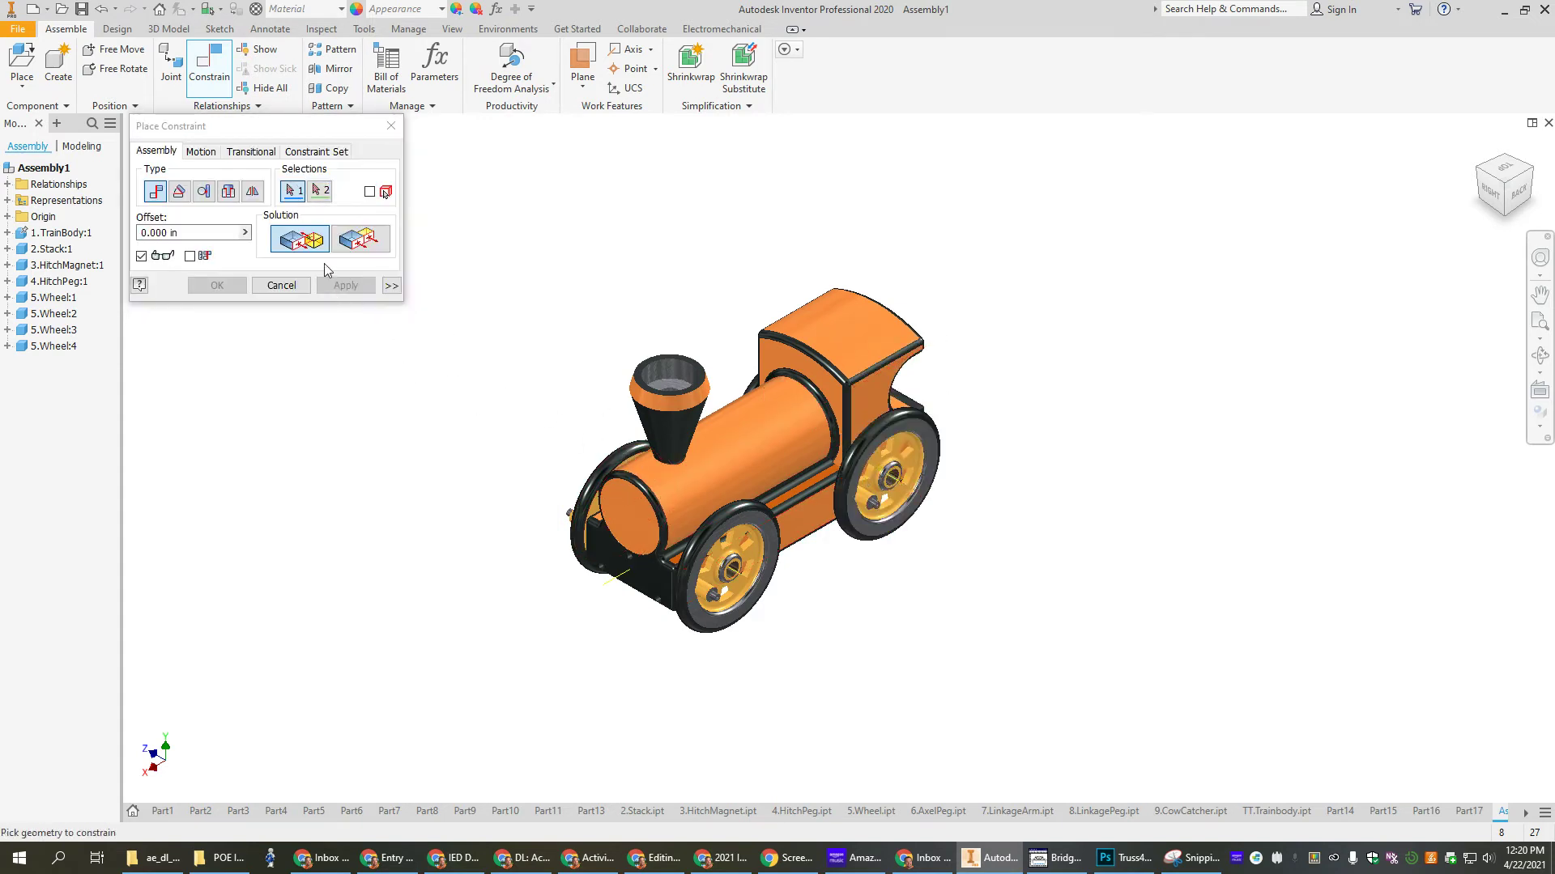
click(281, 285)
Spin the front wheel to test its rotation, and check the degrees of freedom of all placed components.
click(769, 530)
drag(701, 520, 664, 340)
click(515, 61)
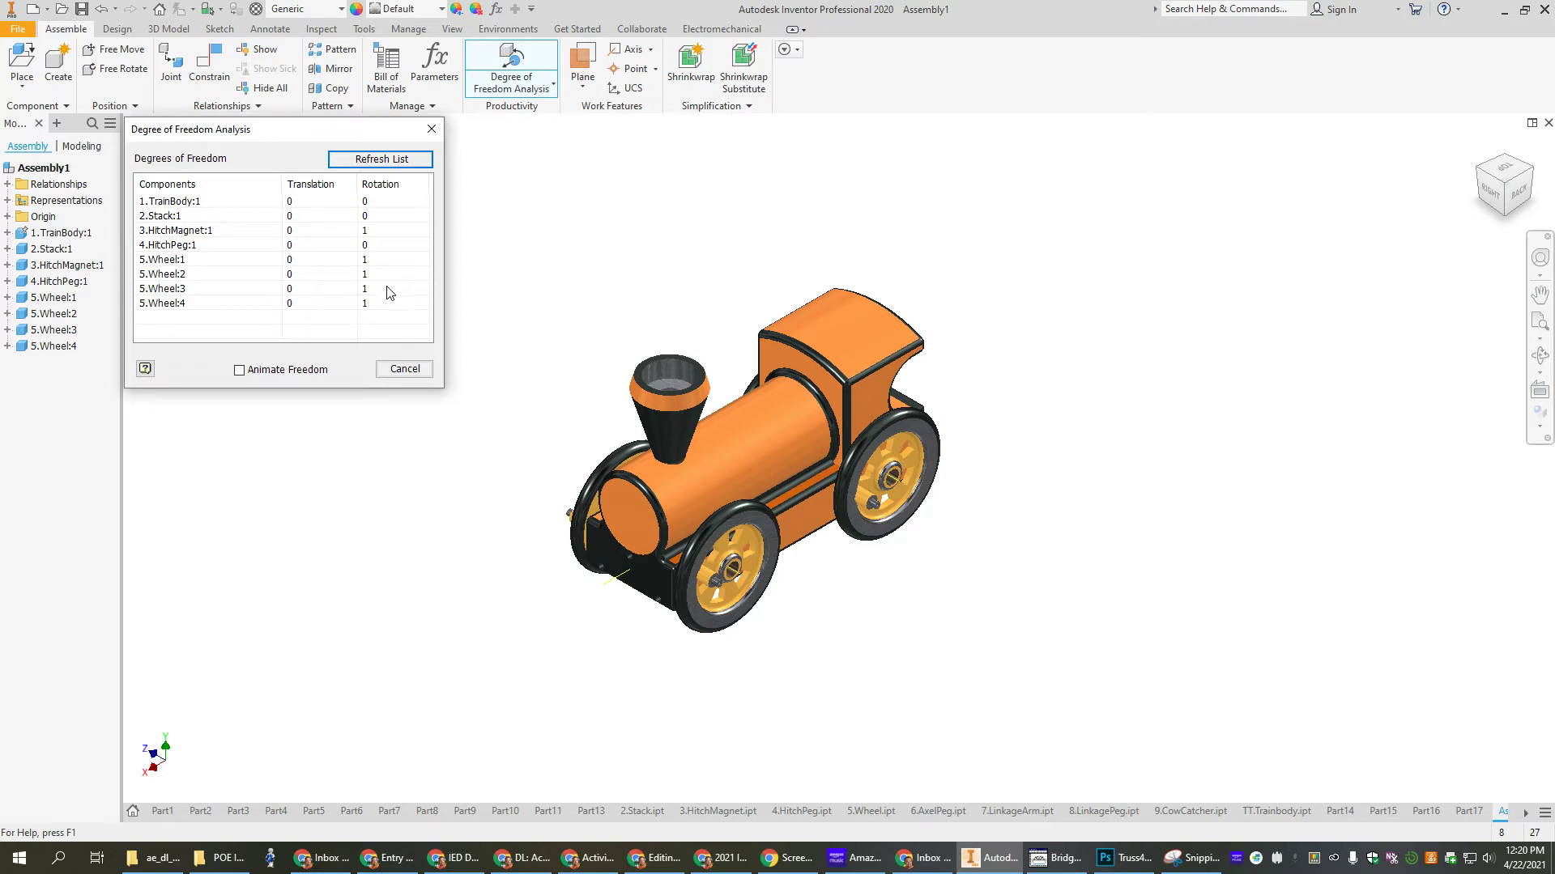
click(404, 370)
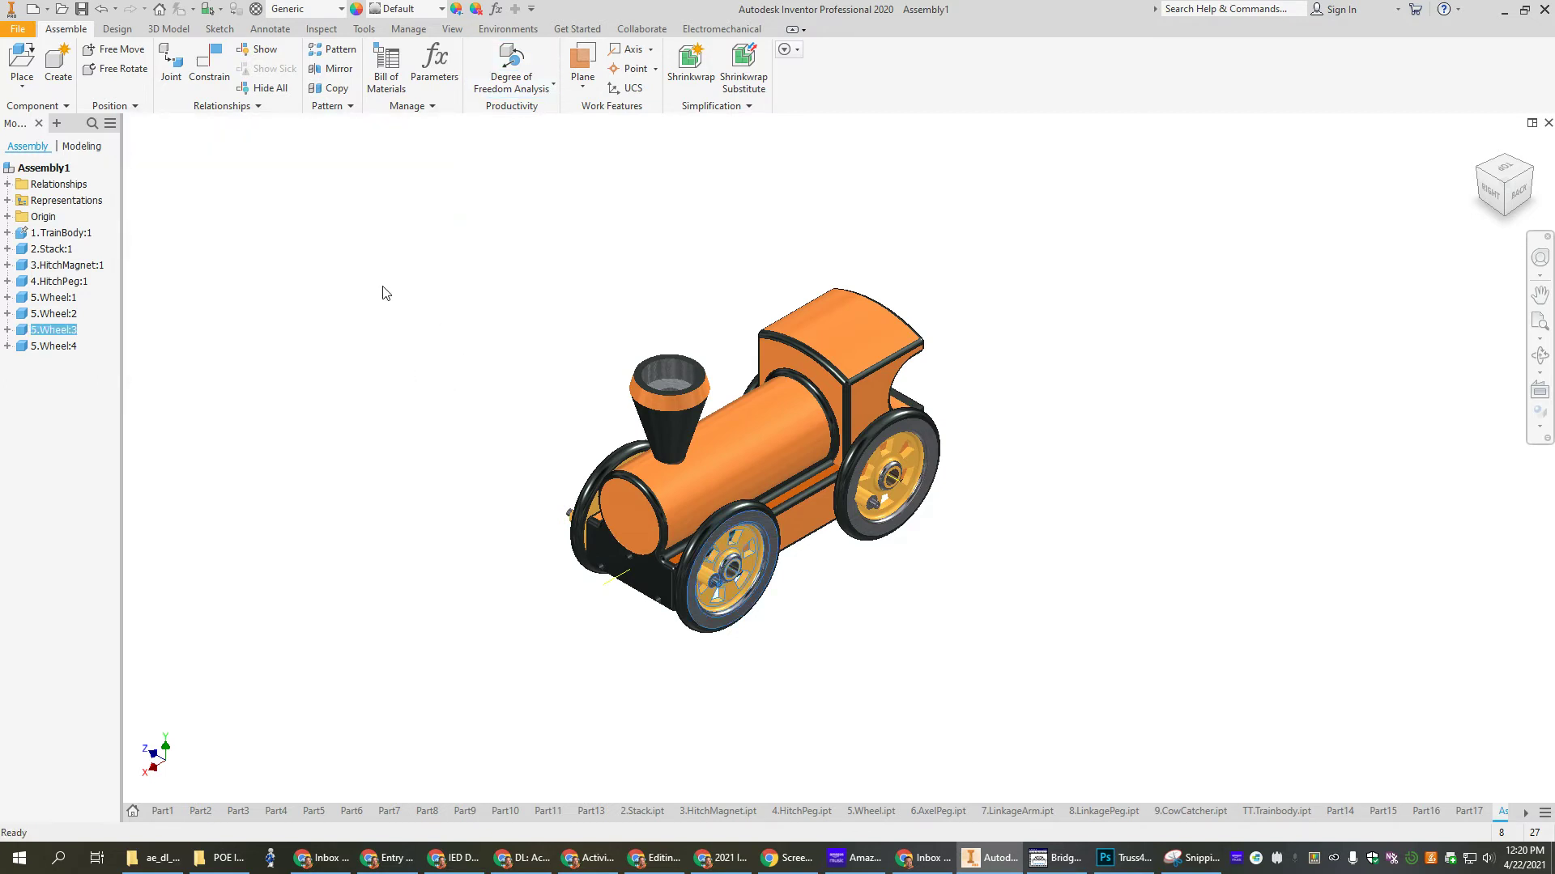
Place four instances of 6.AxelPeg.ipt in the empty space around the train, two on each side.
click(18, 60)
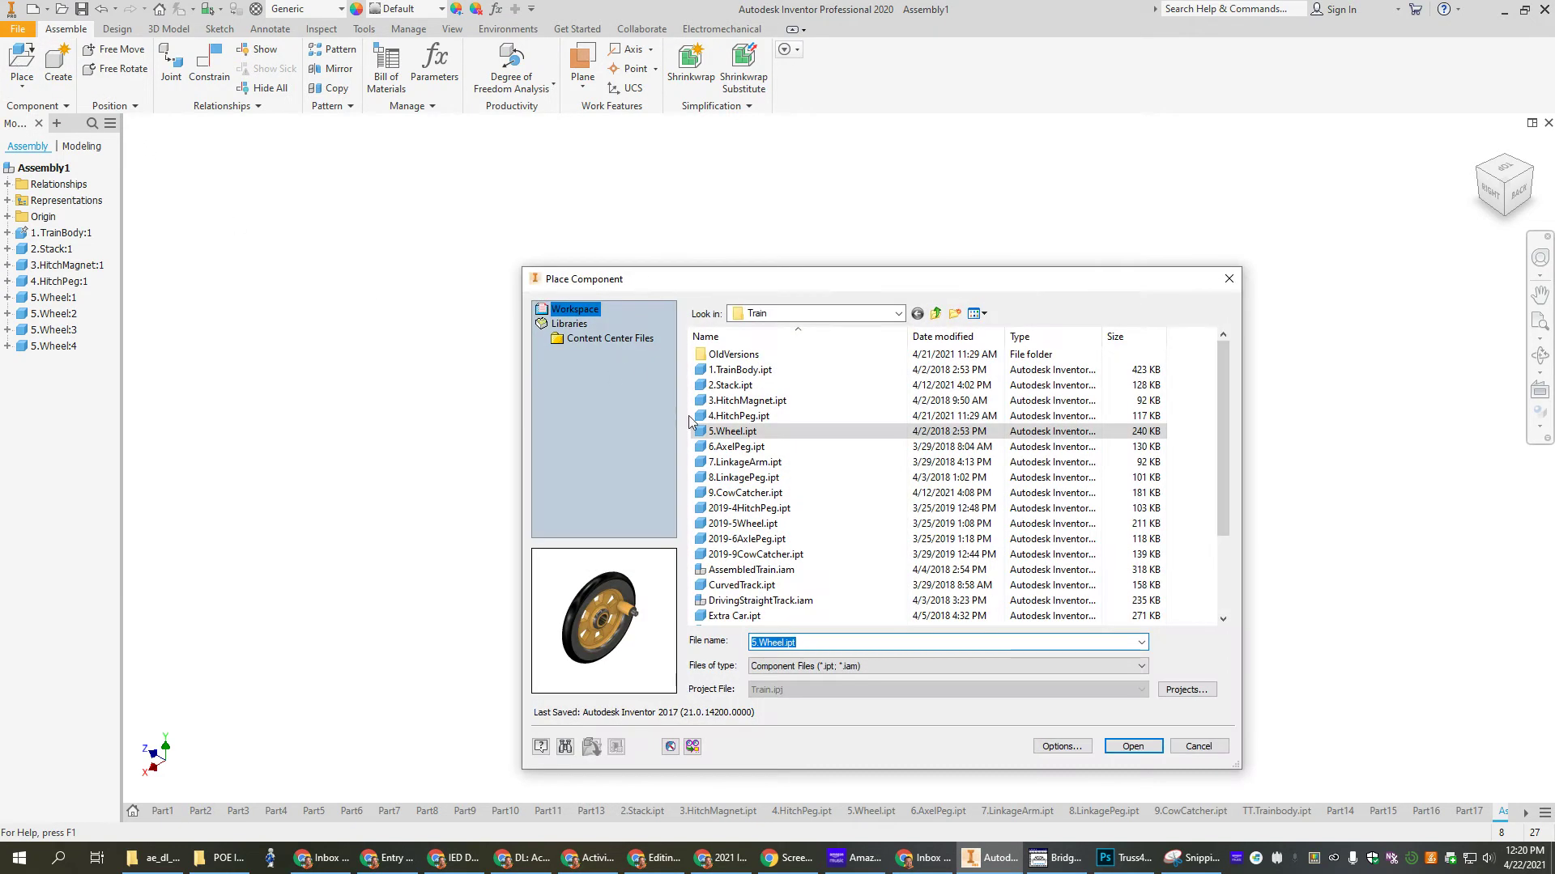
click(737, 447)
click(1133, 745)
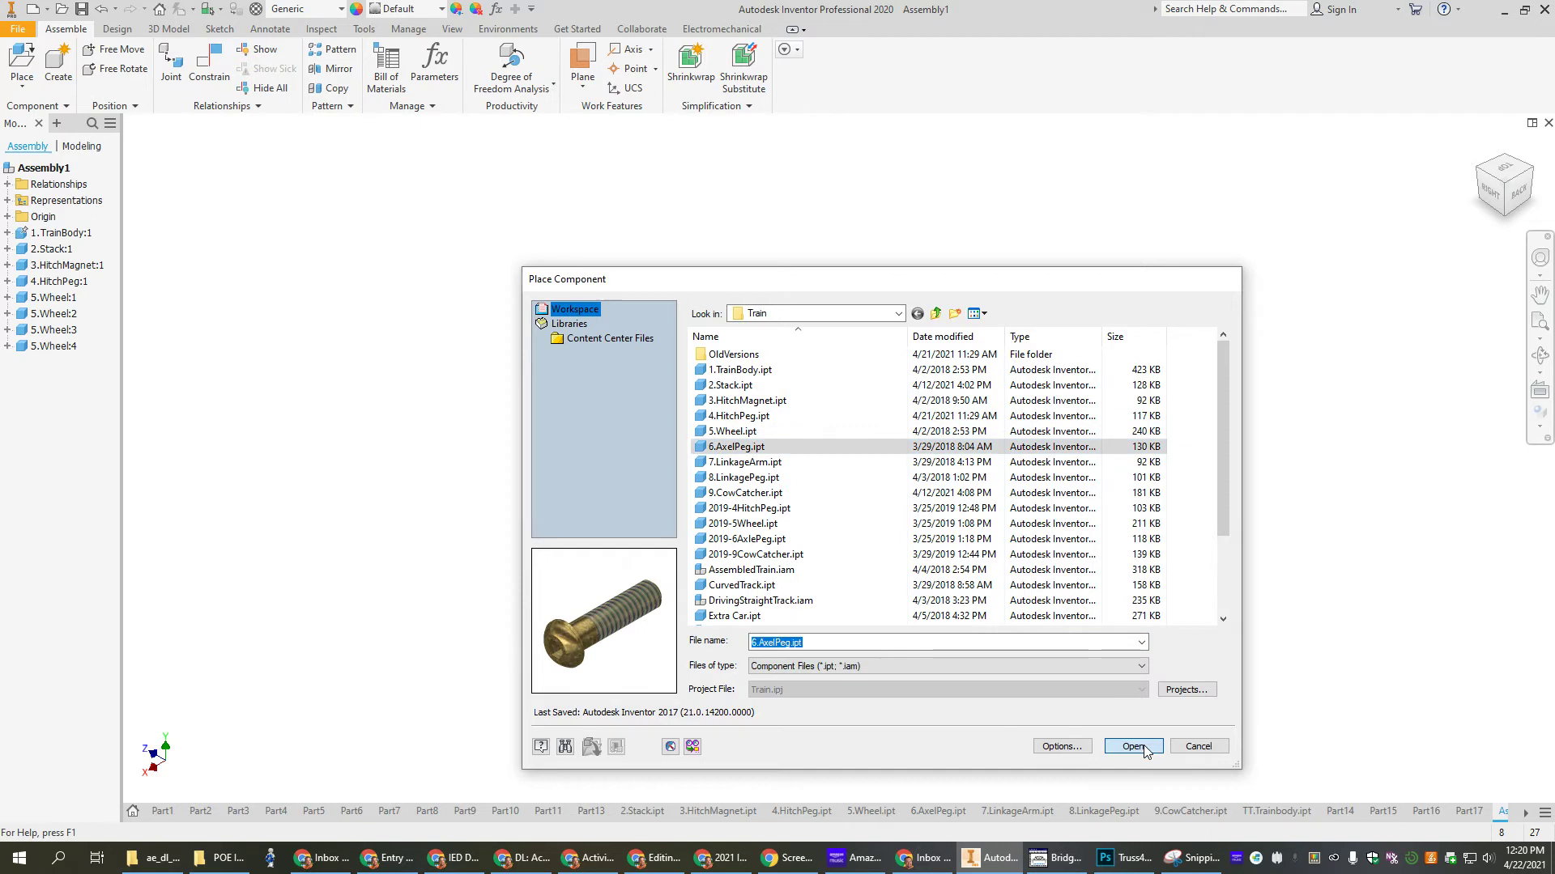
click(1088, 461)
click(994, 559)
click(726, 243)
click(531, 369)
key(Escape)
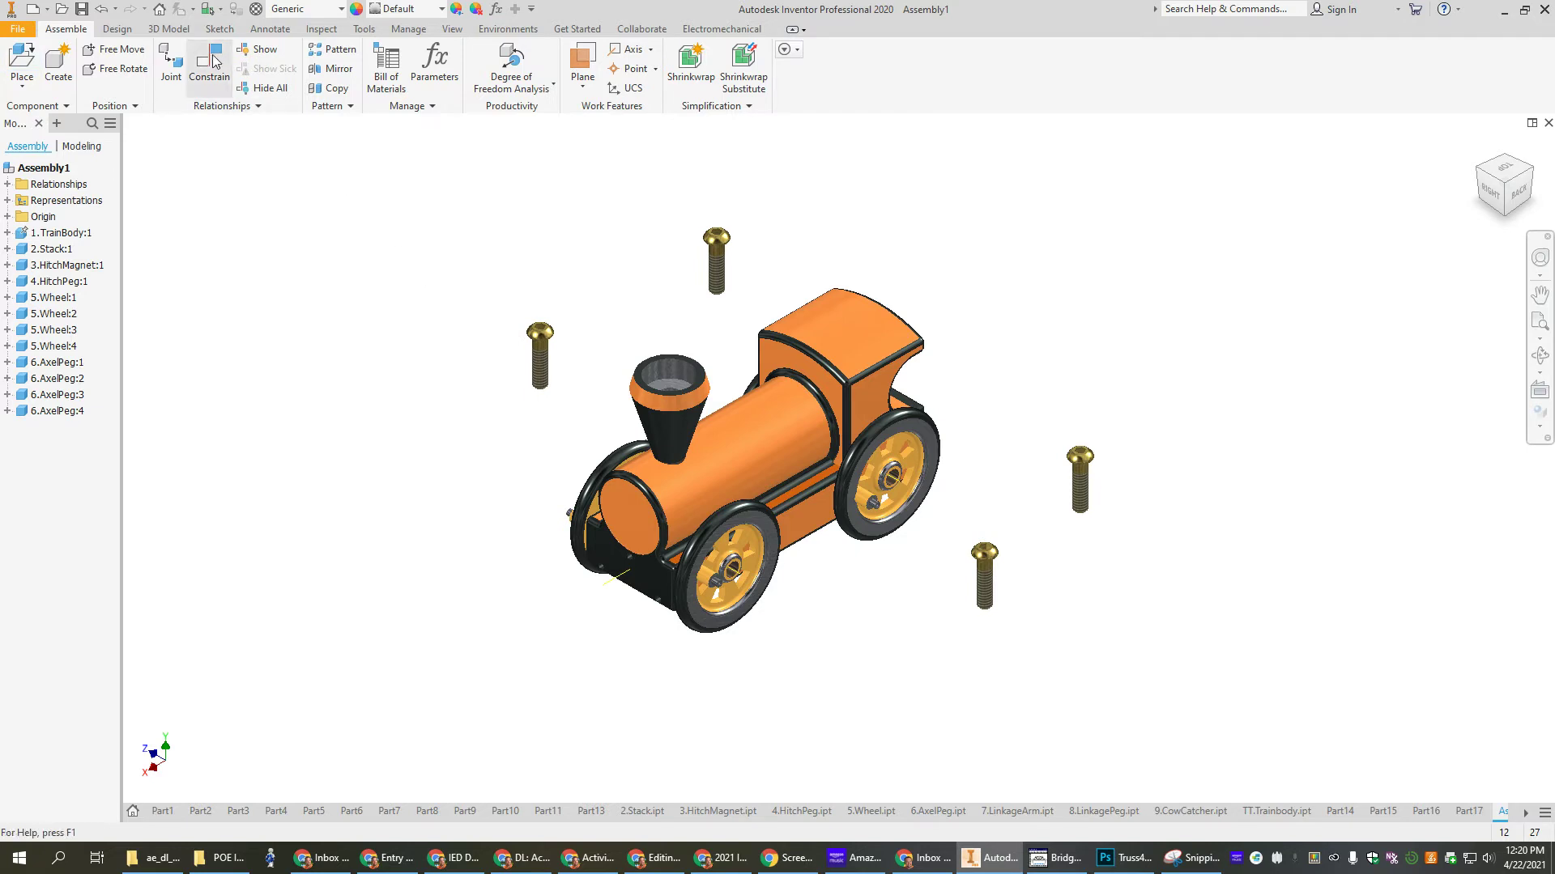
Apply an Insert constraint between the edge under an axel peg's head and the center hole edge of the near front wheel.
click(229, 192)
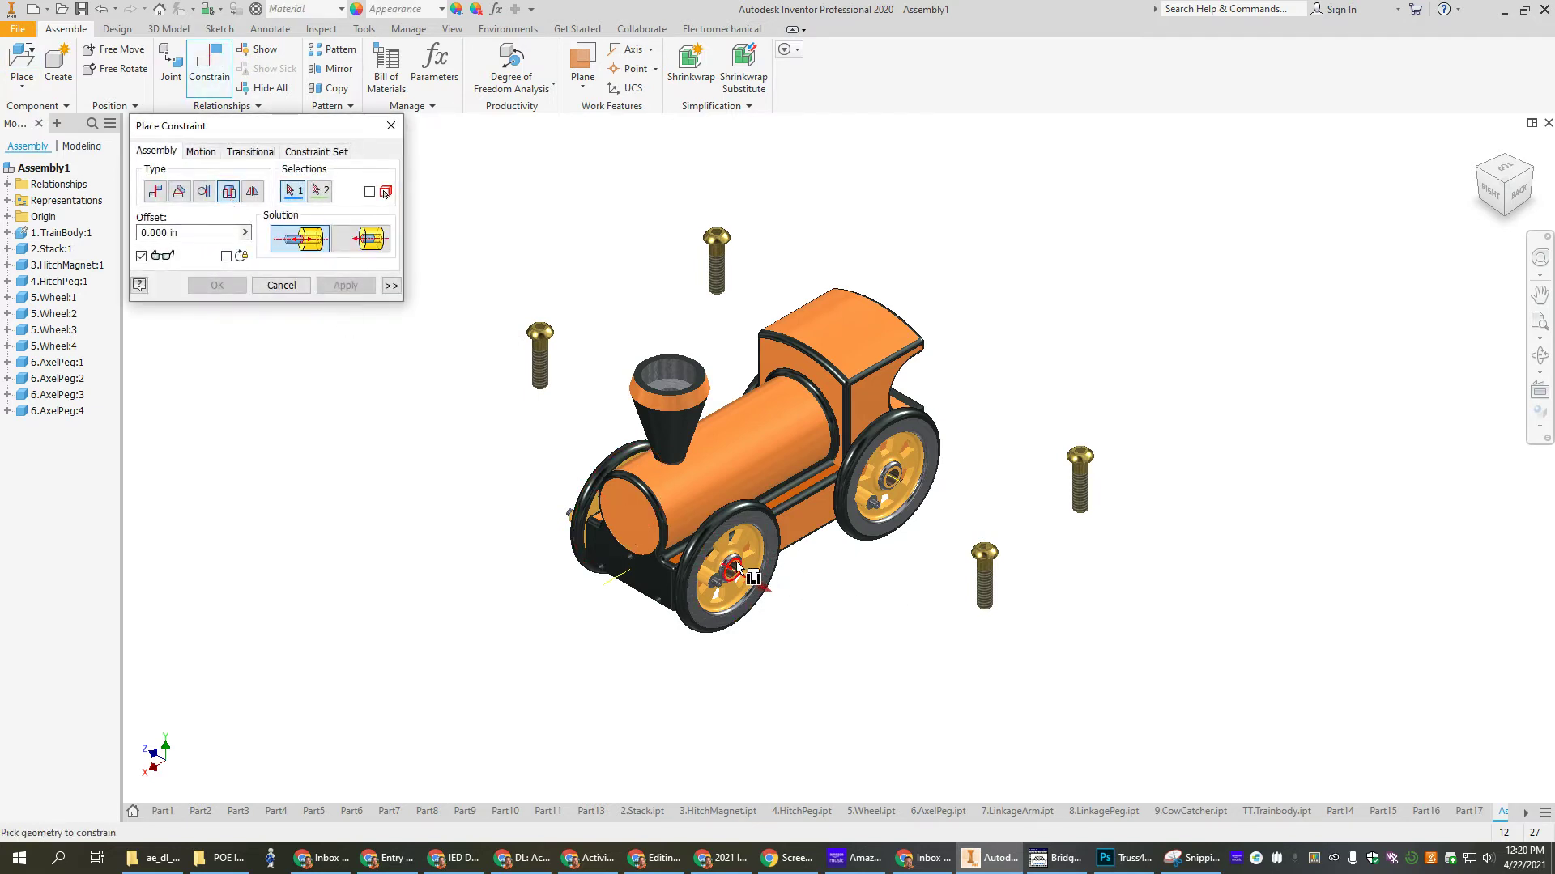
shift+middle_drag(1034, 628, 999, 590)
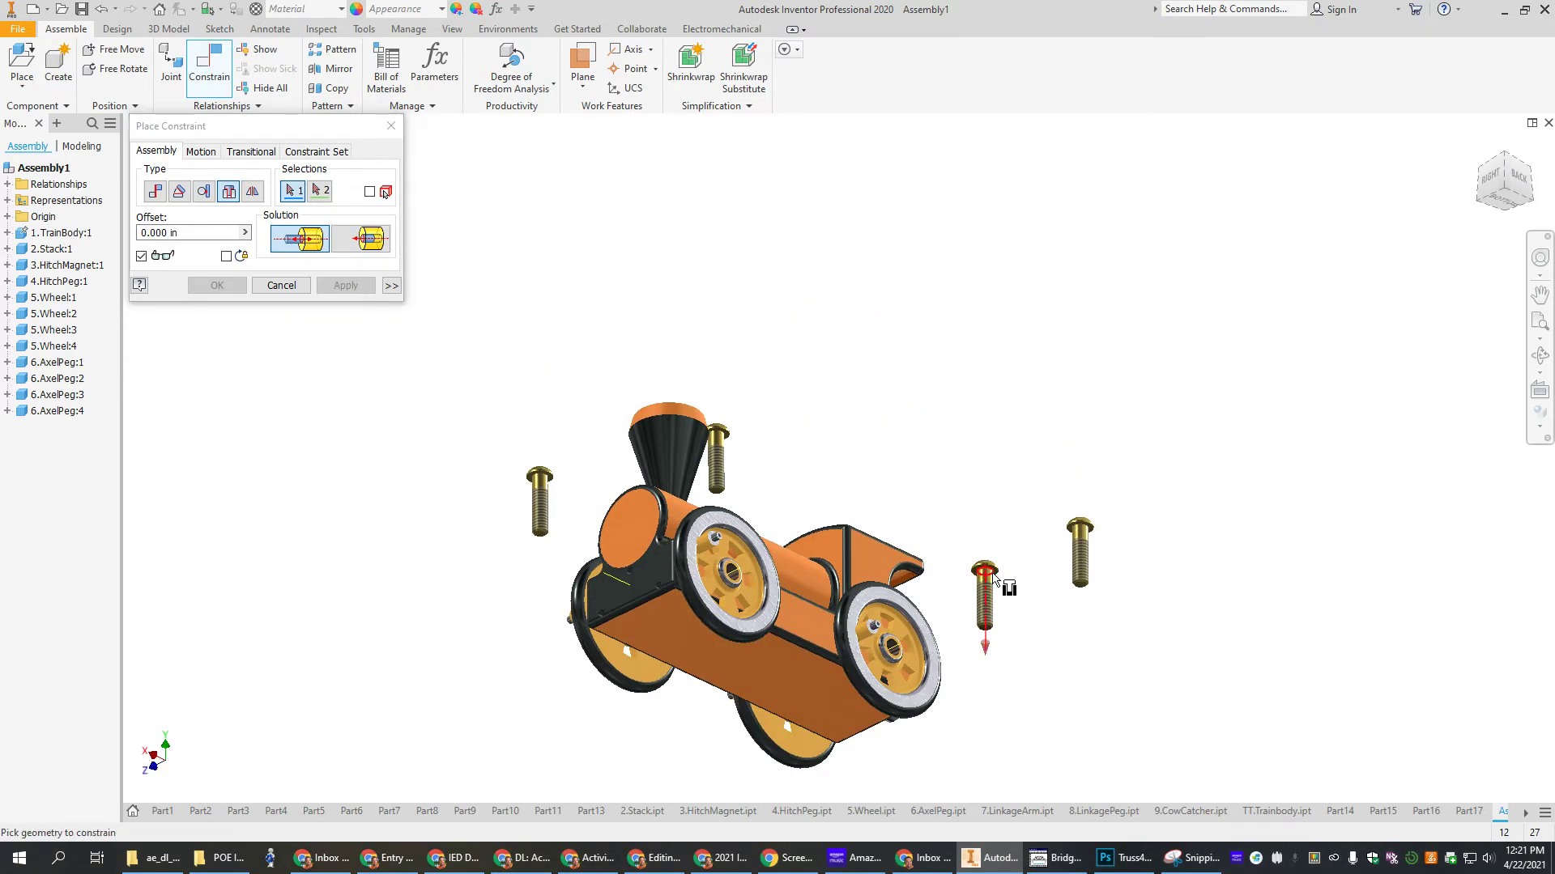
click(992, 577)
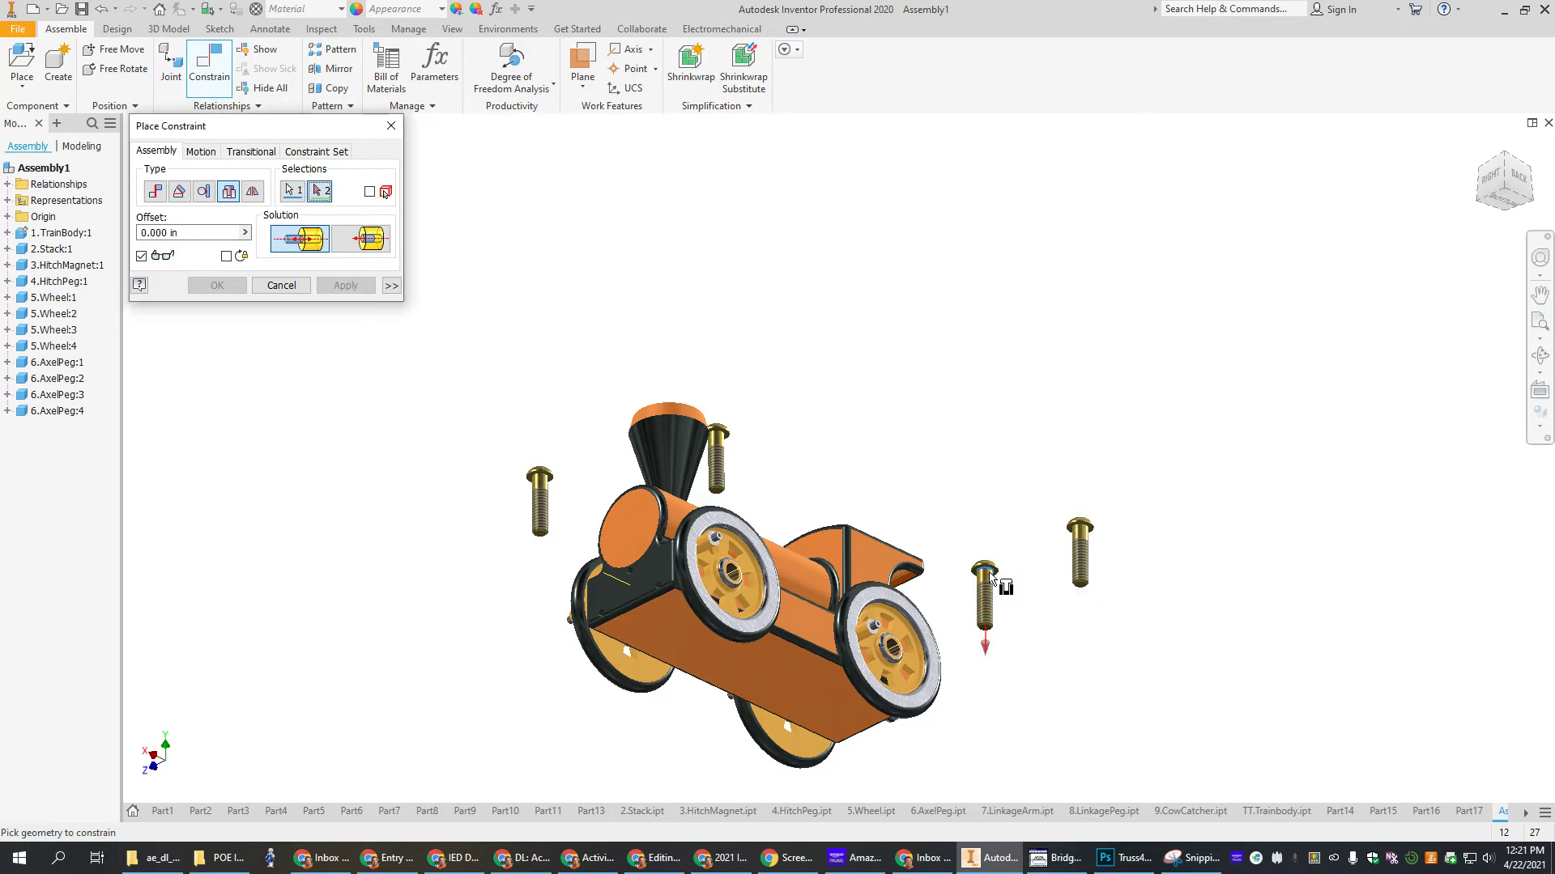
click(733, 570)
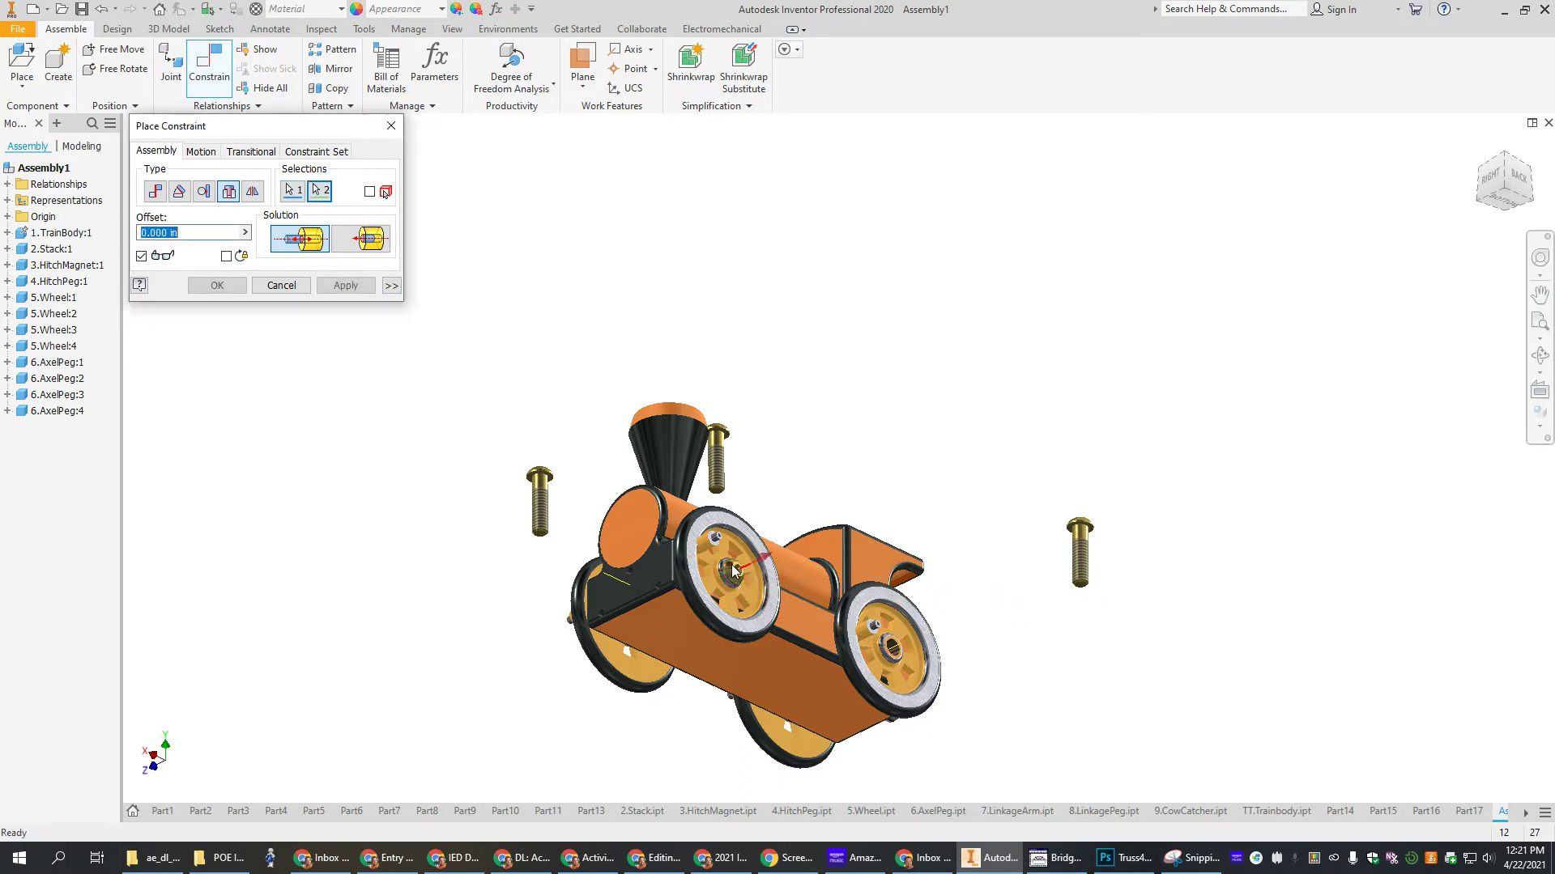
click(345, 286)
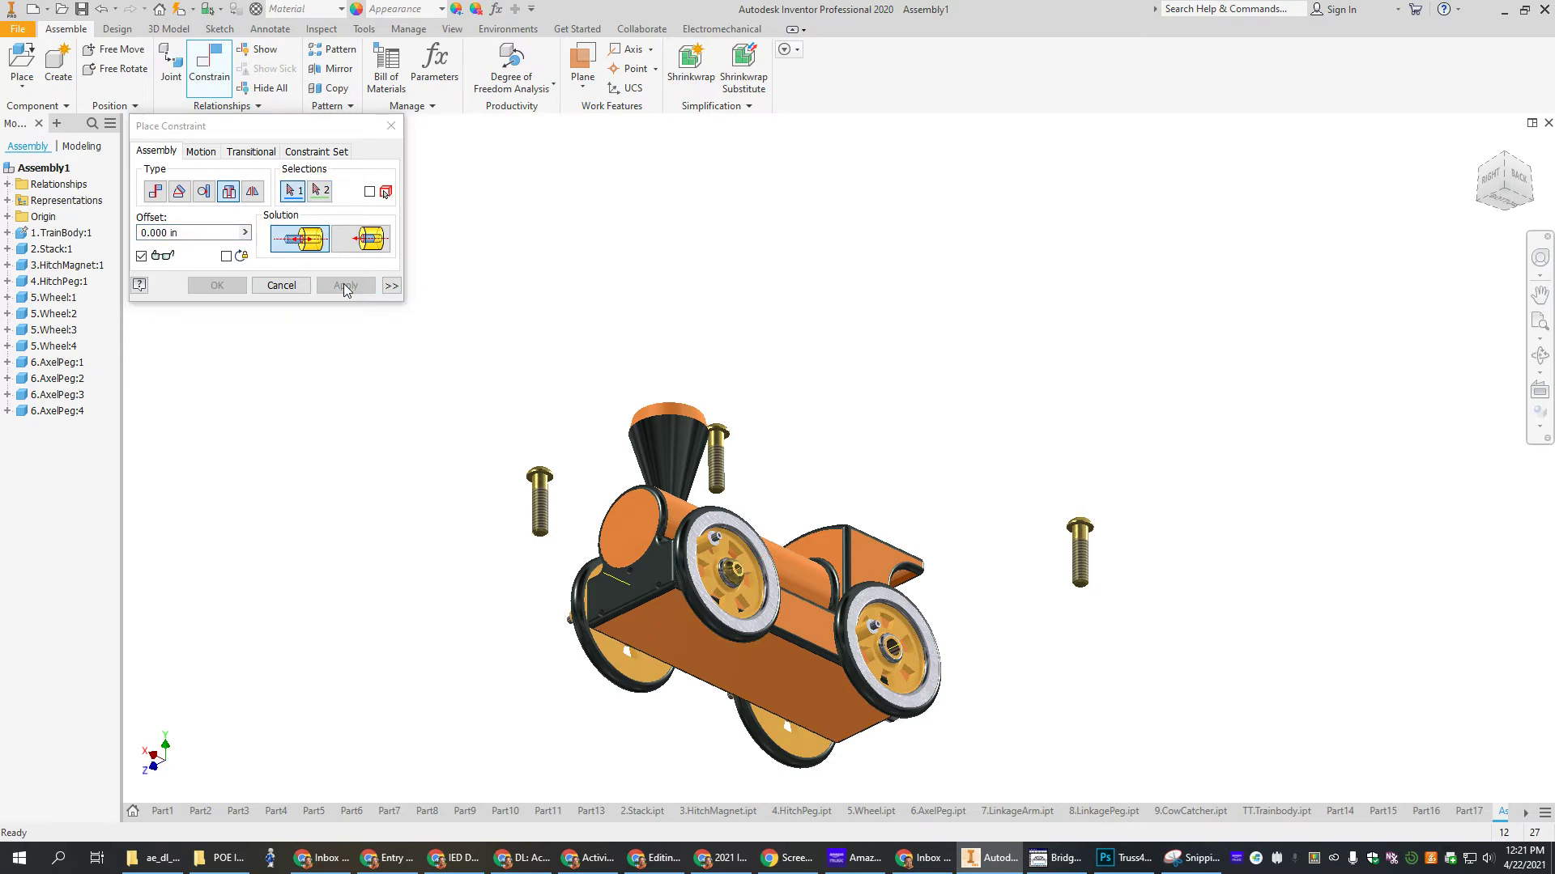
click(1078, 584)
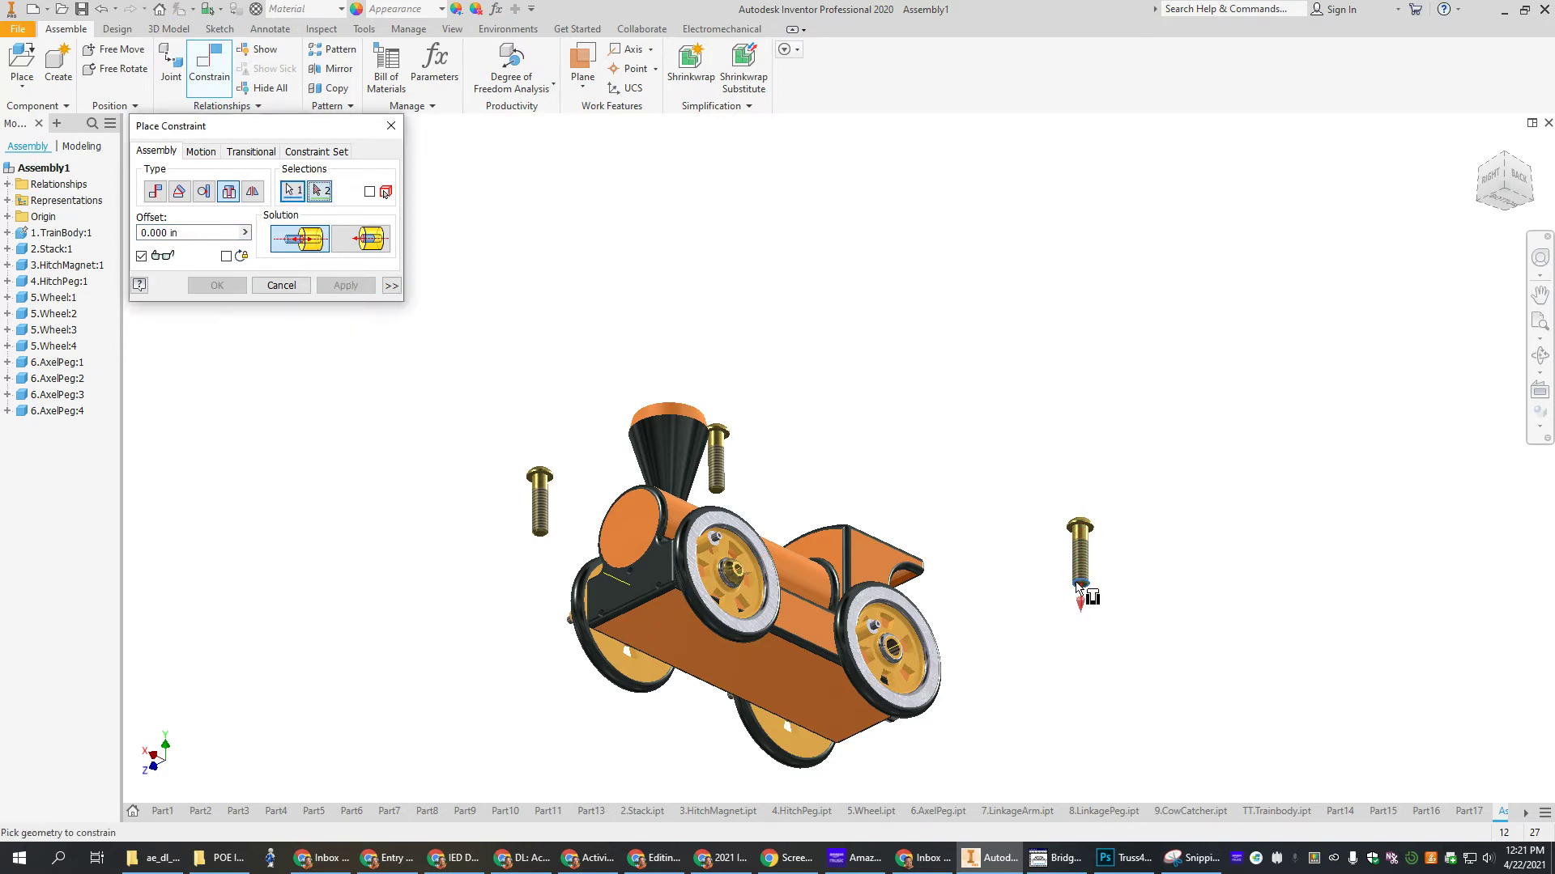
click(893, 648)
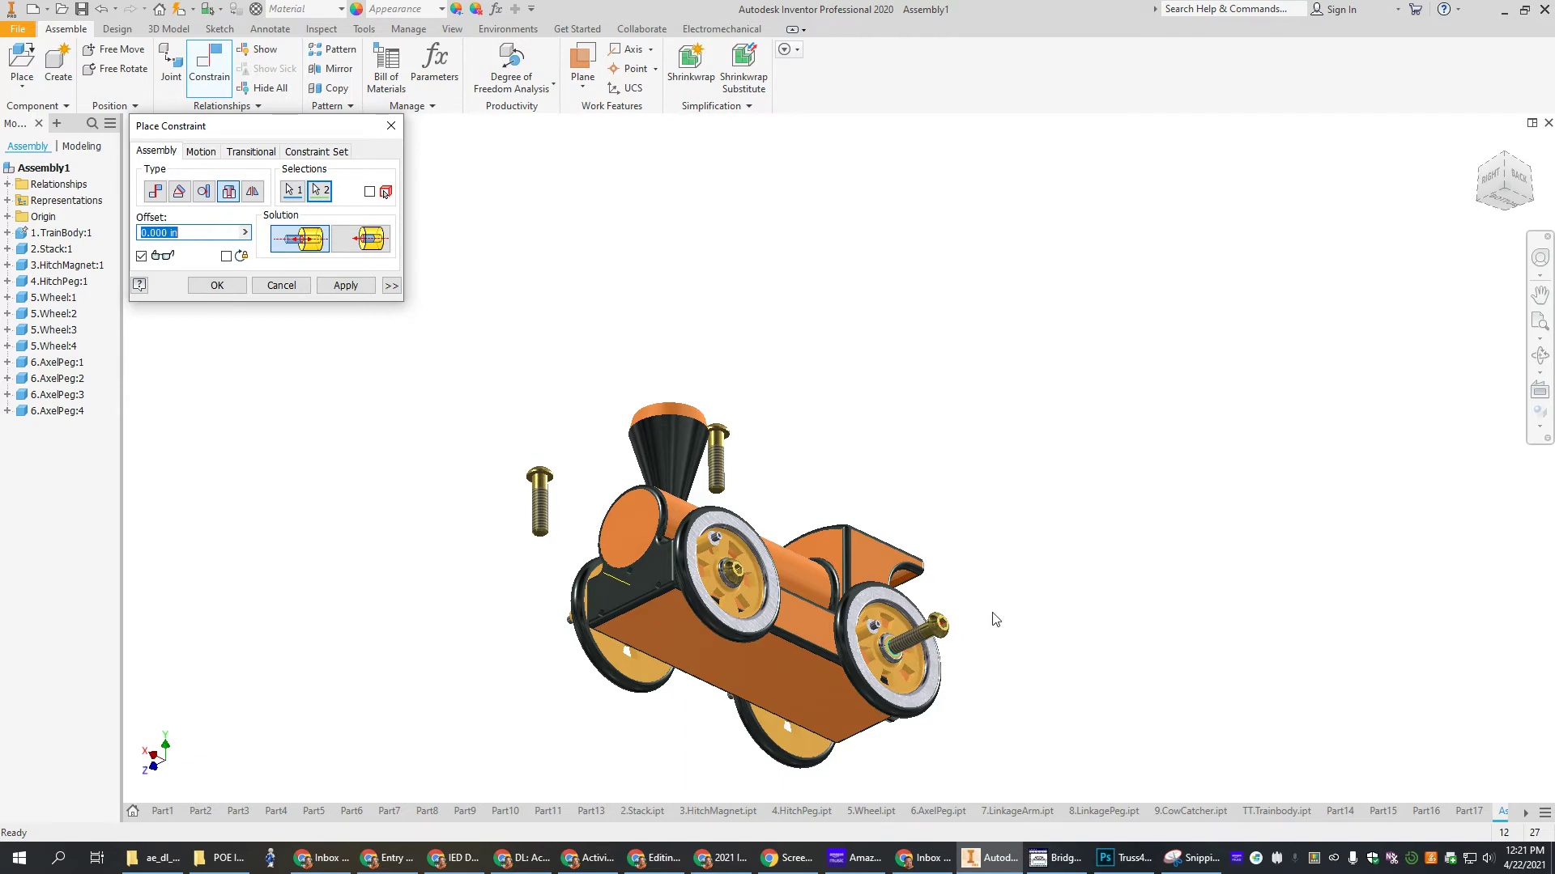
click(283, 286)
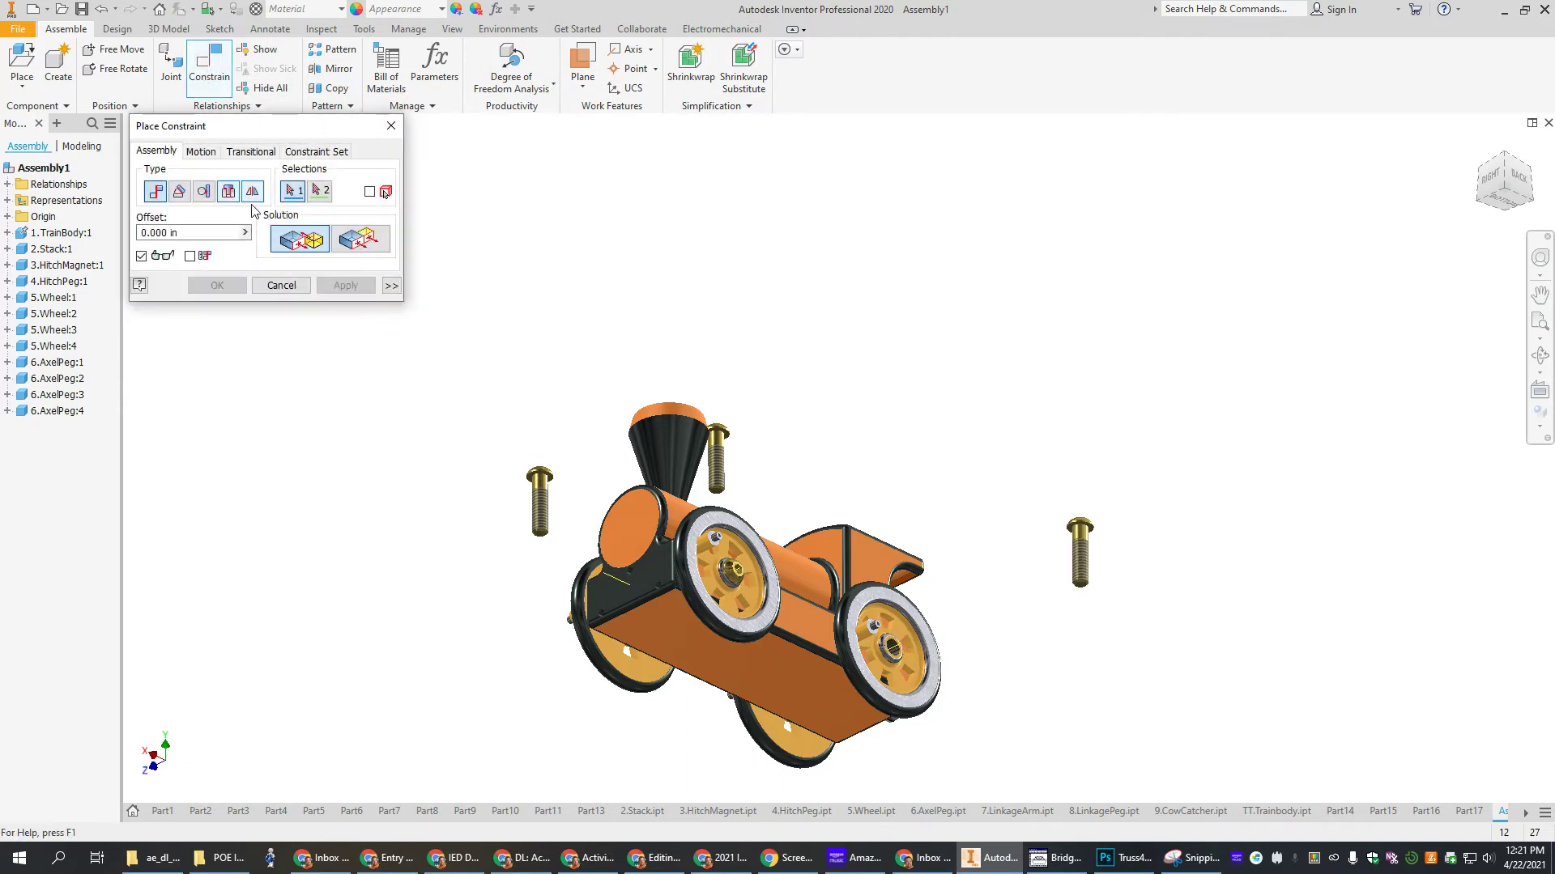
Apply an Insert constraint between the edge under the lone axel peg's head and the center hole edge of the near rear wheel.
click(229, 191)
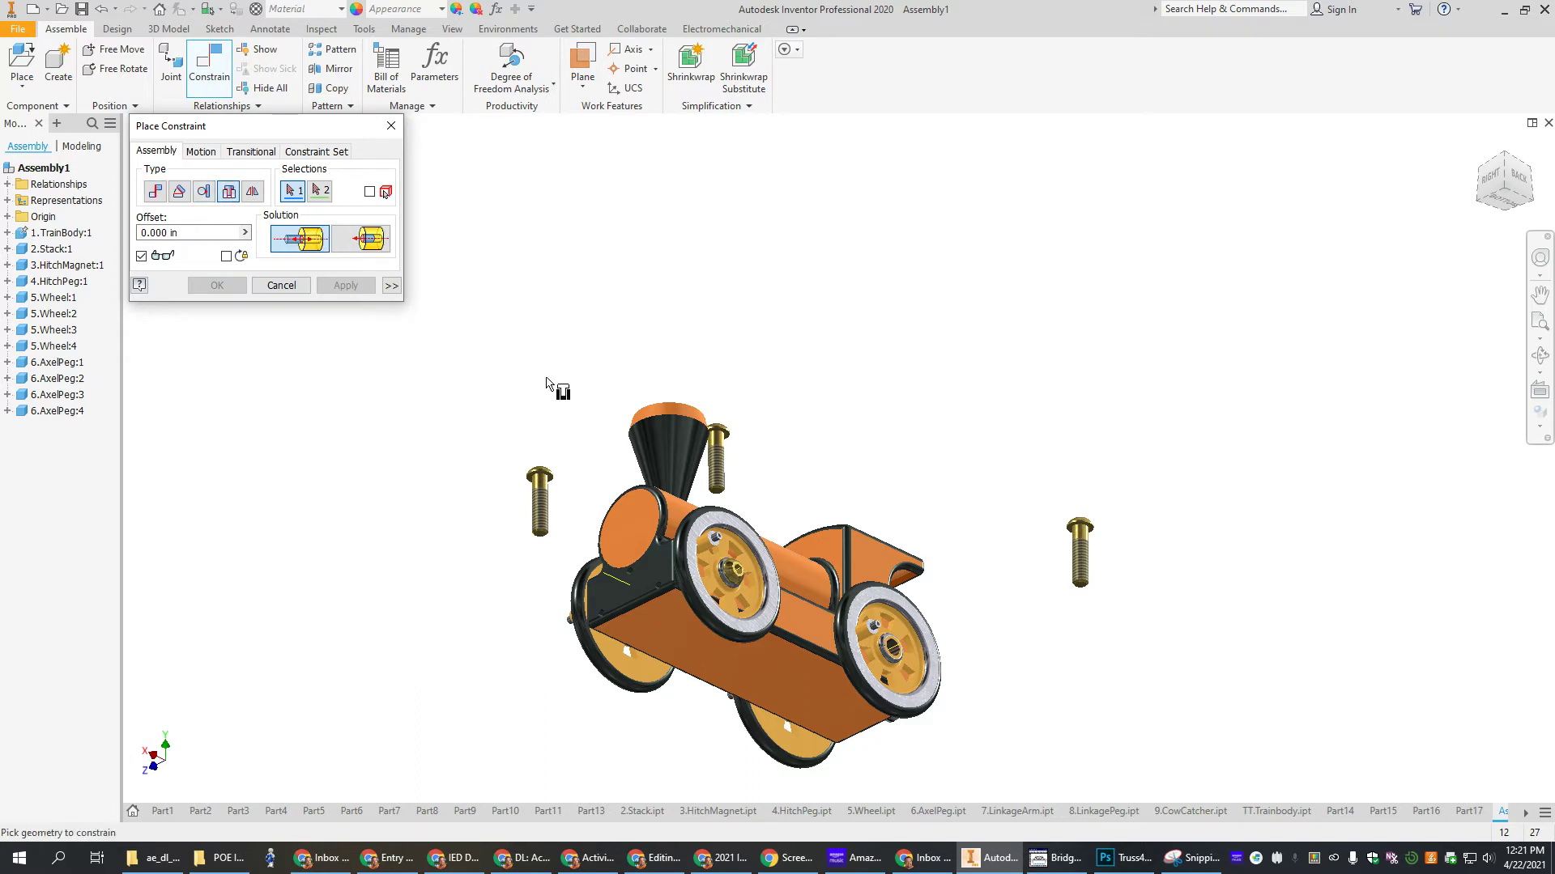
click(1087, 537)
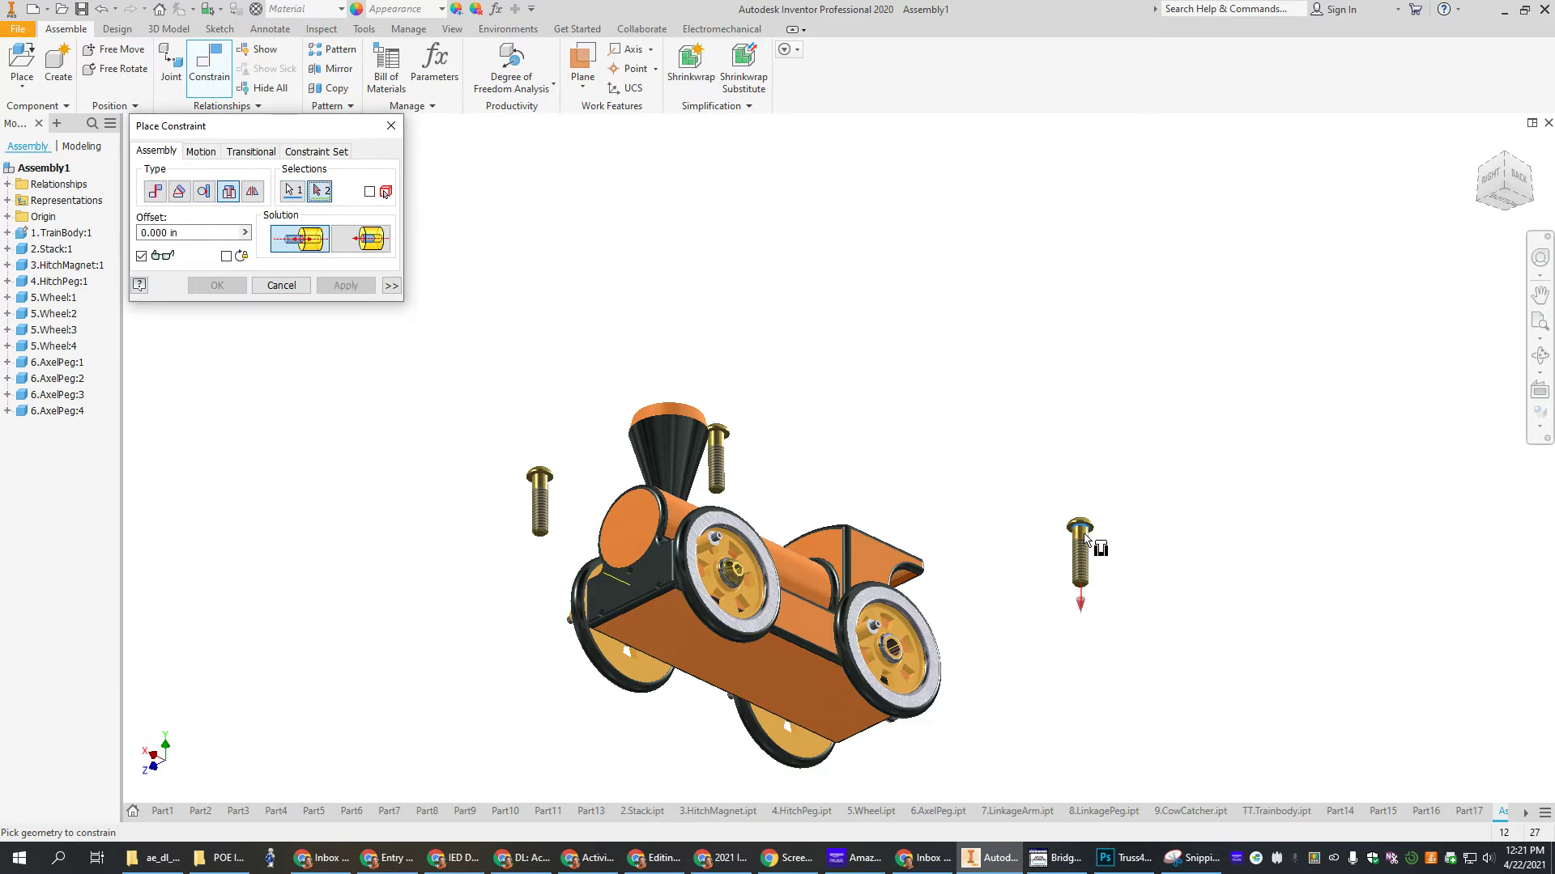
click(897, 648)
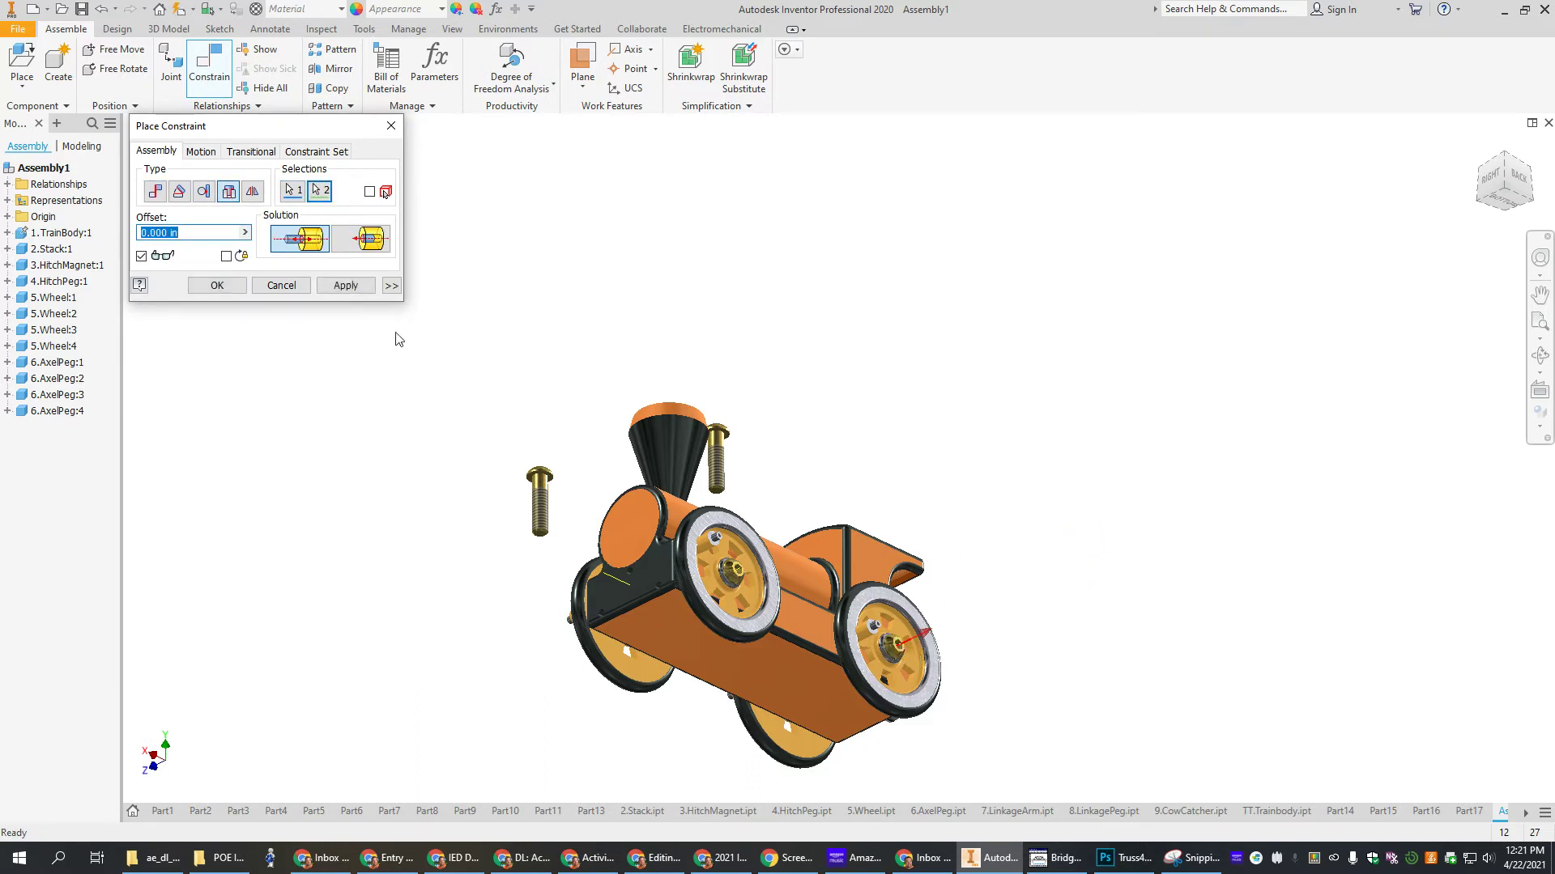
click(345, 285)
Insert another axel peg, by the edge under its head, into the center hole of the front wheel on the train's opposite side.
click(544, 483)
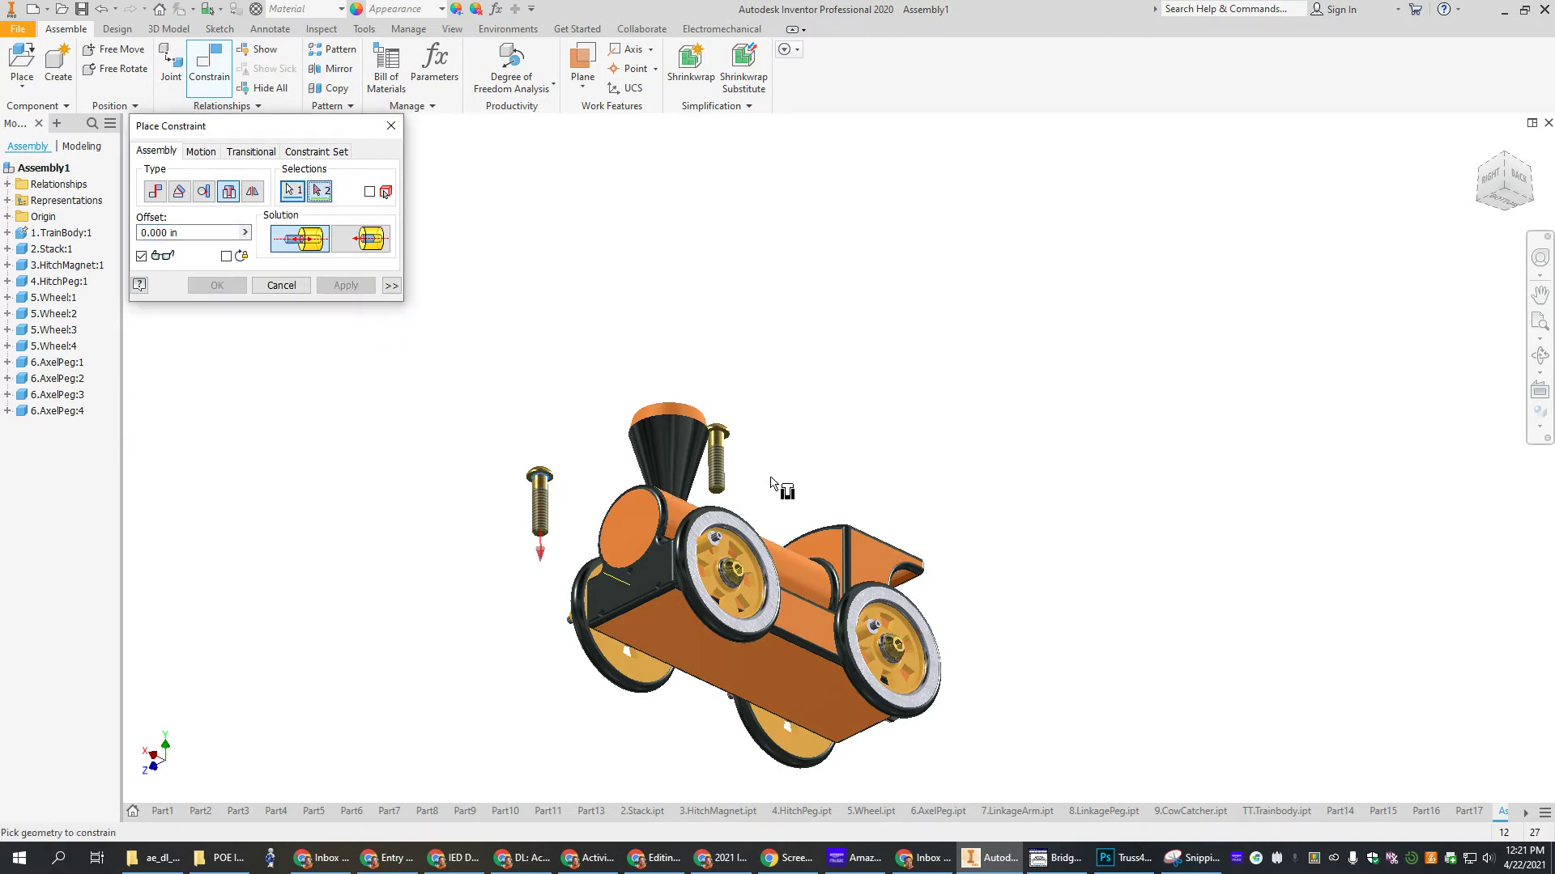
middle_drag(850, 475, 1118, 429)
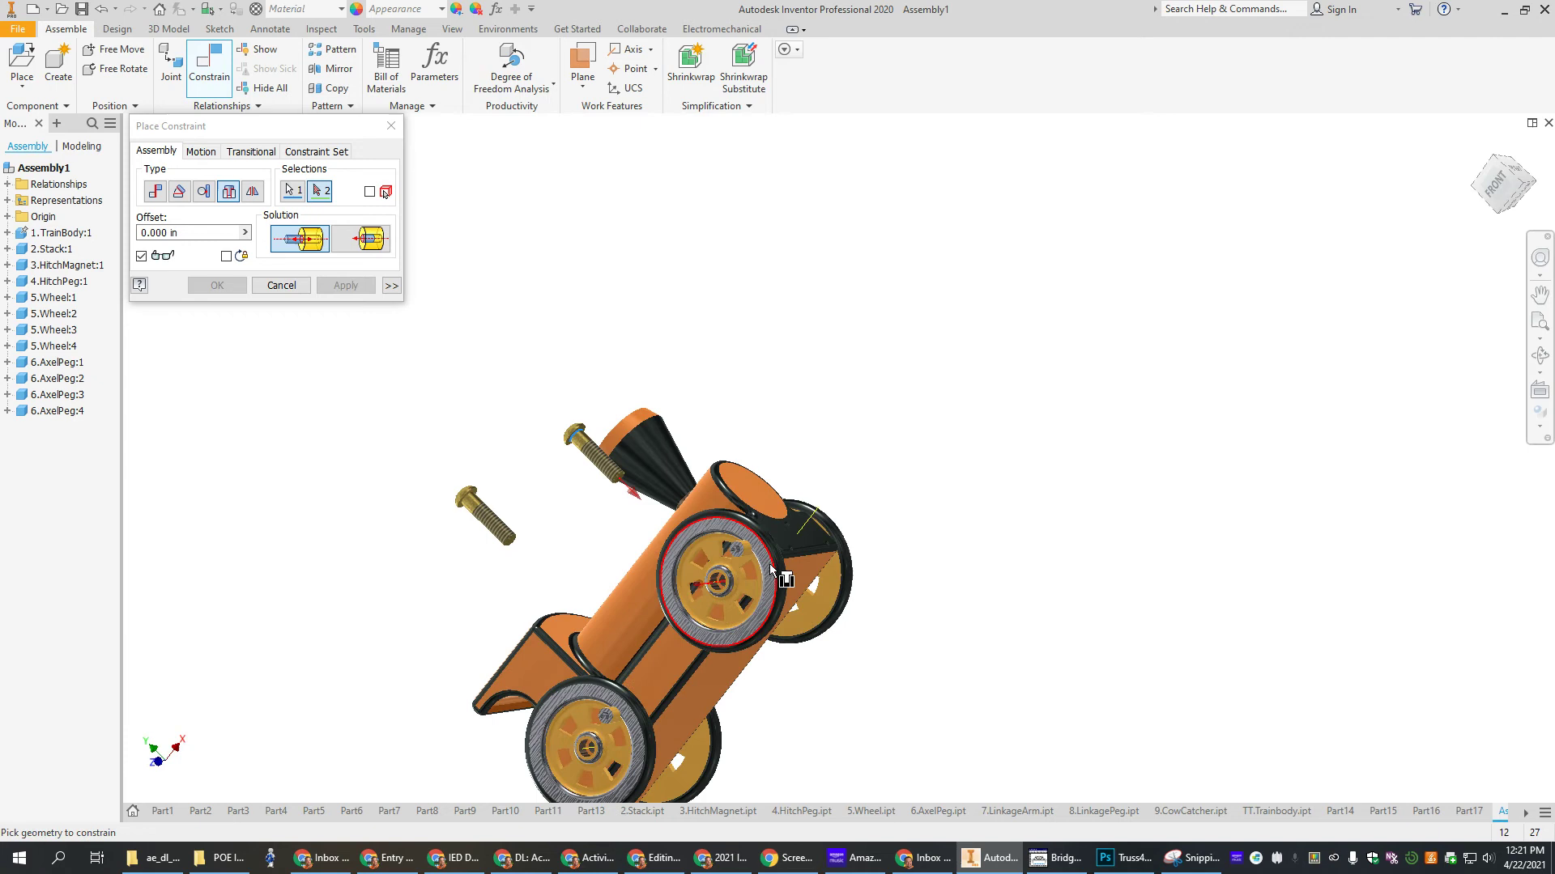
click(726, 585)
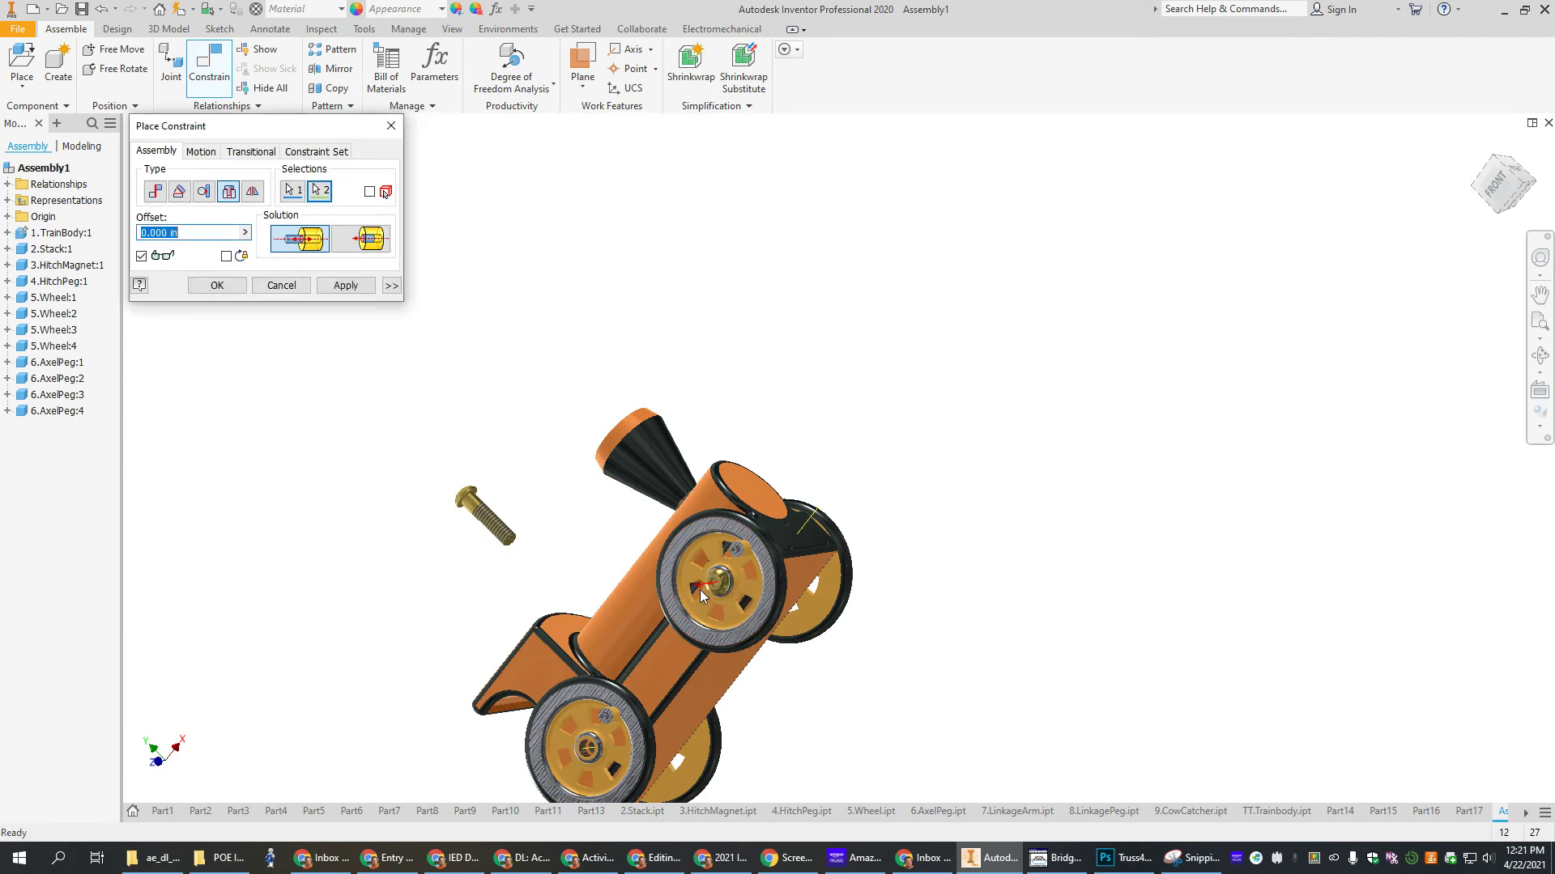
click(345, 285)
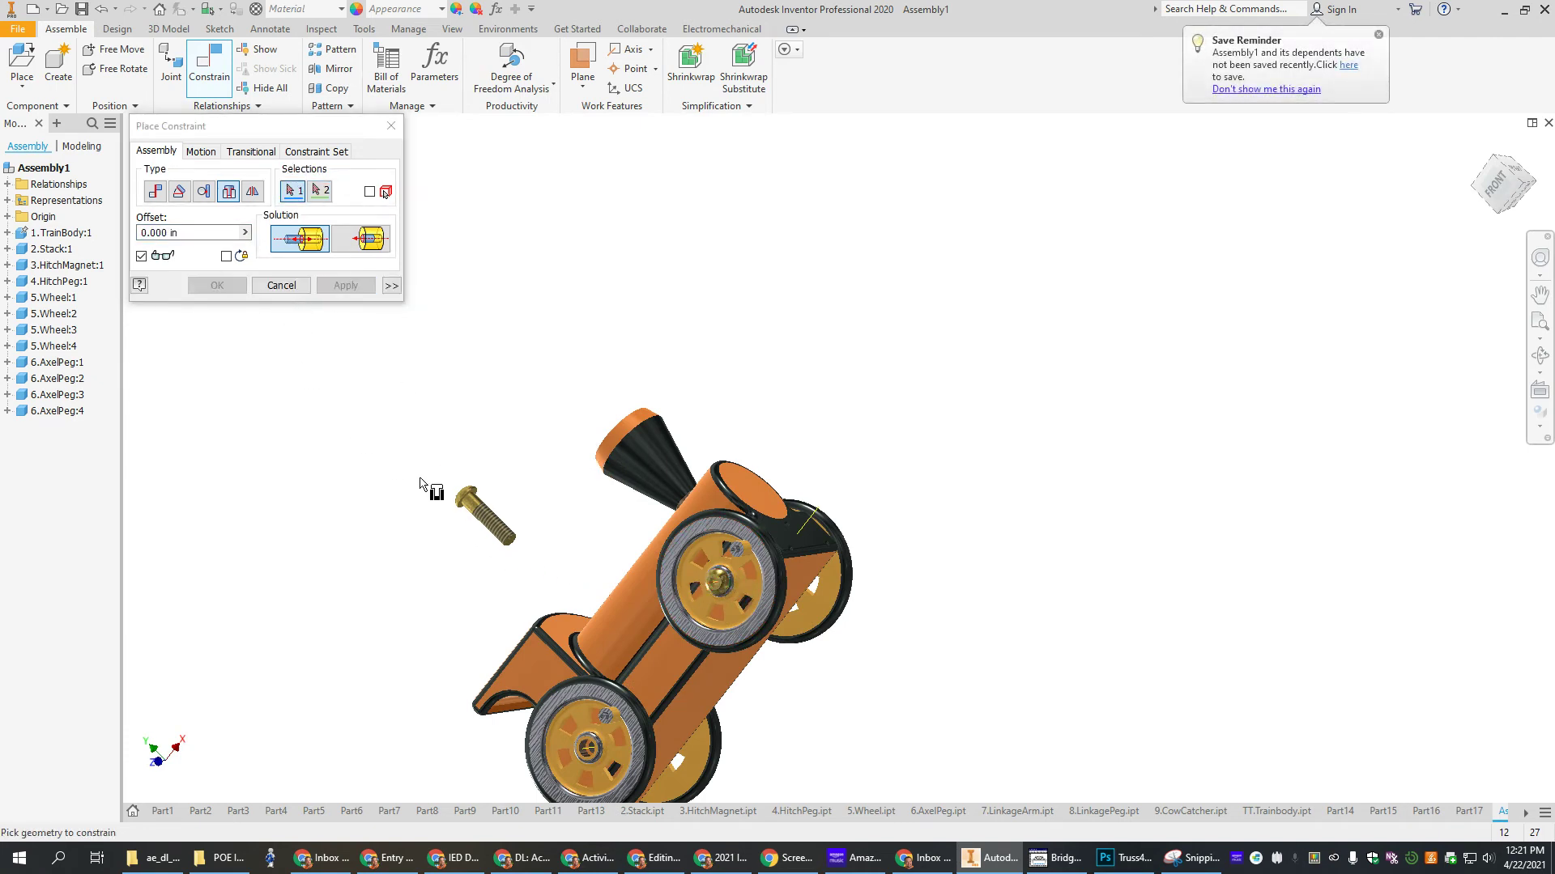
Insert the last loose axel peg, by the edge under its head, into the remaining rear wheel's center hole.
scroll(467, 501, down, 2)
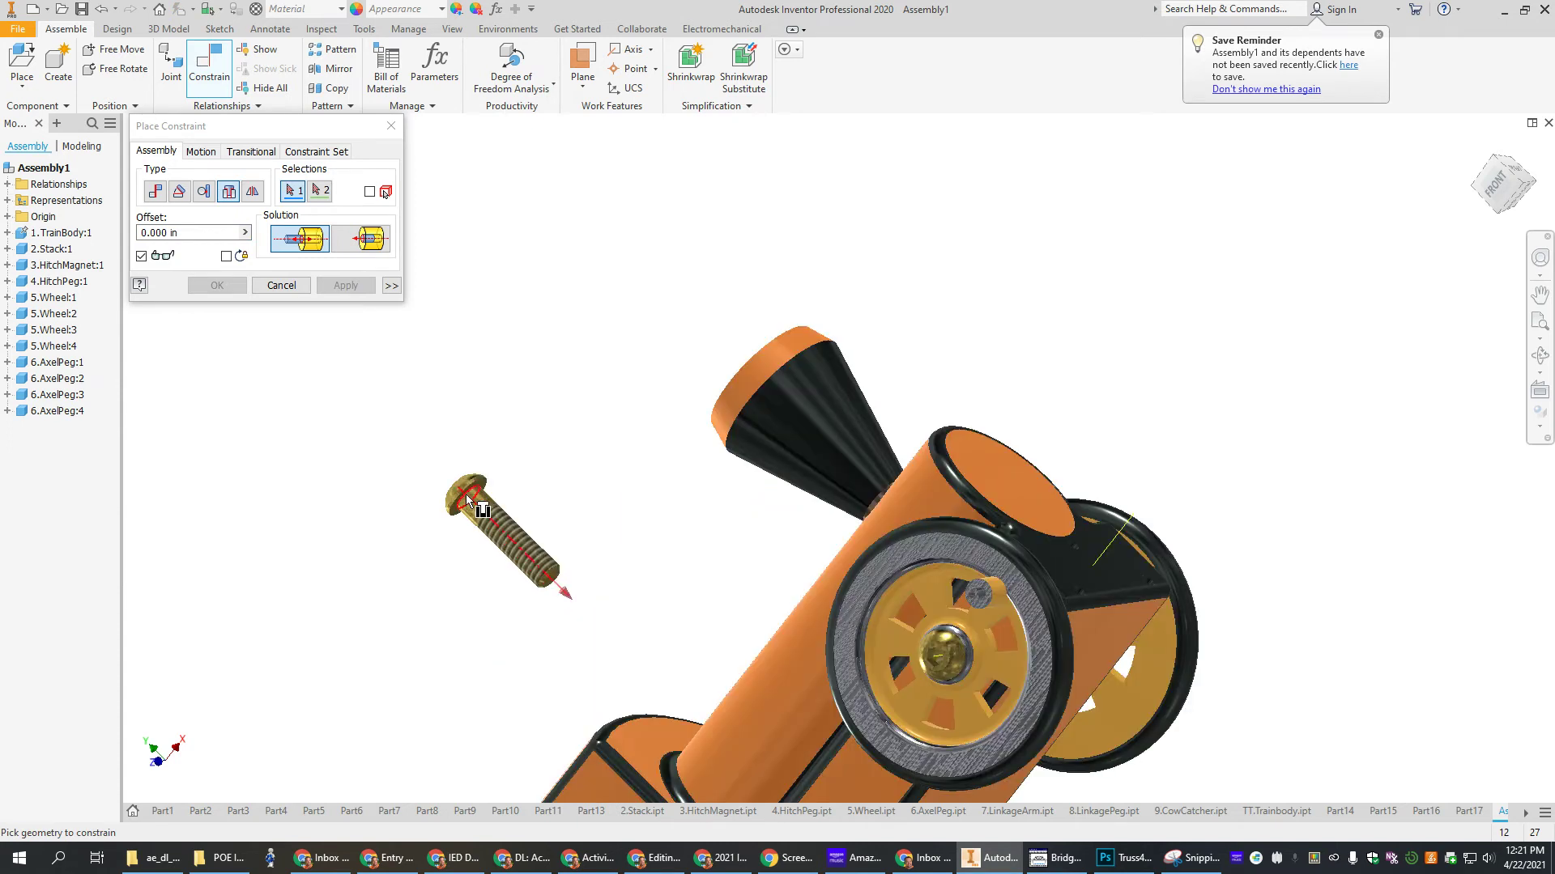
scroll(468, 502, down, 3)
click(474, 478)
scroll(519, 519, up, 5)
scroll(626, 687, down, 5)
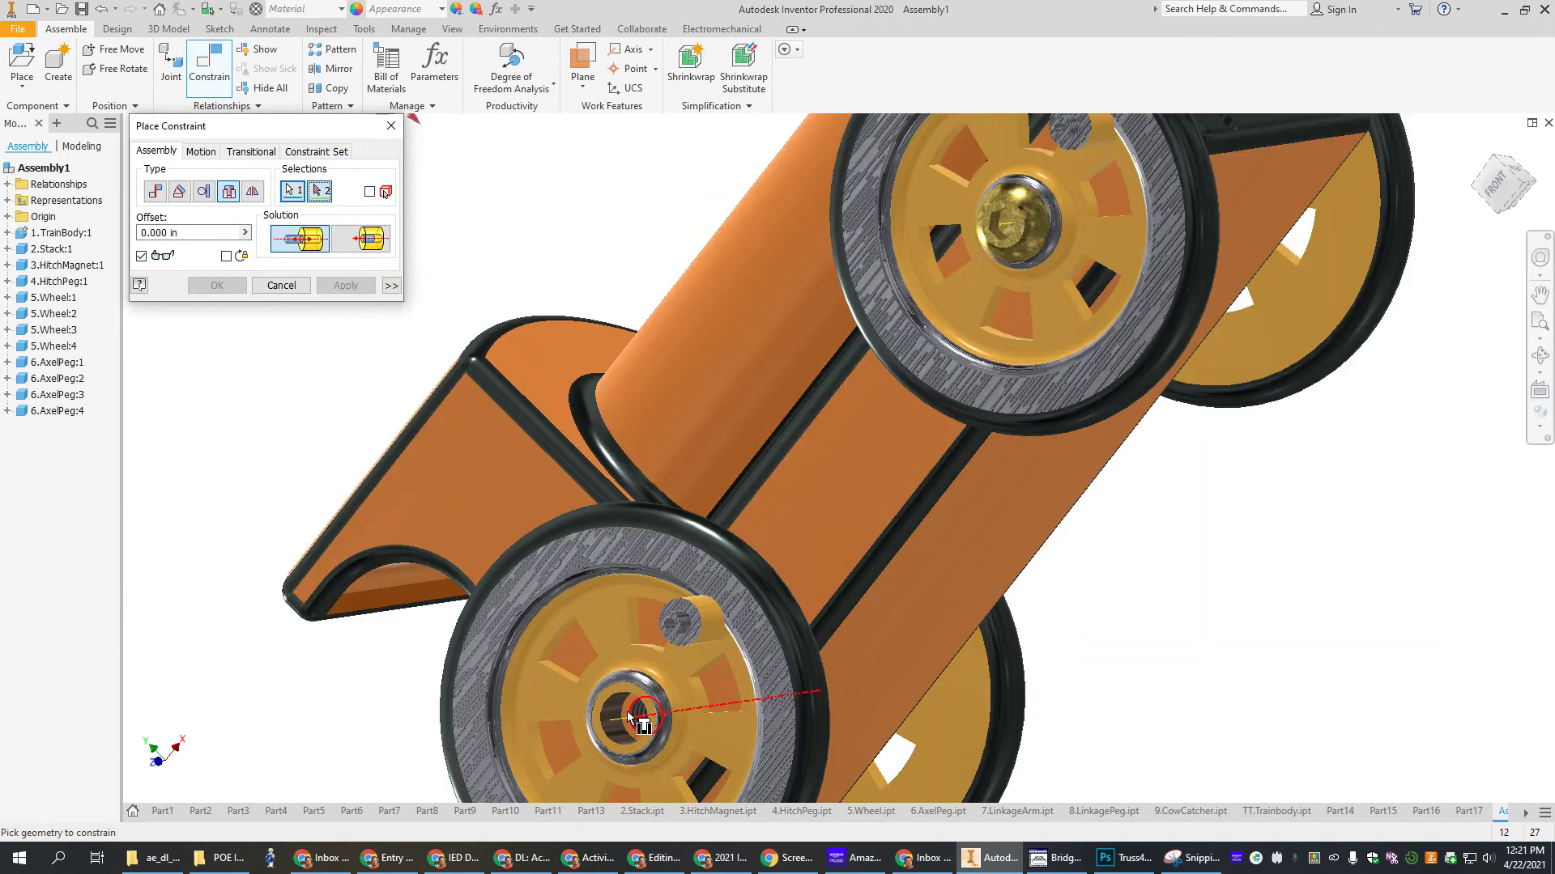
click(628, 716)
click(346, 287)
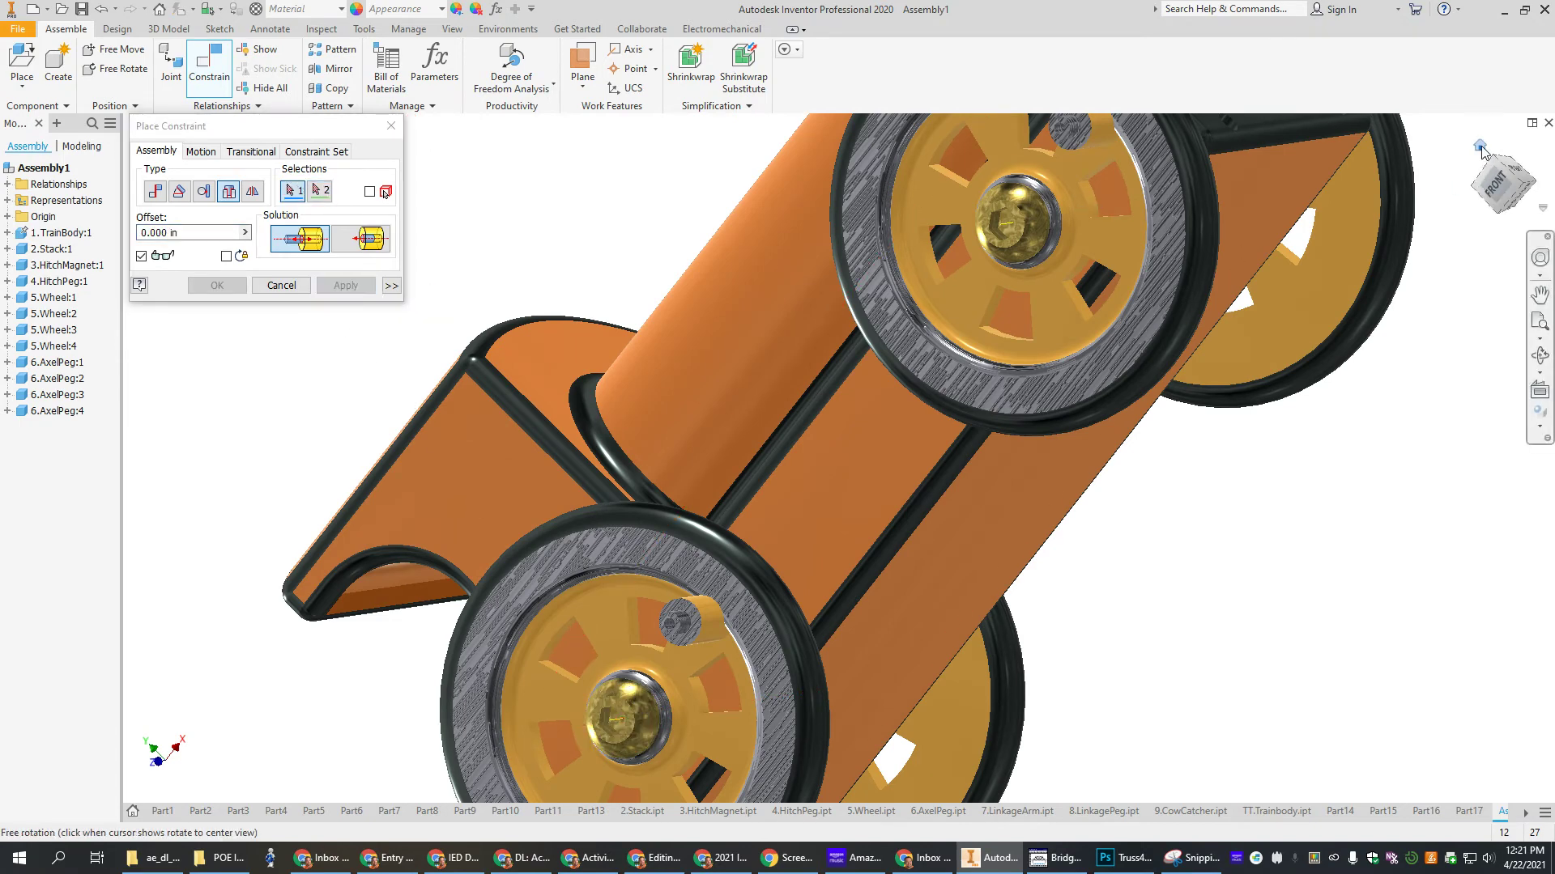
click(1481, 148)
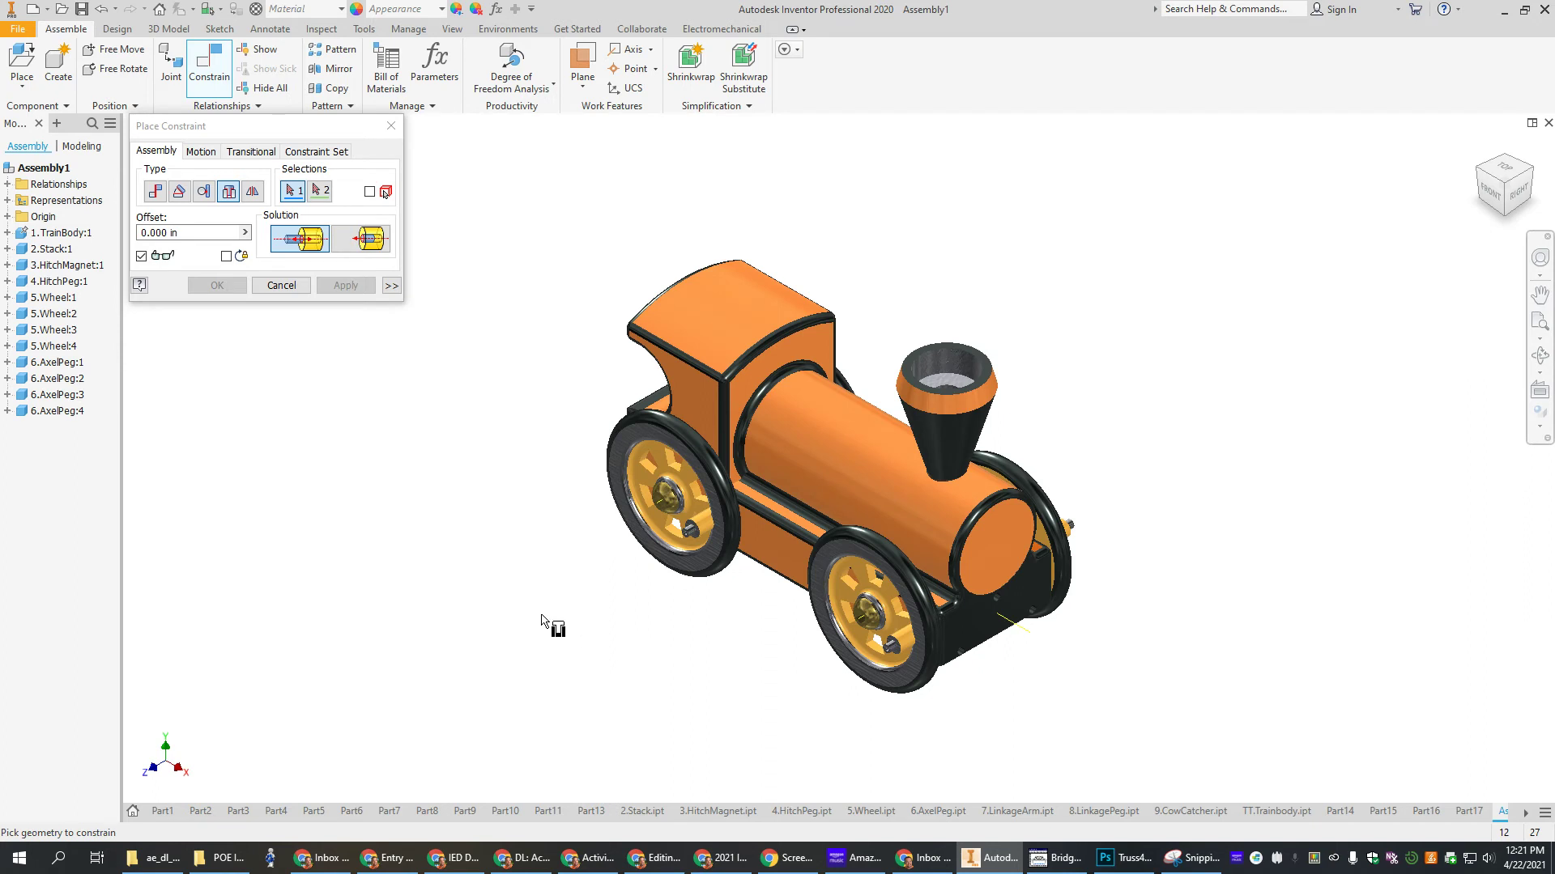
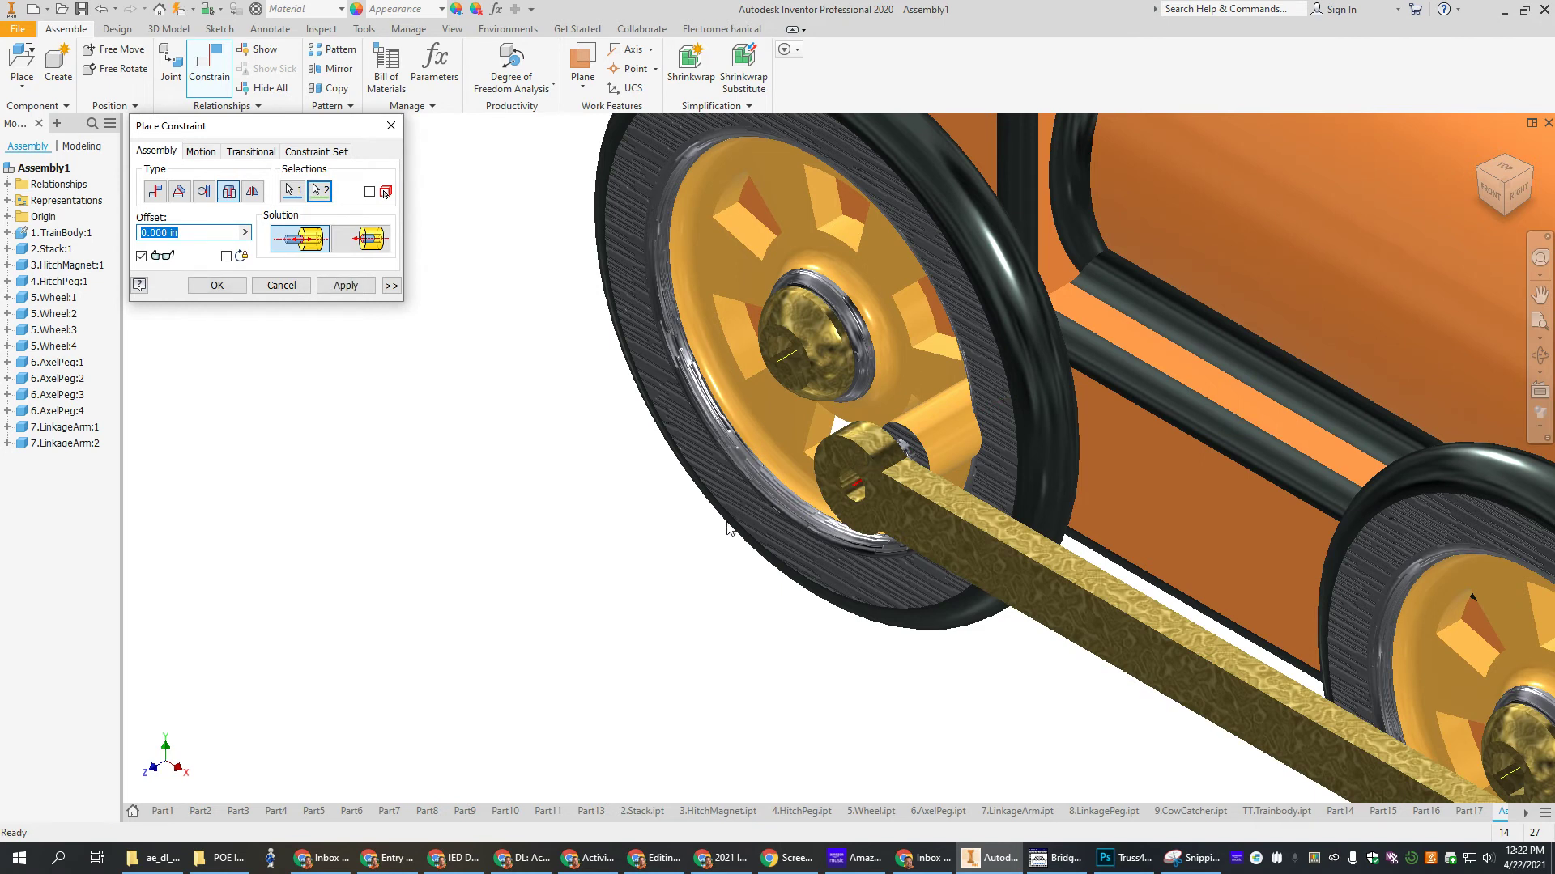
Switch the linkage arm's Insert constraint at the rear wheel's pin to the Aligned solution and apply it.
click(356, 247)
click(297, 241)
click(366, 243)
click(297, 241)
click(375, 246)
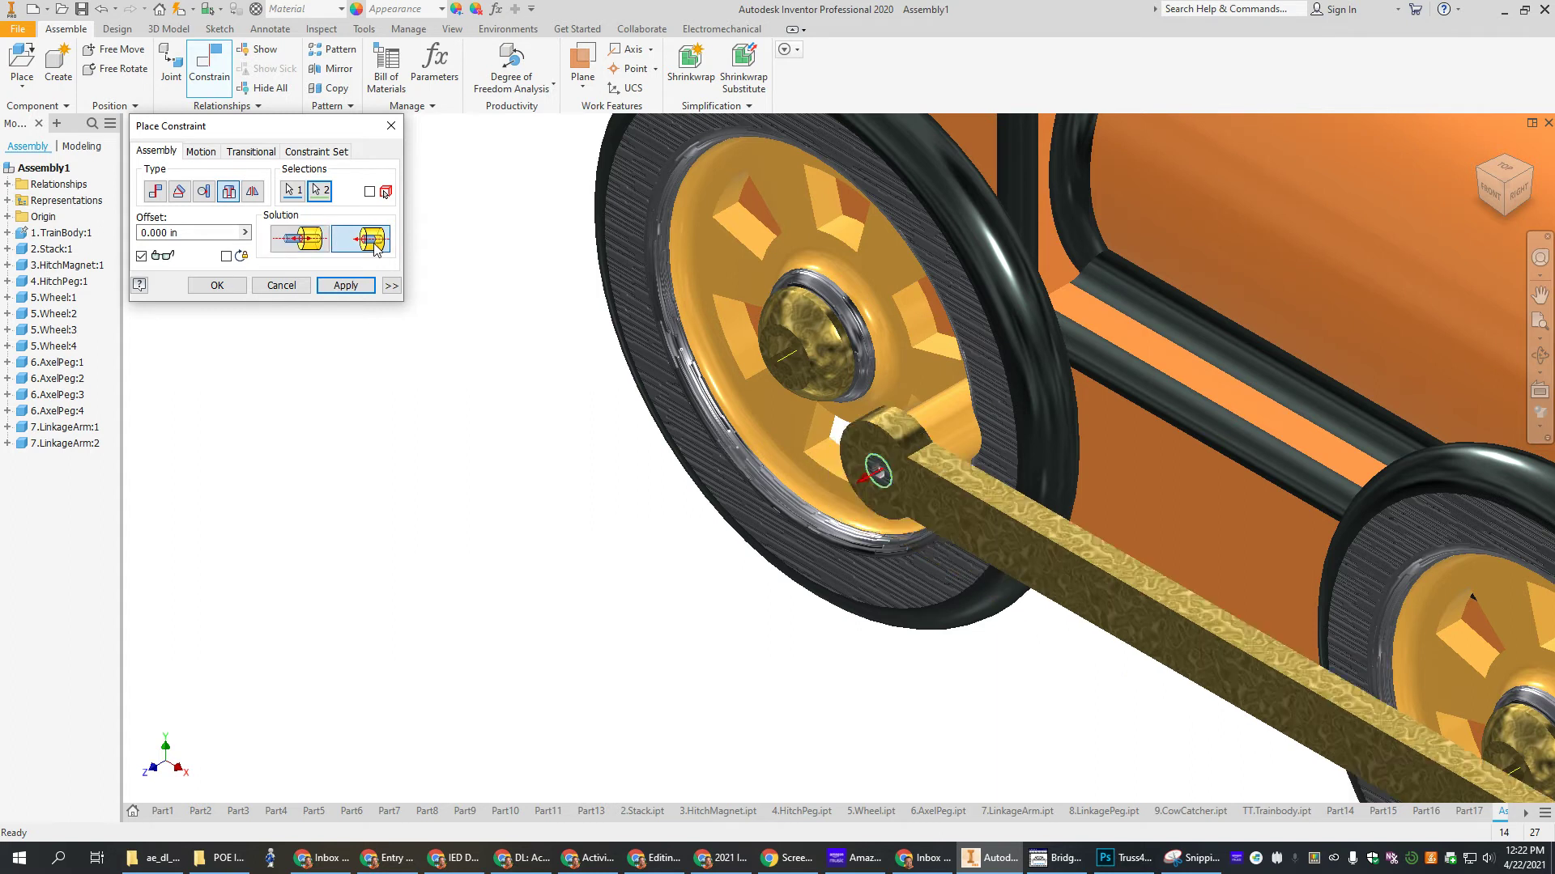
click(346, 286)
Close the constraint command and swing the linkage arm's free end away from the front wheel's pin.
middle_drag(696, 606, 521, 461)
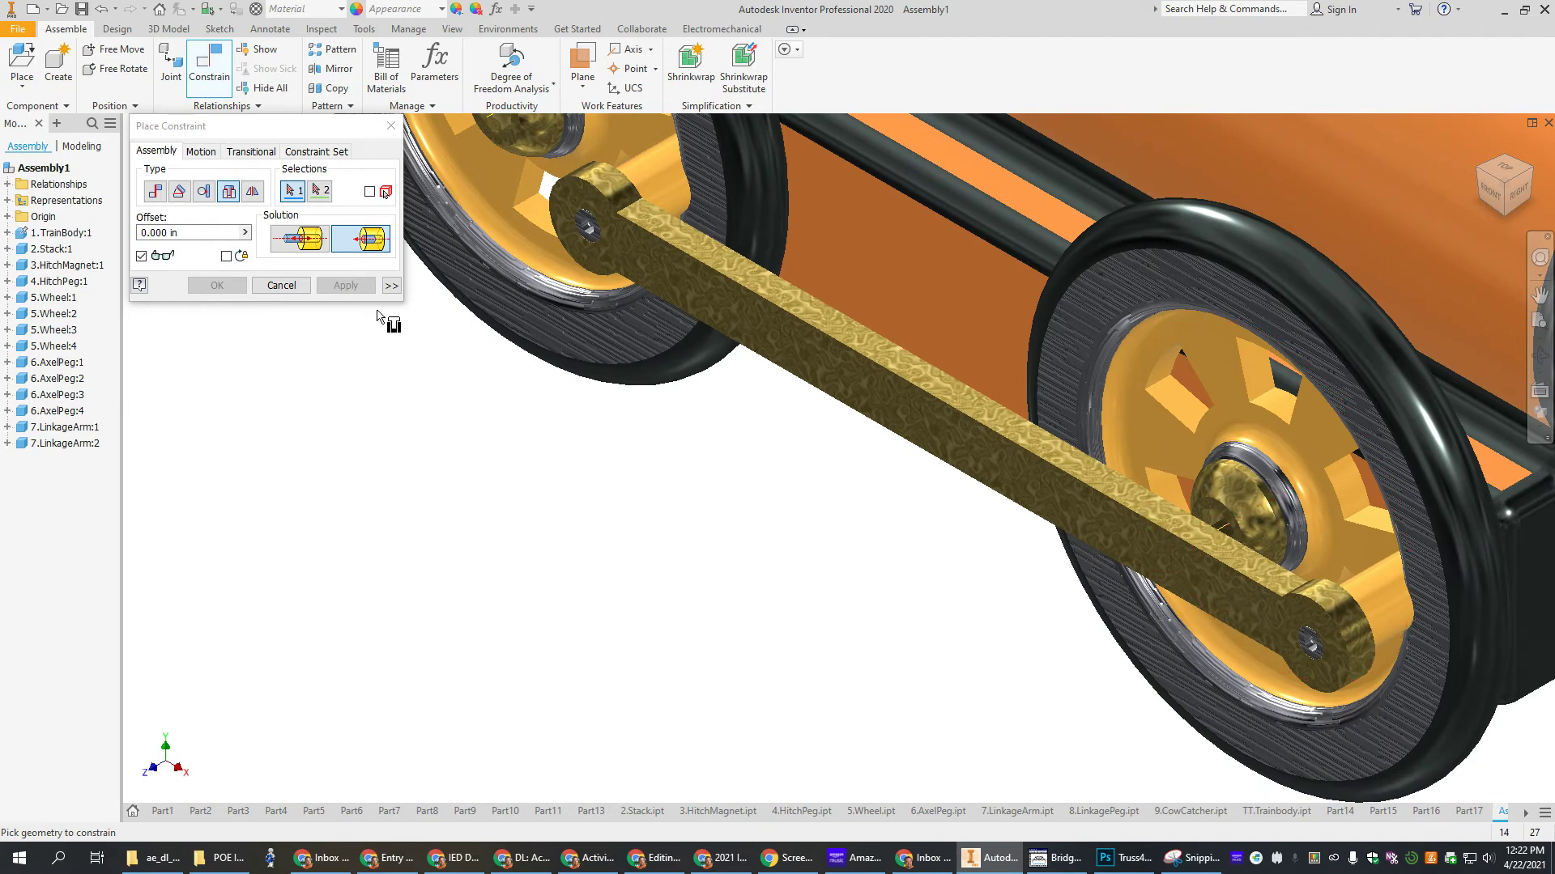
click(282, 285)
drag(1192, 575, 917, 630)
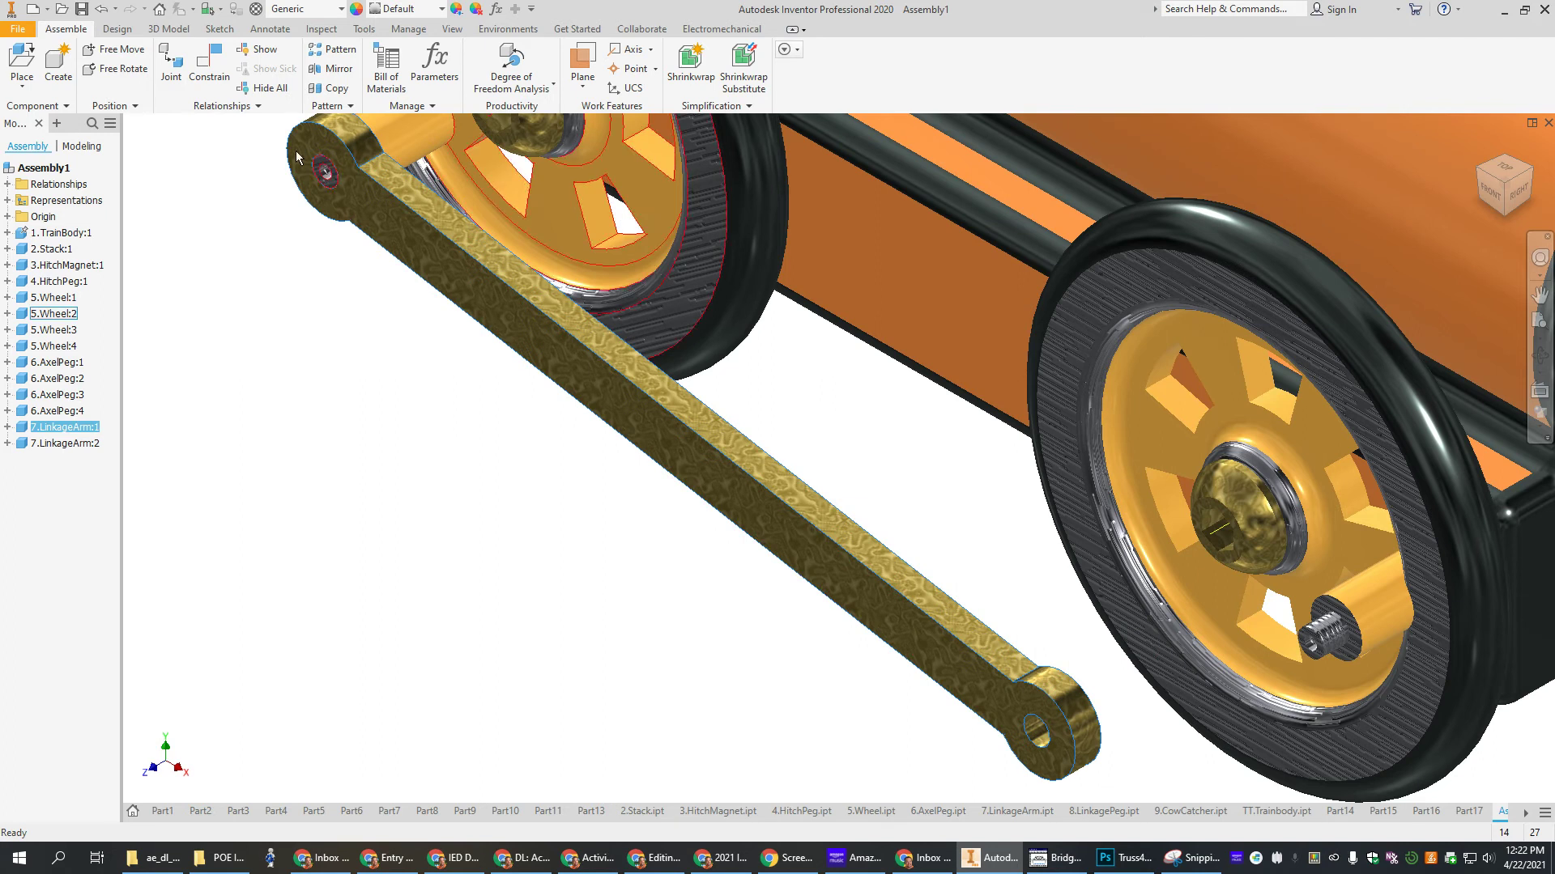
Try to apply an Insert constraint between the outer end edge of the front wheel's pin and the linkage arm's free hole.
click(208, 73)
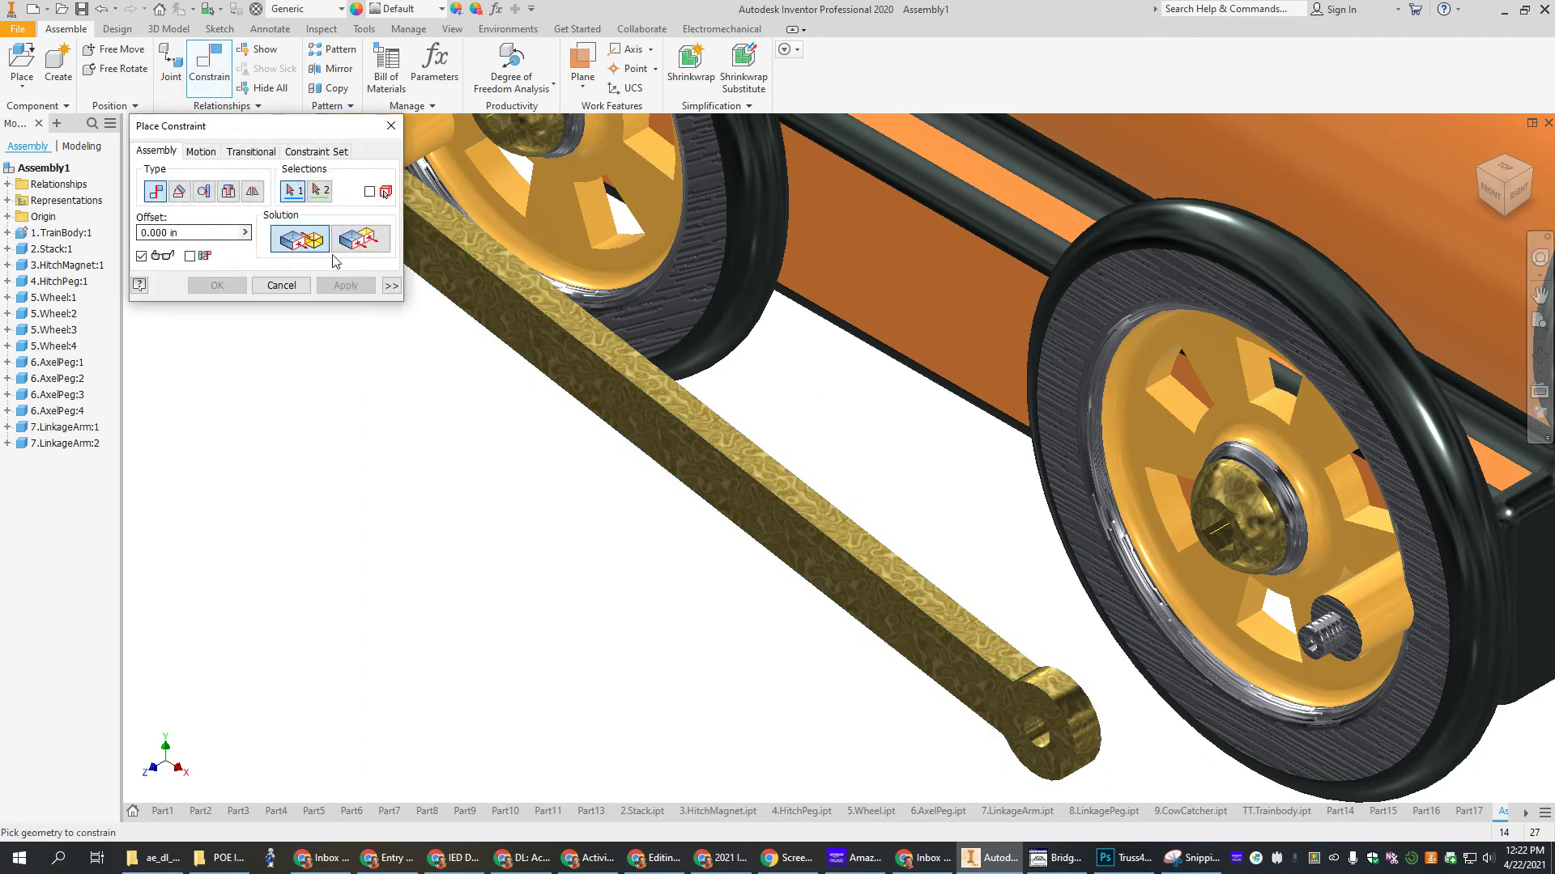
click(229, 191)
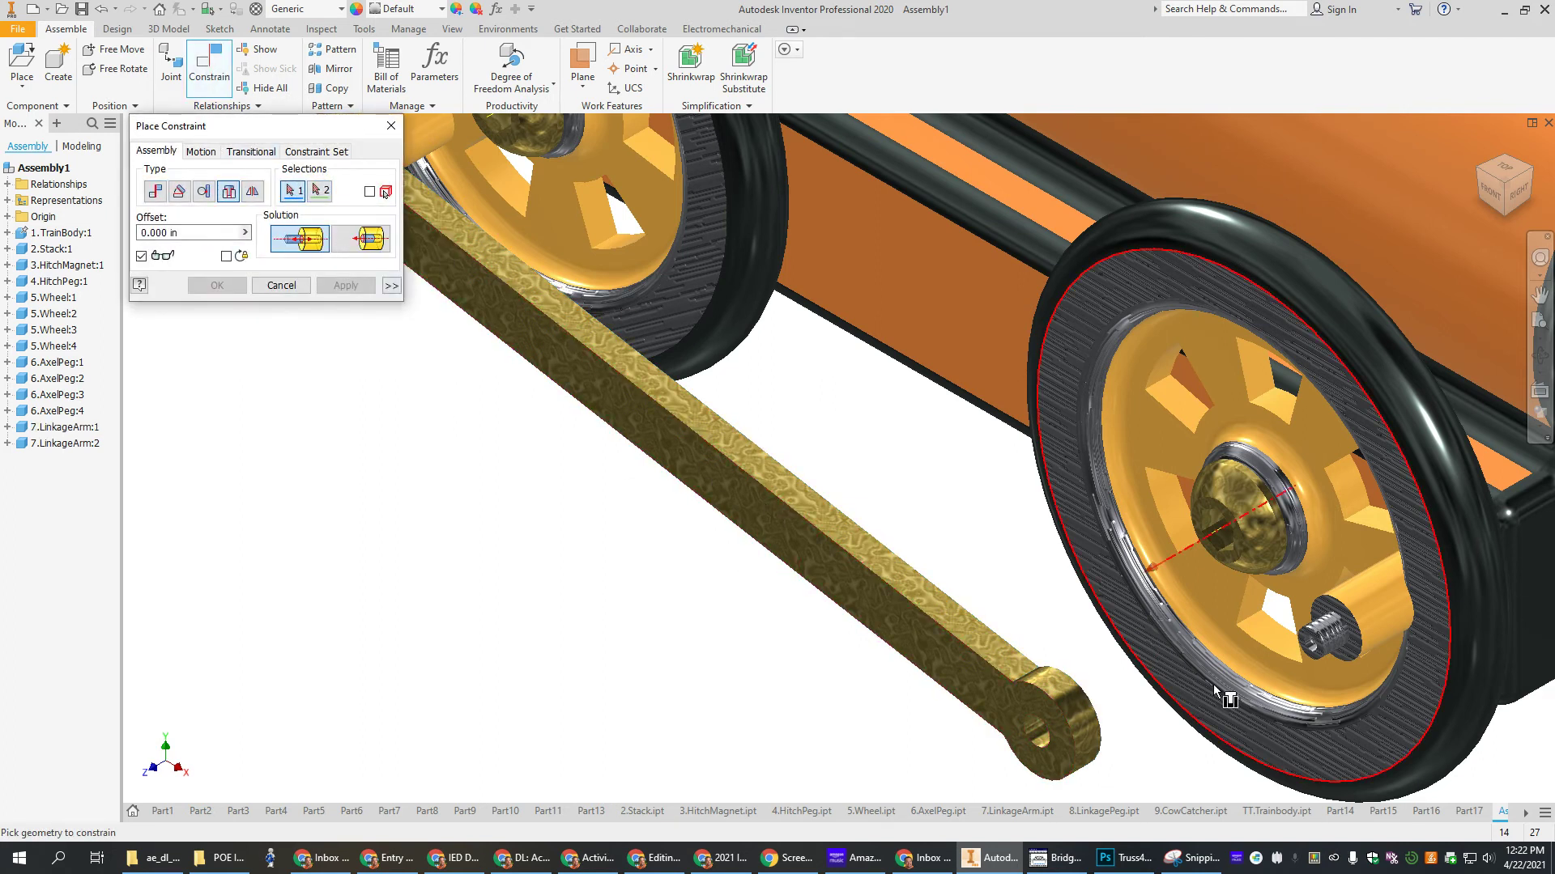
click(1320, 661)
click(1049, 734)
click(348, 286)
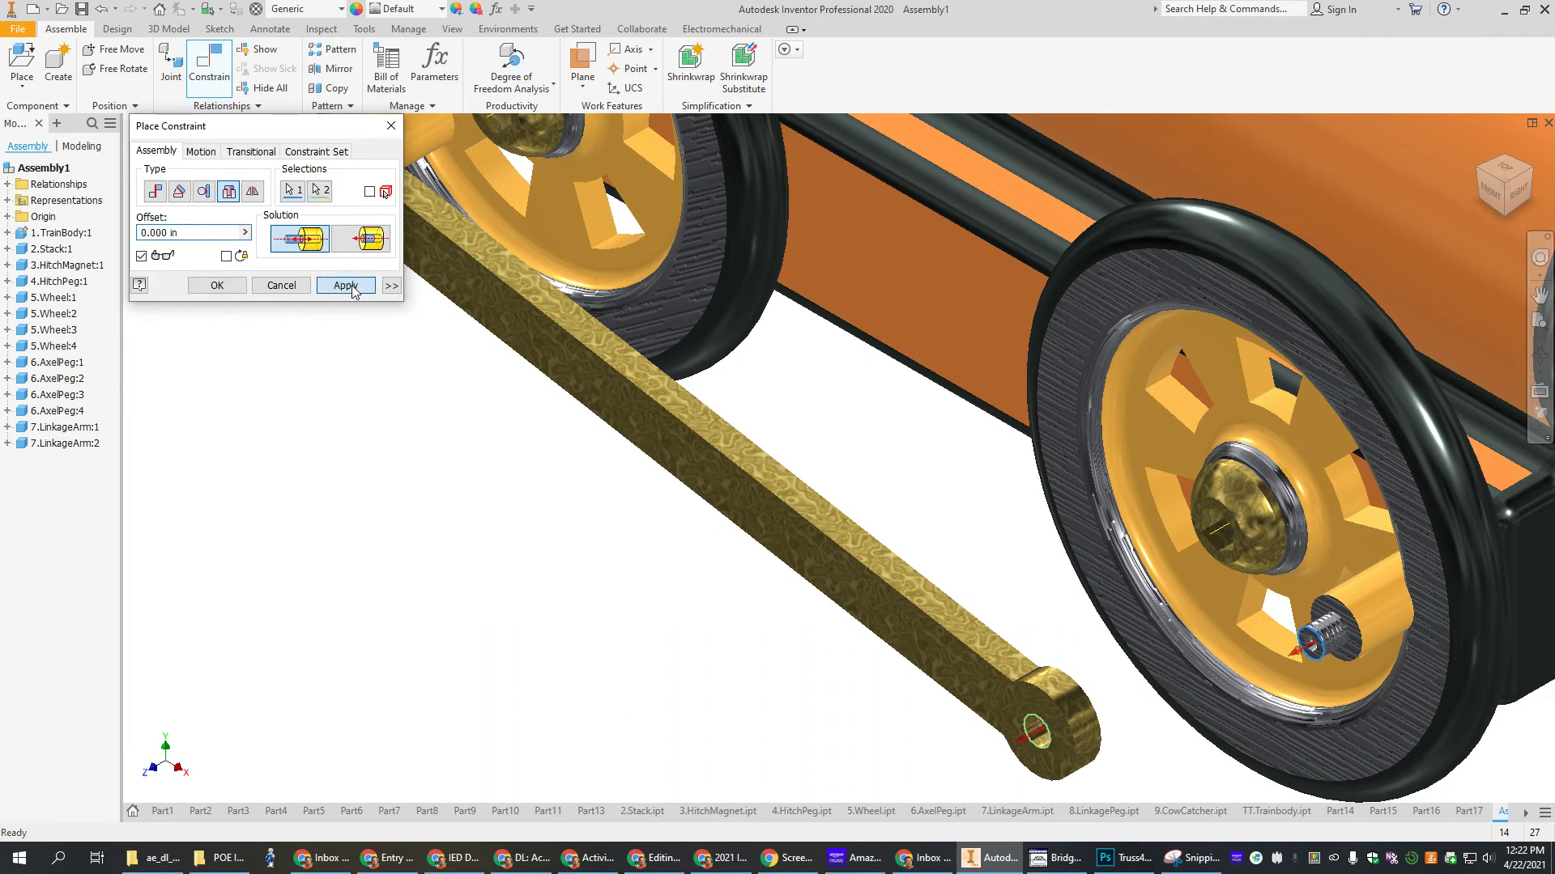
click(672, 368)
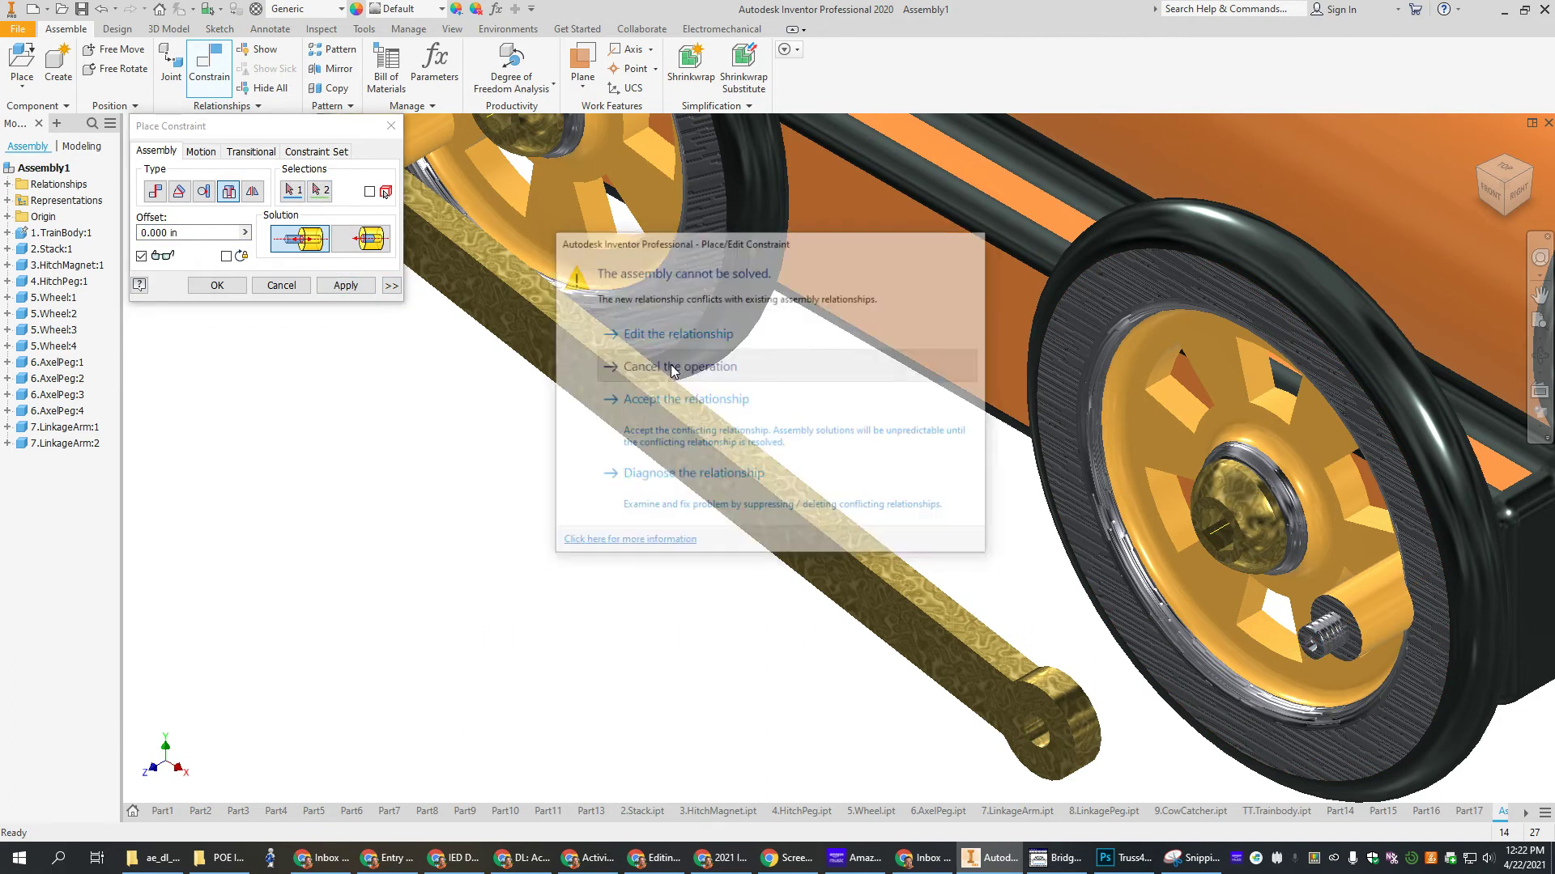
Apply an Insert constraint between the base edge of the front wheel's threaded pin and the inner hole edge of the linkage arm's free end.
click(1350, 638)
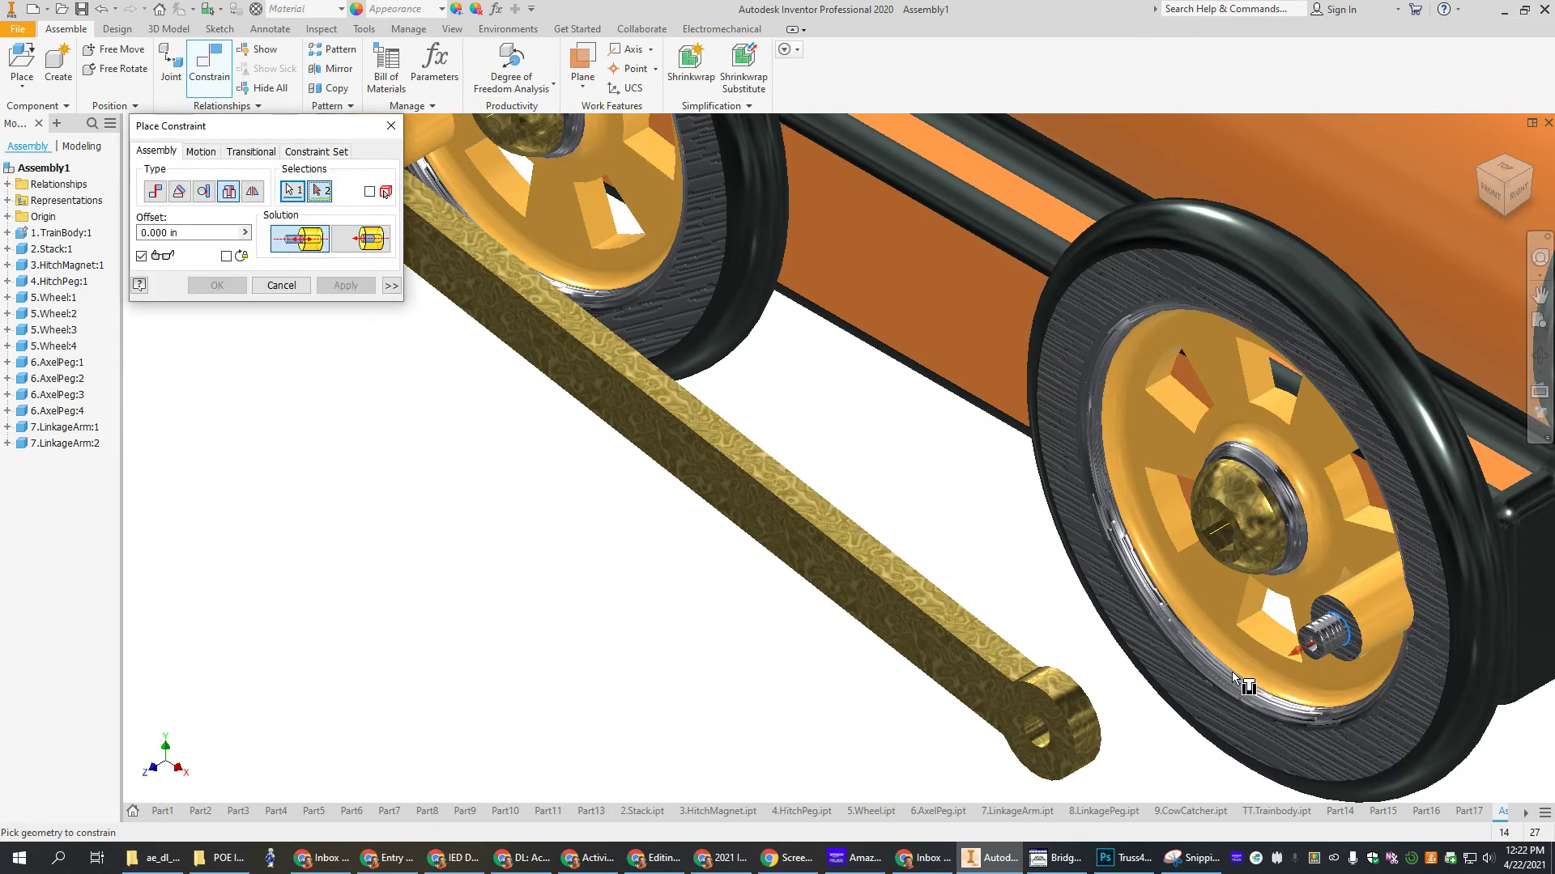
shift+middle_drag(1231, 672, 858, 684)
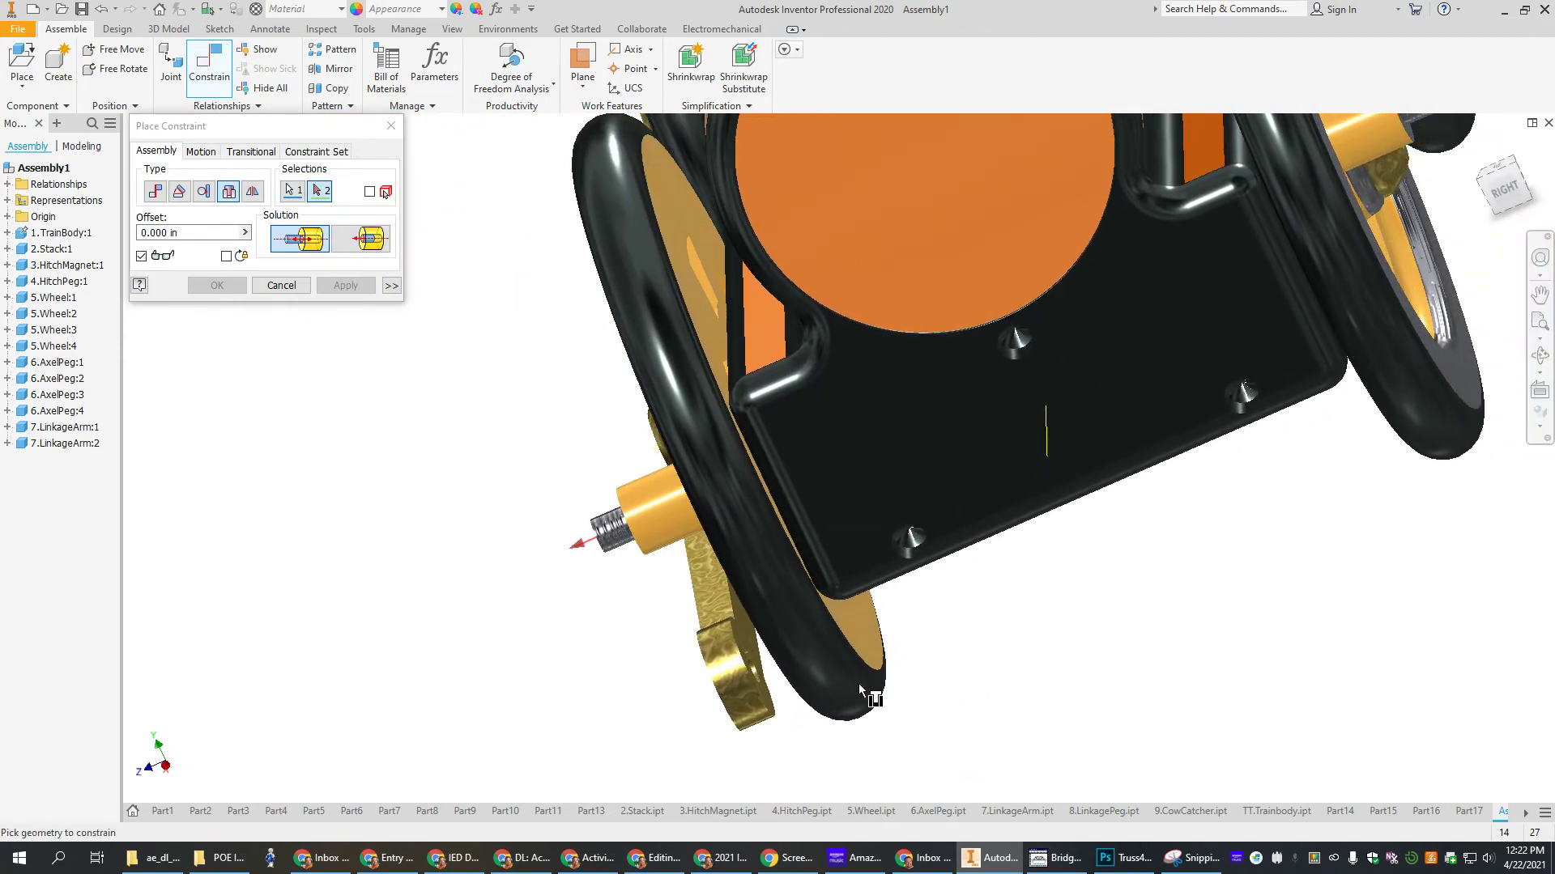
click(757, 673)
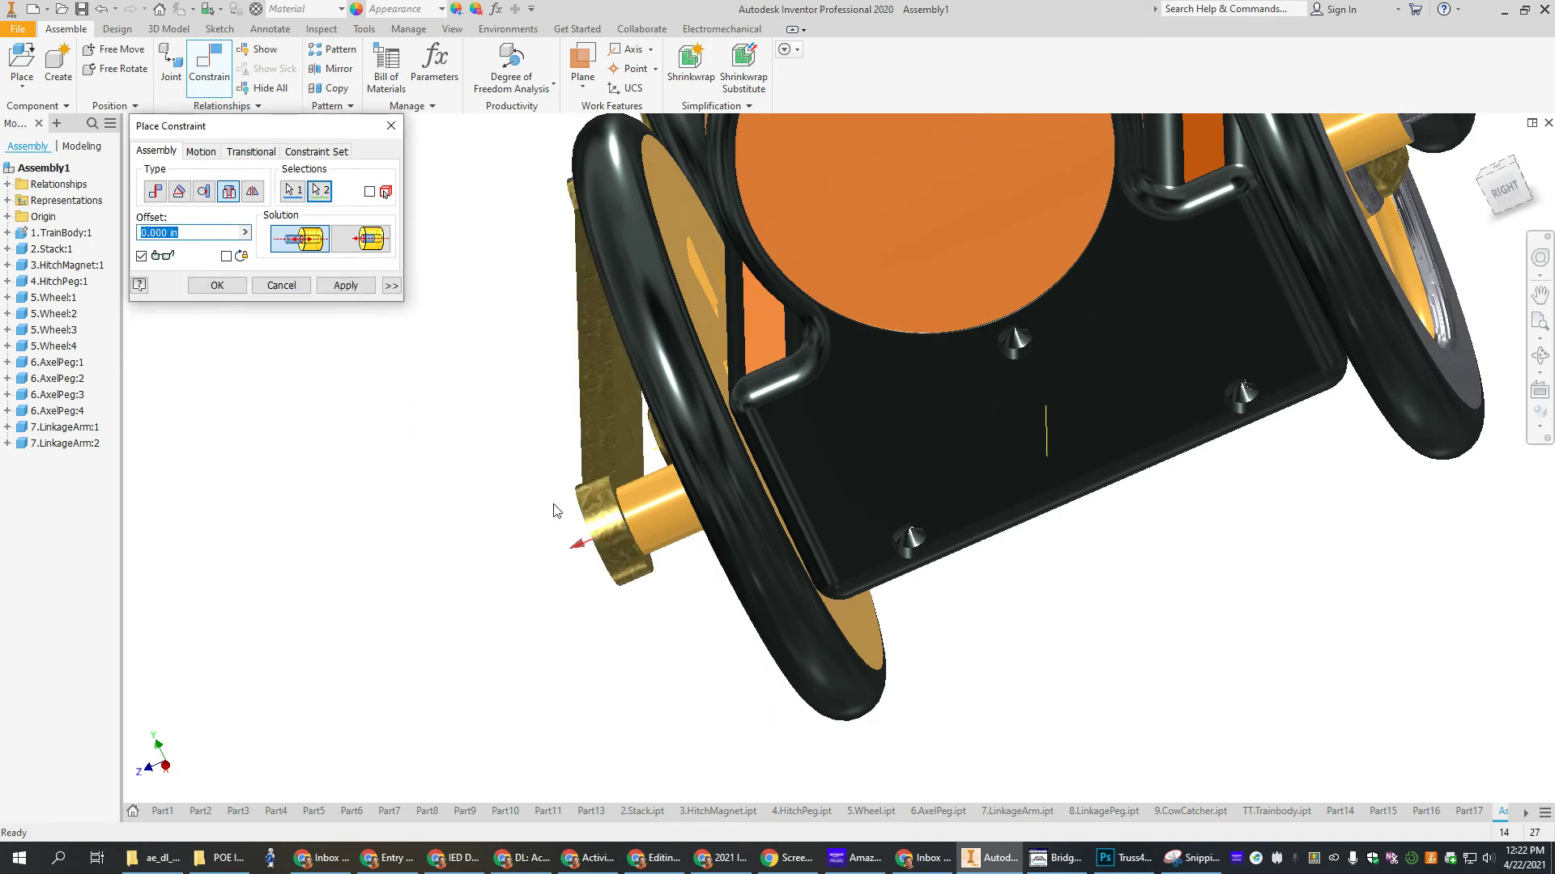
click(355, 287)
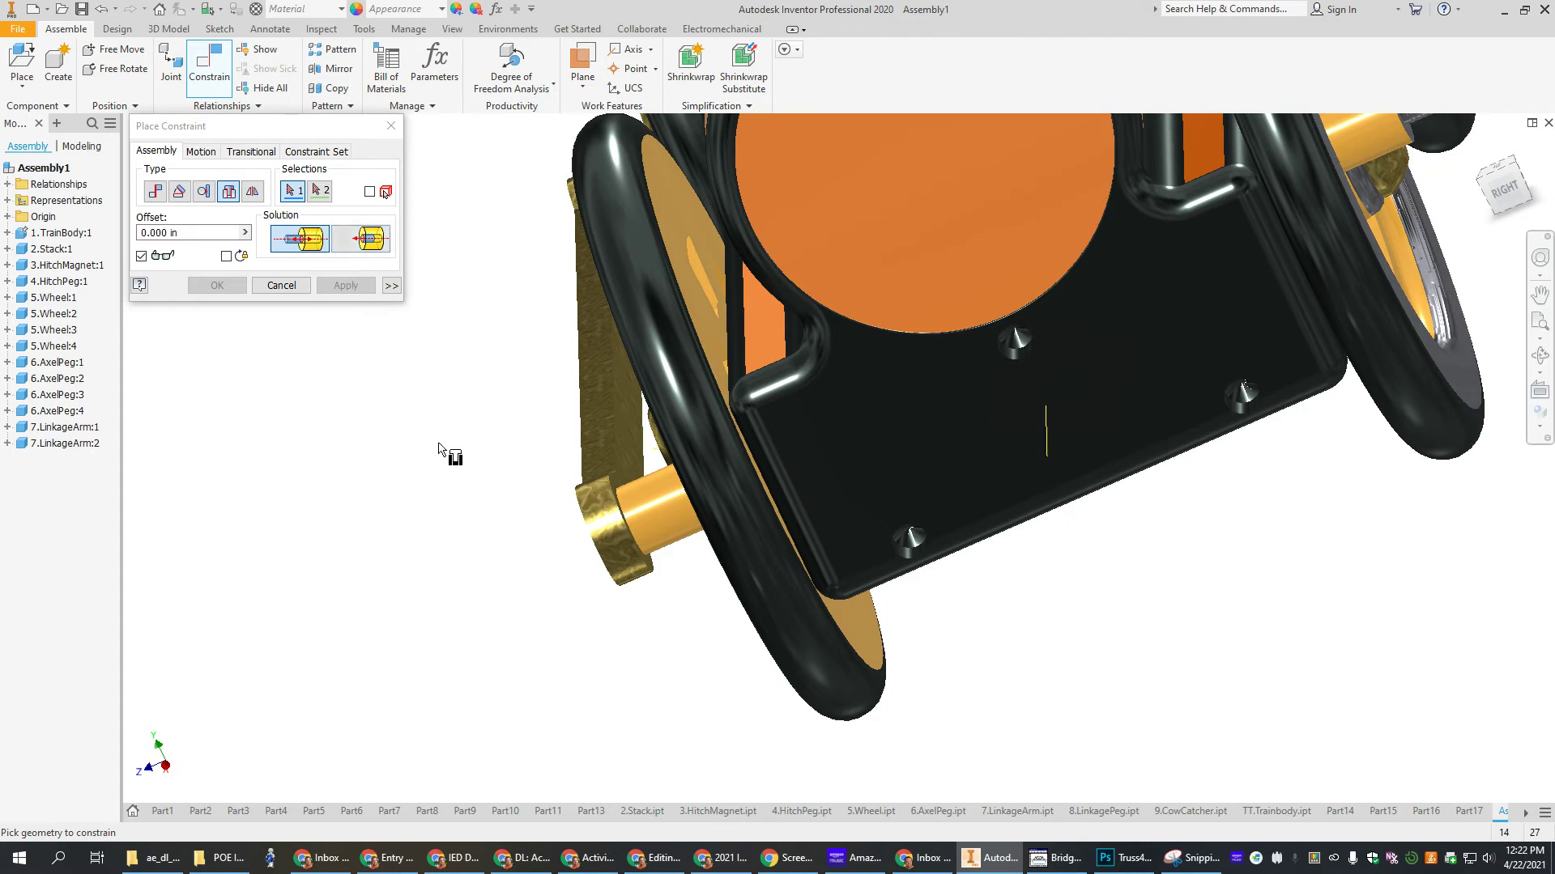
Insert the second linkage arm's front hole onto the front wheel's pin on the train's other side, using the Aligned solution.
scroll(1325, 520, up, 5)
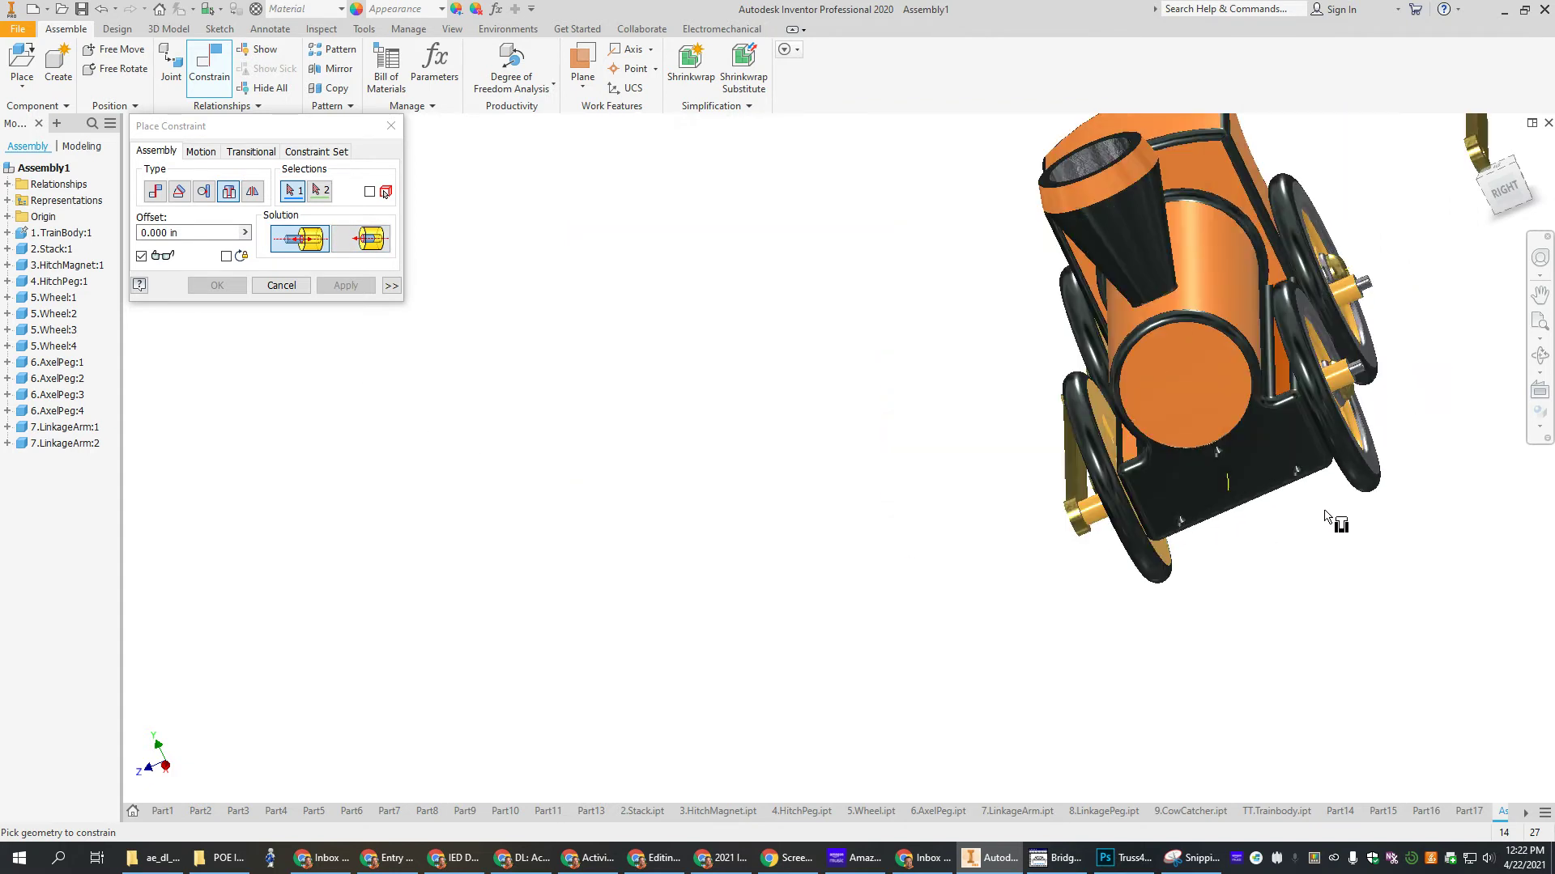
middle_drag(1406, 512, 1066, 566)
scroll(1120, 462, down, 4)
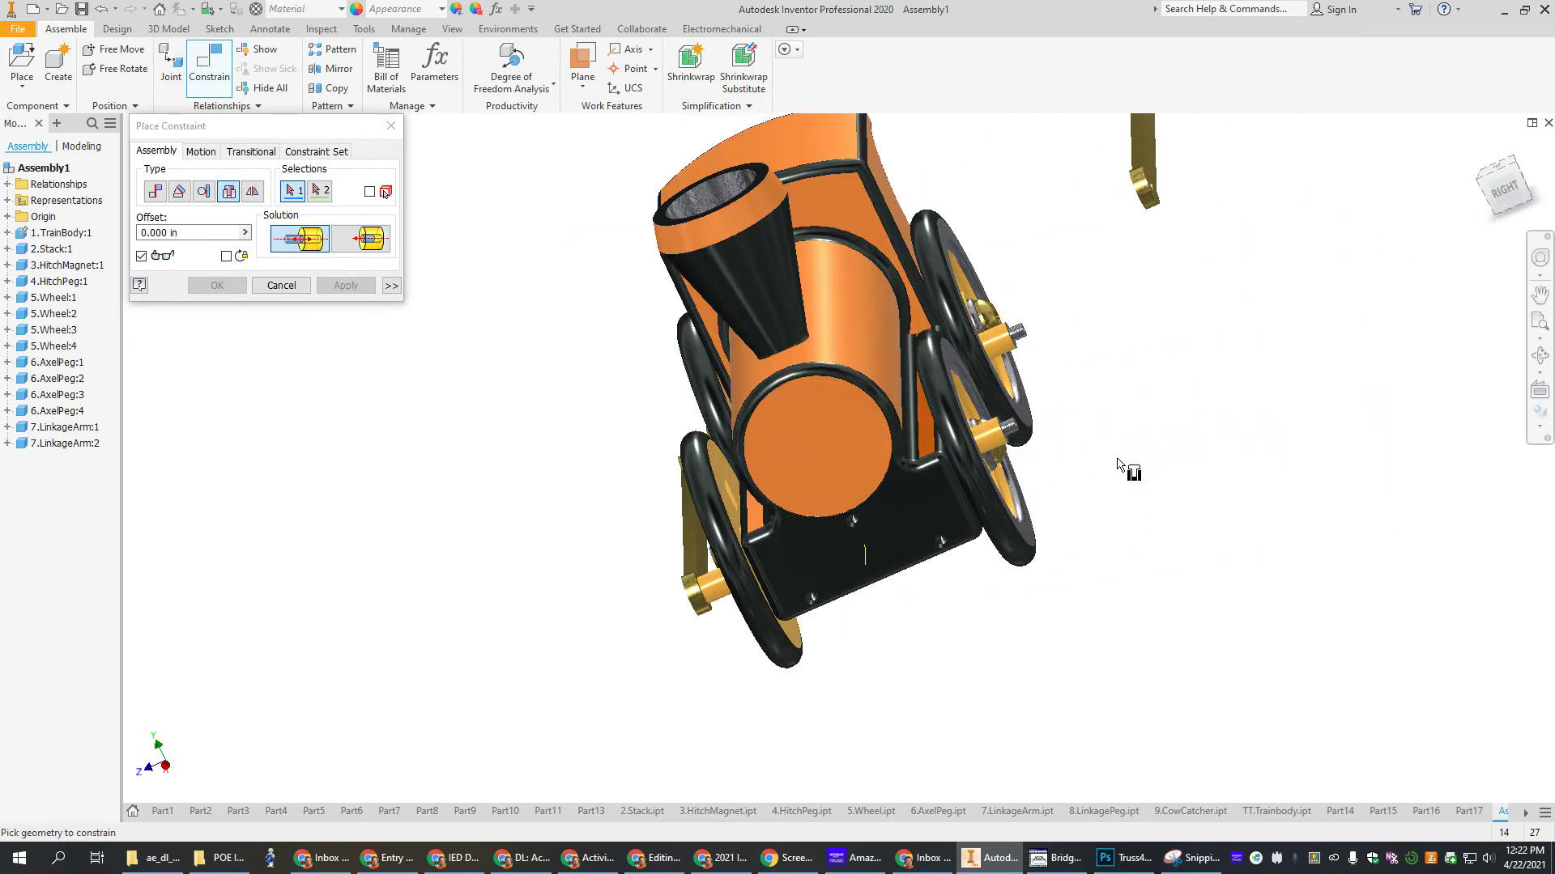
click(1484, 159)
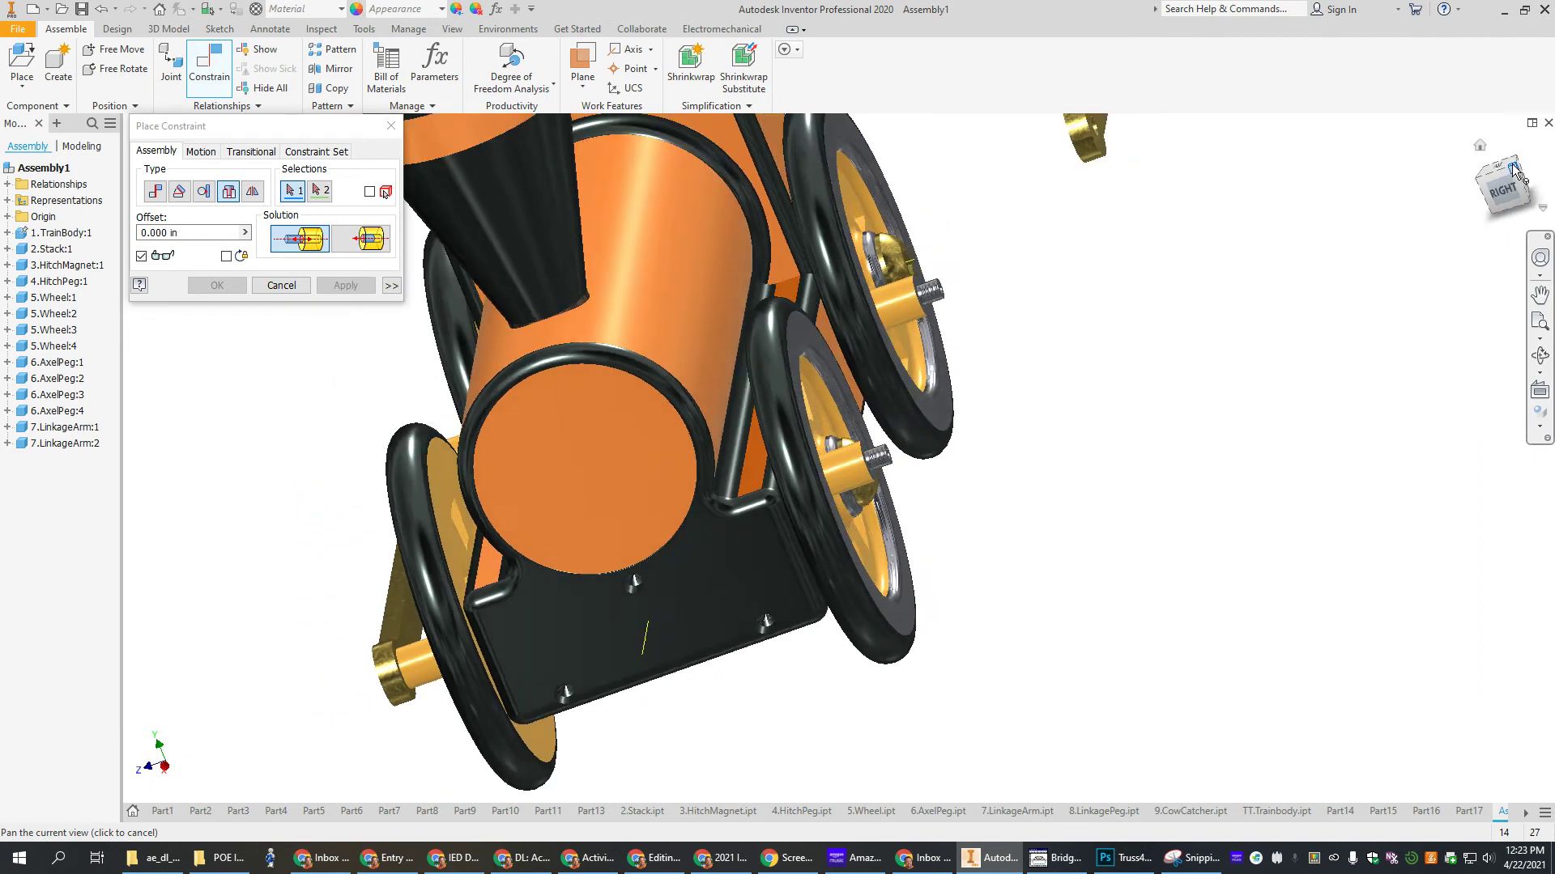
scroll(760, 543, down, 3)
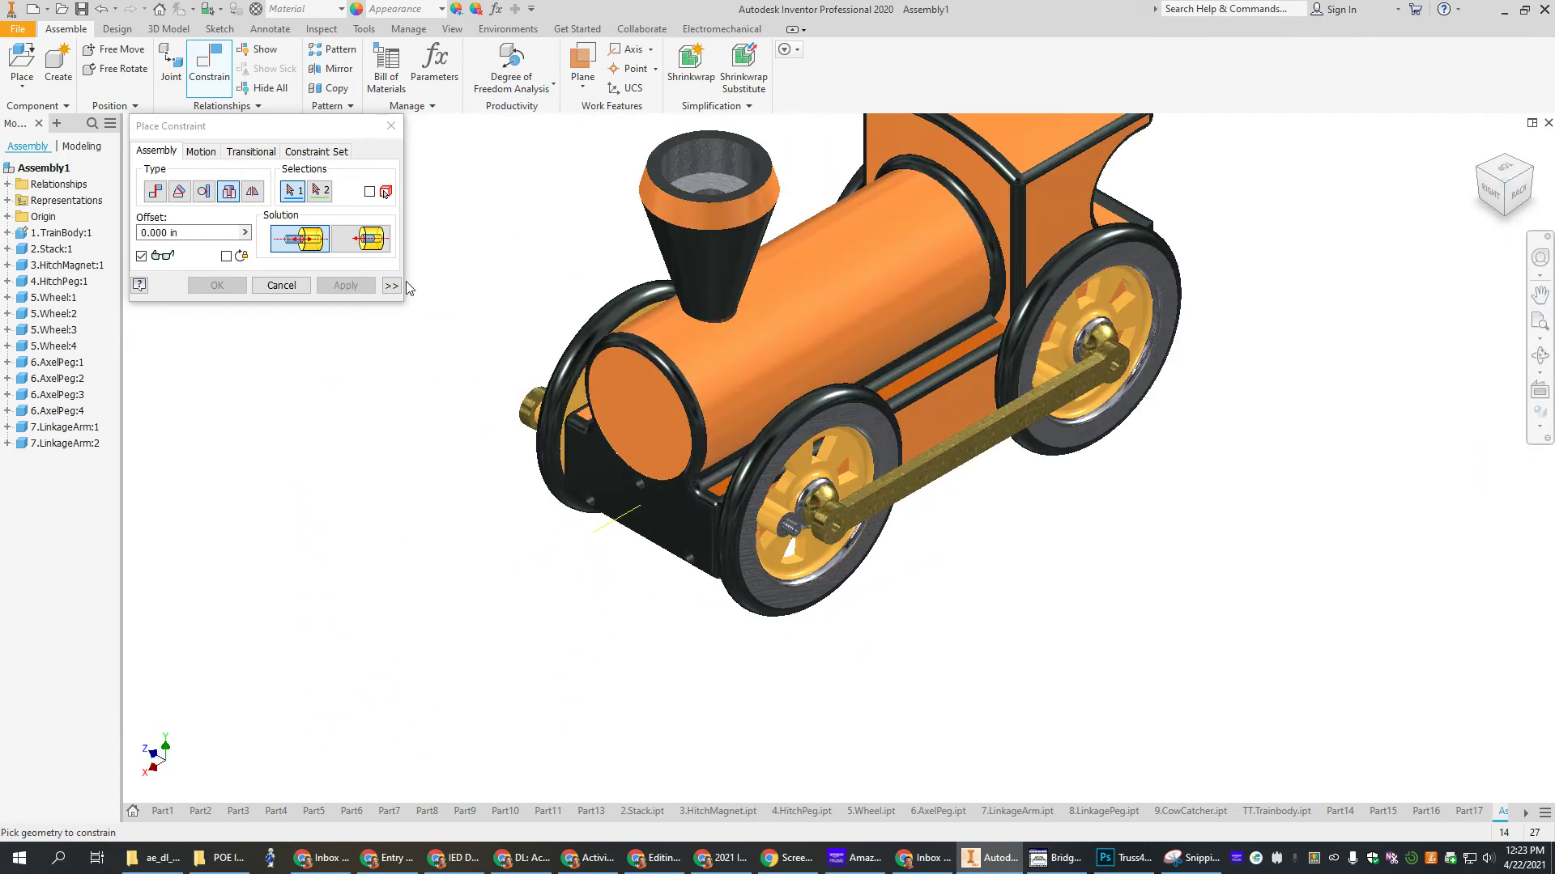
click(838, 518)
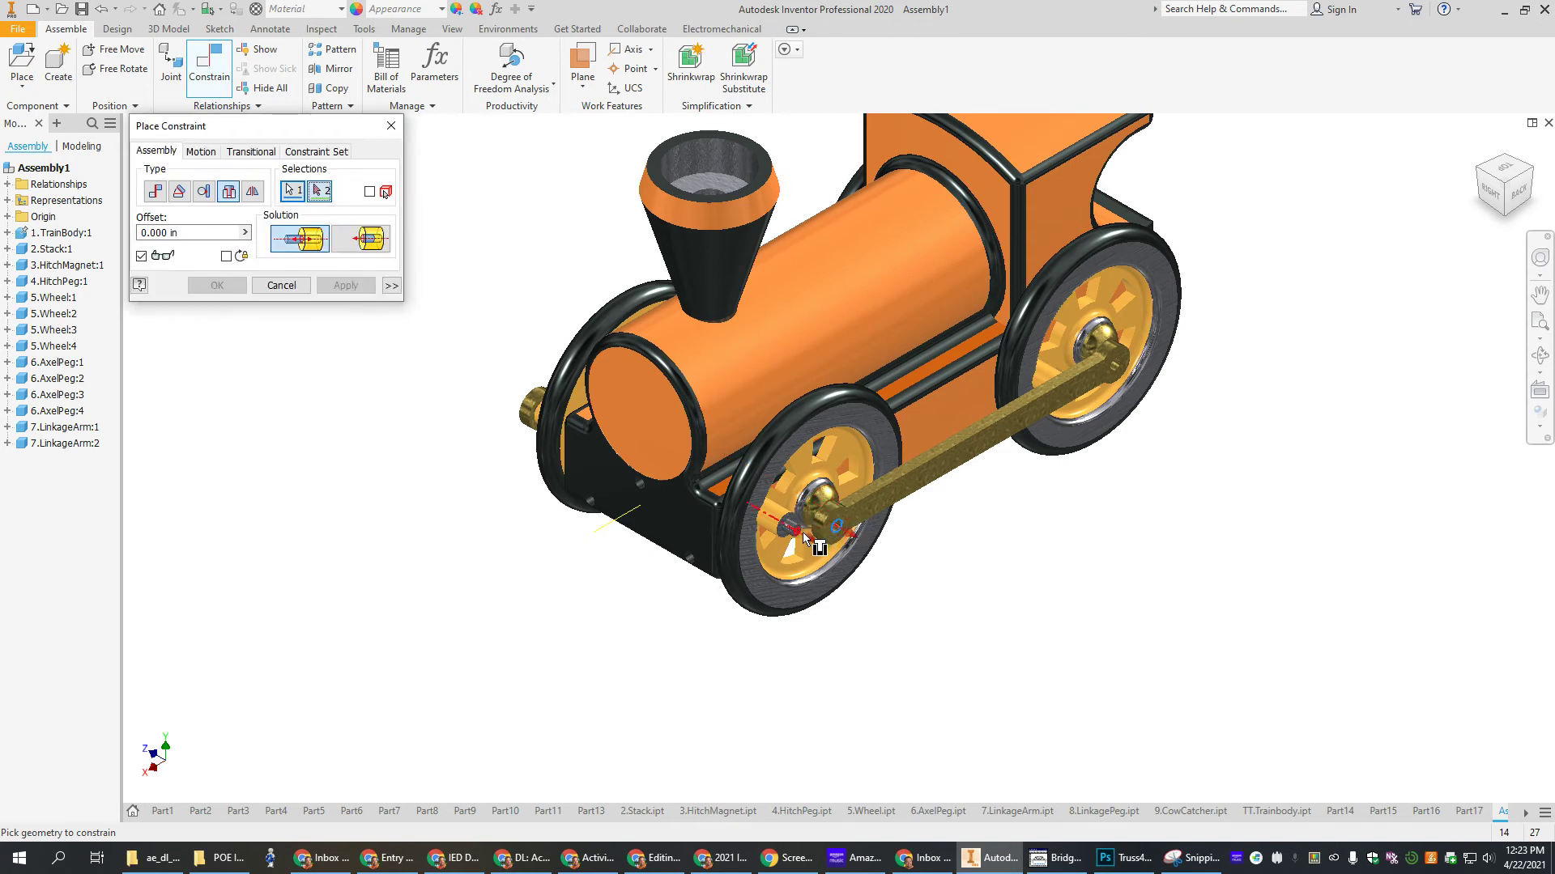
click(801, 523)
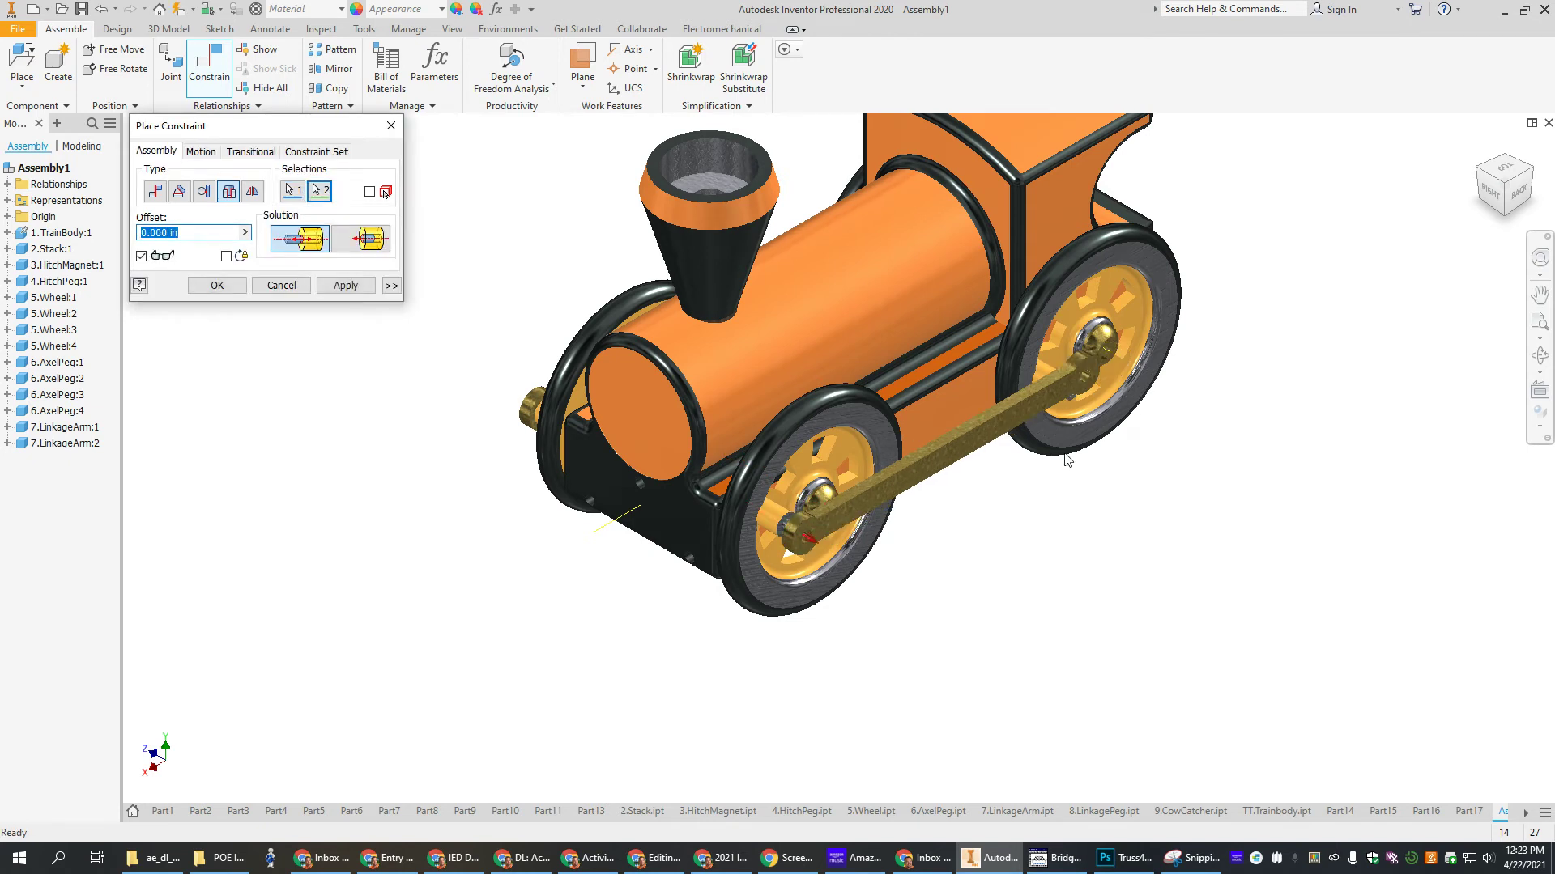
click(366, 245)
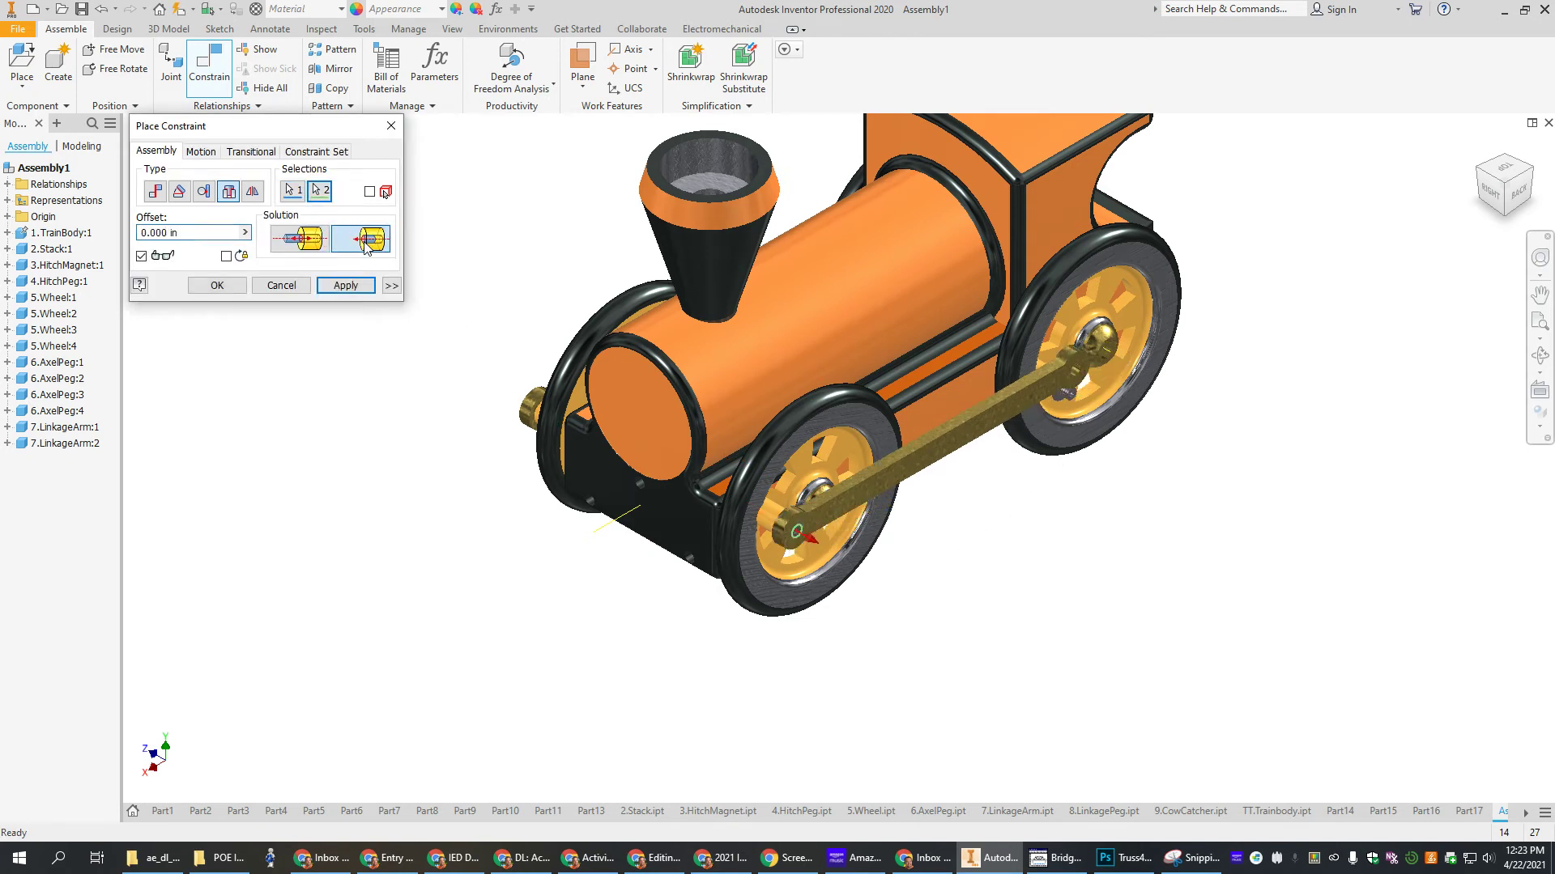
click(345, 285)
Insert the second linkage arm's rear hole onto the rear wheel's pin with the Aligned solution, and finish constraining.
click(1077, 378)
click(1073, 397)
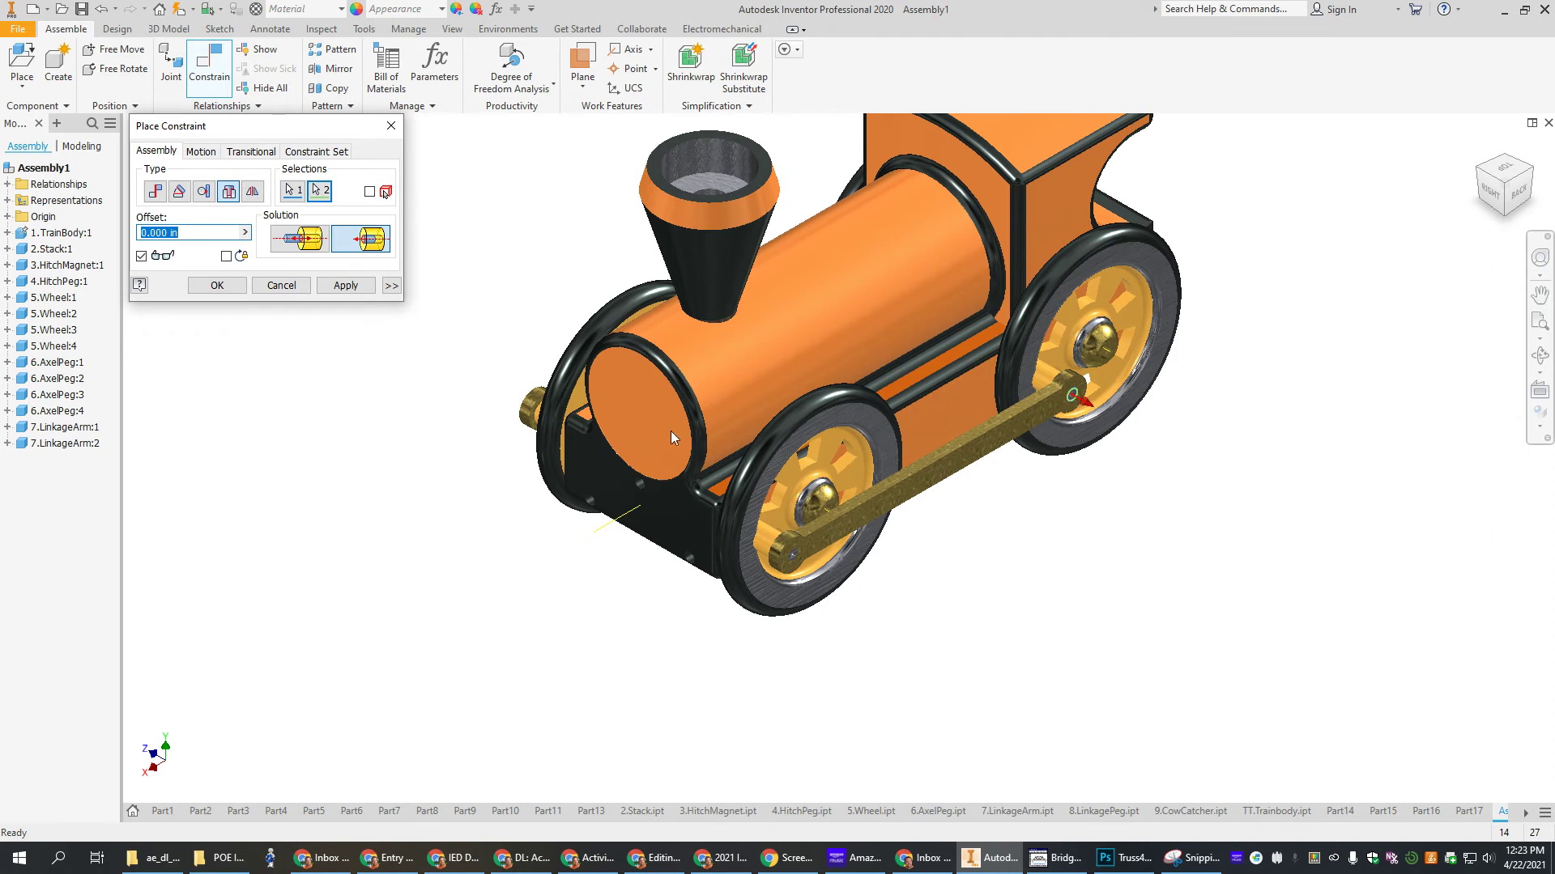
click(214, 288)
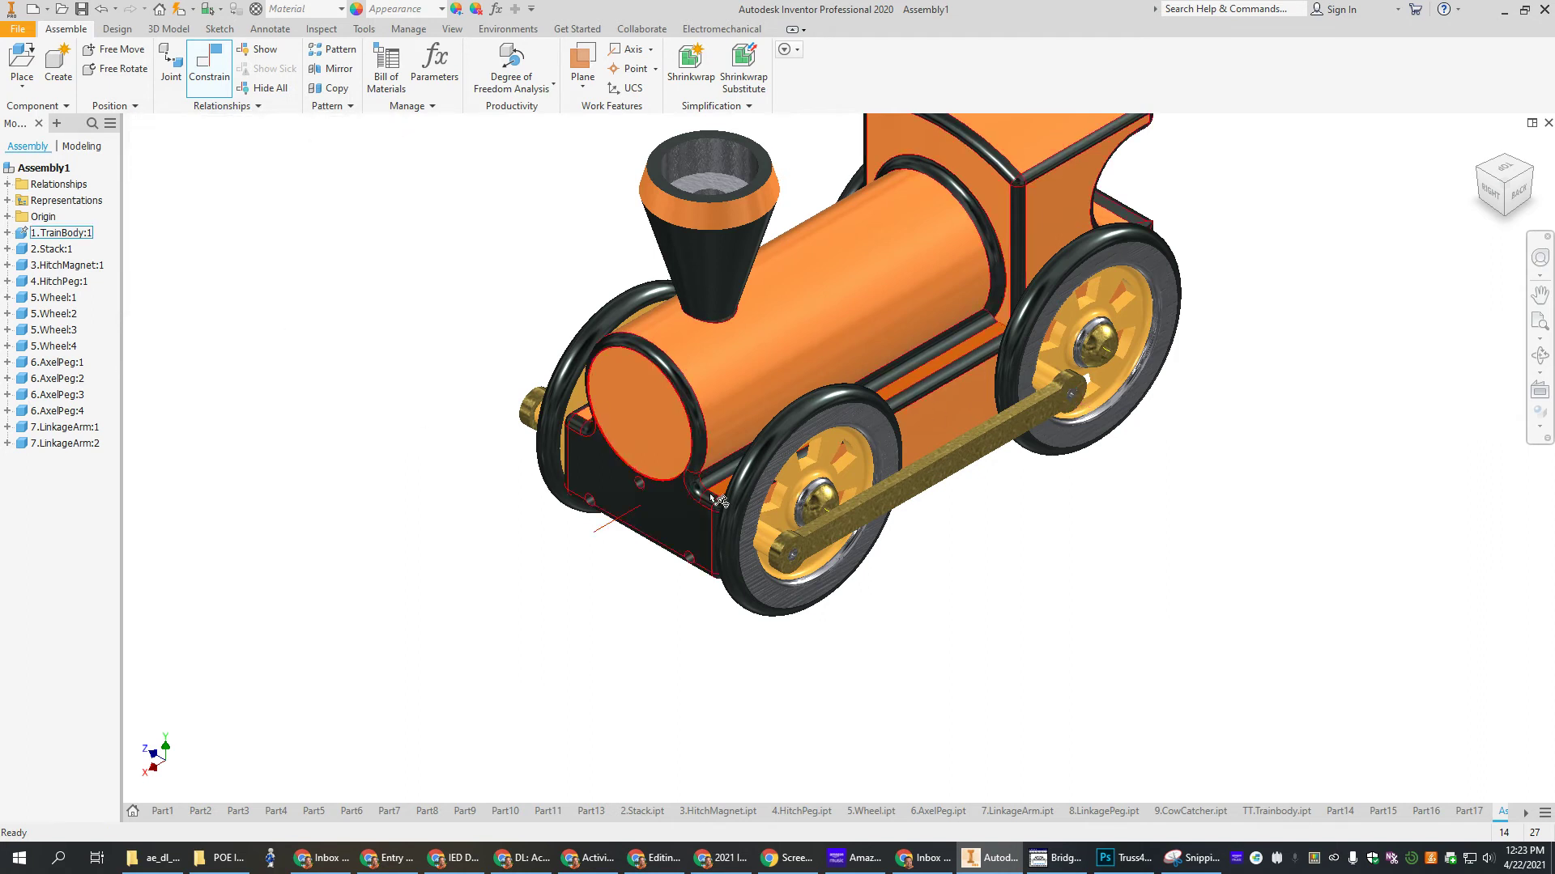
Swing the linkage arm down on its wheels and place four copies of 8.LinkagePeg.ipt around the train.
drag(912, 486, 901, 595)
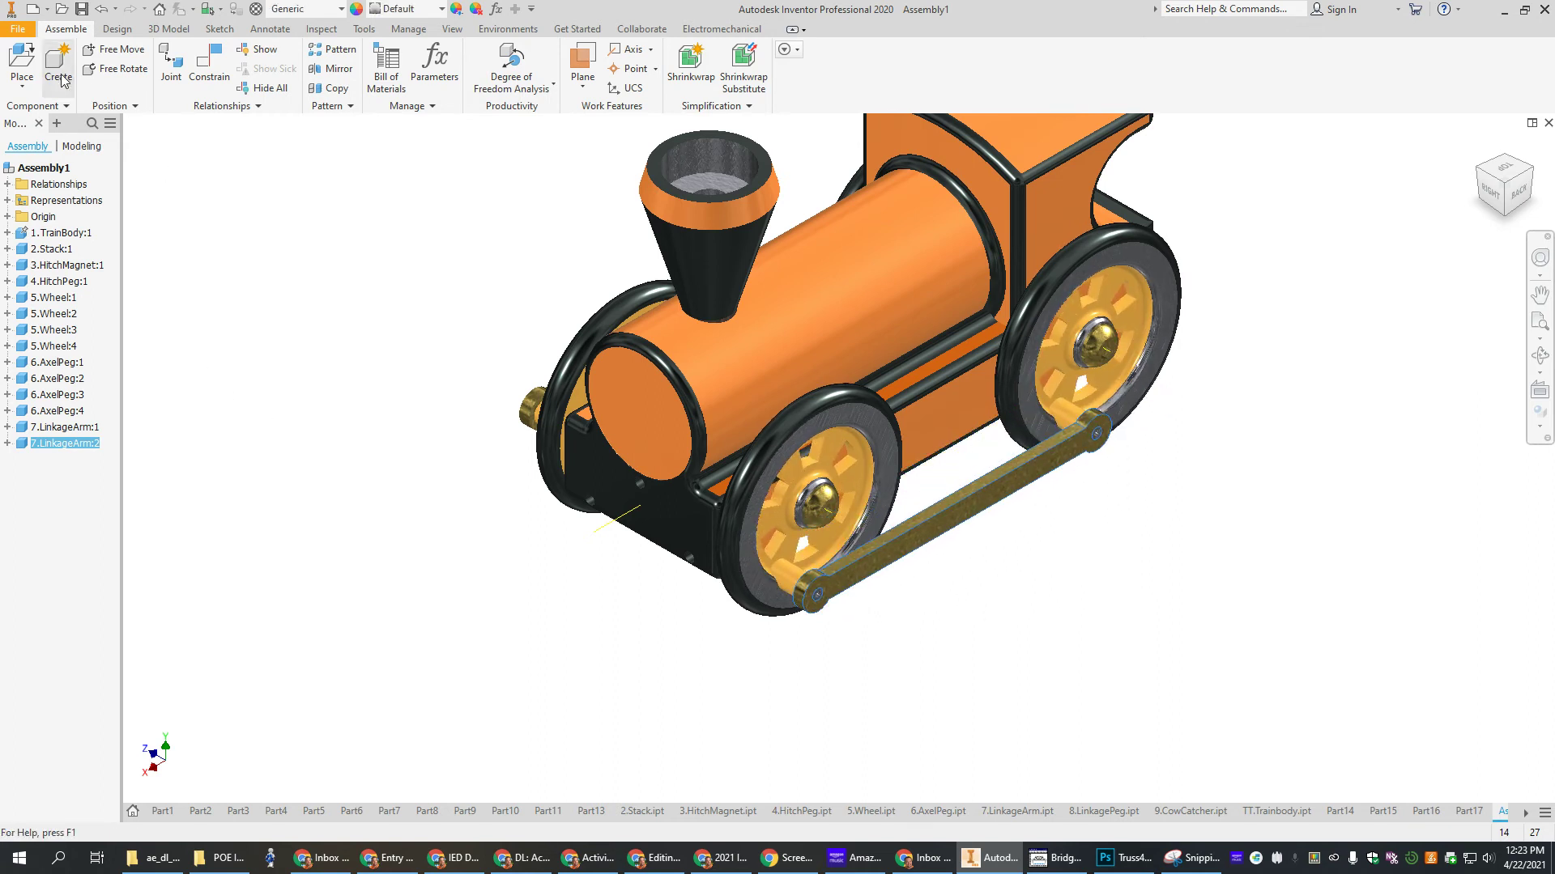
click(22, 65)
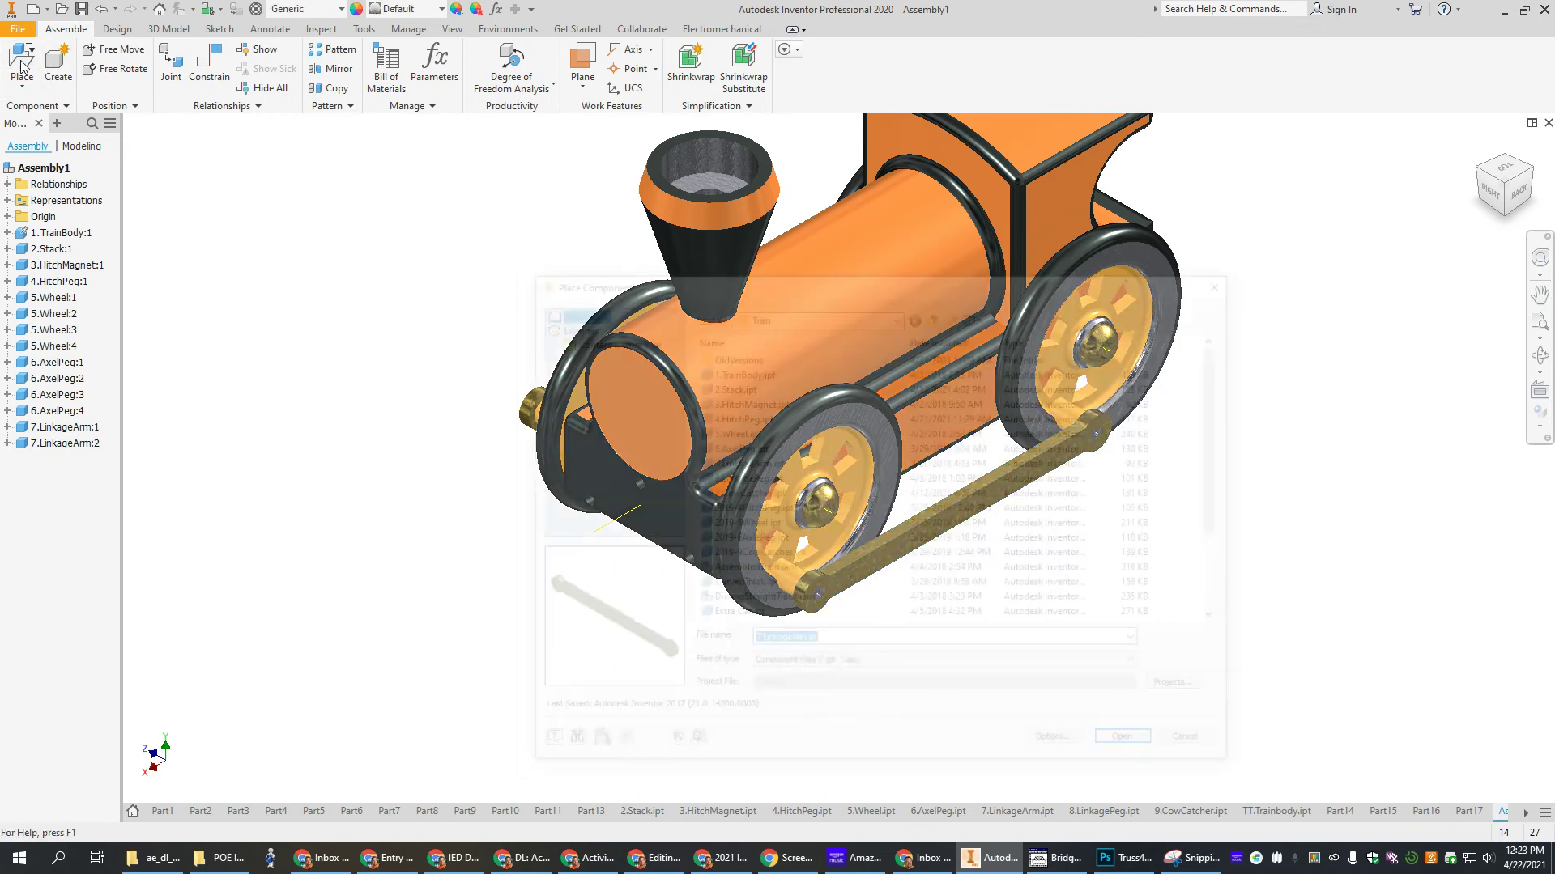
click(716, 479)
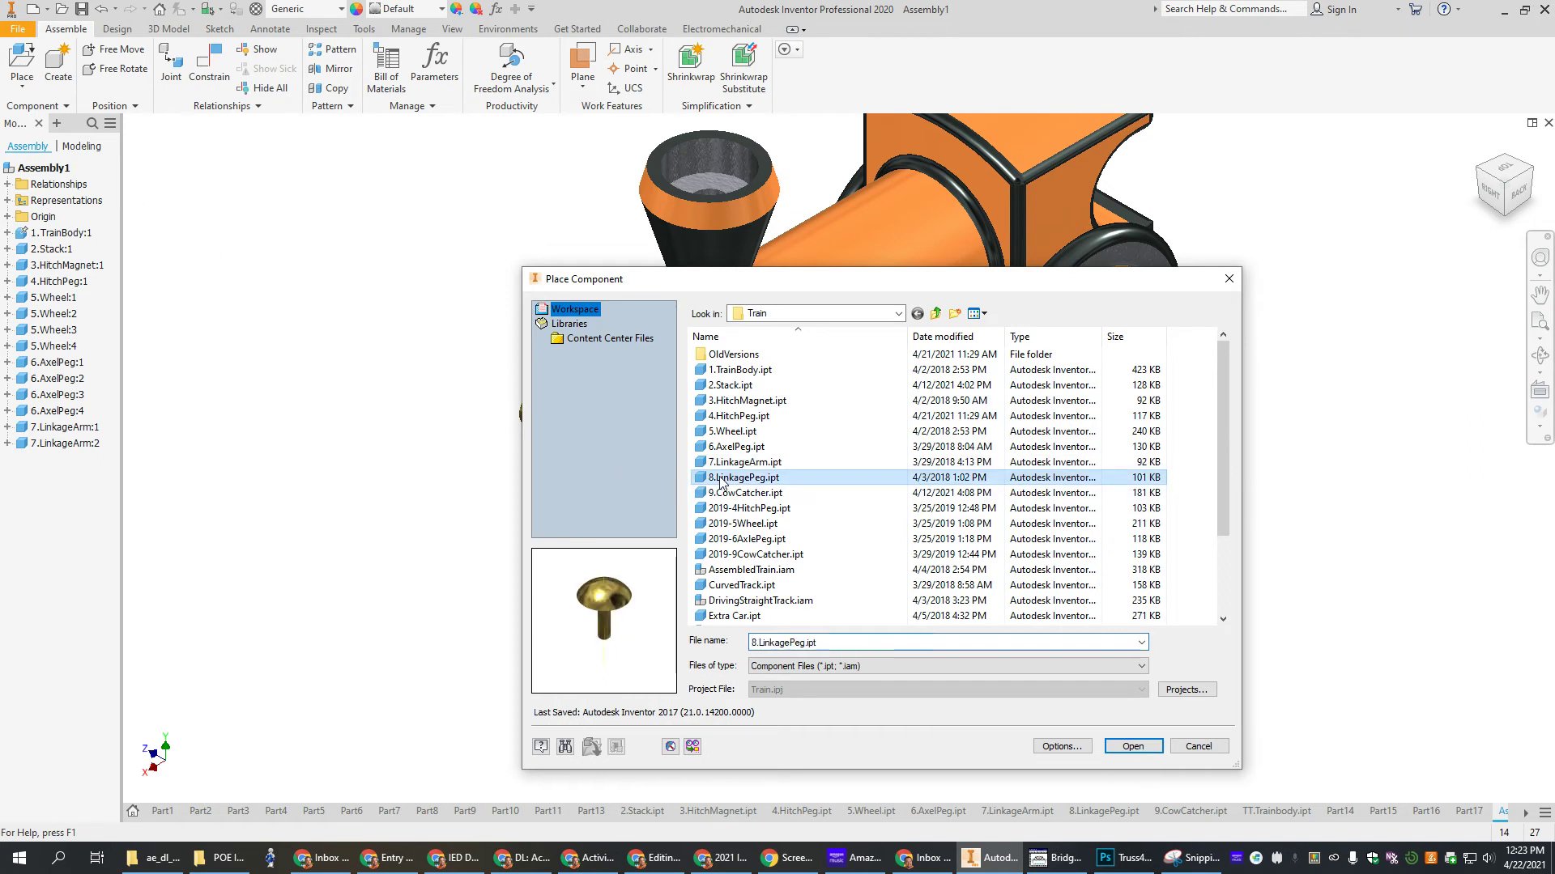
click(1133, 746)
click(1266, 449)
click(1118, 567)
click(434, 256)
click(566, 170)
key(Escape)
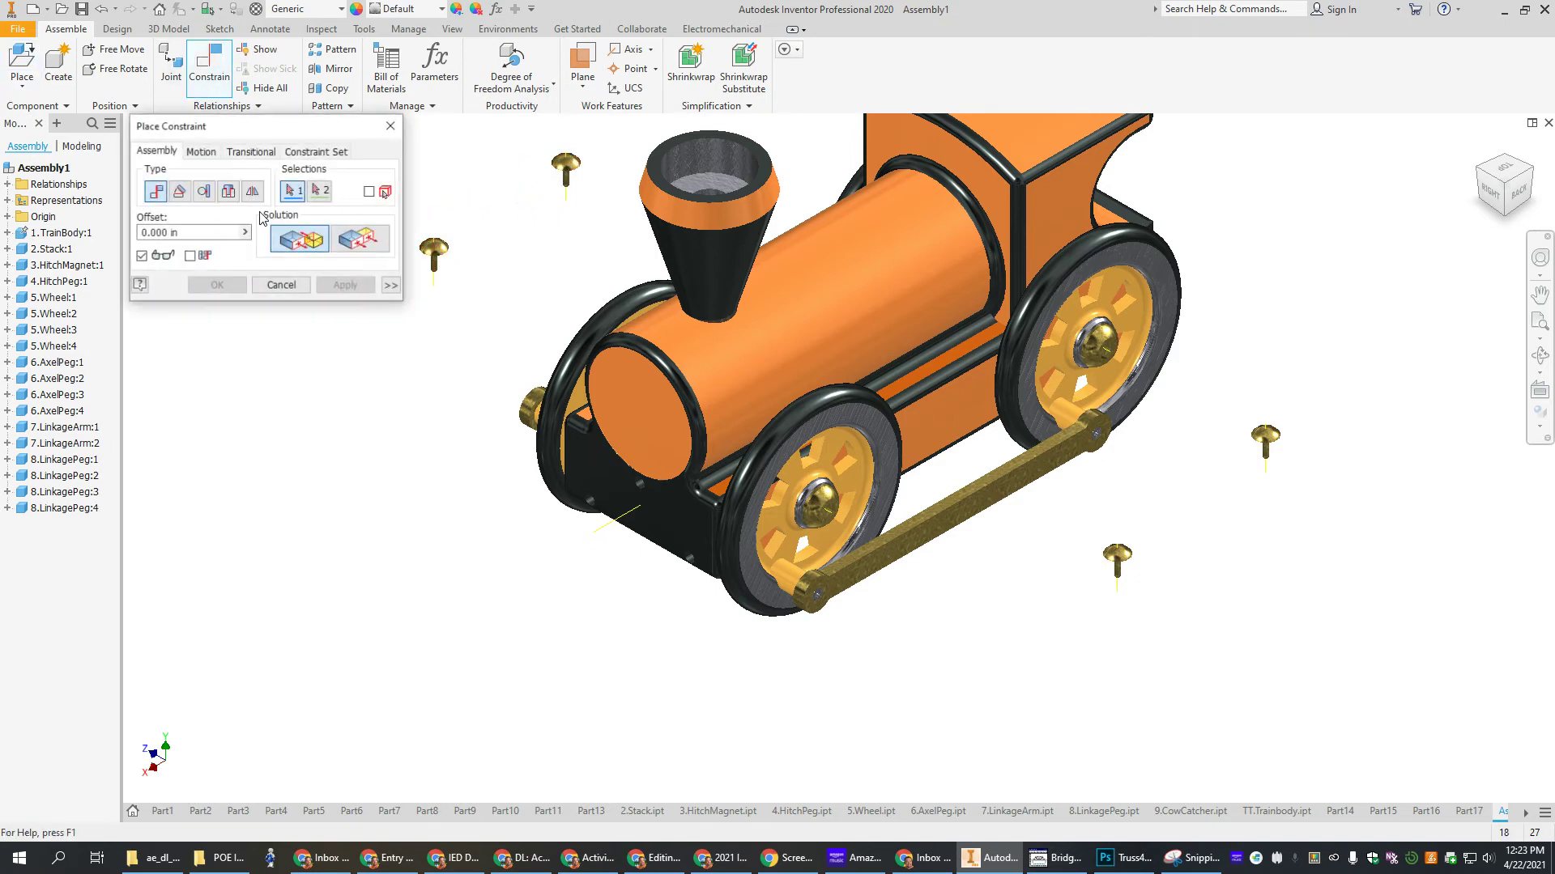
Apply an Insert constraint seating one linkage peg in the front hole of the near linkage arm.
click(230, 191)
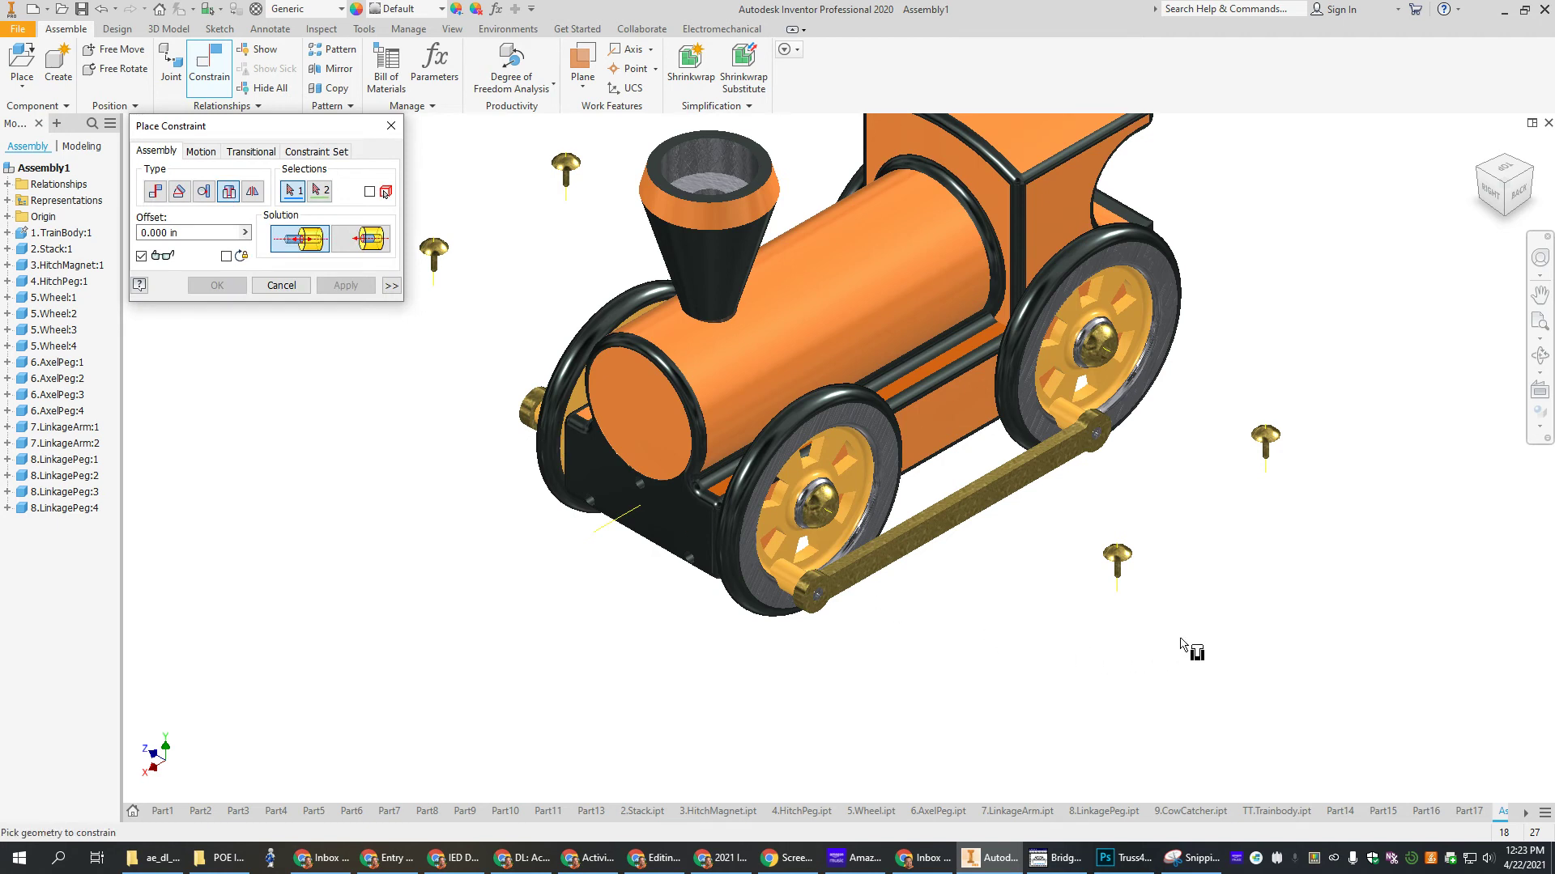
shift+middle_drag(1197, 610, 1184, 538)
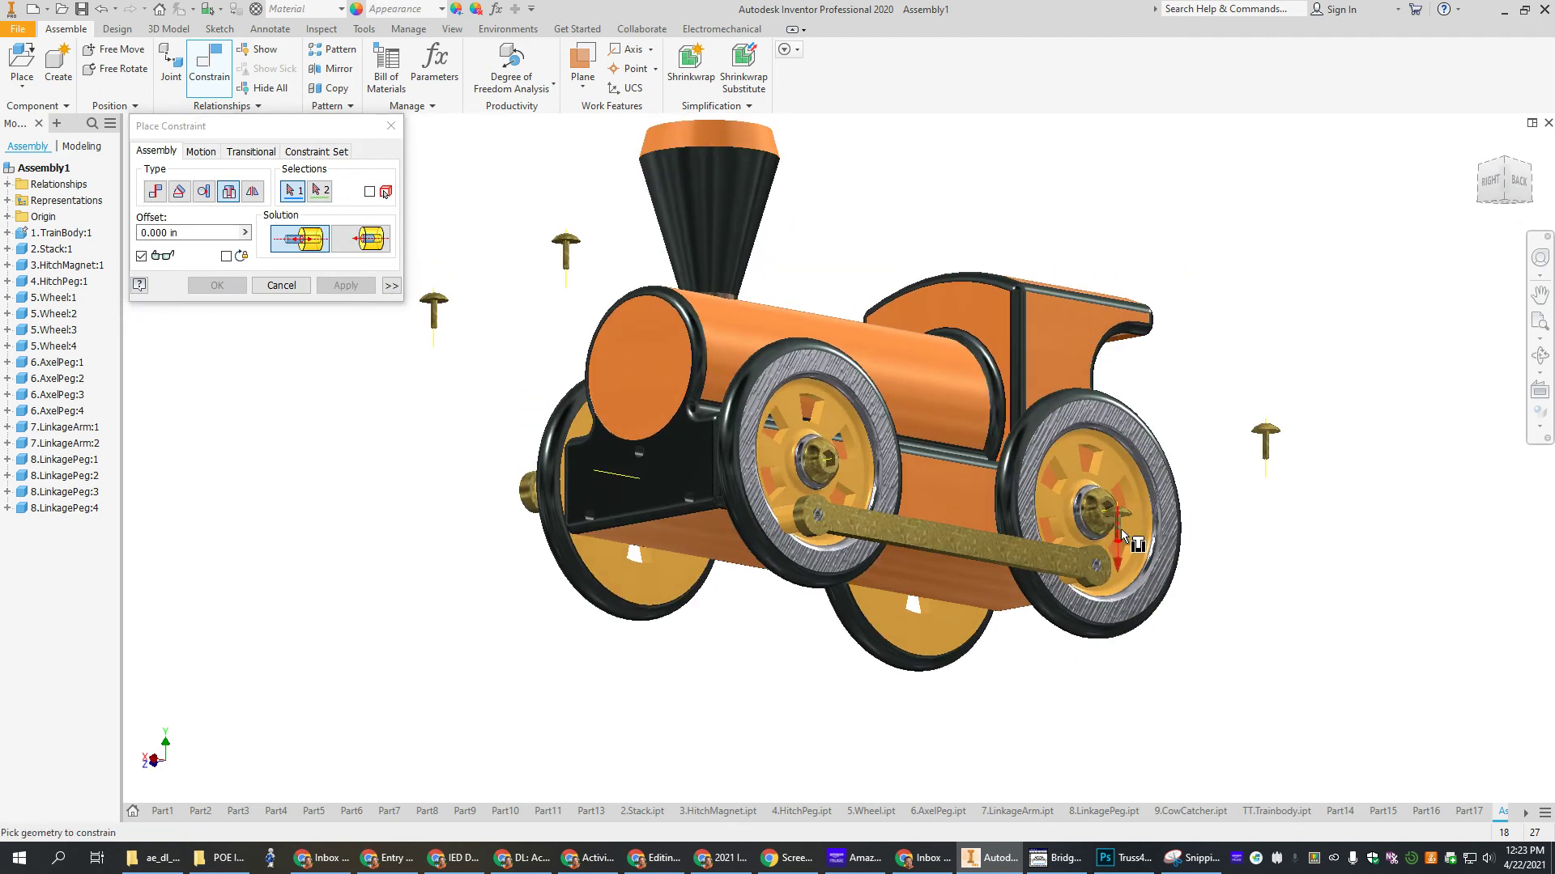
click(1122, 518)
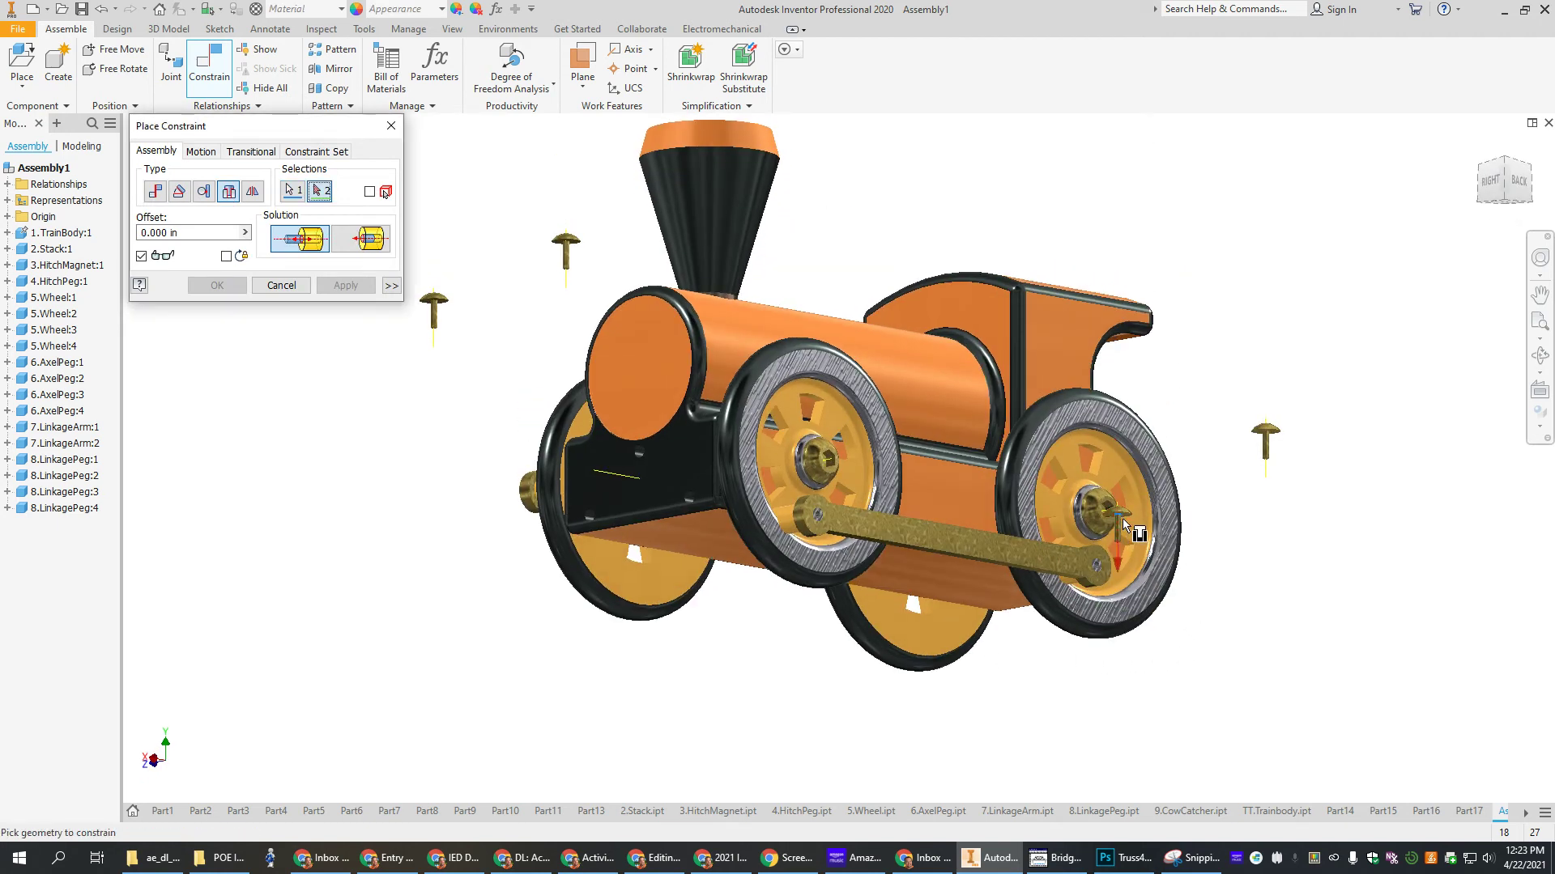
click(824, 521)
click(346, 285)
Insert a second linkage peg into the rear hole of the same linkage arm.
click(1272, 441)
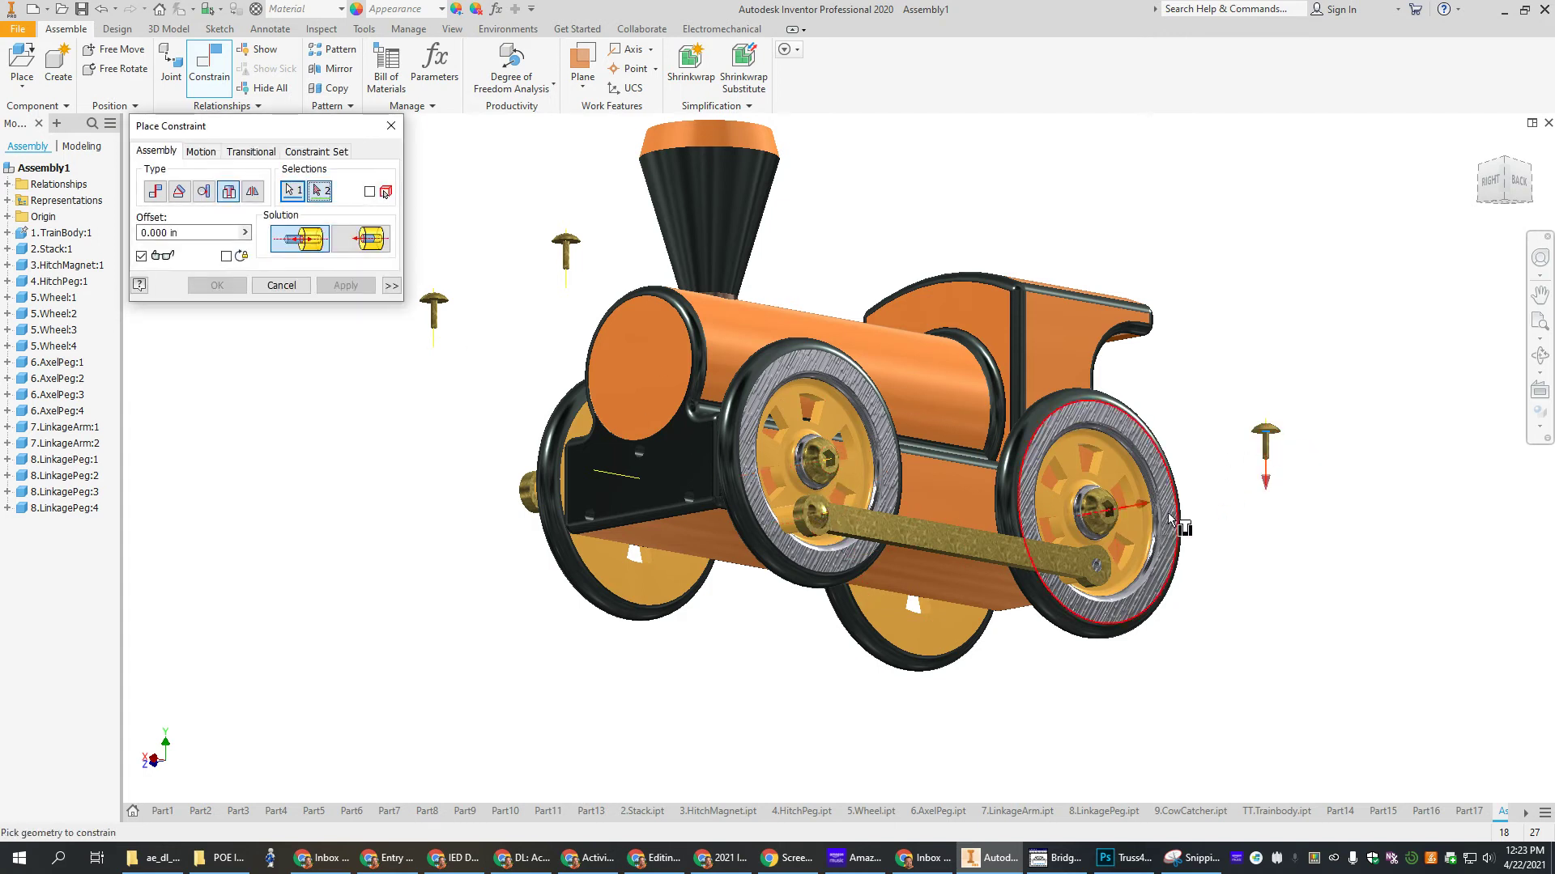
click(1102, 569)
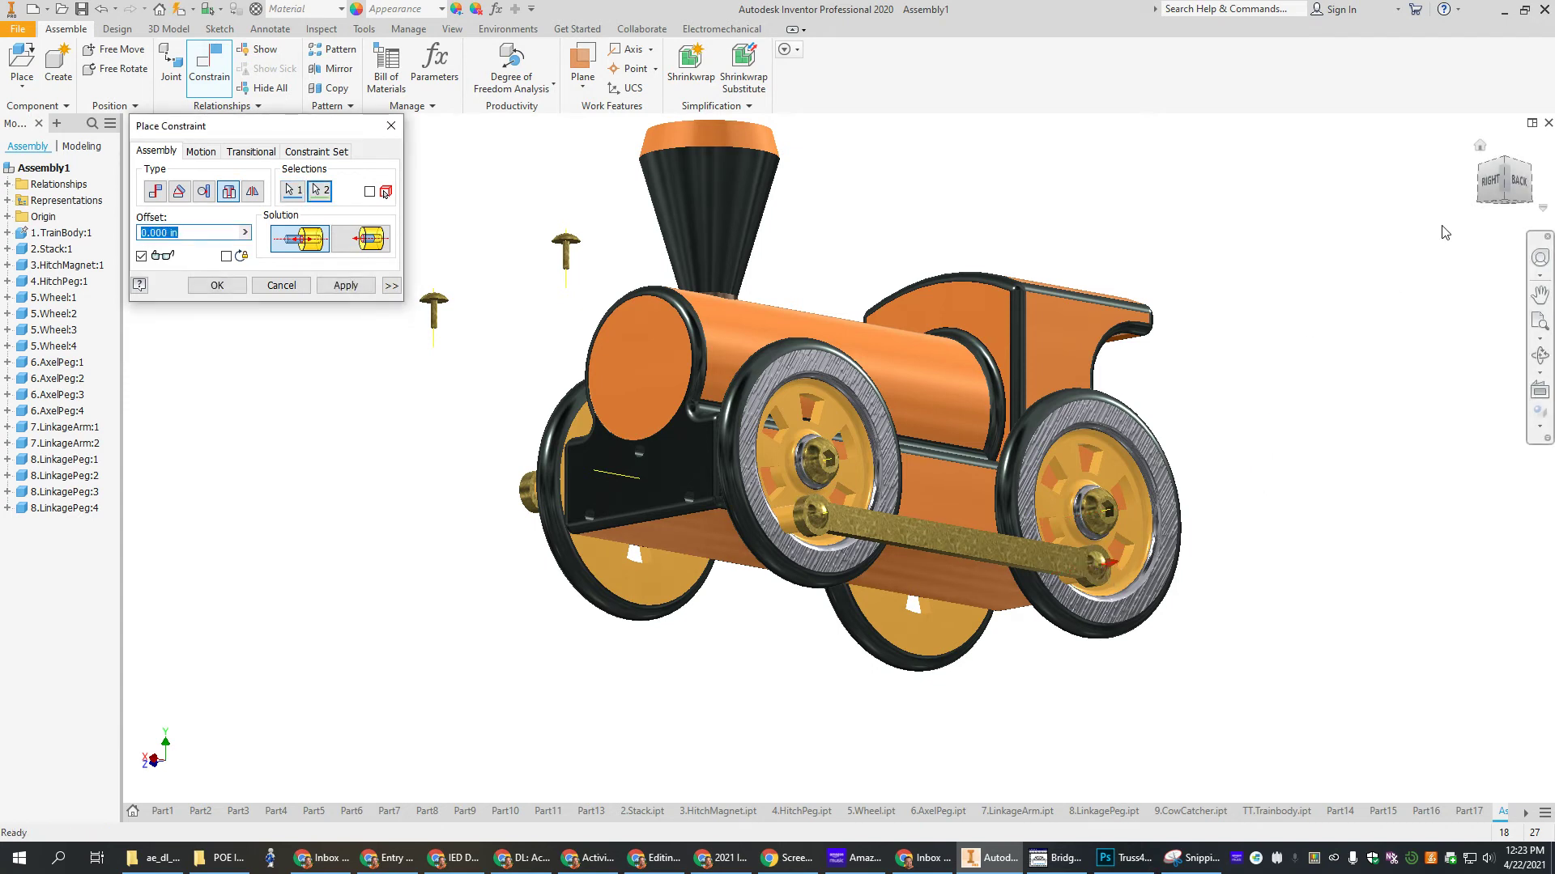
click(346, 285)
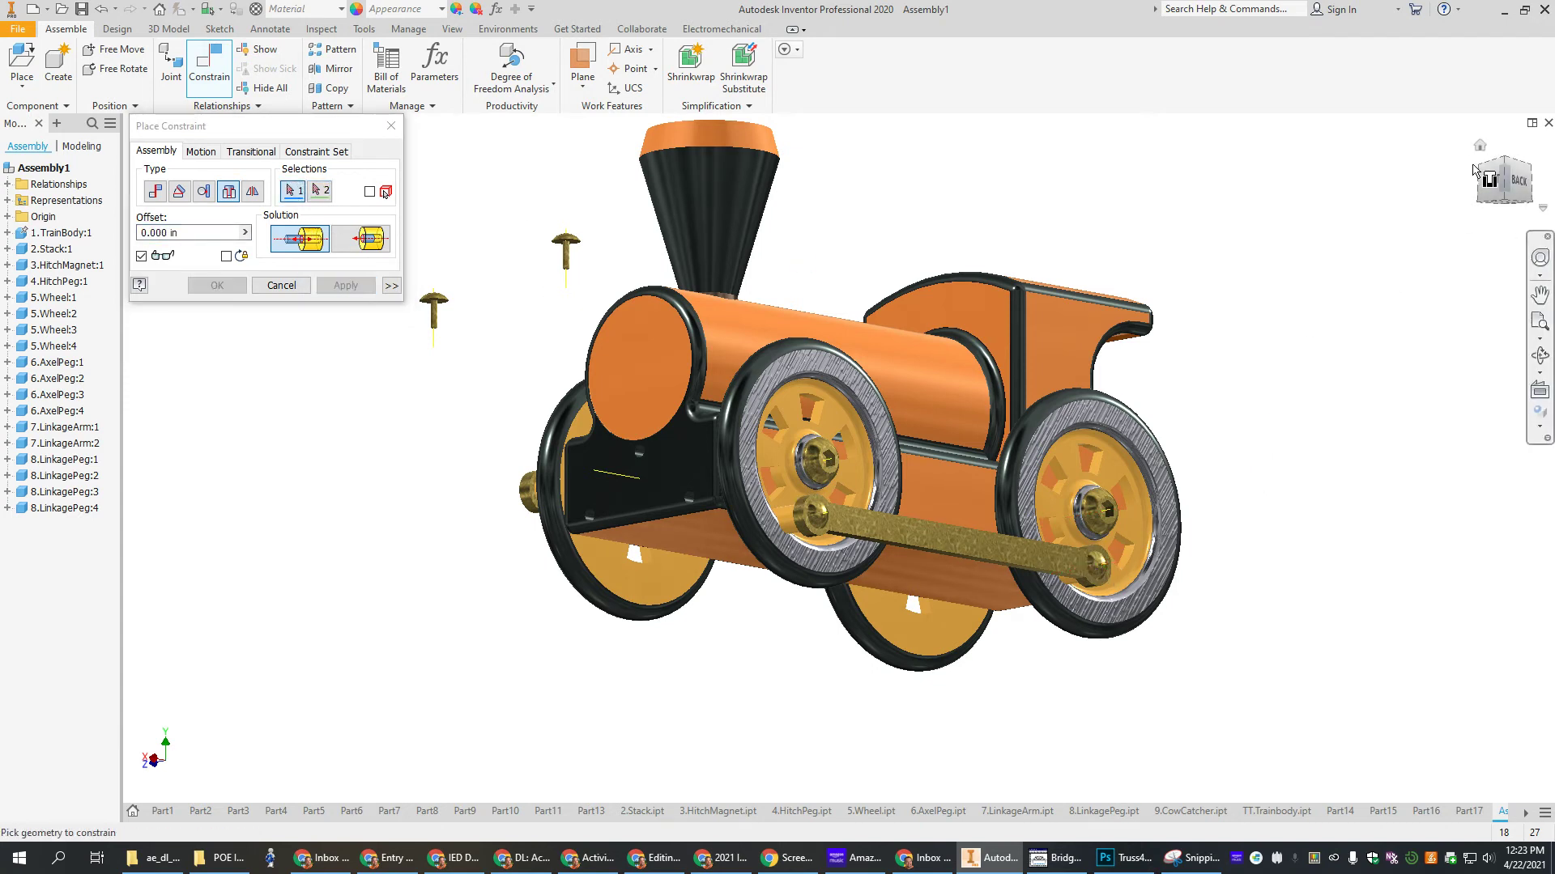
Insert a third linkage peg into the front hole of the linkage arm on the train's opposite side.
drag(1490, 182, 1194, 324)
scroll(737, 571, up, 5)
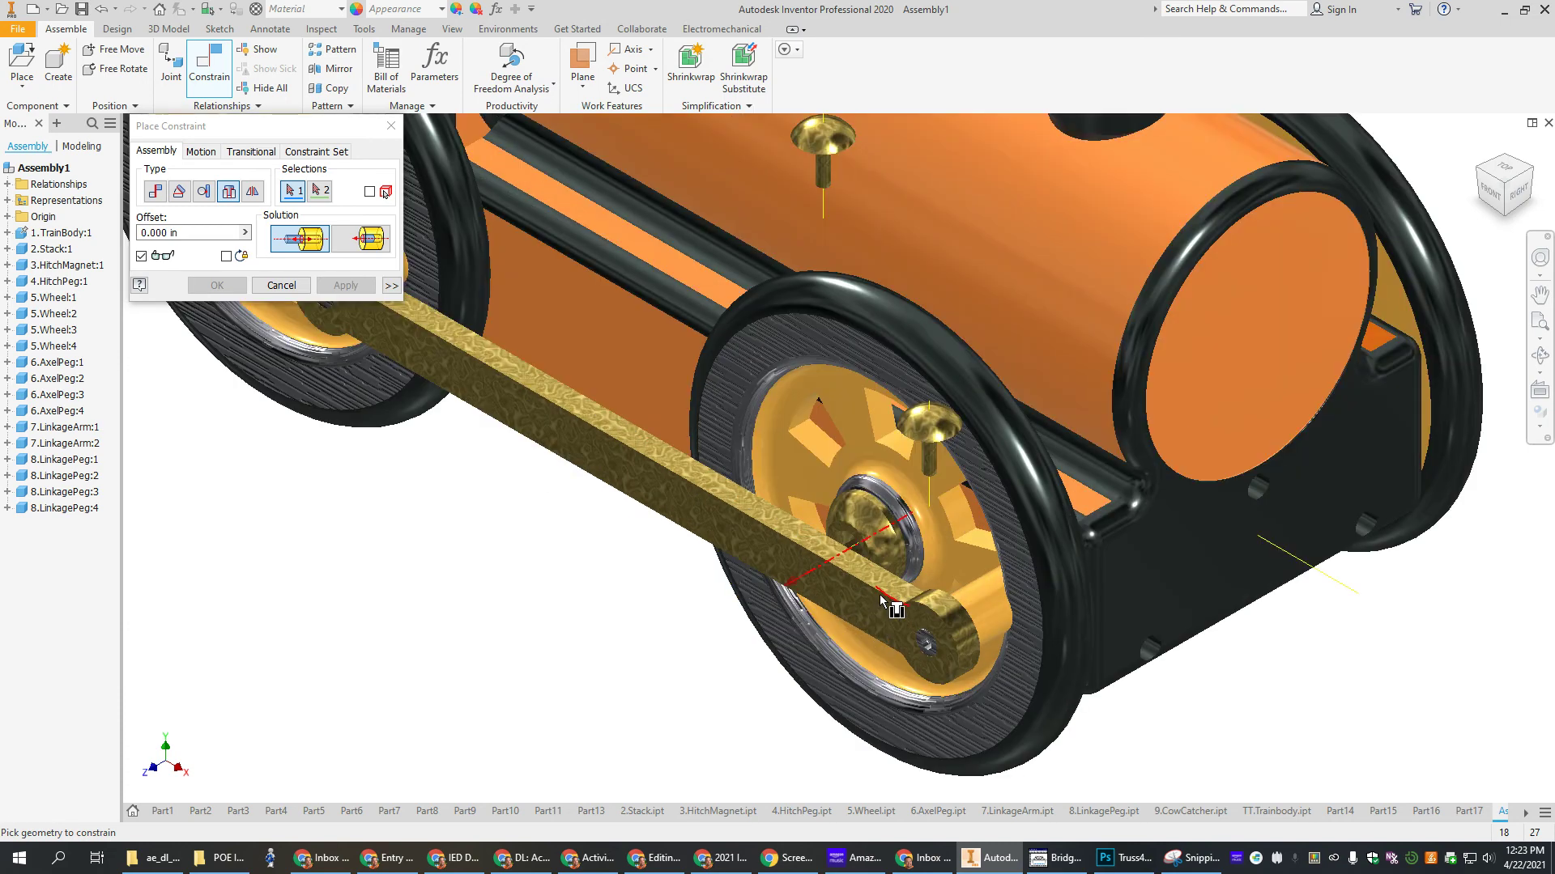
click(1505, 214)
scroll(843, 299, up, 3)
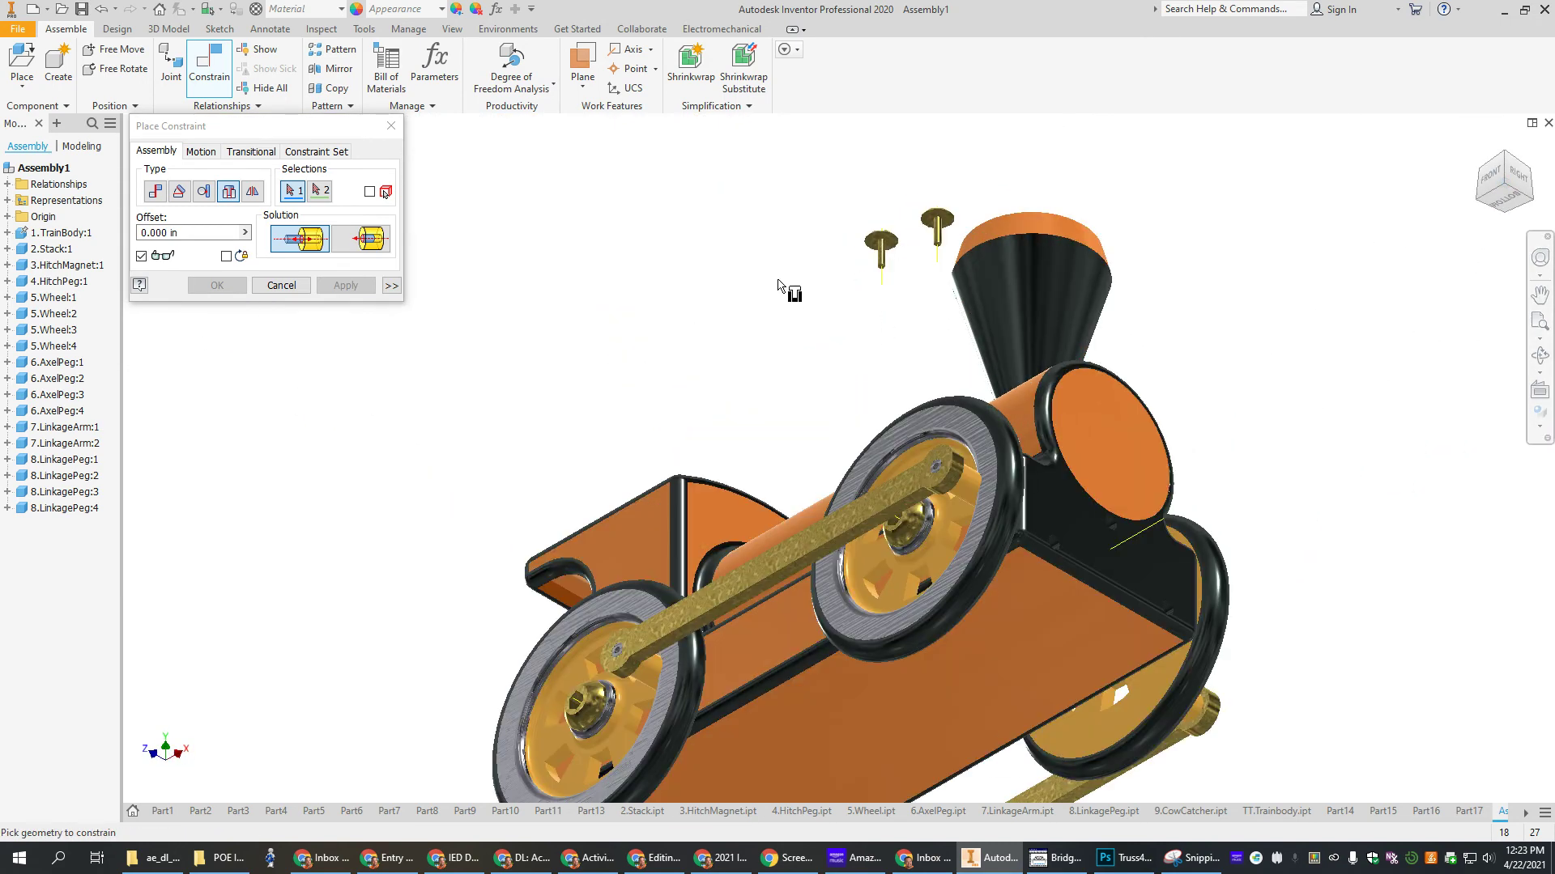
click(931, 276)
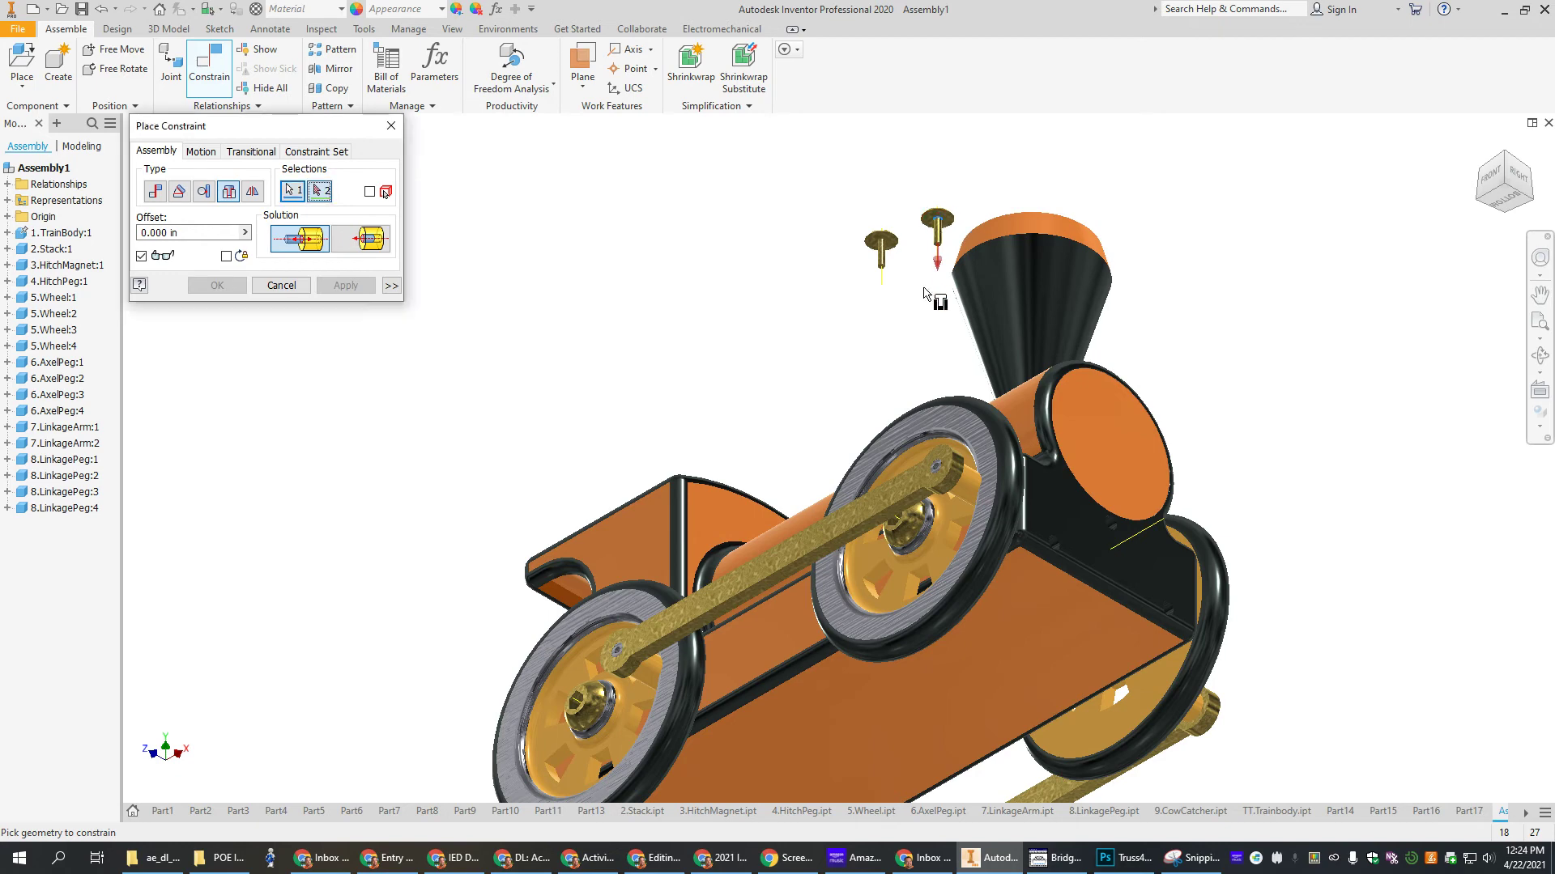
scroll(936, 466, up, 5)
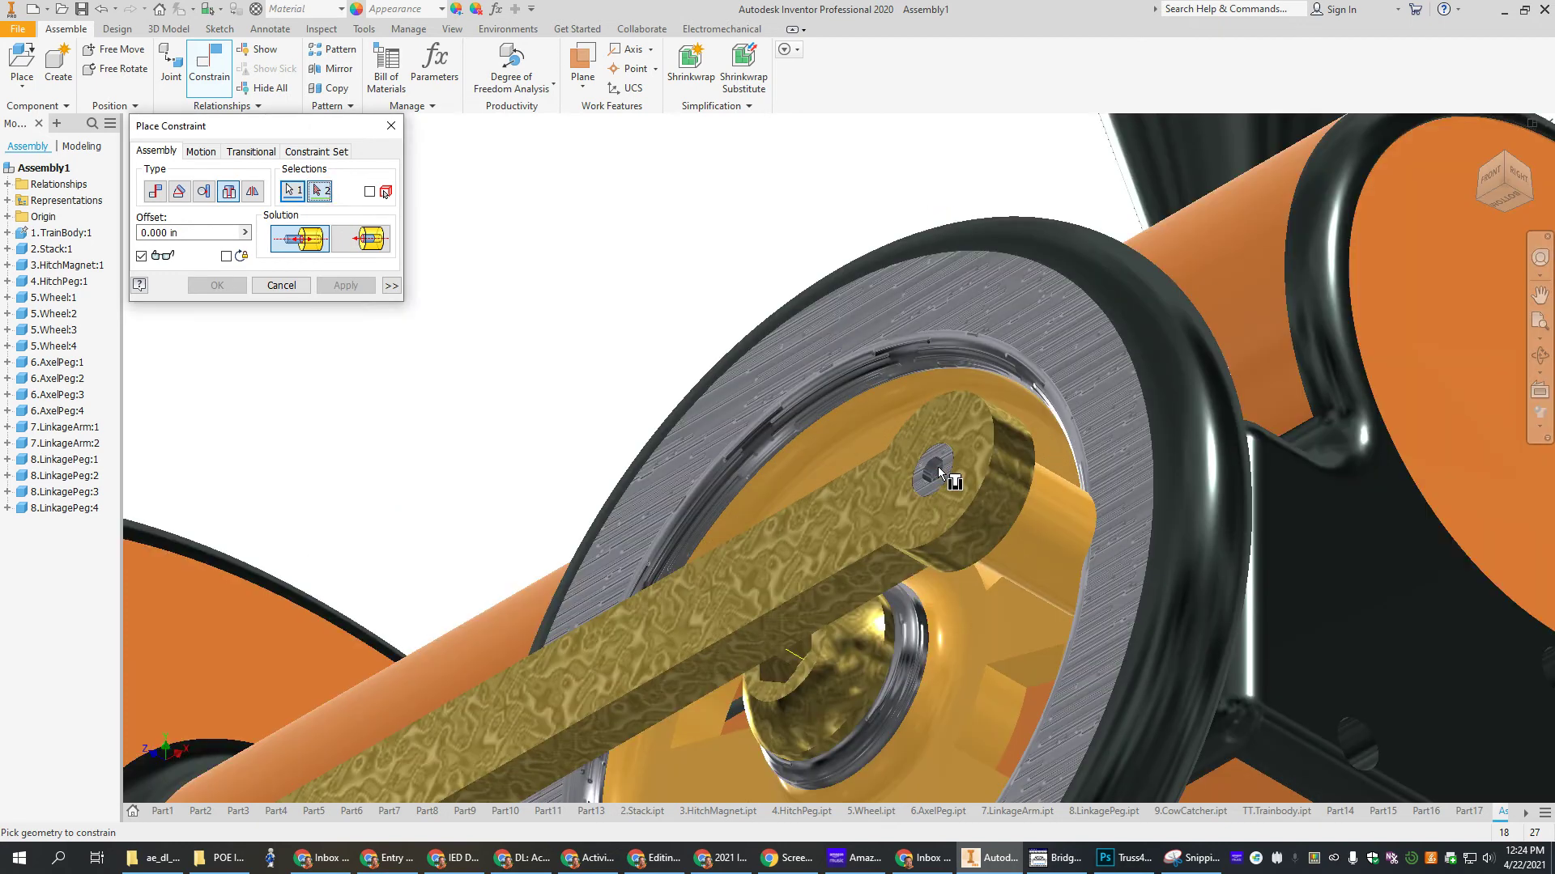
click(930, 468)
scroll(911, 468, down, 6)
click(345, 285)
Insert the fourth linkage peg into that arm's rear hole, finish constraining, and move the linkage arm to test its motion.
scroll(862, 300, up, 6)
click(838, 275)
scroll(839, 280, down, 6)
scroll(703, 541, up, 8)
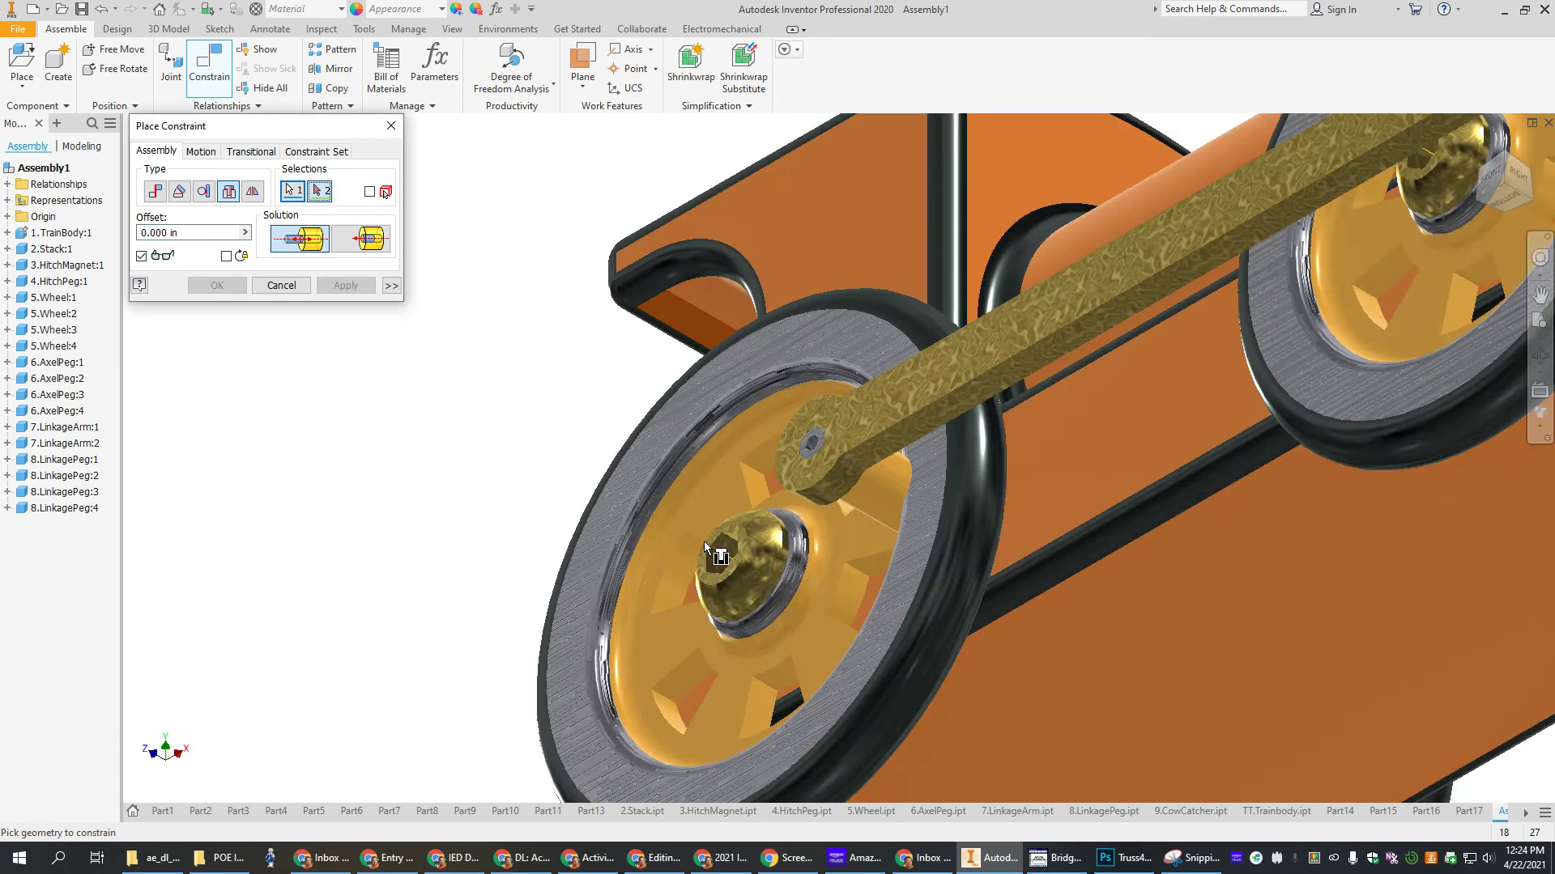
scroll(703, 541, up, 3)
click(914, 366)
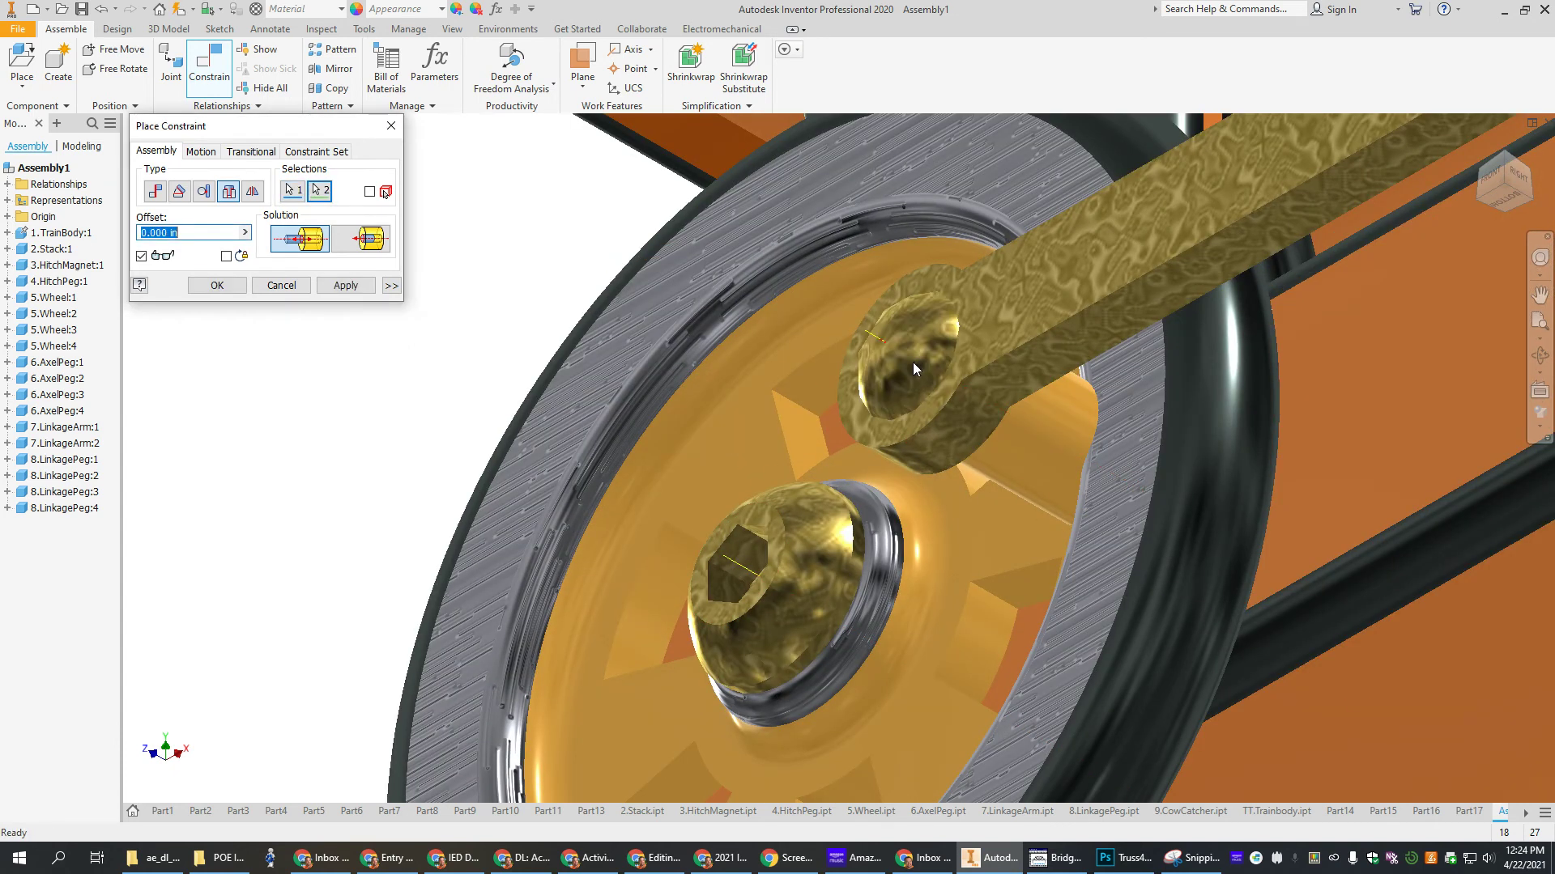
click(362, 289)
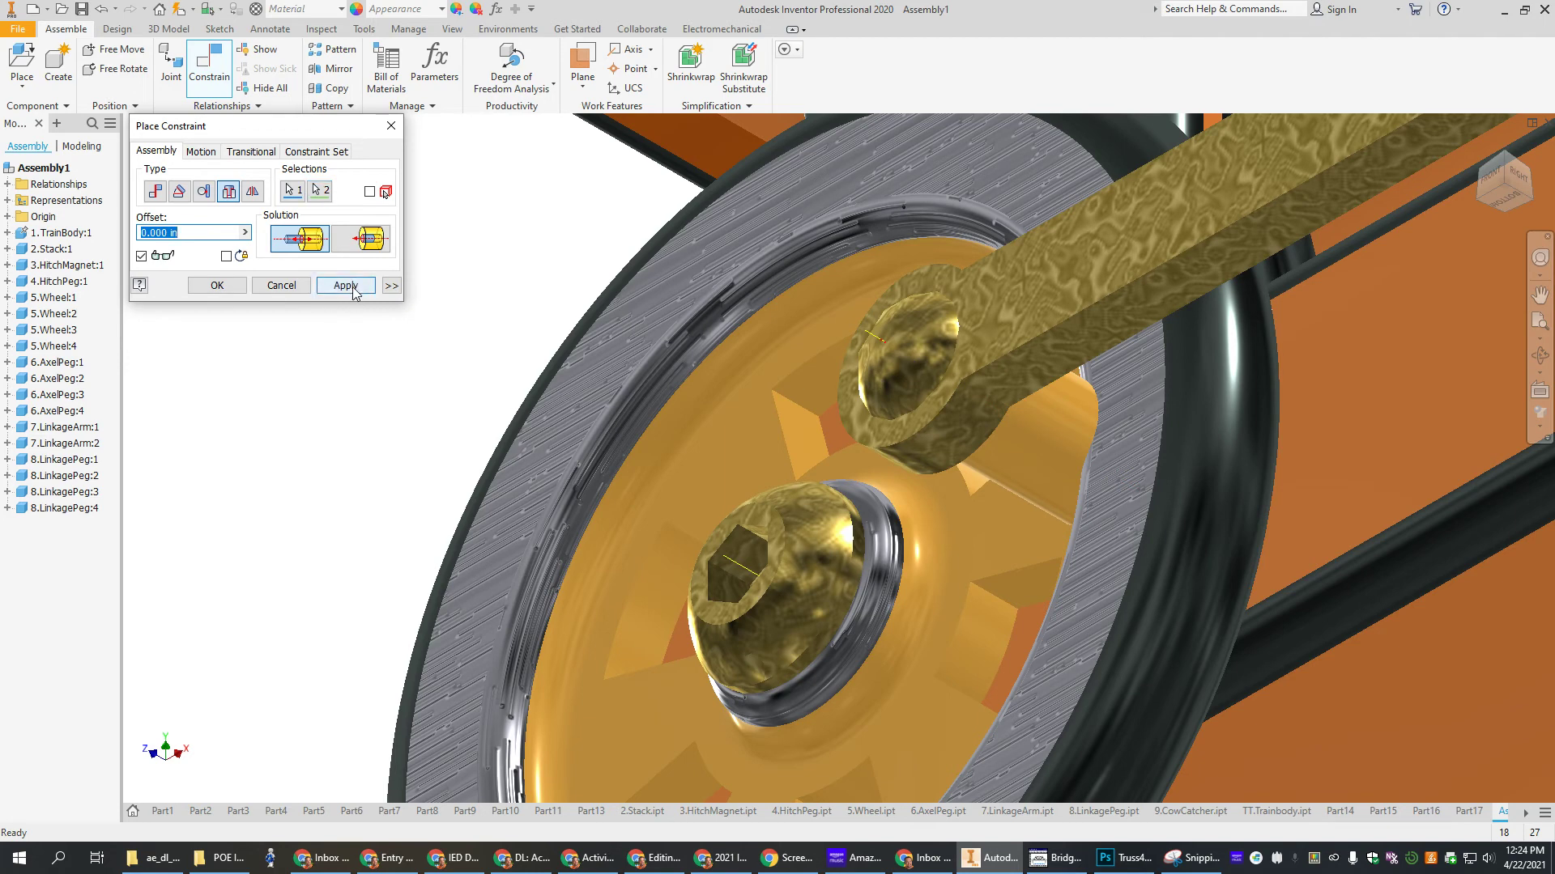
click(281, 285)
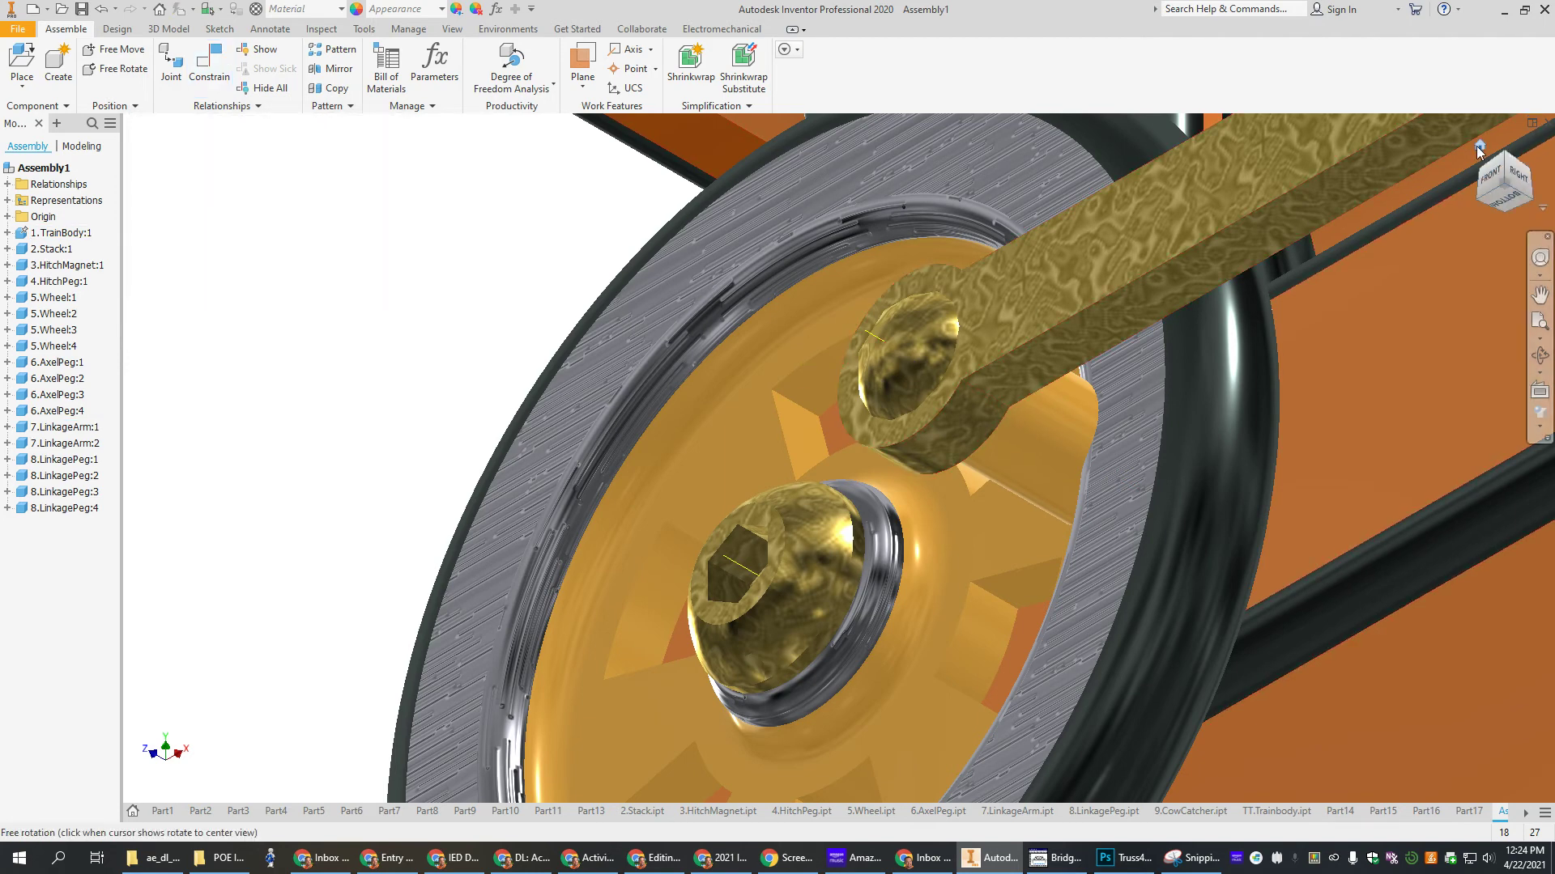
click(1479, 149)
mouse_move(810, 613)
mouse_down()
mouse_move(793, 599)
mouse_move(778, 618)
mouse_move(810, 636)
mouse_up()
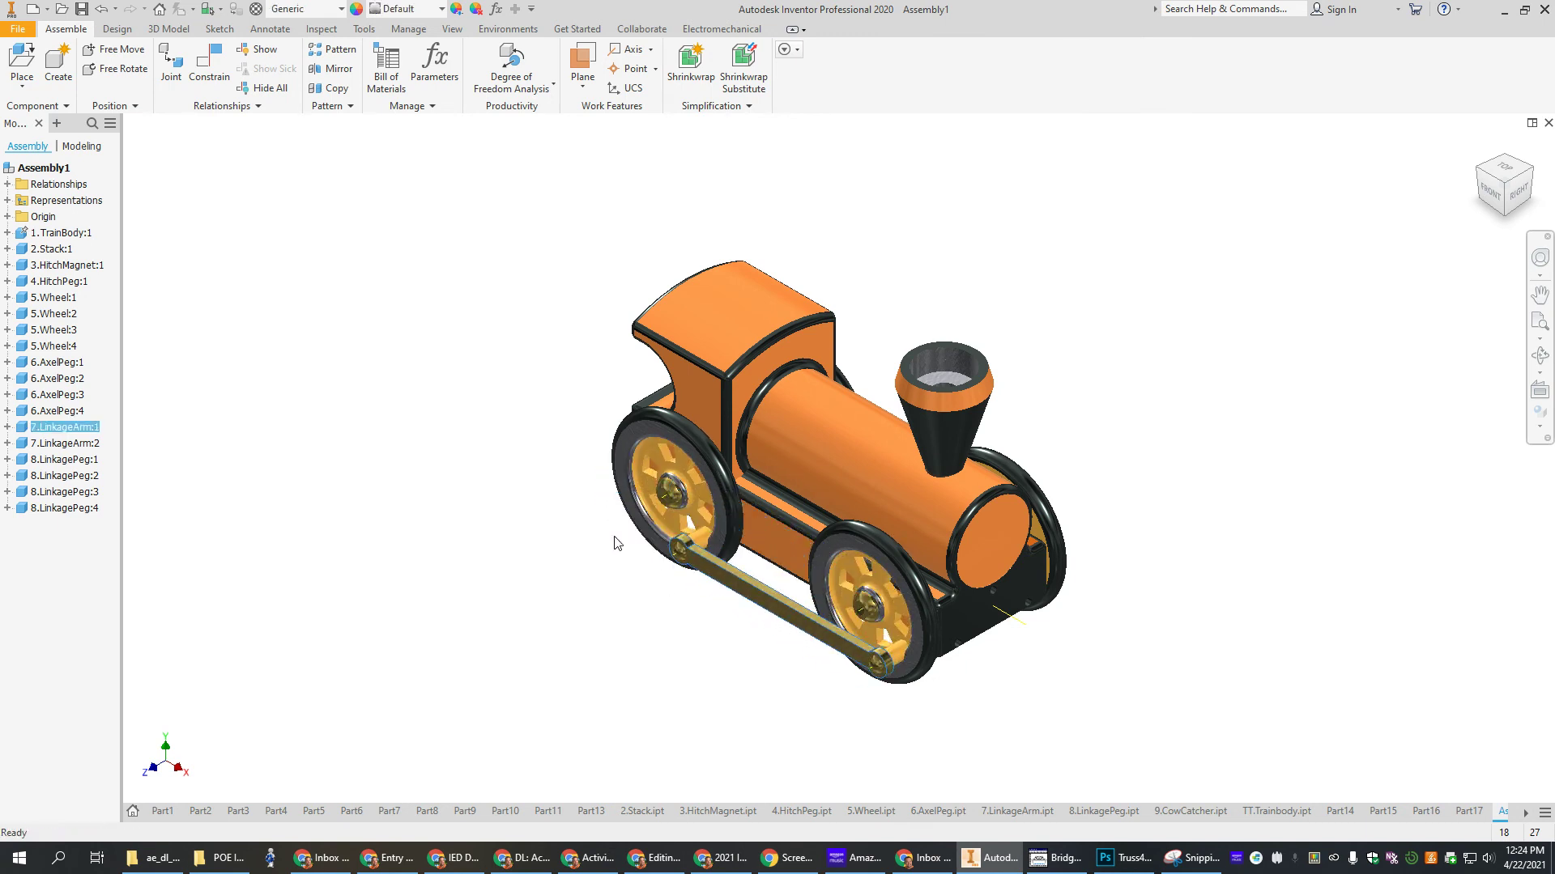
Place one copy of 9.CowCatcher.ipt in the open space ahead of the train.
click(19, 62)
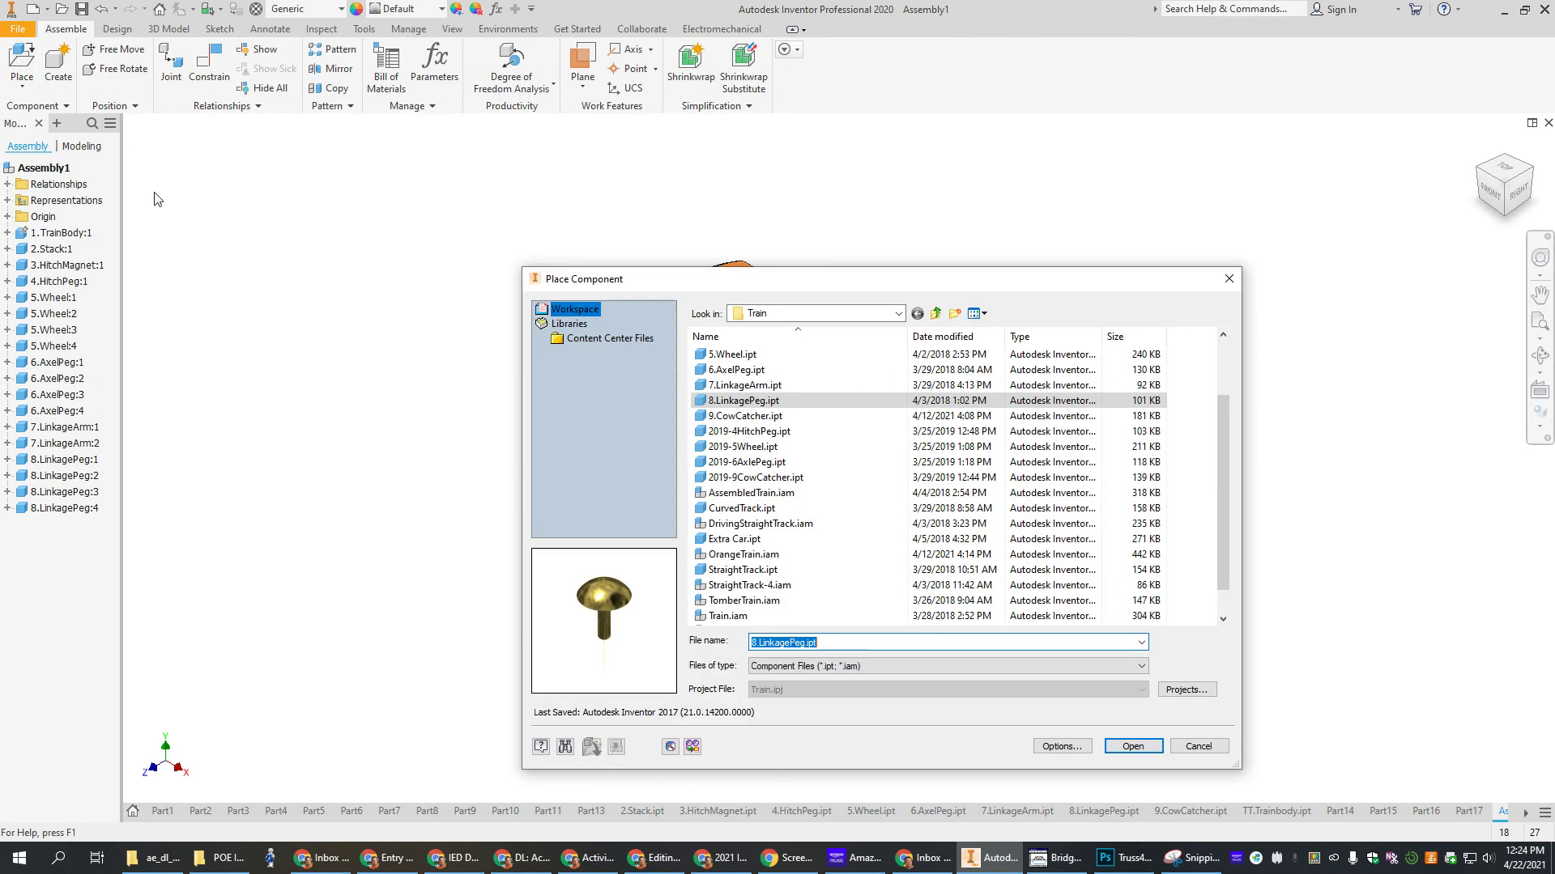
click(753, 417)
click(1132, 746)
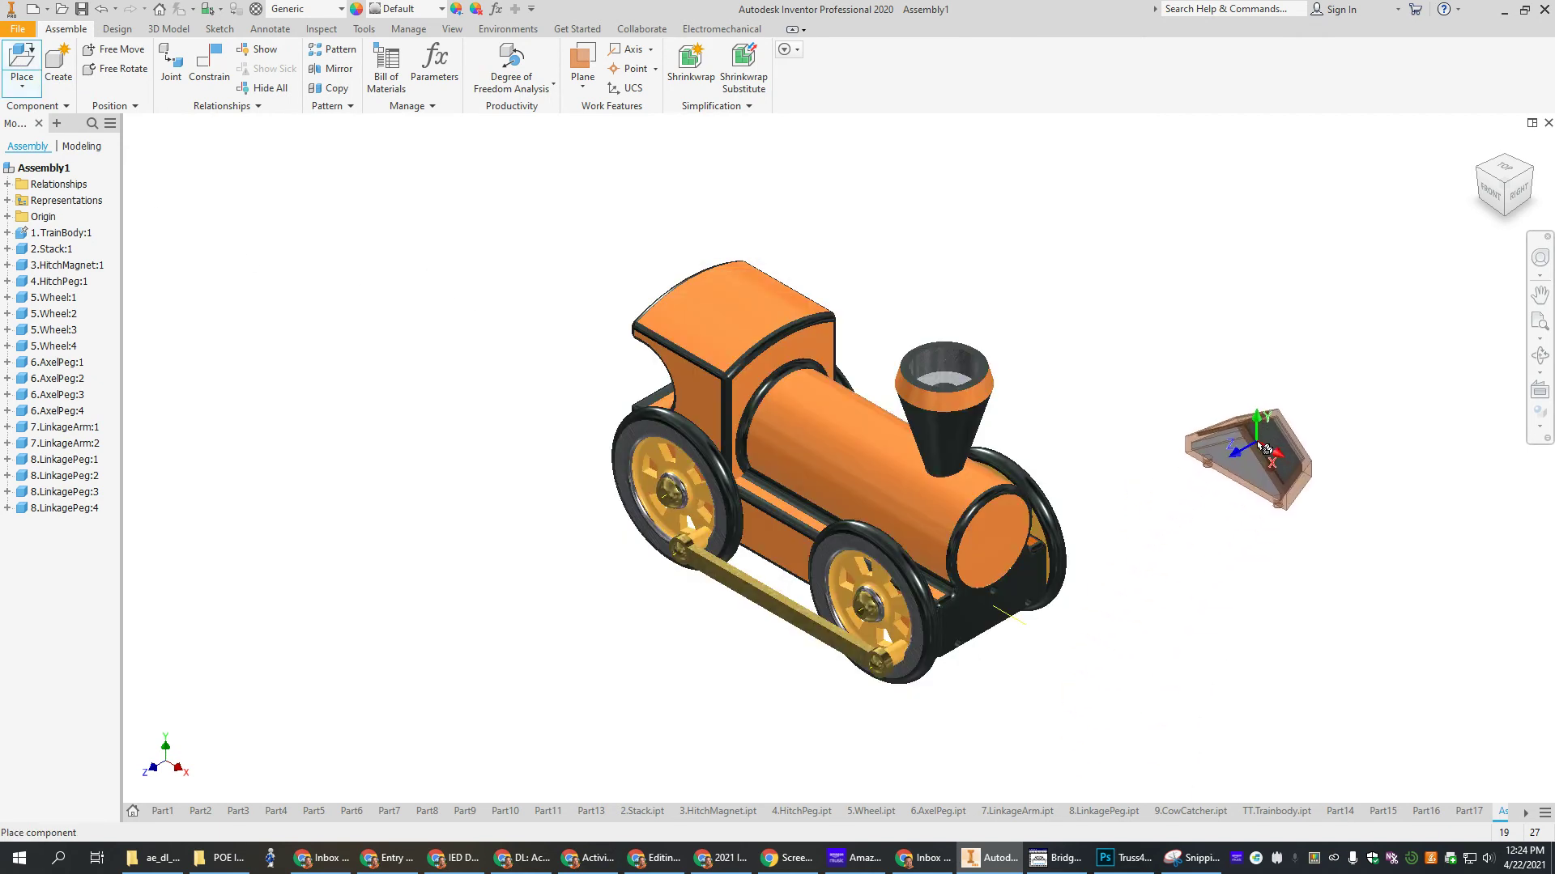
click(1265, 447)
key(Escape)
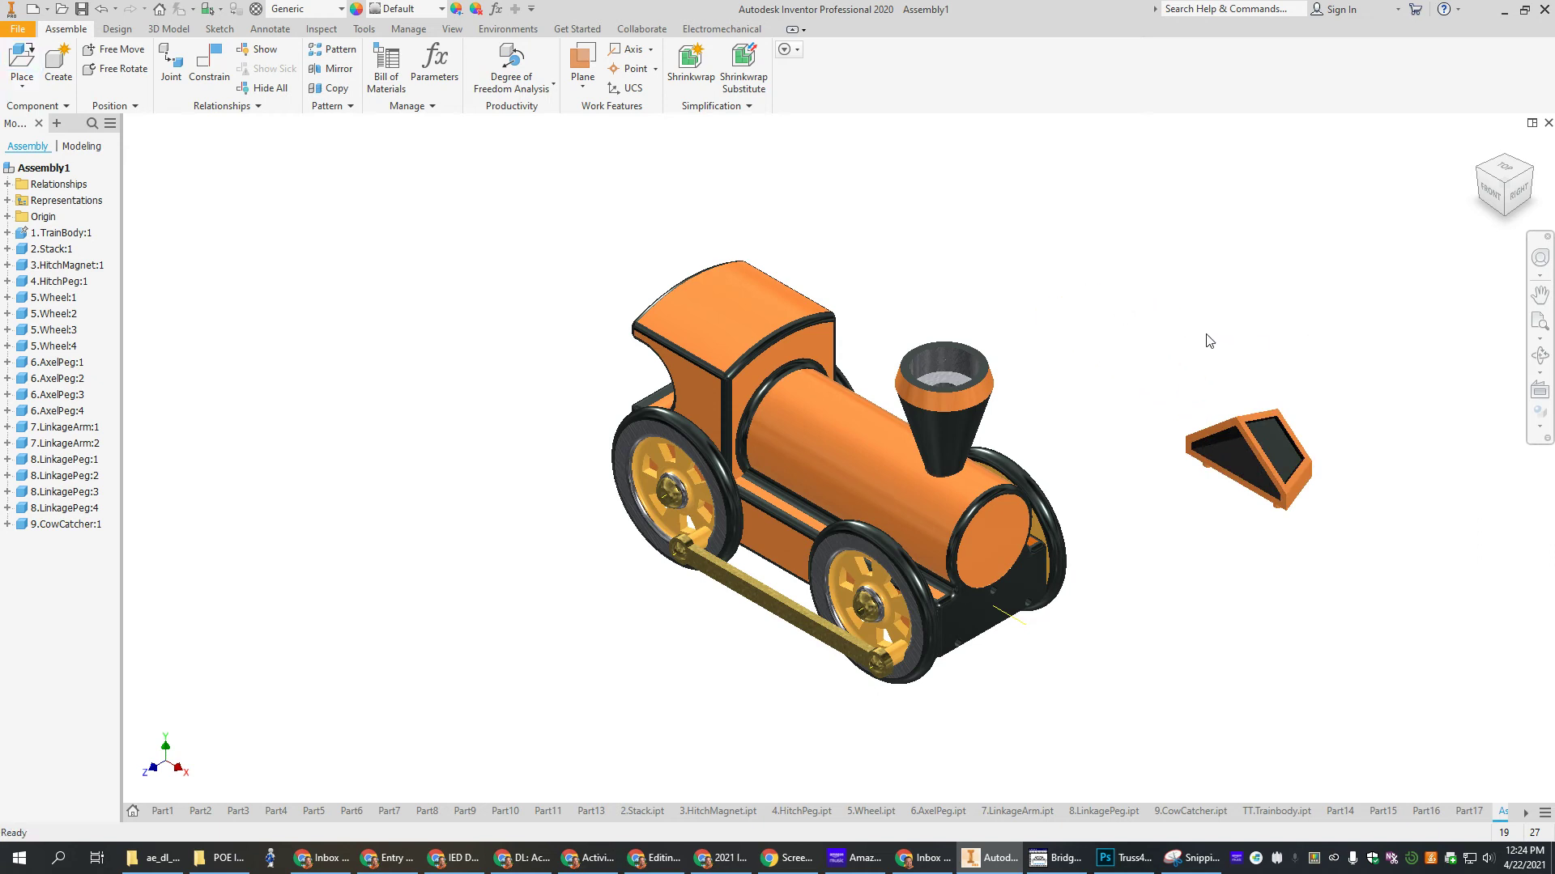
Apply an Insert constraint between the base edge of a cow catcher peg and a lower hole in the train body's front face.
scroll(1084, 603, down, 5)
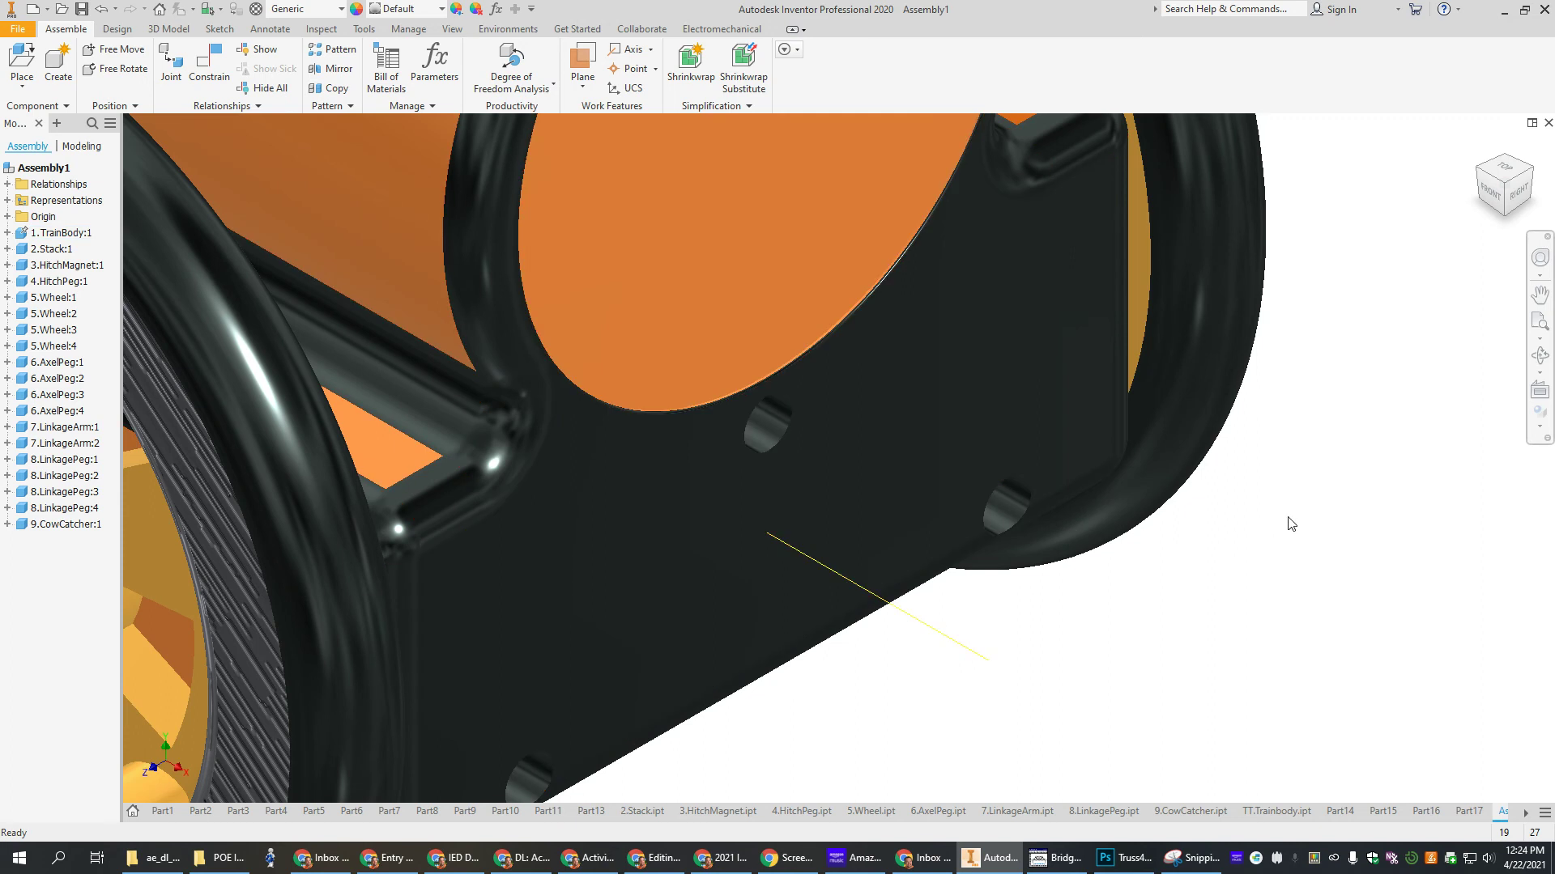
scroll(1270, 531, up, 3)
scroll(1384, 462, up, 4)
shift+middle_drag(1437, 436, 1333, 308)
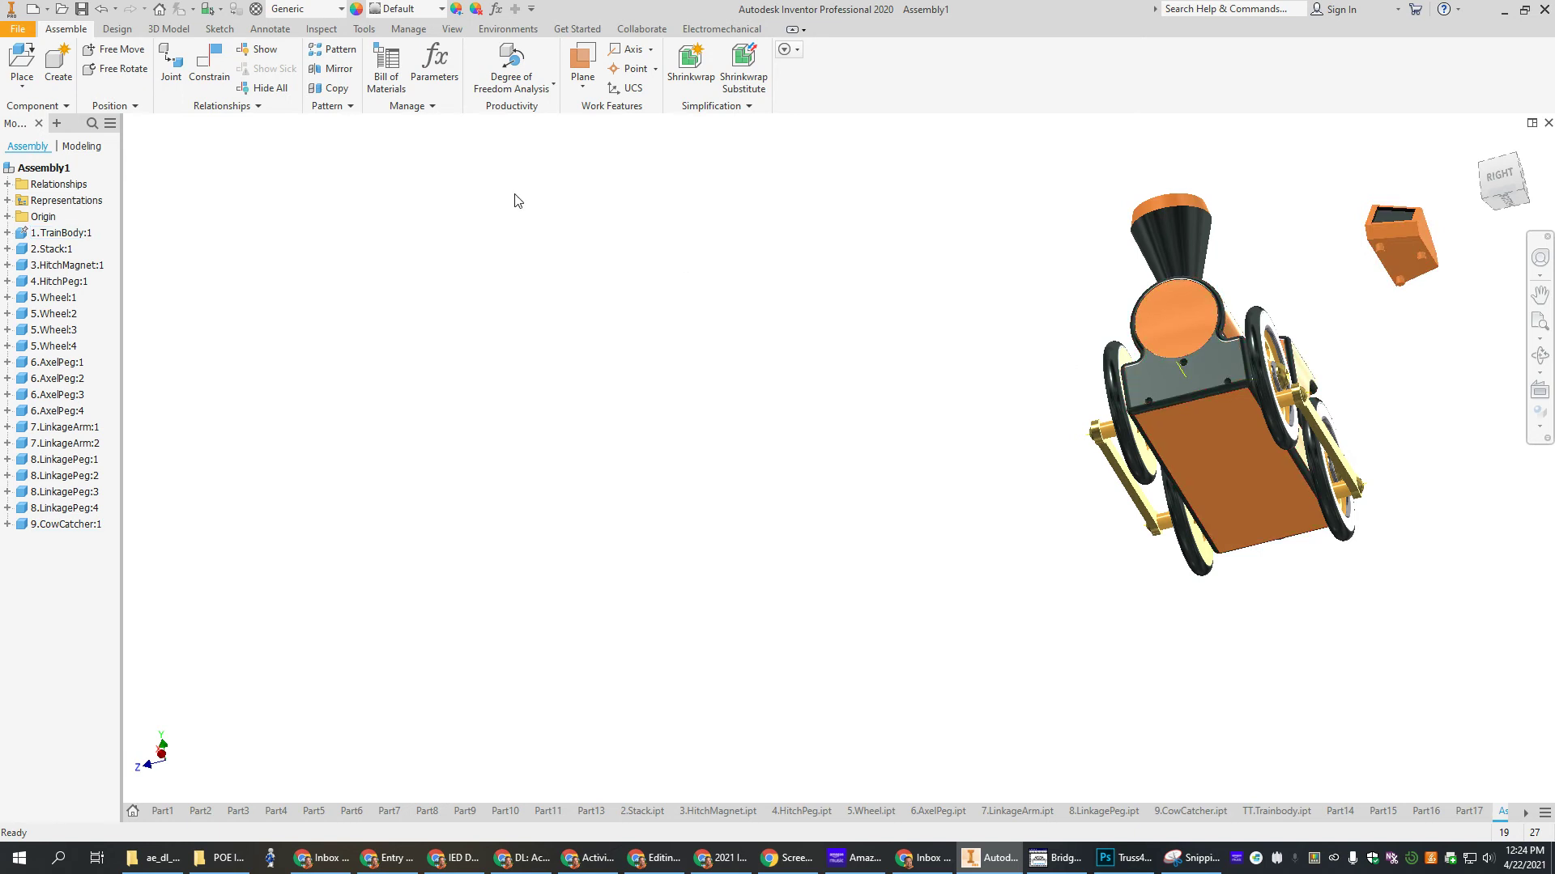
click(212, 68)
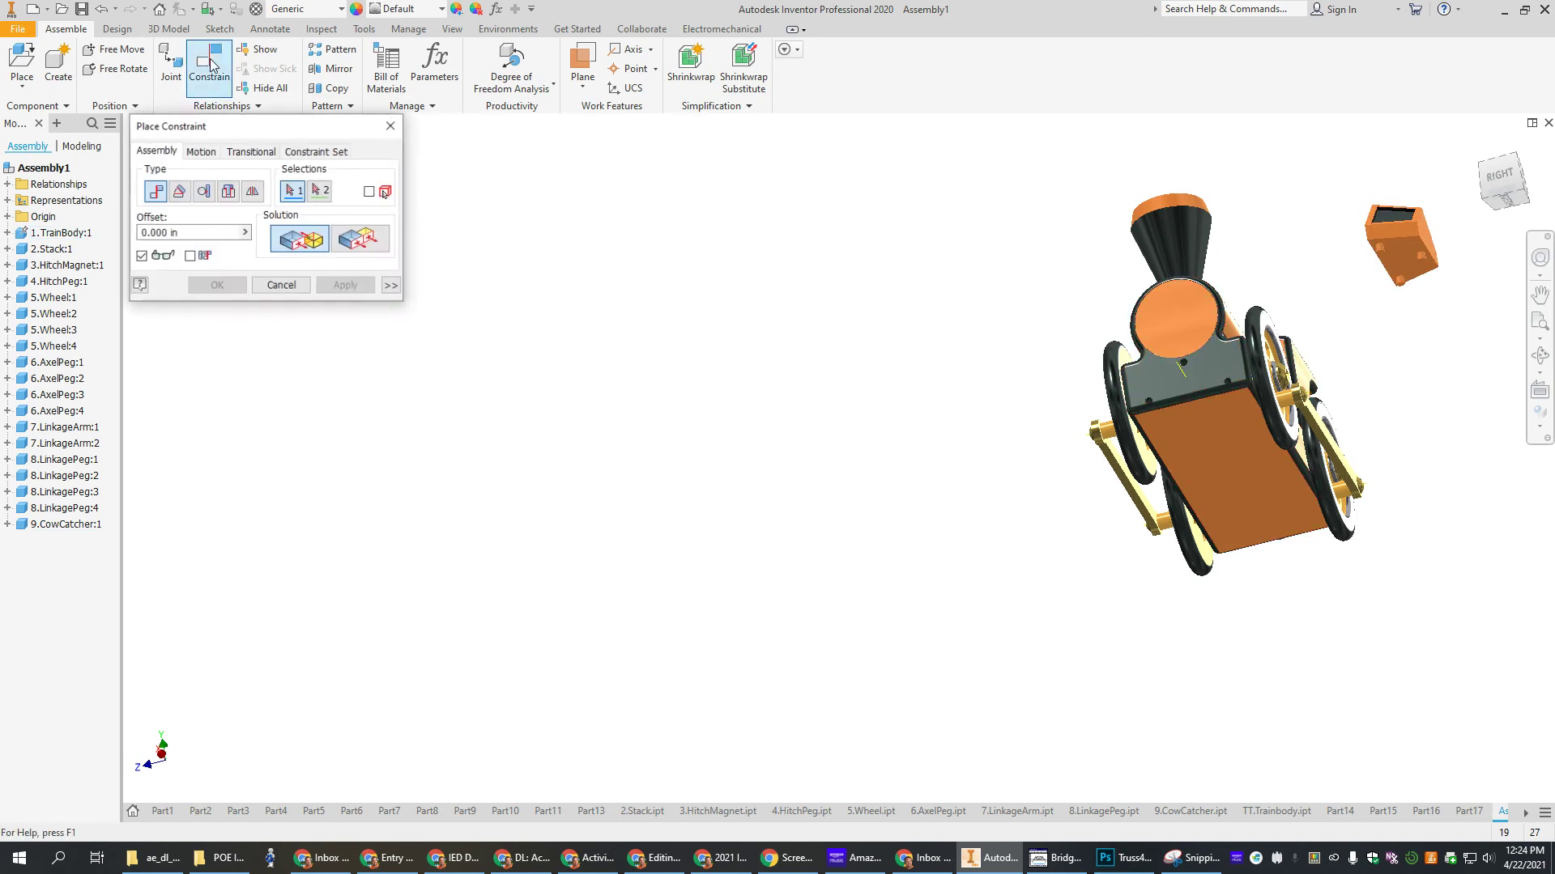
click(228, 192)
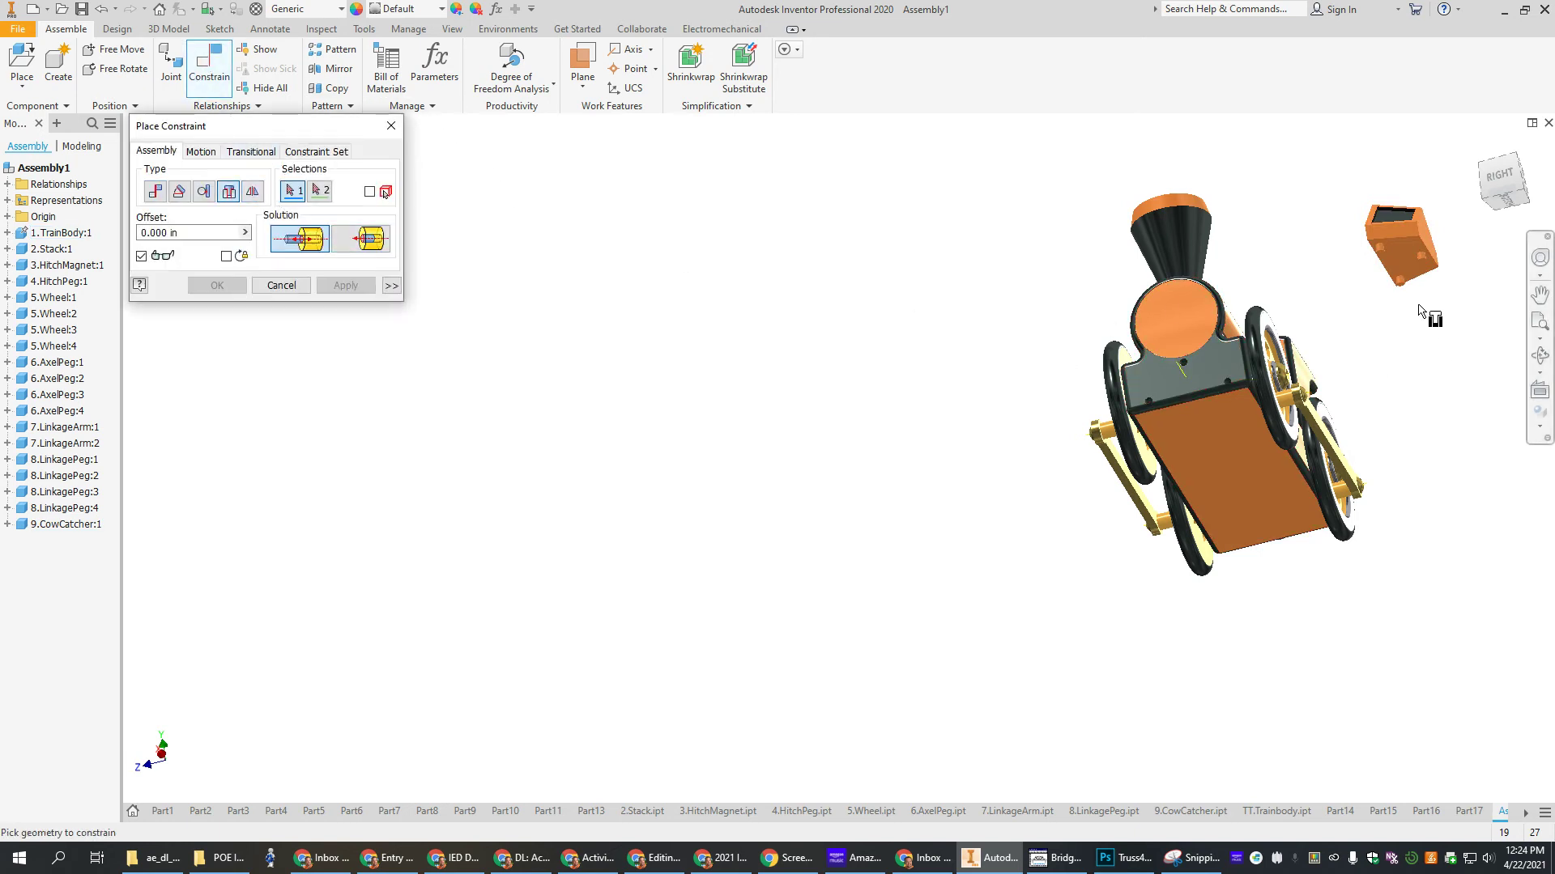
scroll(1404, 241, down, 5)
click(1326, 253)
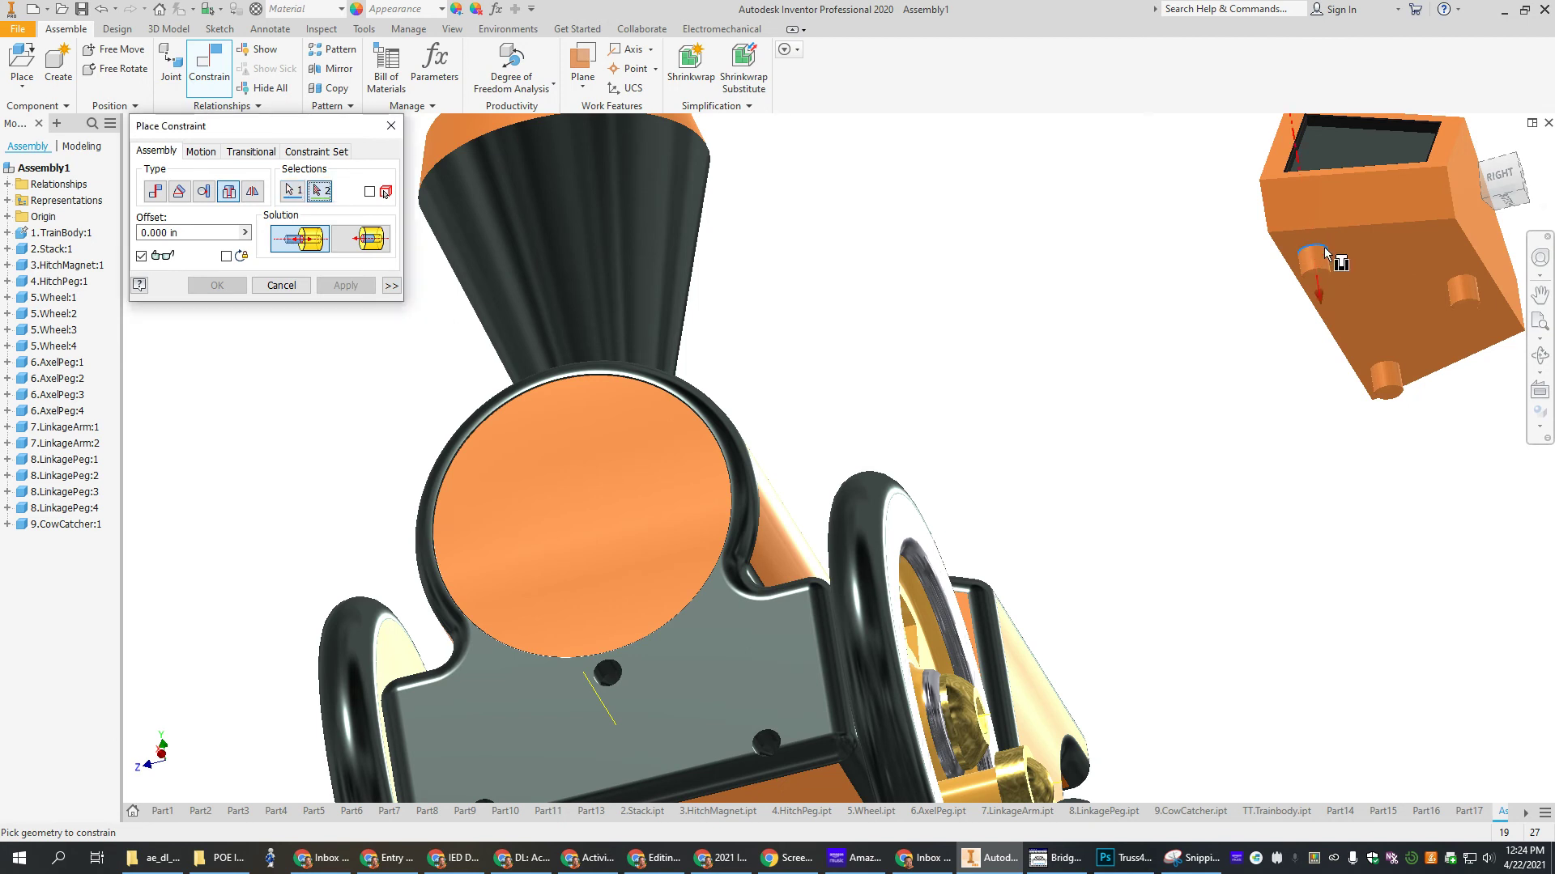
click(768, 734)
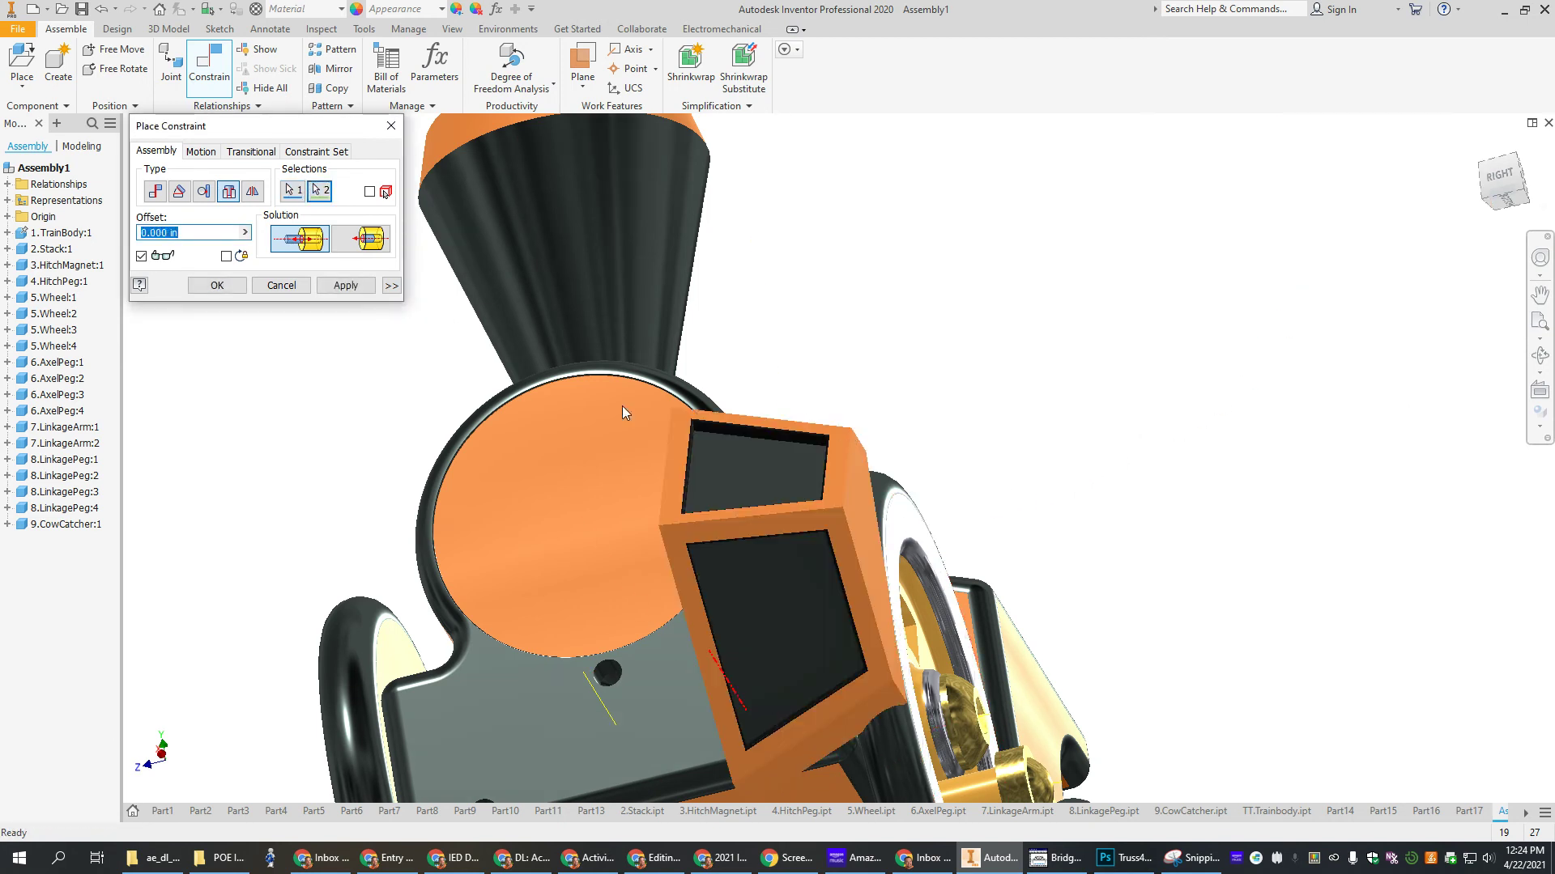
click(346, 285)
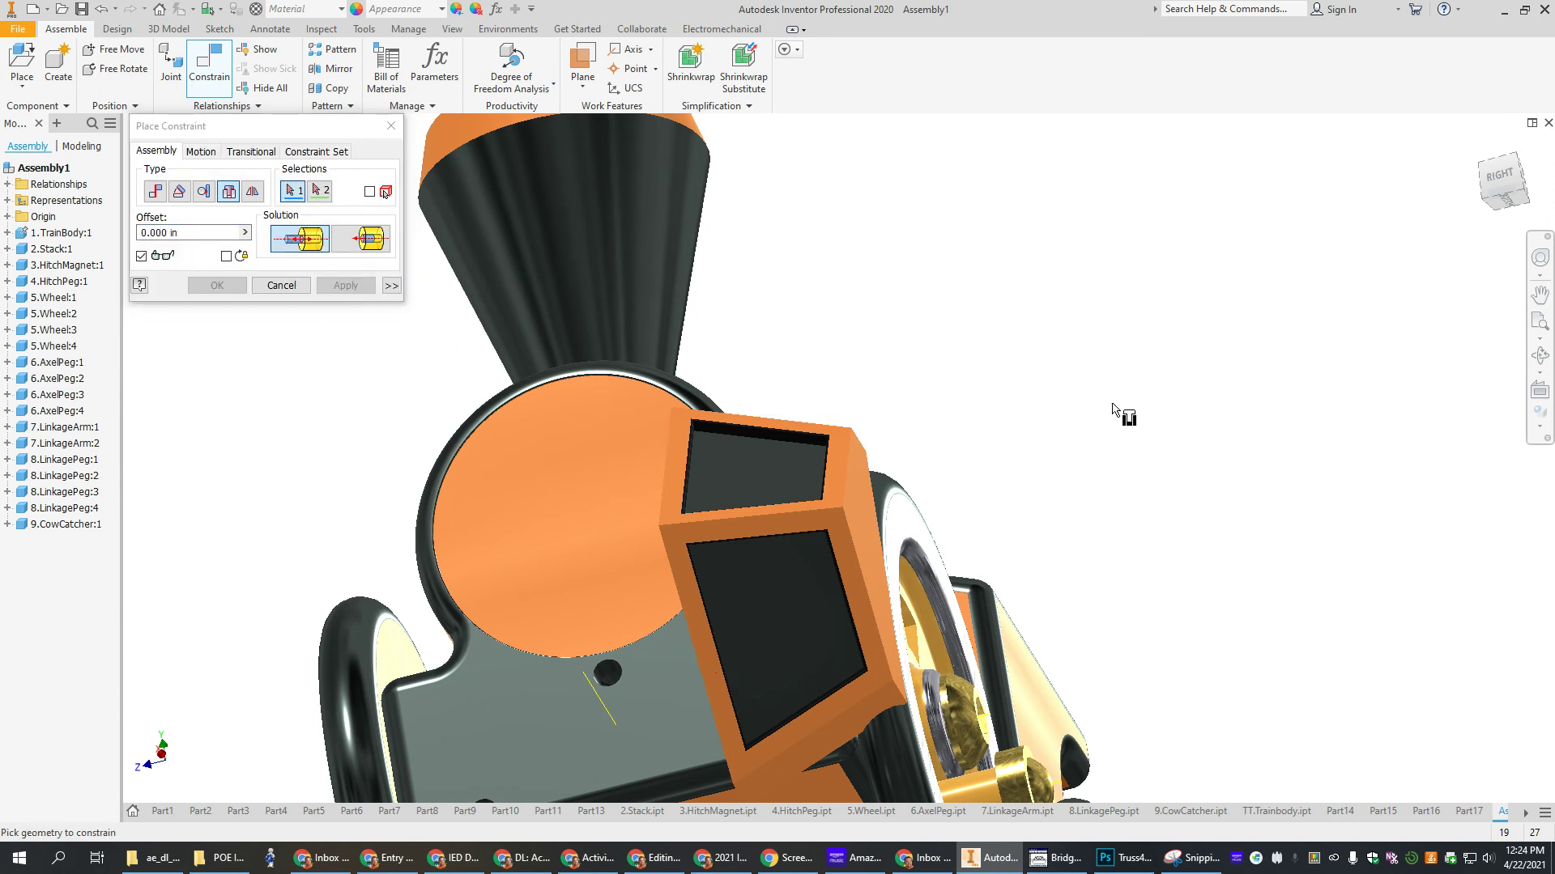
Finish constraining and swing the cow catcher about its inserted peg to expose its other two pegs.
key(F5)
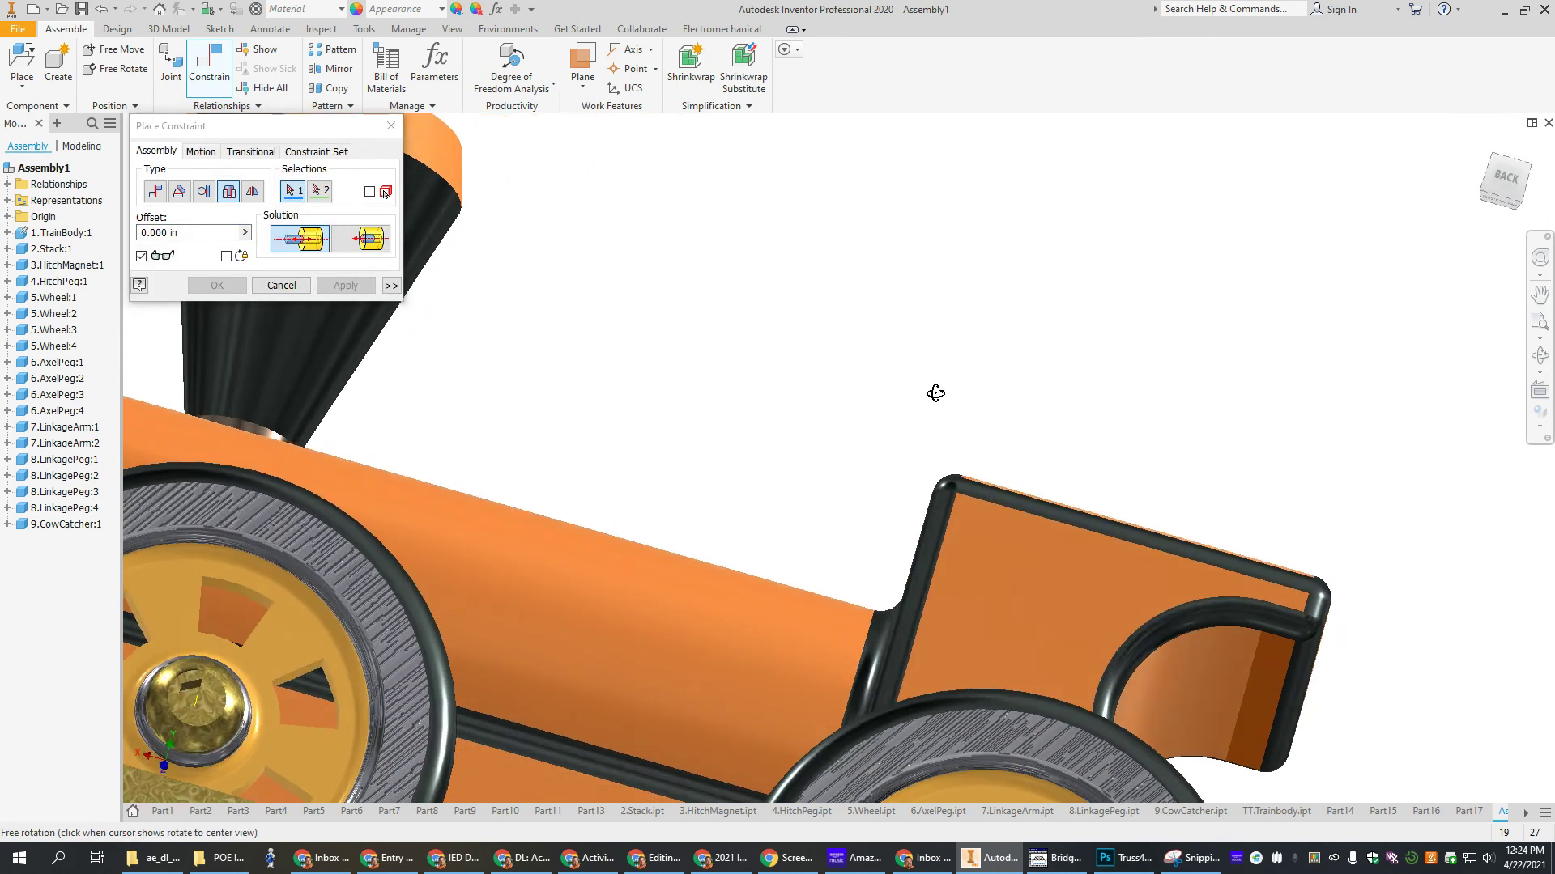
click(1530, 159)
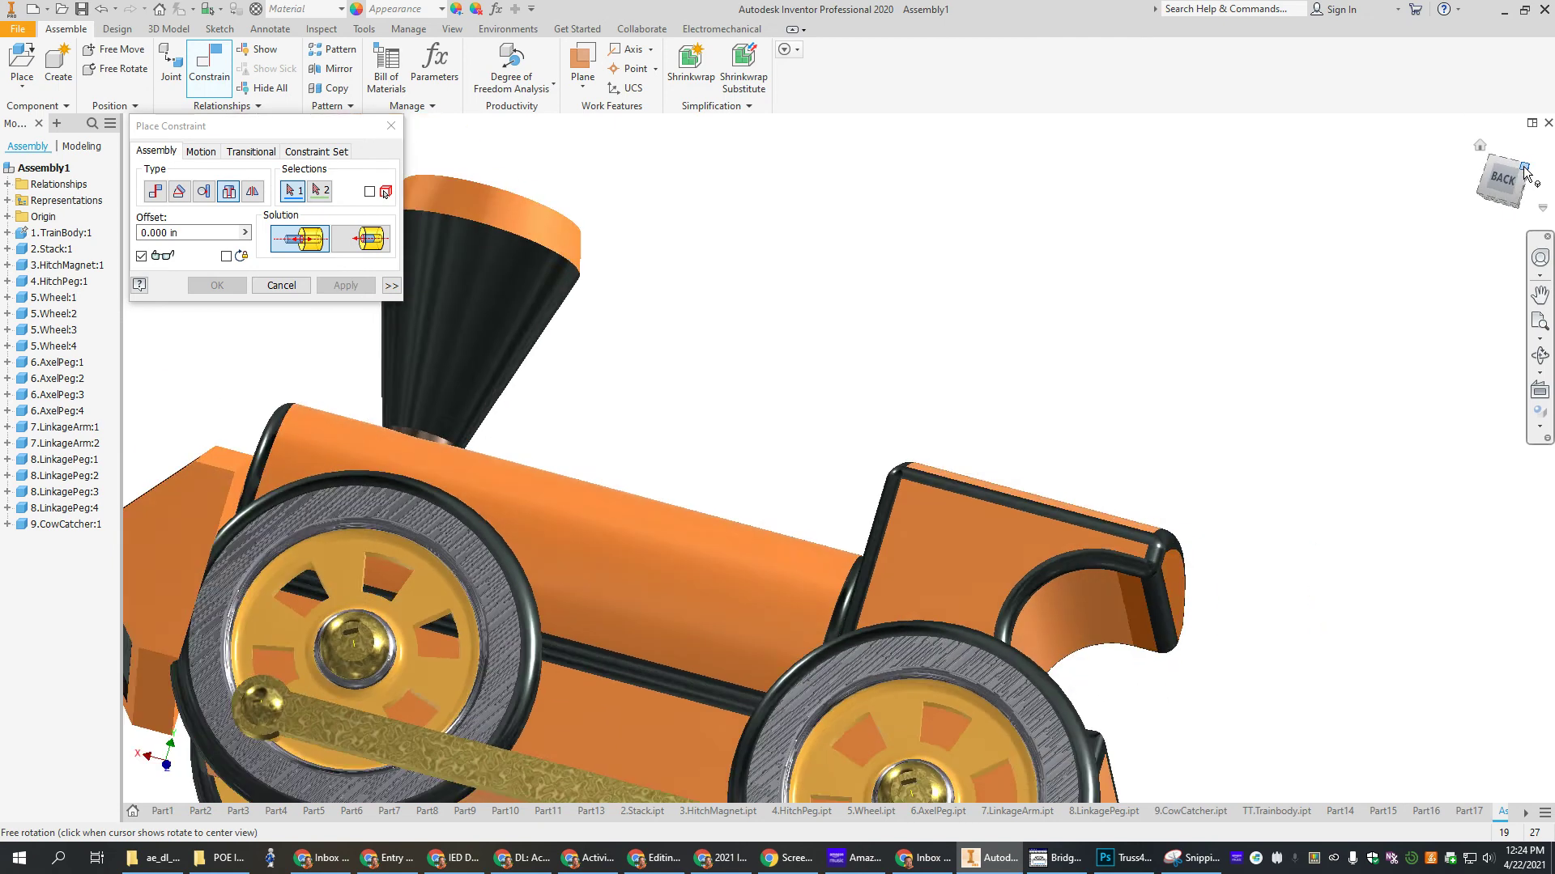
scroll(685, 438, up, 3)
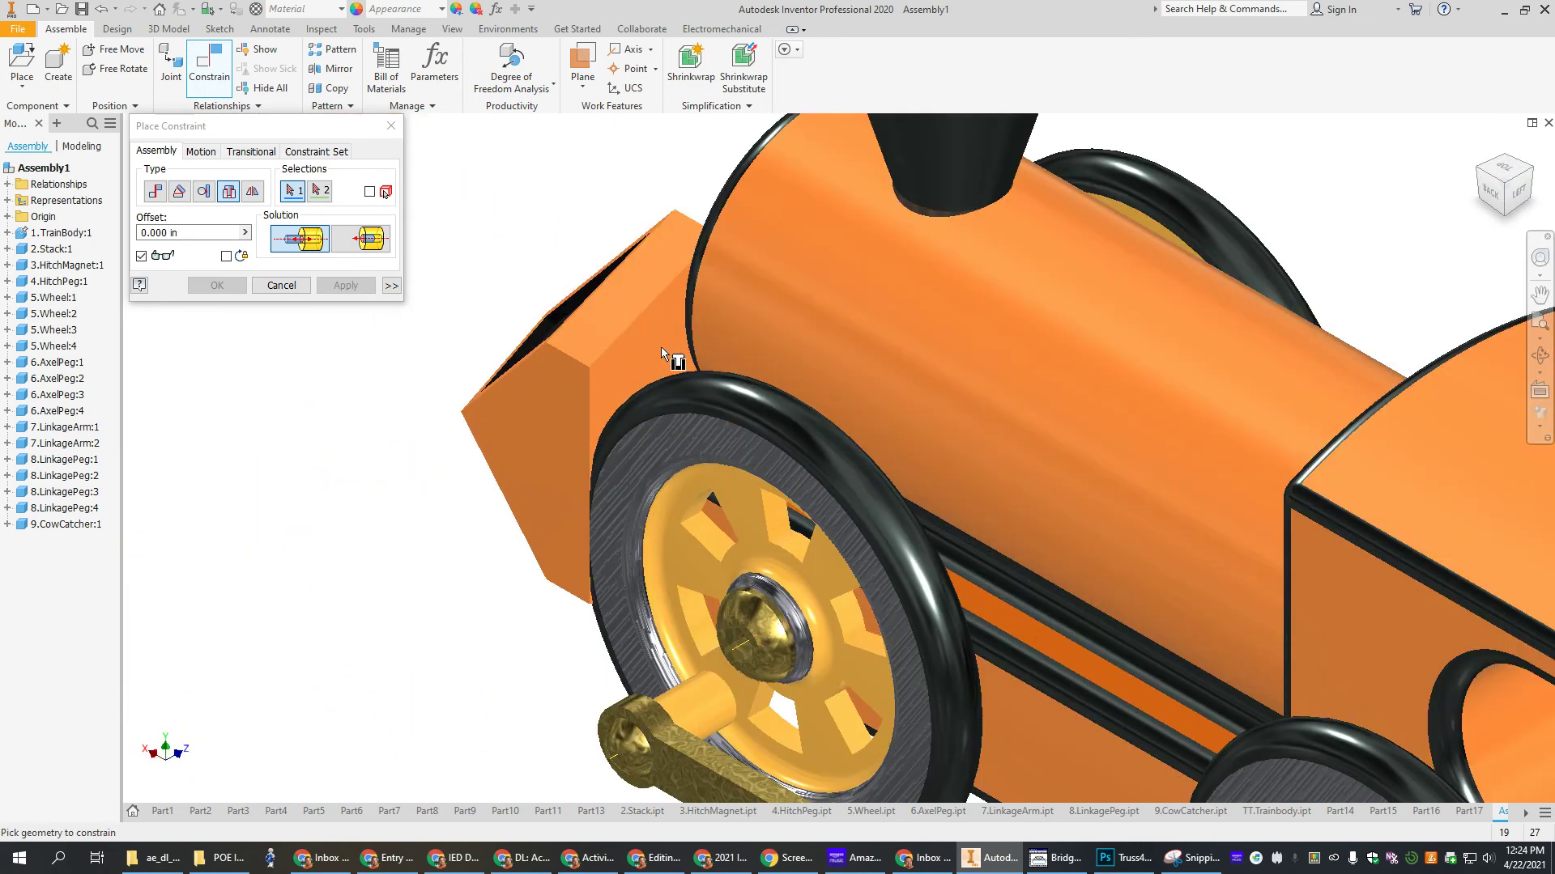
click(279, 285)
drag(550, 421, 525, 468)
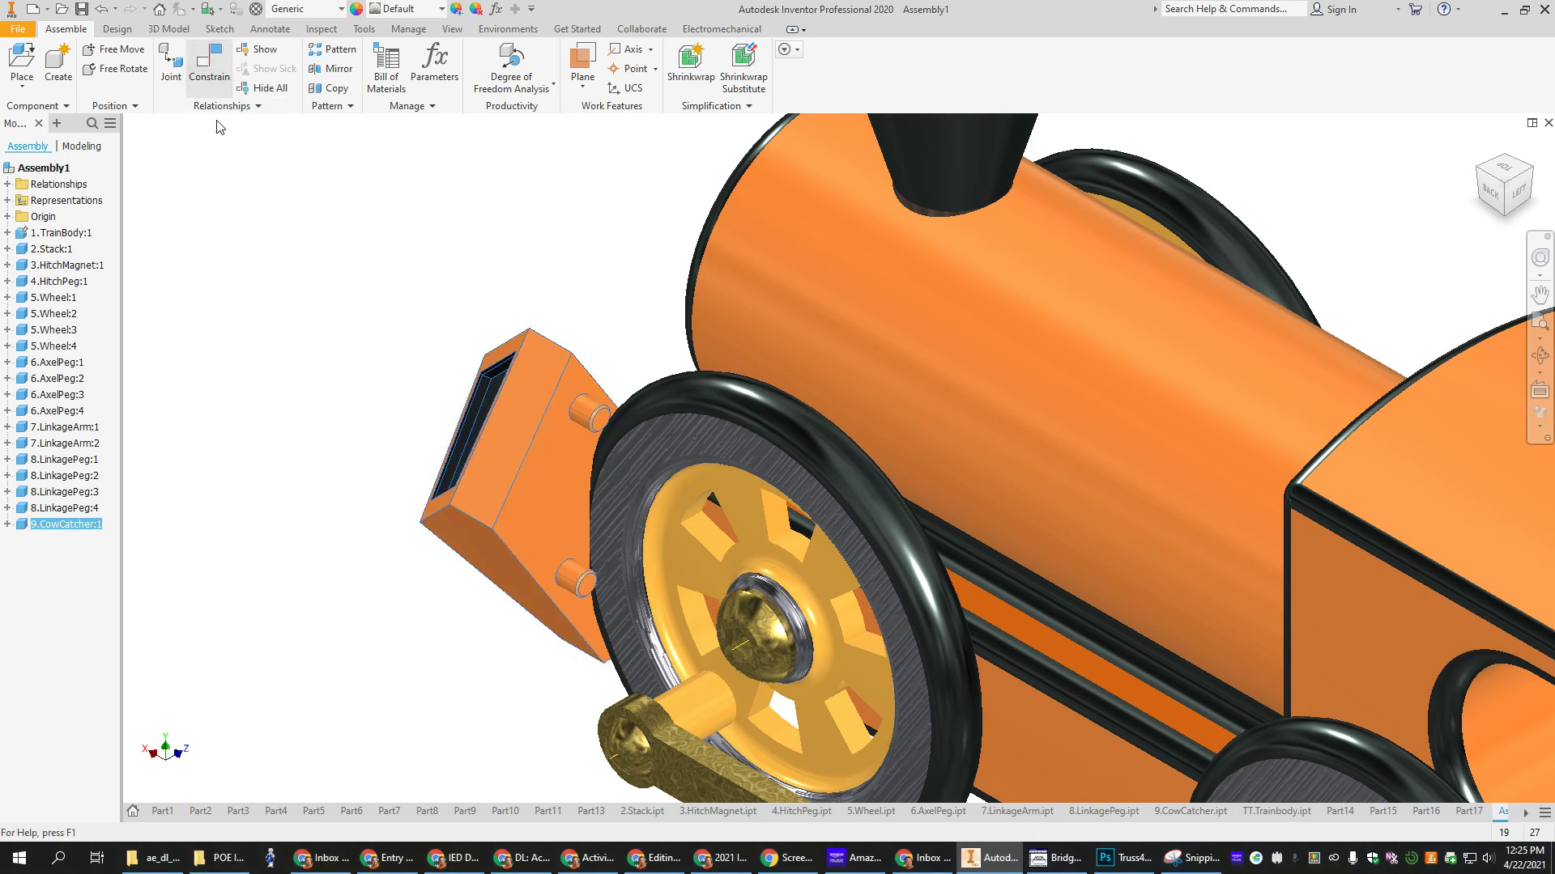
Apply an Insert constraint between the base edge of a second cow catcher peg and the train body's front face, finish constraining, and test the cow catcher's movement.
key(c)
click(230, 198)
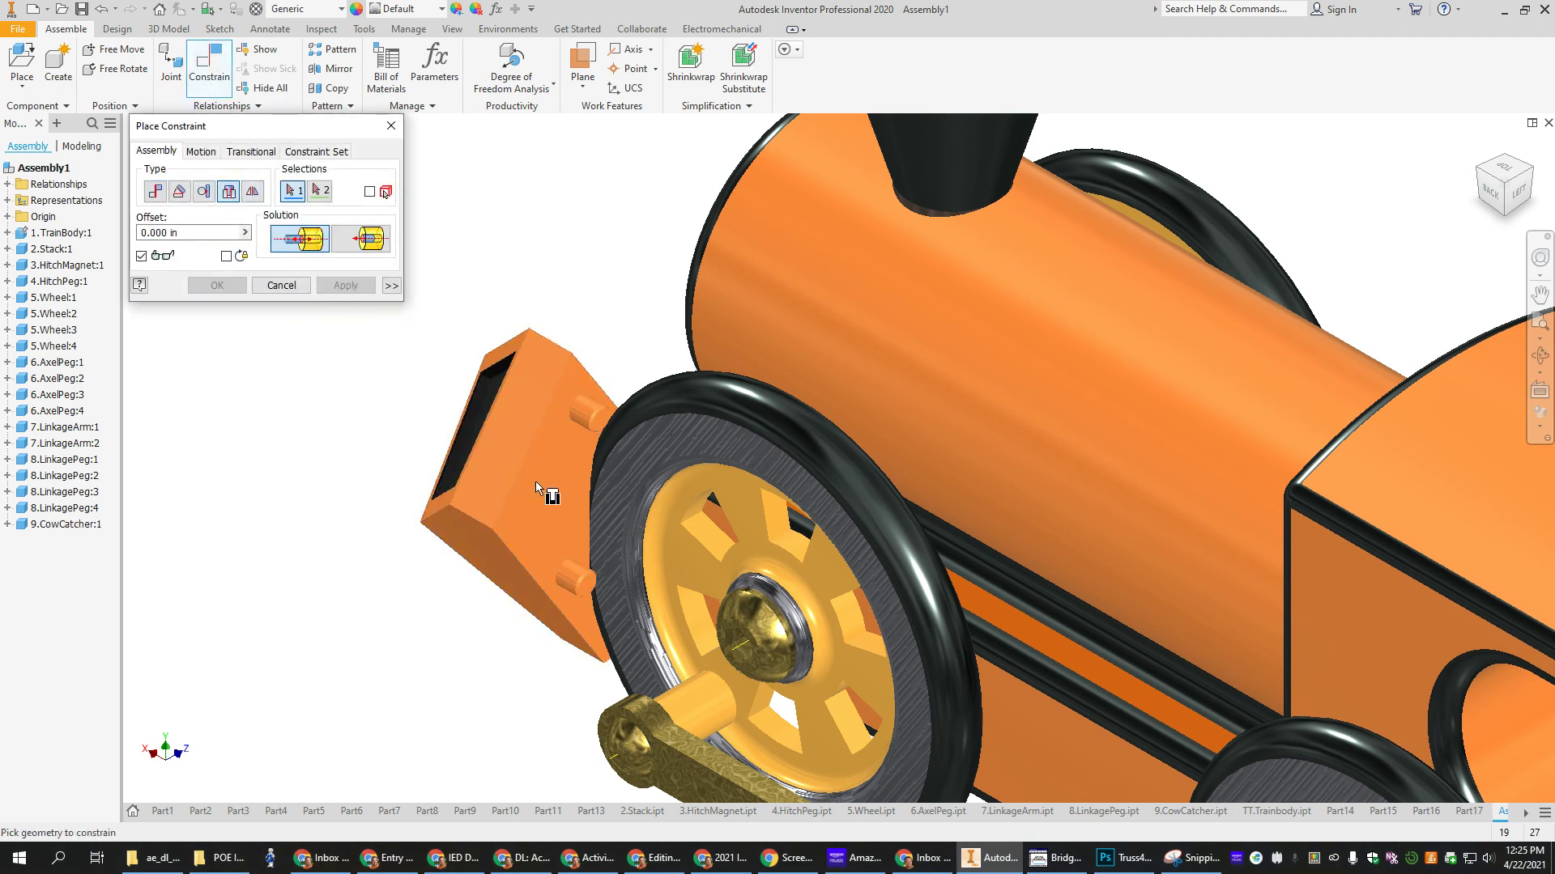
click(570, 564)
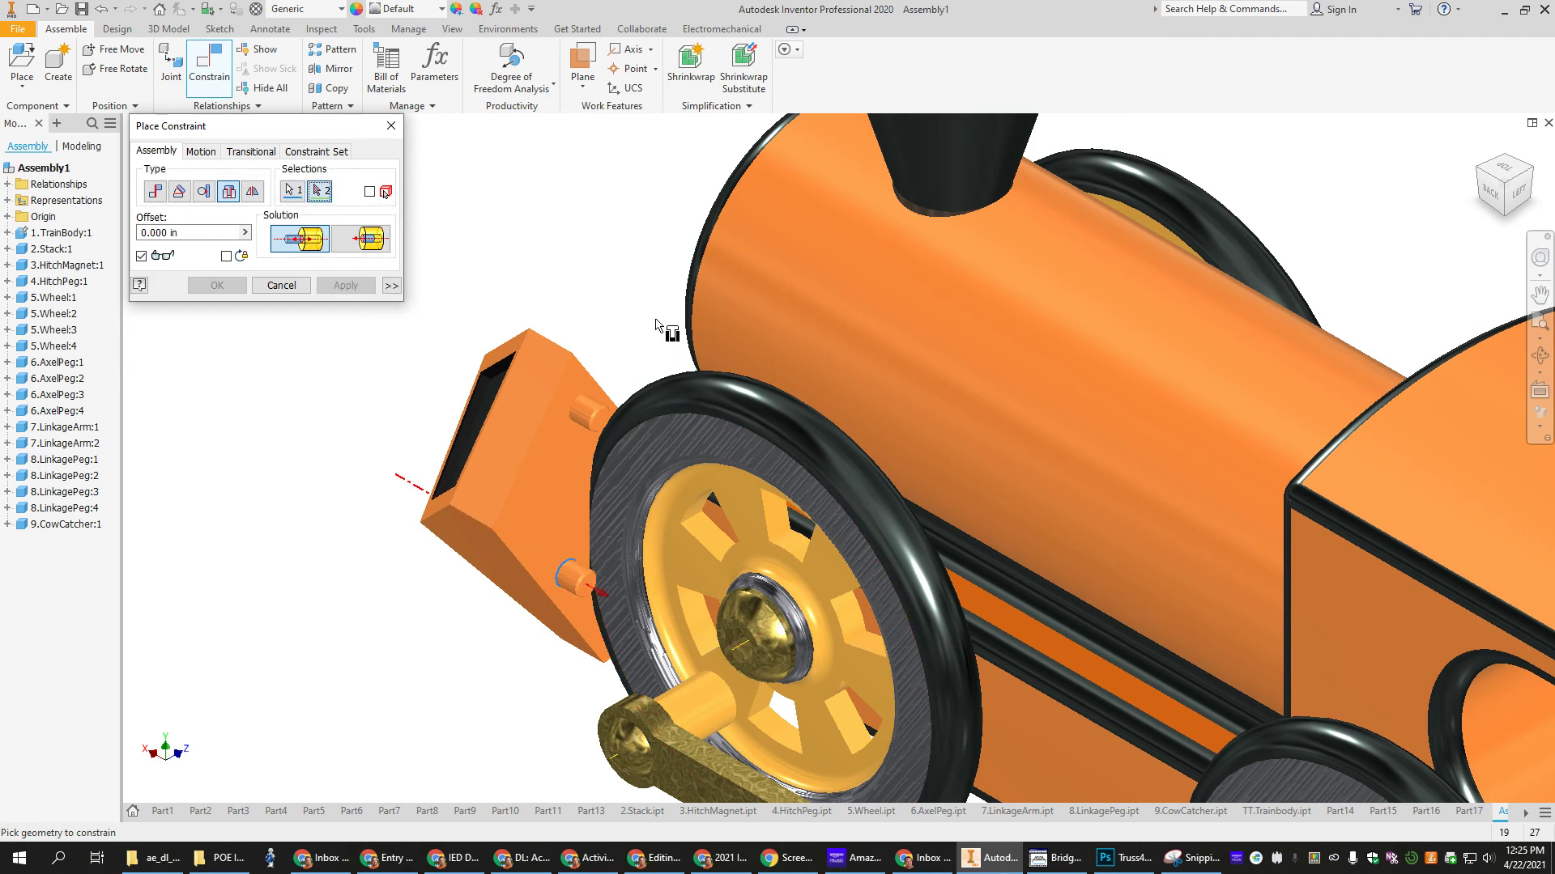
drag(1469, 176, 779, 406)
click(761, 348)
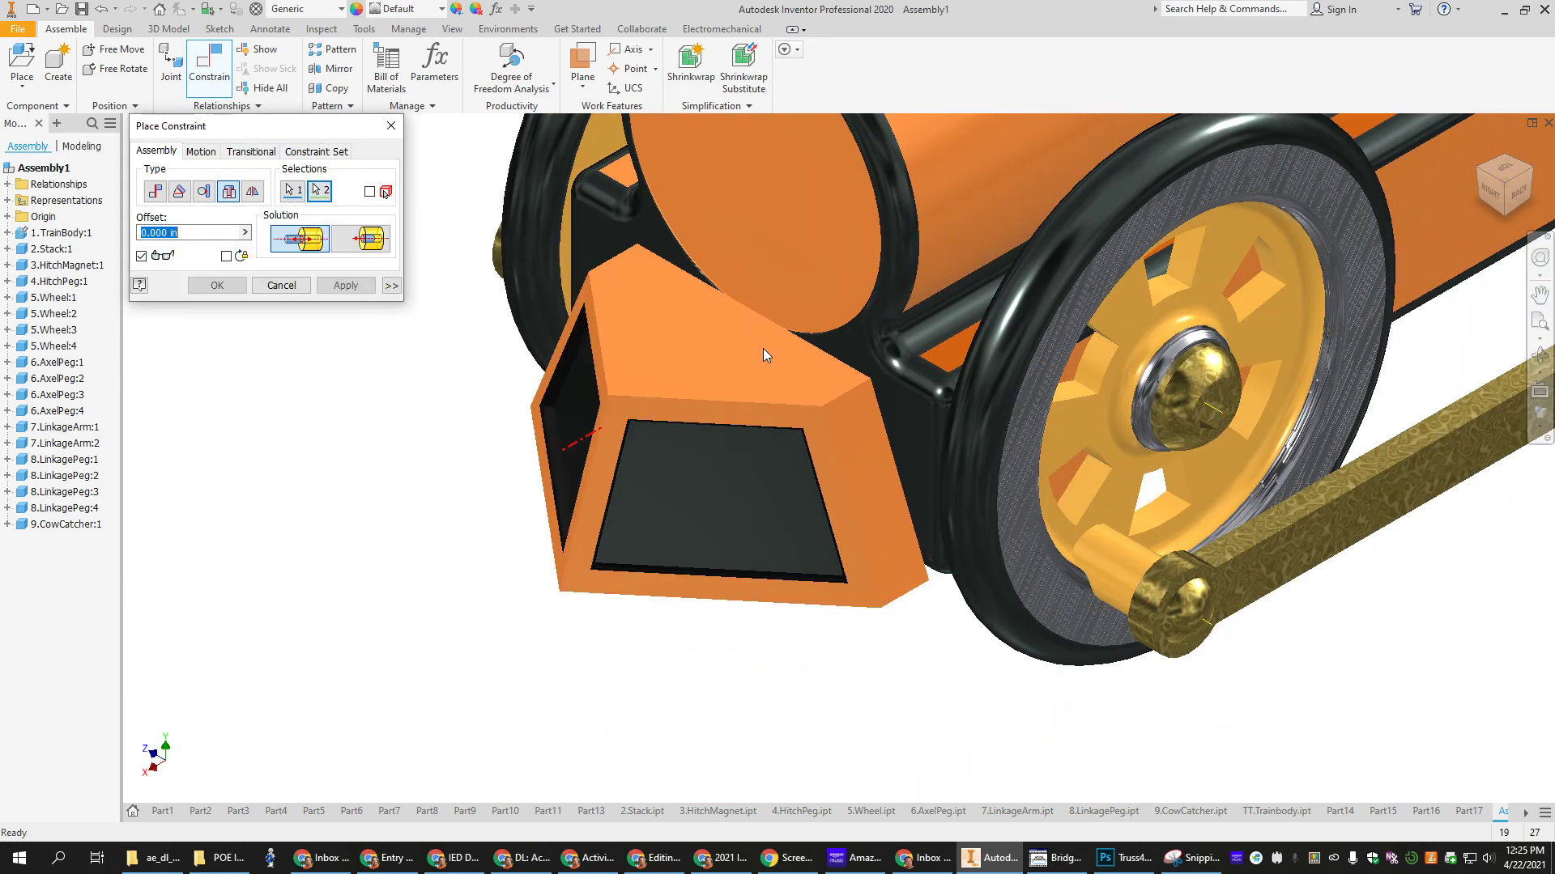
click(215, 286)
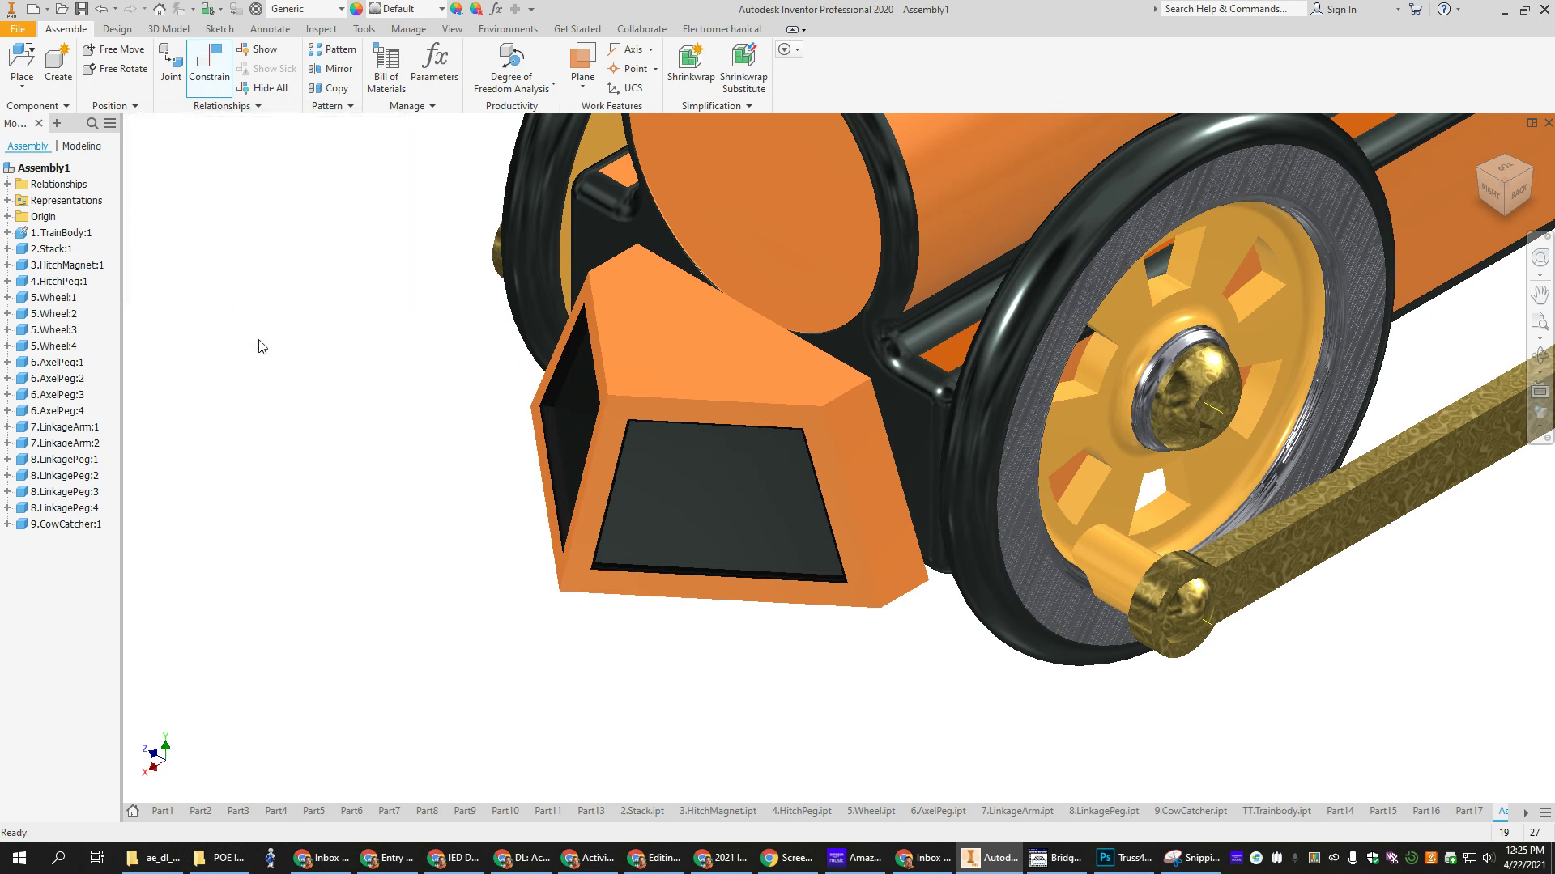
drag(664, 406, 744, 387)
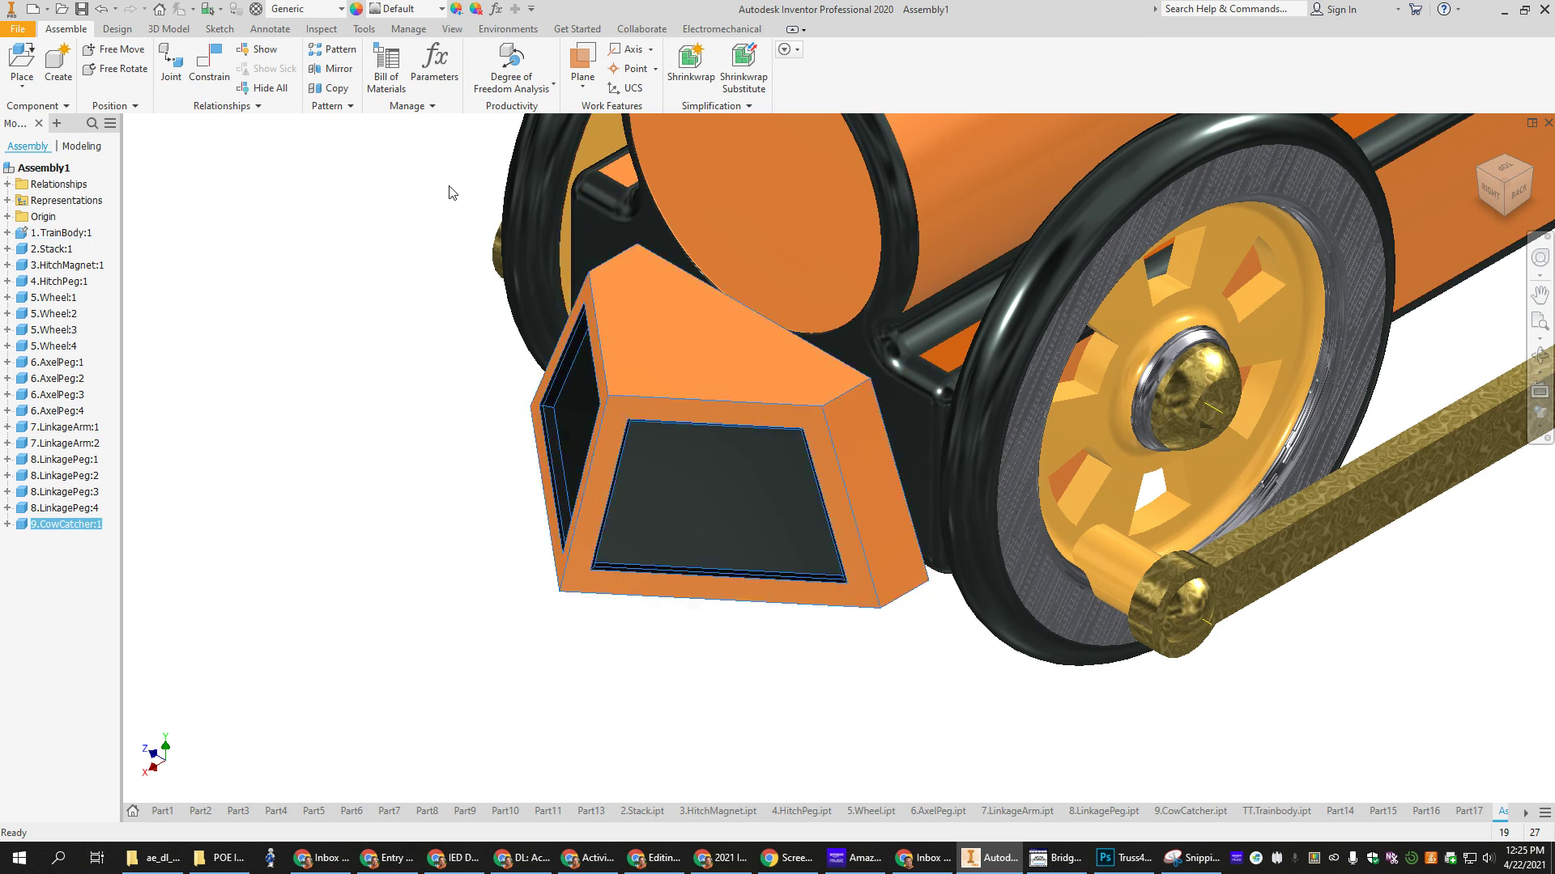
Run a Degree of Freedom Analysis, enable Animate Freedom for 7.LinkageArm:1, and close the analysis.
click(513, 65)
scroll(356, 288, down, 4)
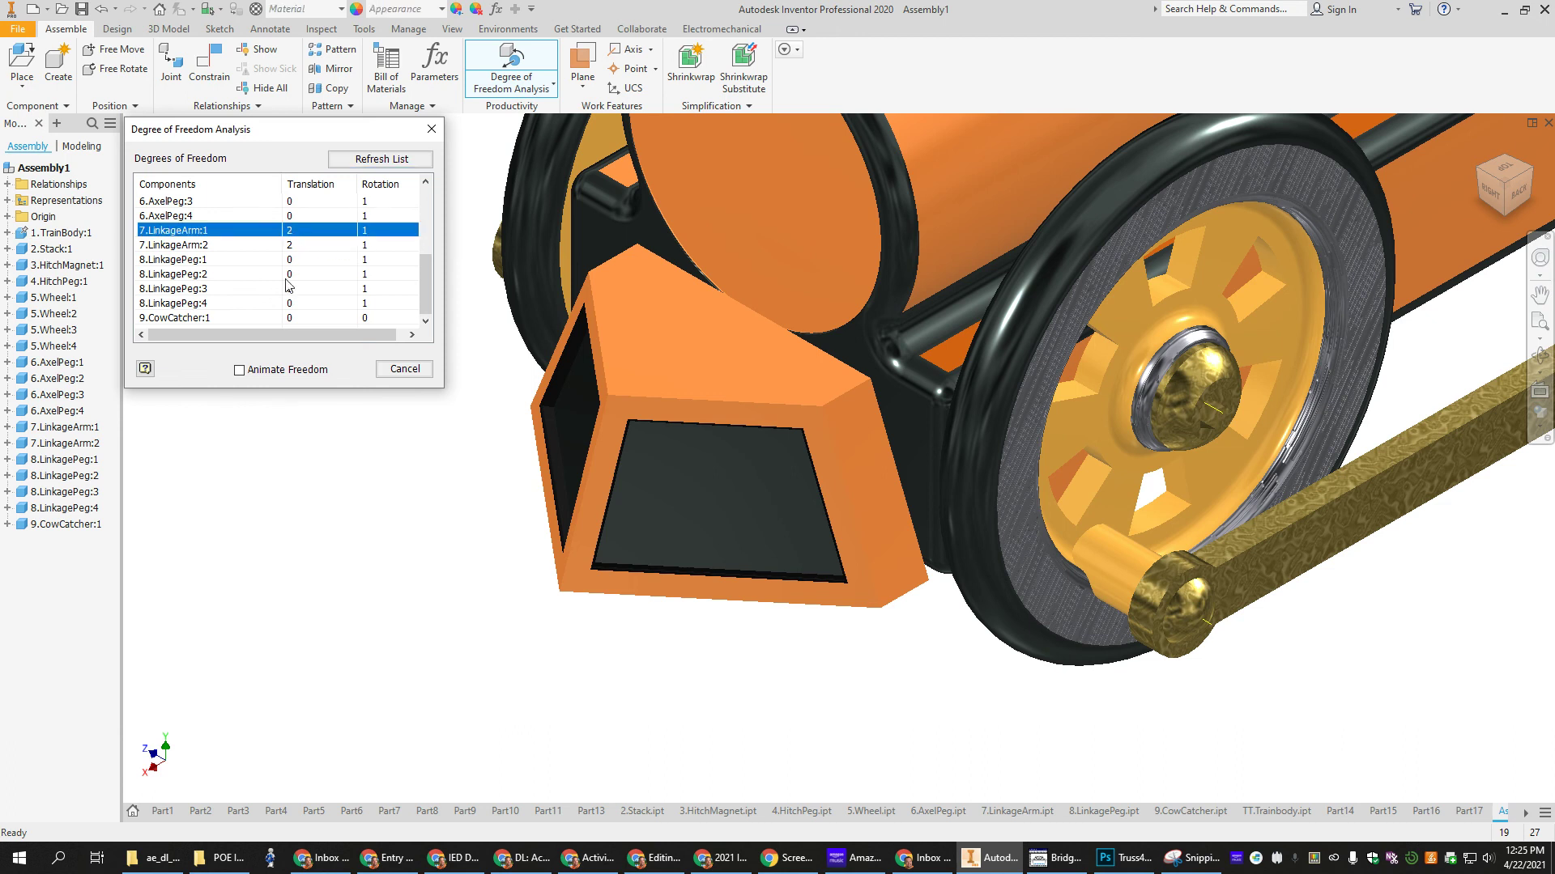
click(239, 370)
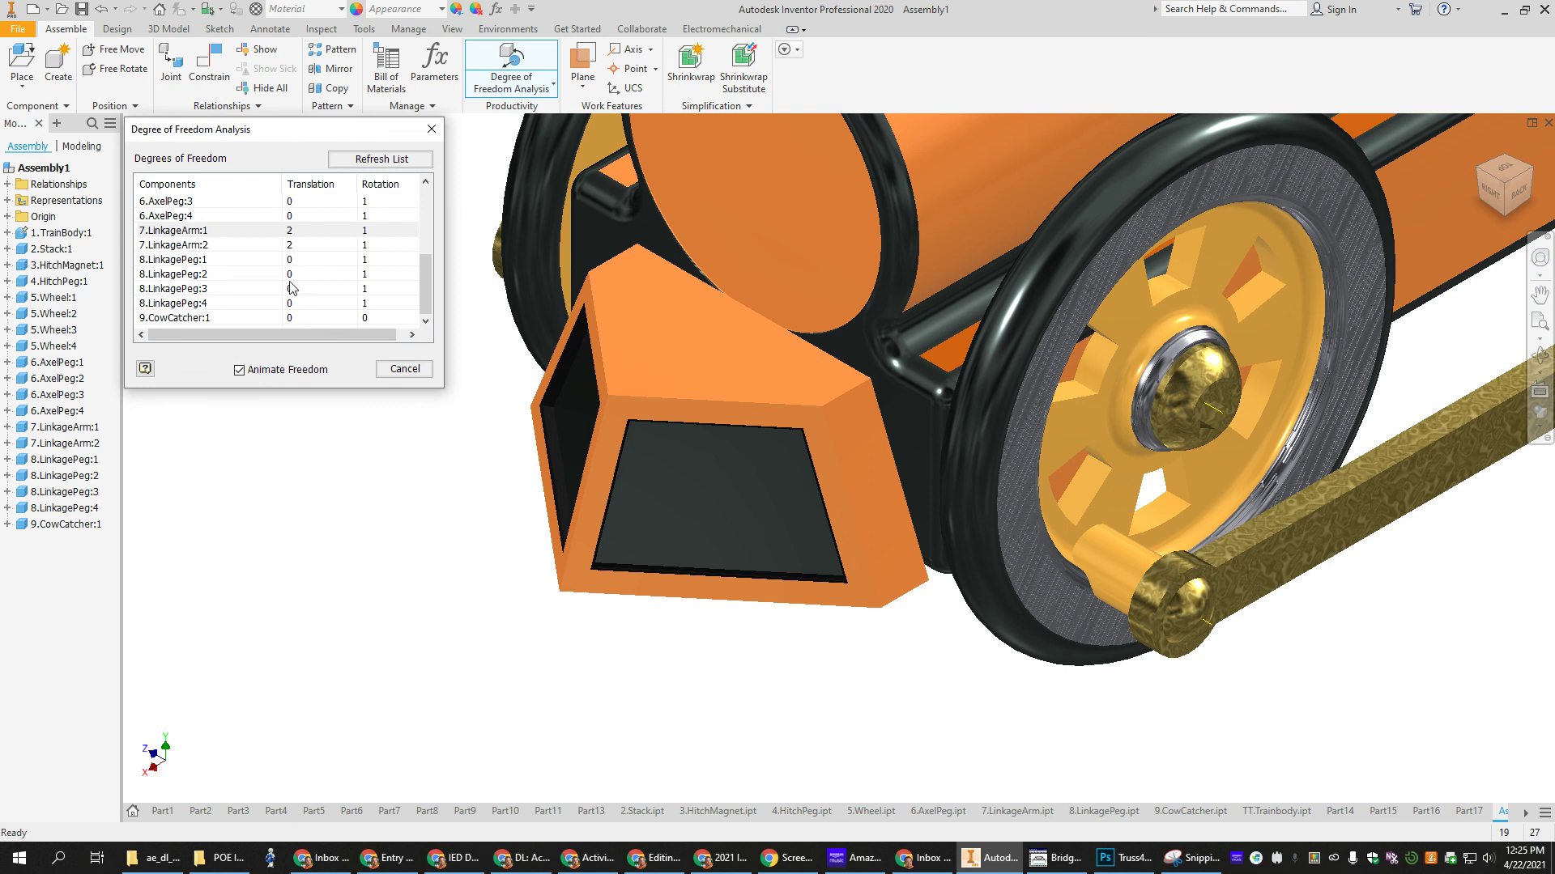
click(301, 236)
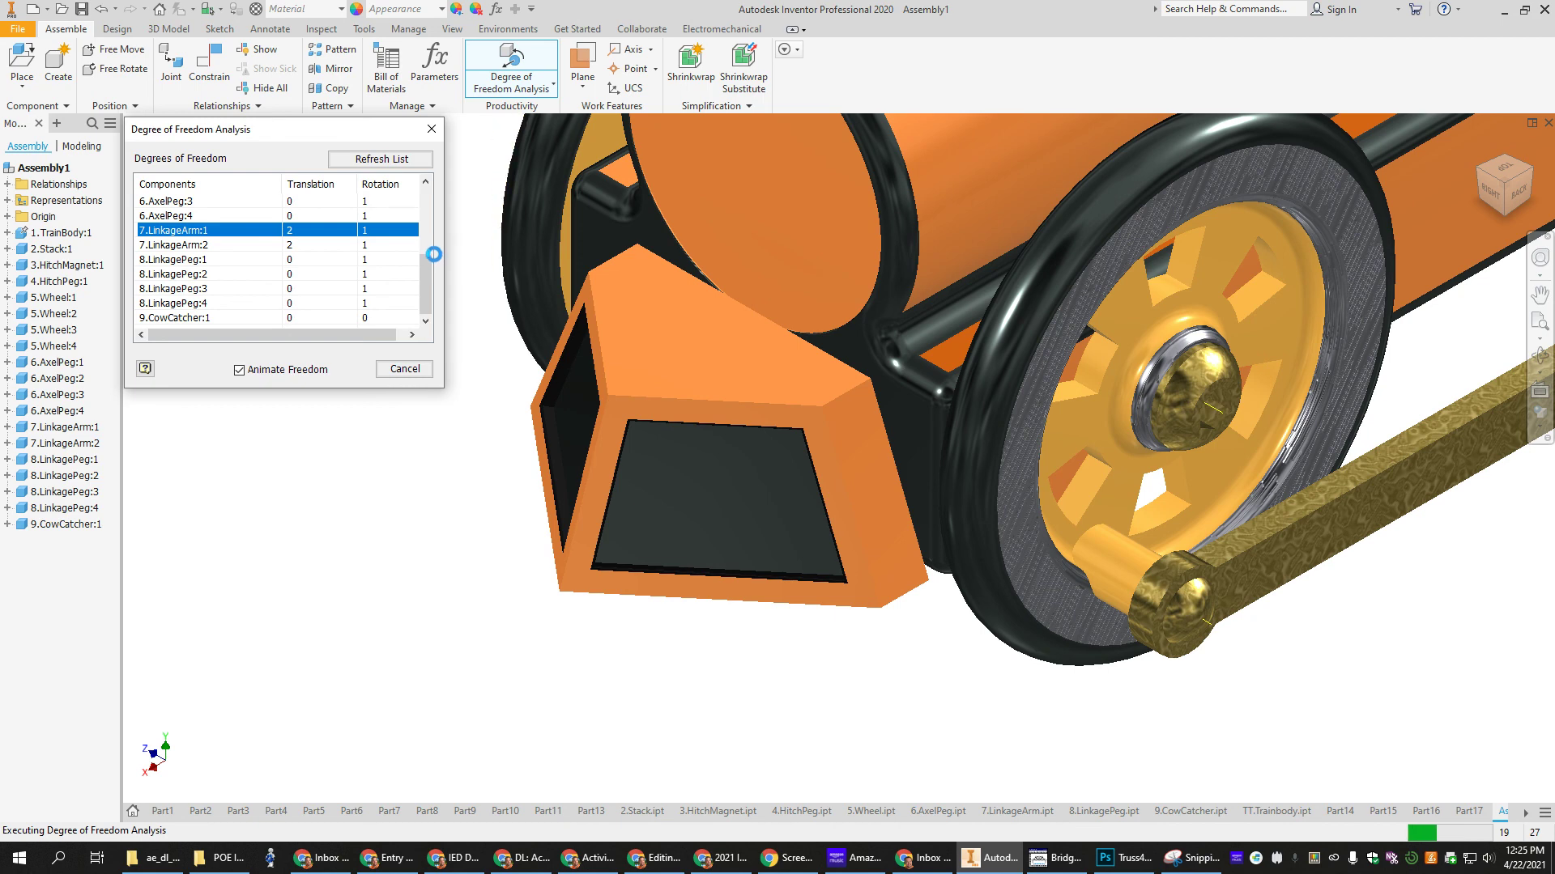
click(405, 368)
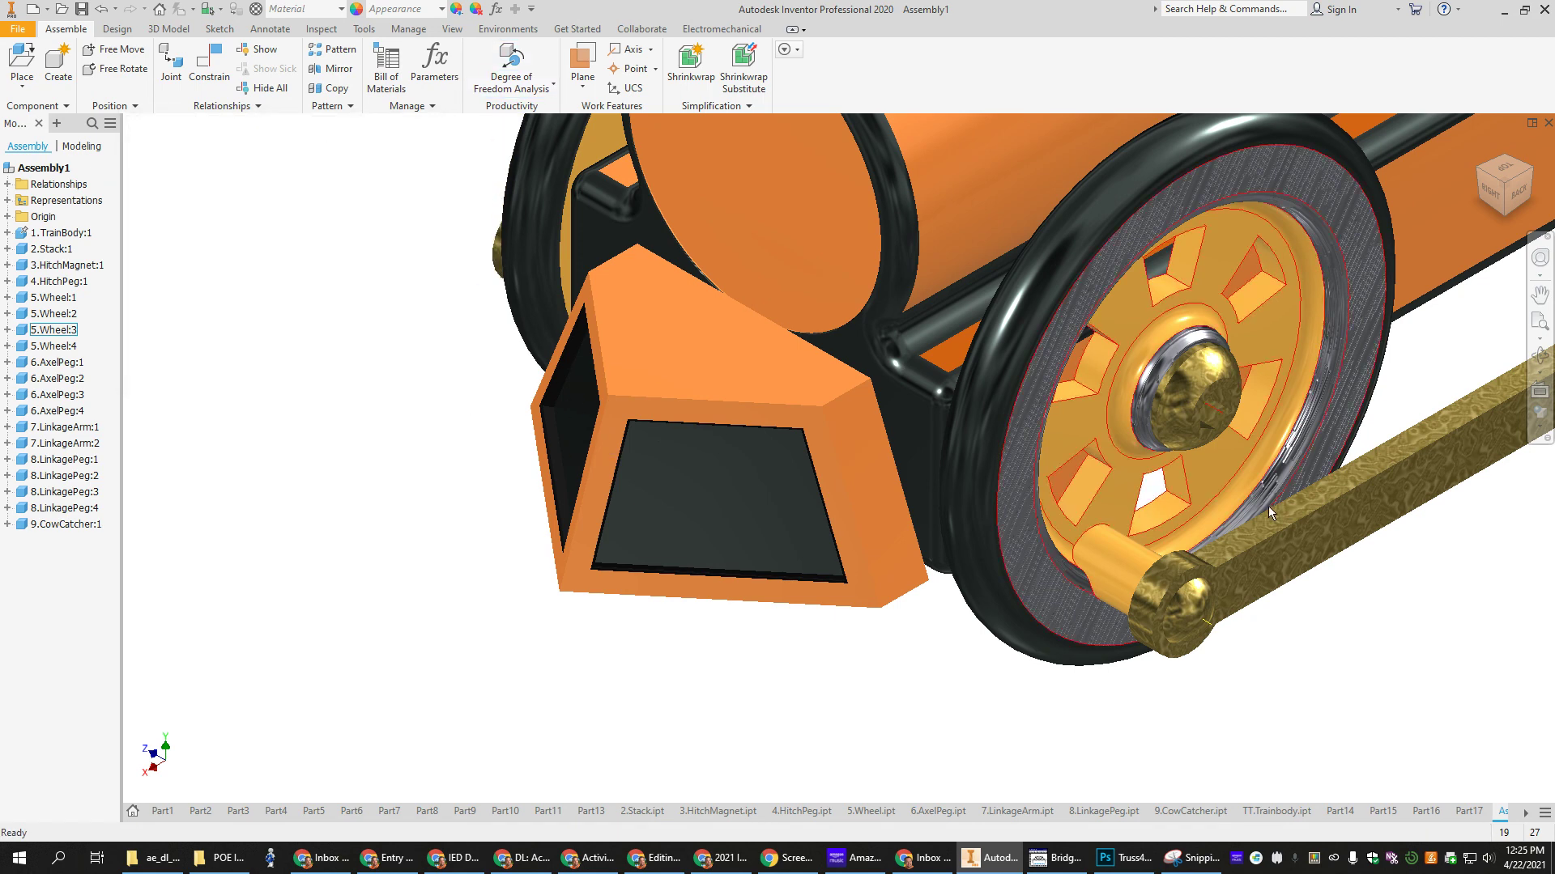
Rotate the wheels by moving the linkage arm through its travel, checking the motion with the whole train in the home view.
drag(1263, 544, 1191, 234)
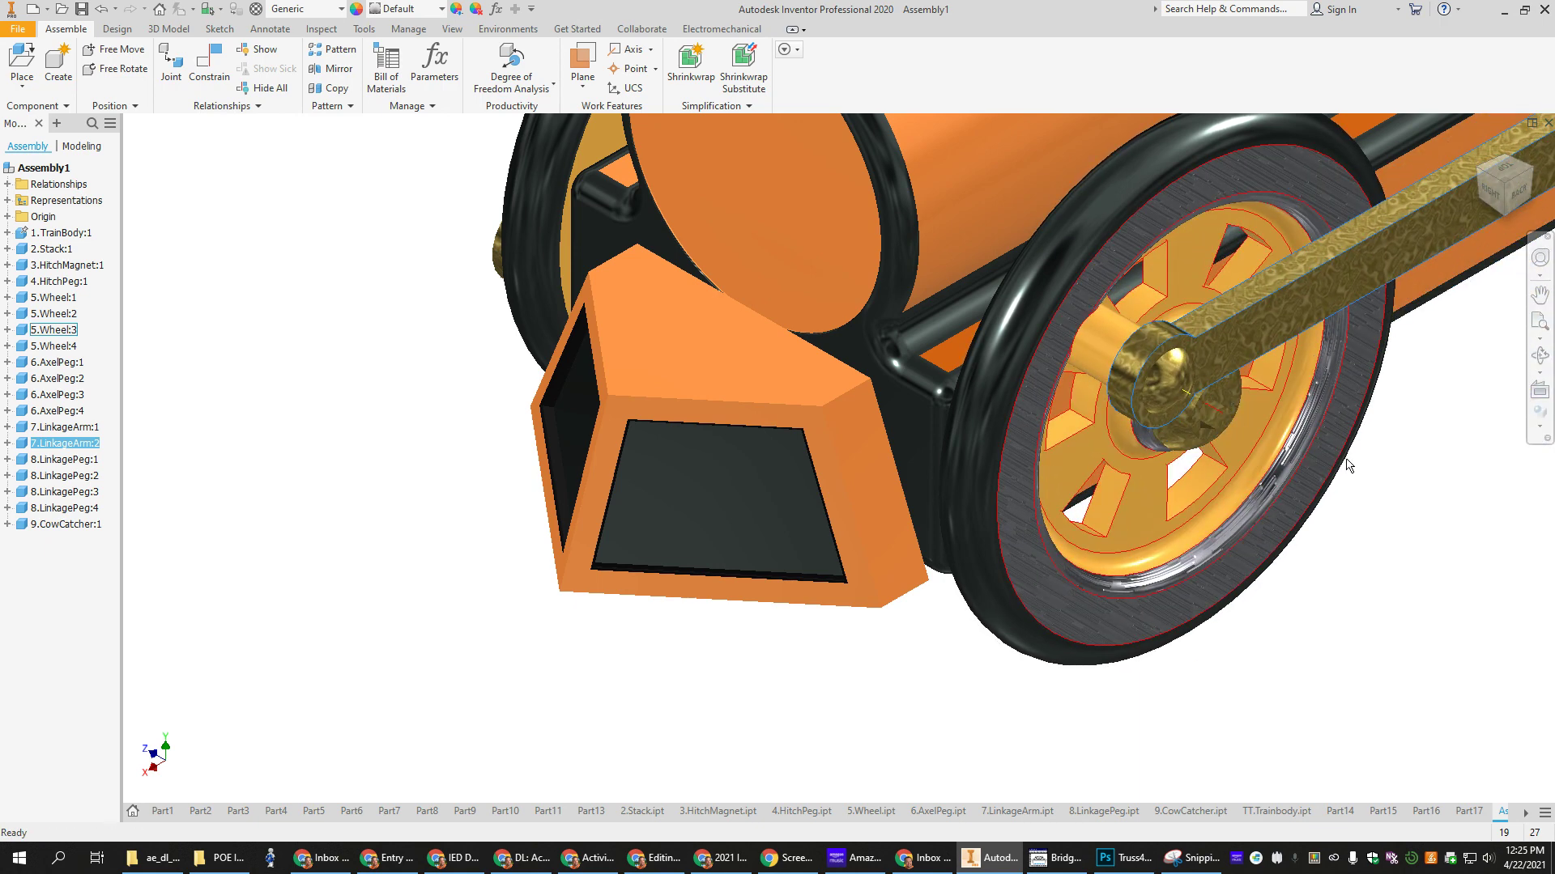
scroll(1347, 465, down, 5)
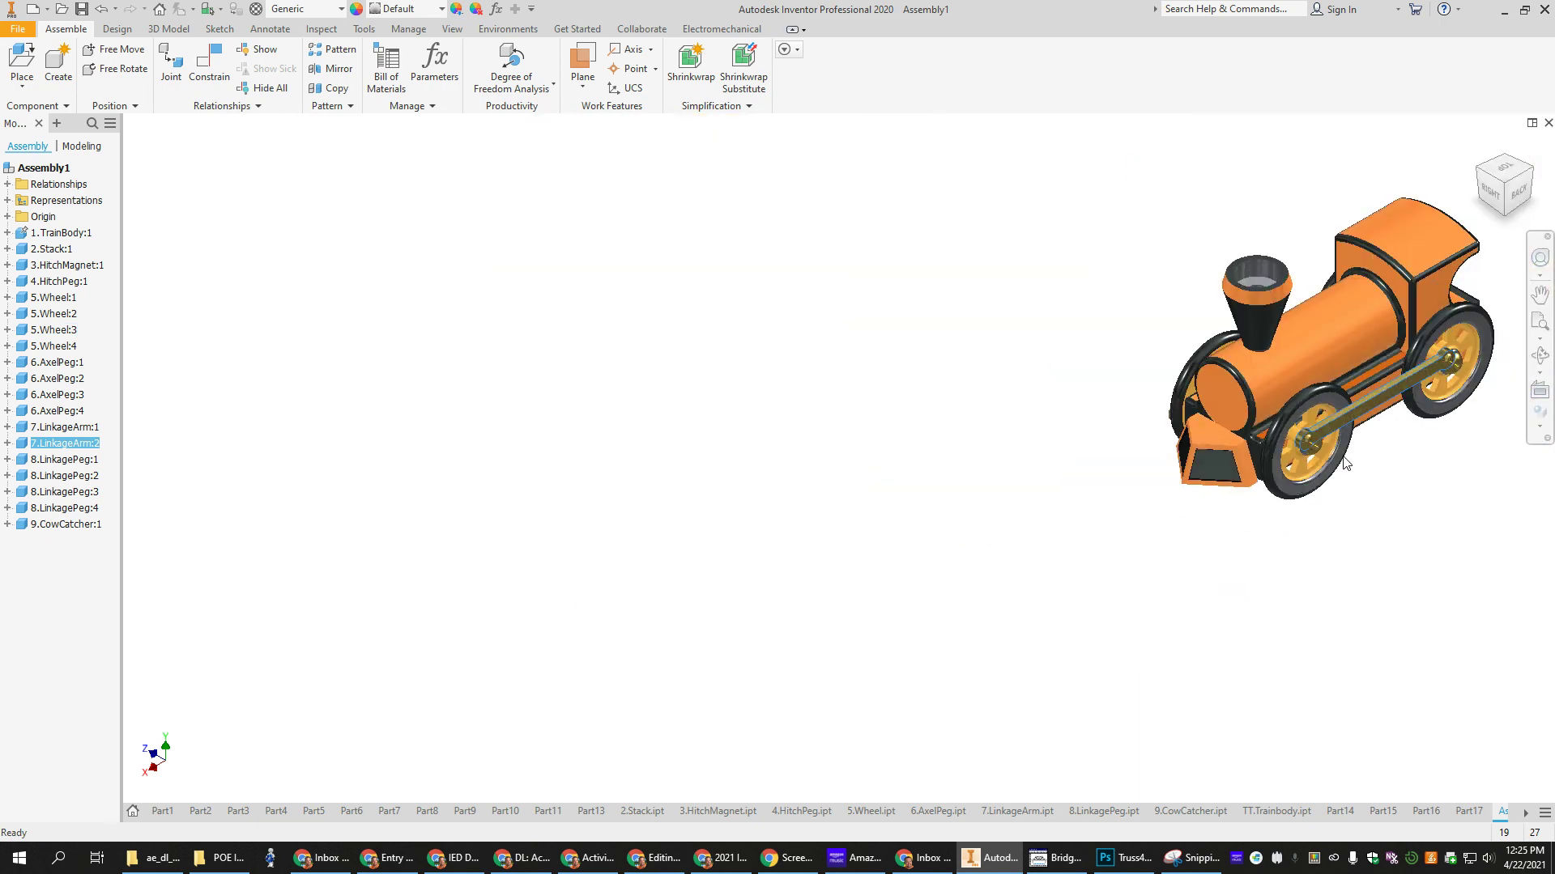
click(1488, 175)
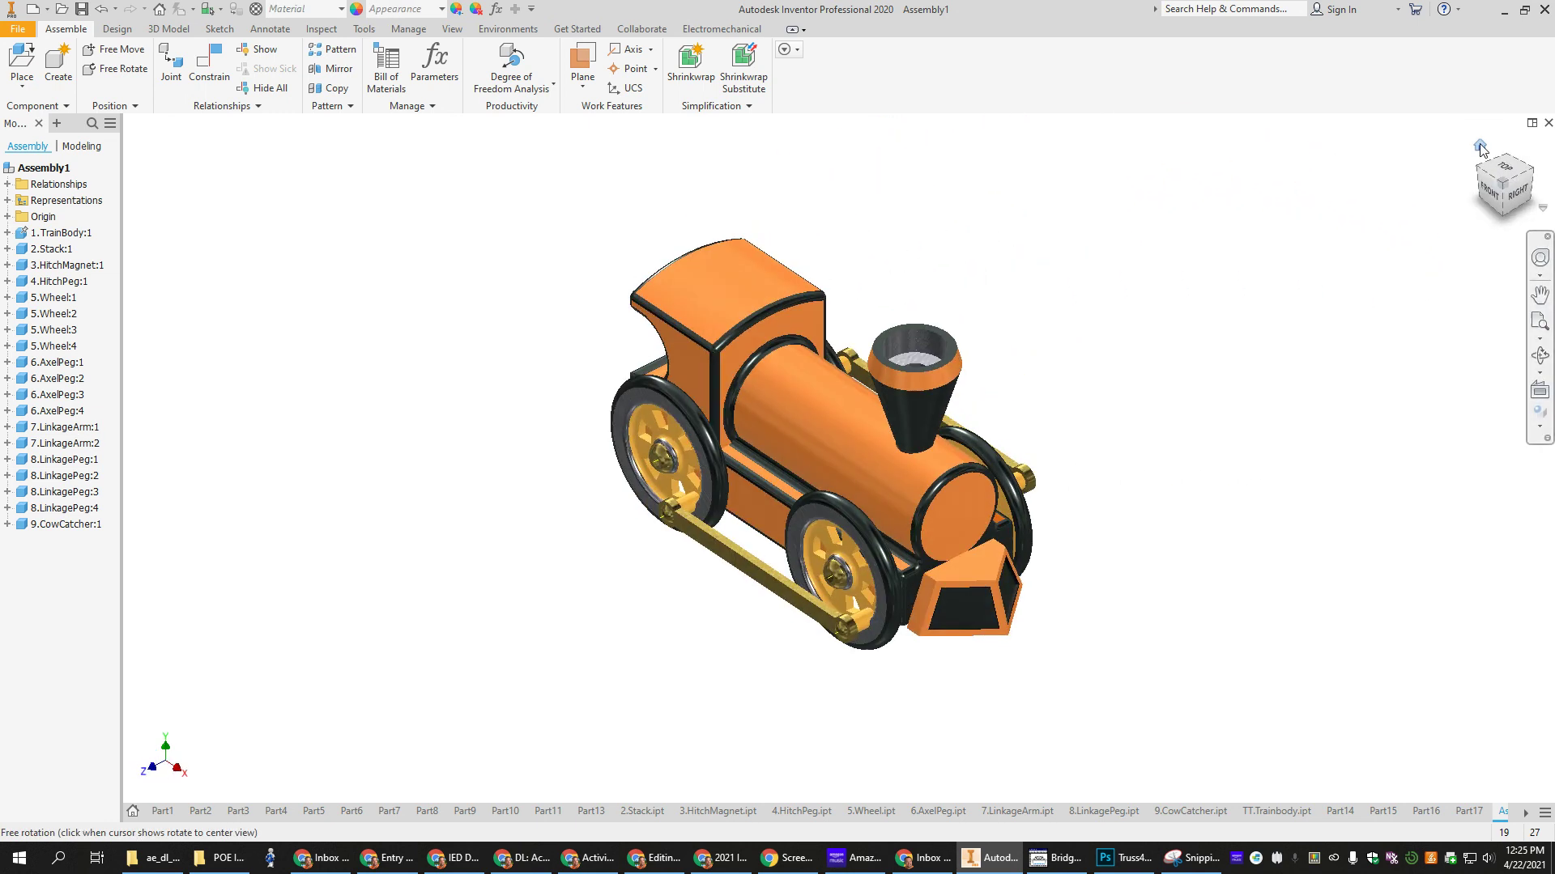
drag(843, 639, 782, 644)
drag(874, 393, 873, 387)
click(207, 67)
click(202, 152)
click(248, 153)
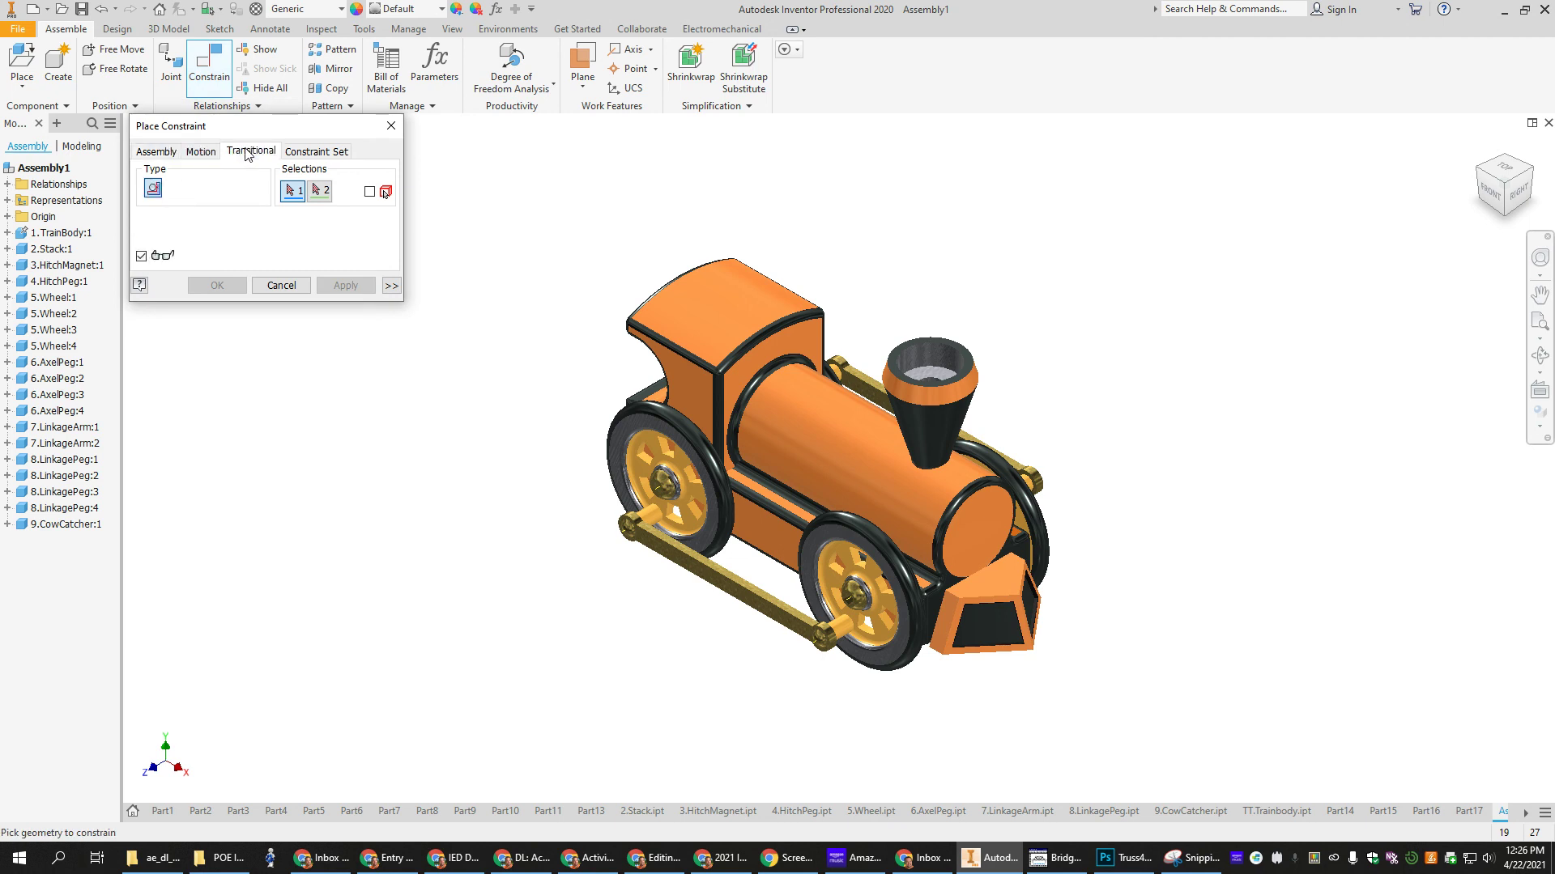
click(210, 154)
click(245, 153)
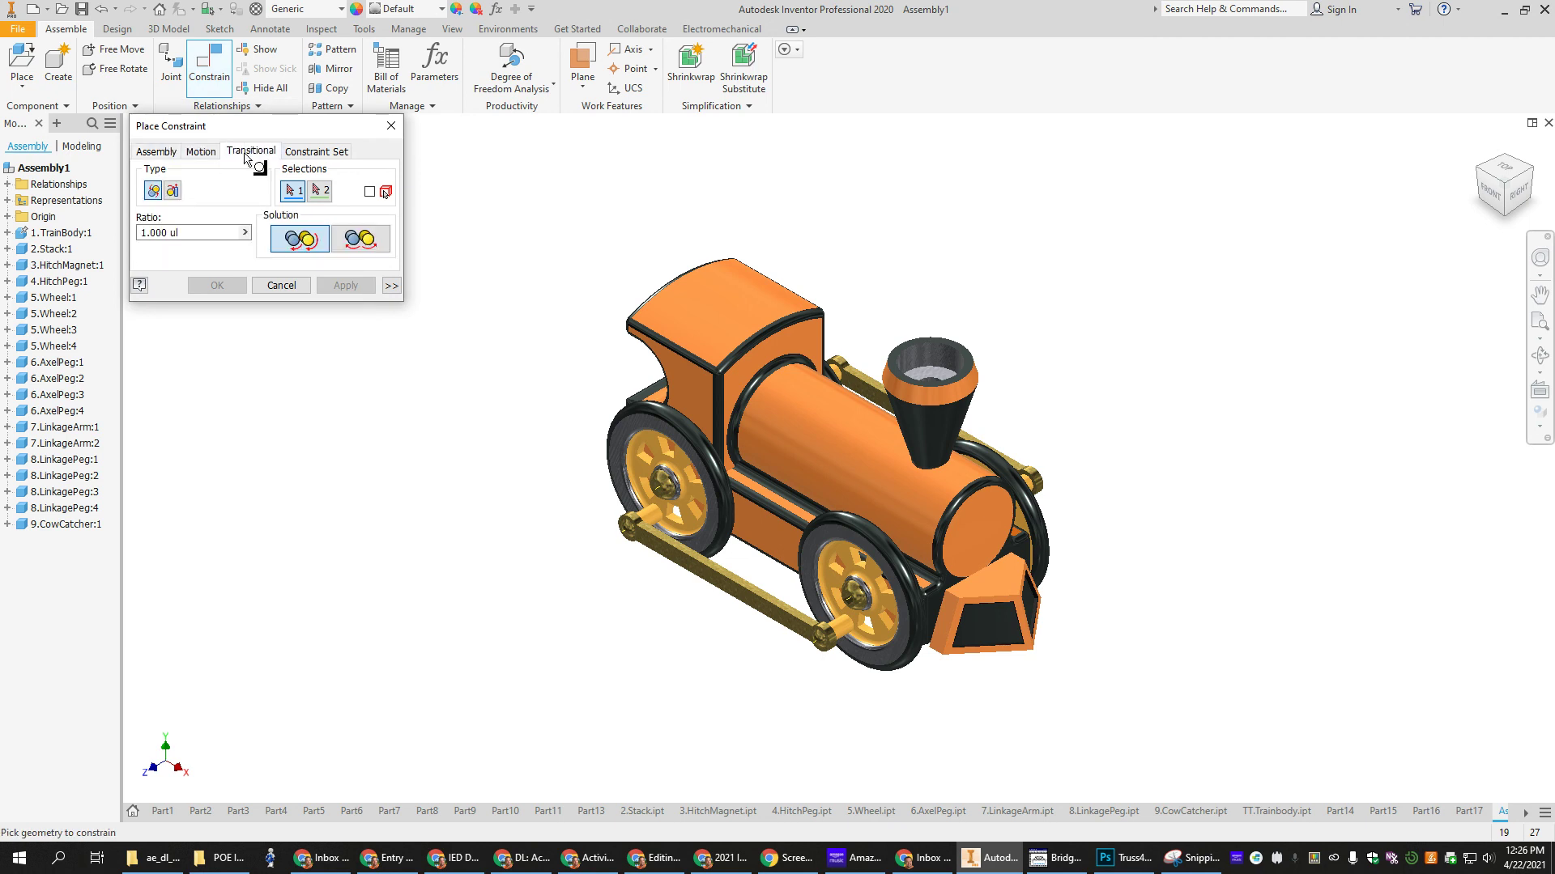
click(282, 285)
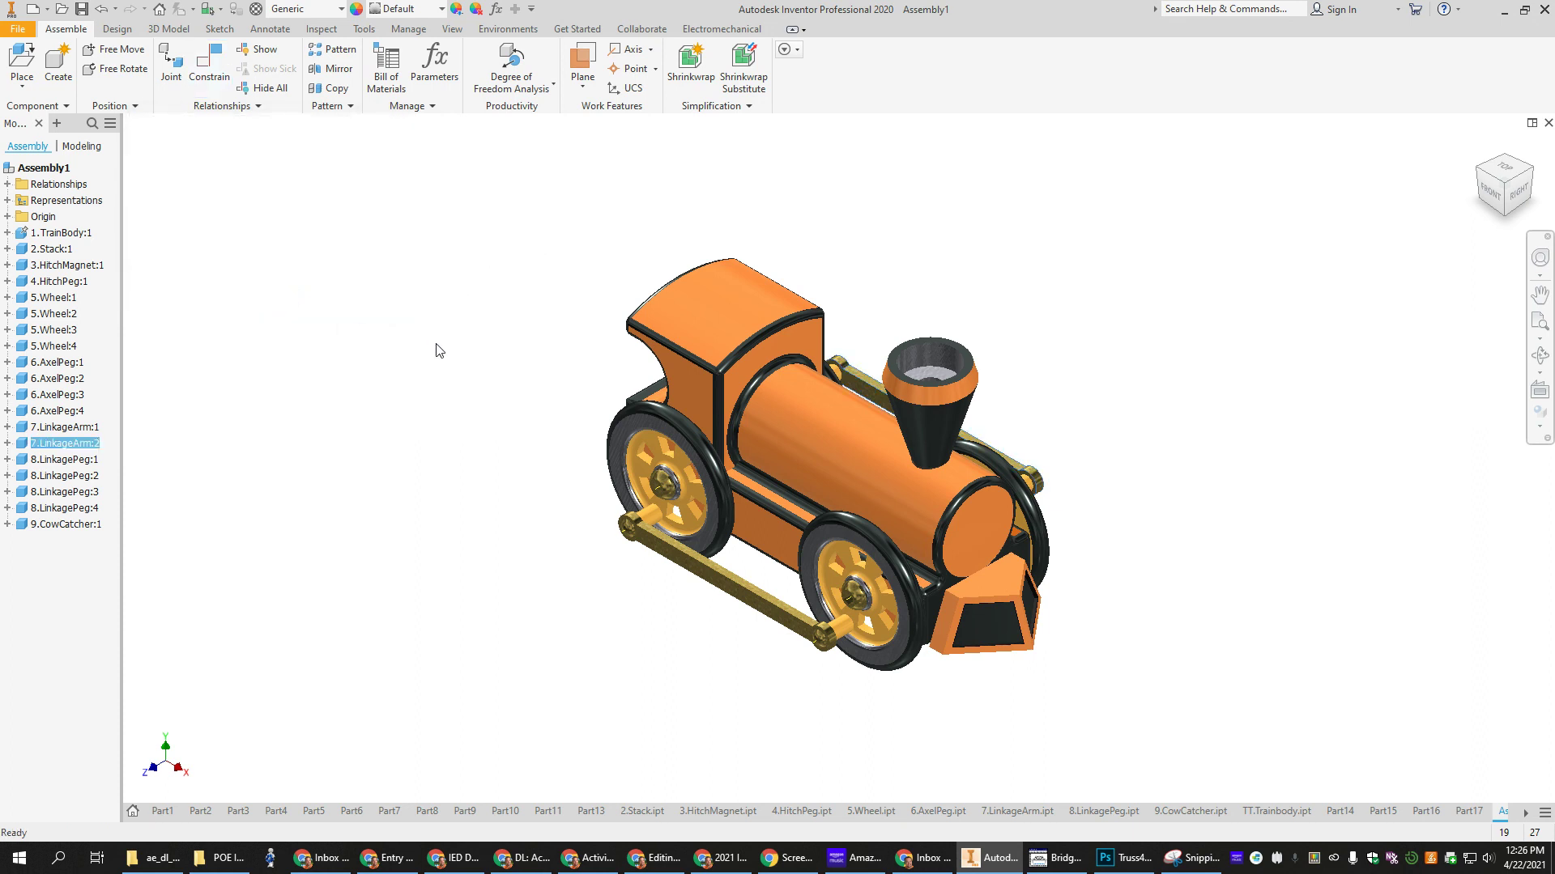